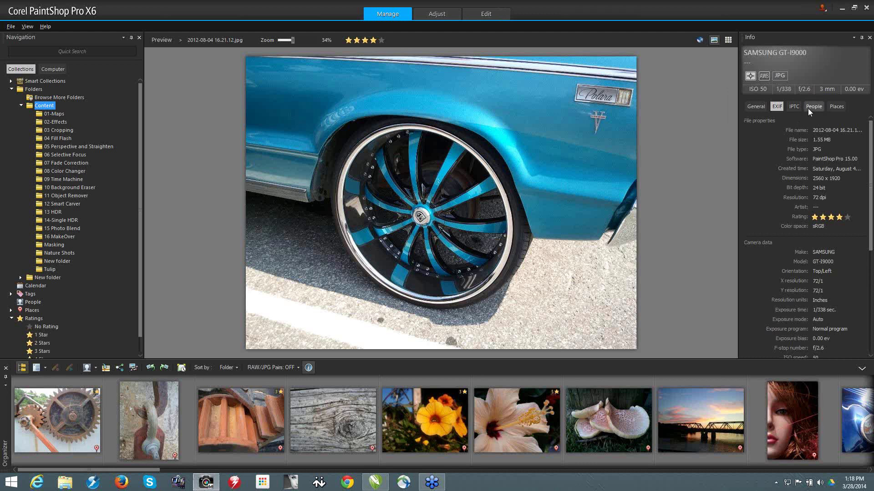
Show the wheel photo's general file information and switch its preview to the map view
left_click(756, 106)
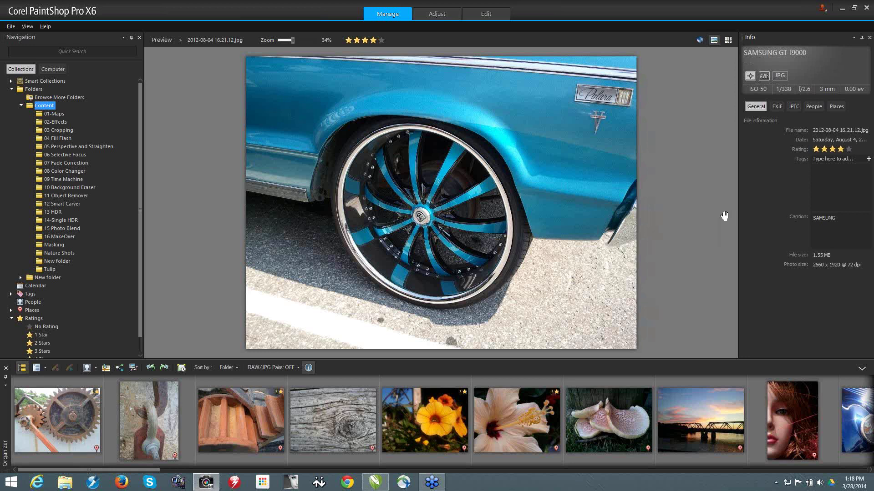
left_click(824, 149)
left_click(700, 40)
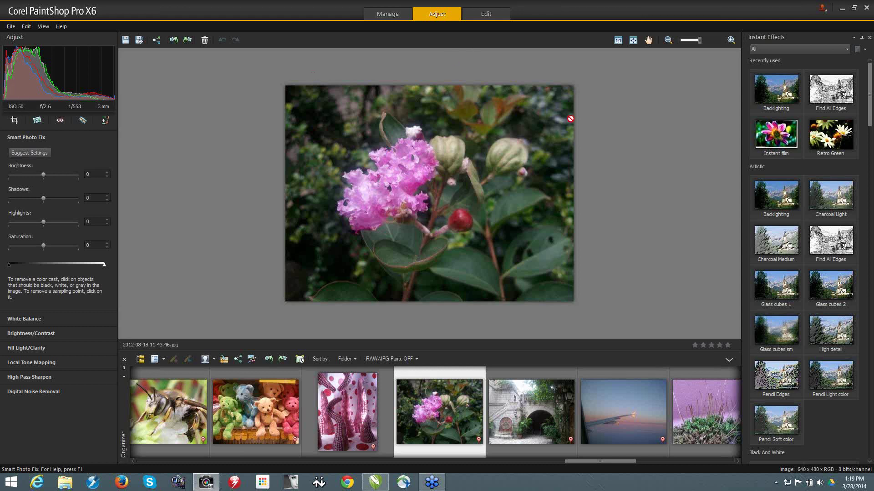
Browse the Artistic and Portrait instant effects and apply the Portrait effect Neon glow to the flower photo
left_click(840, 48)
left_click(785, 77)
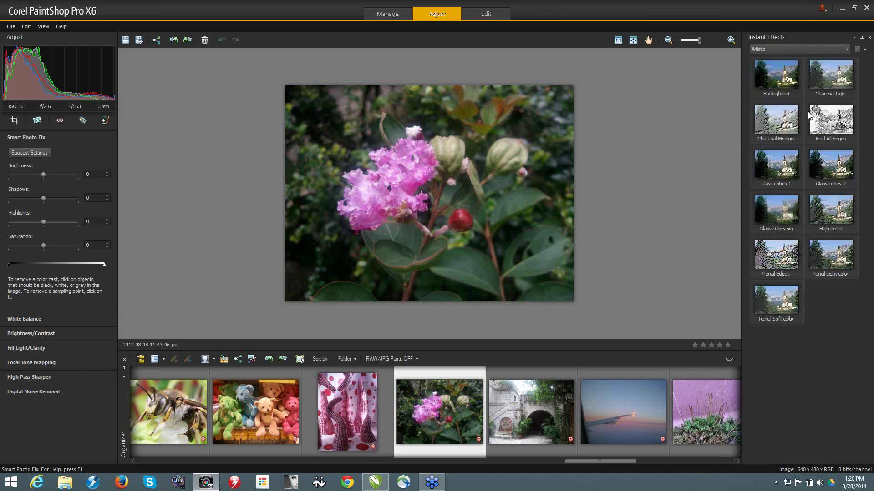
left_click(787, 50)
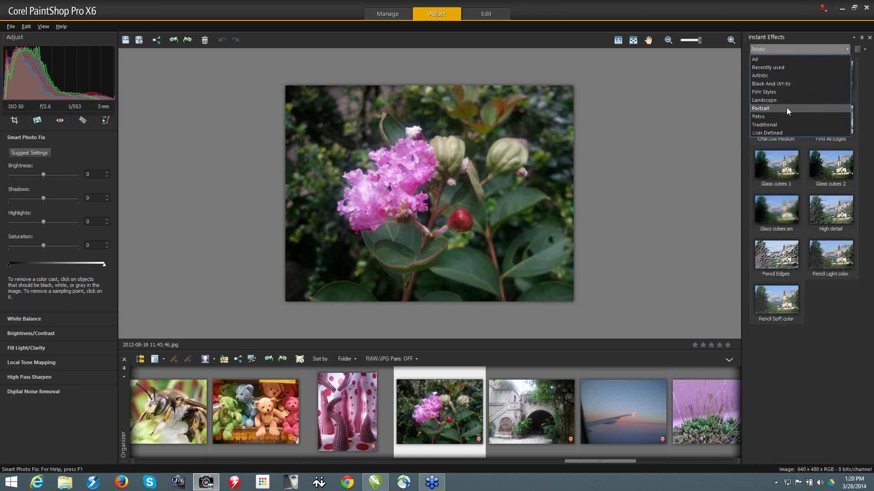
left_click(786, 108)
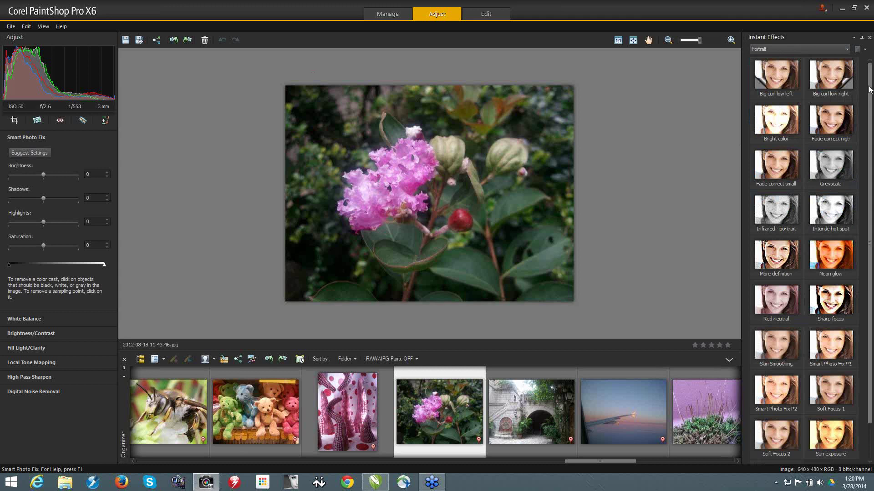
scroll(869, 88, "down", 1)
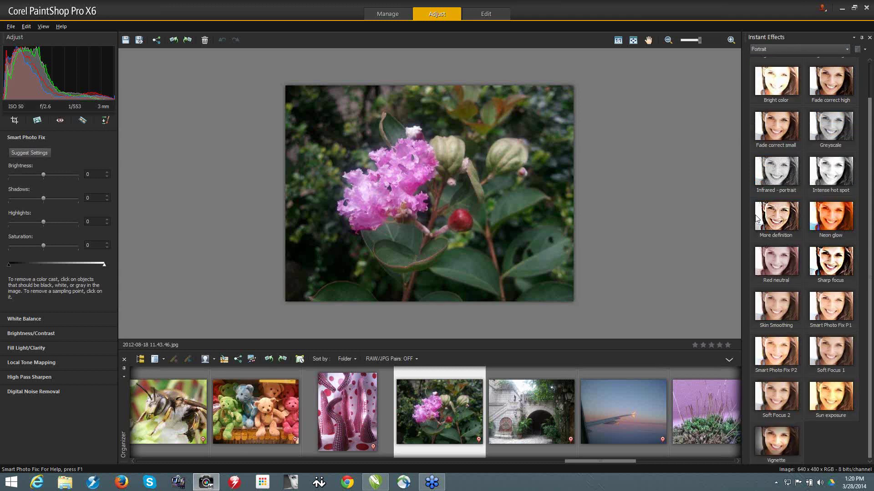
double_click(837, 220)
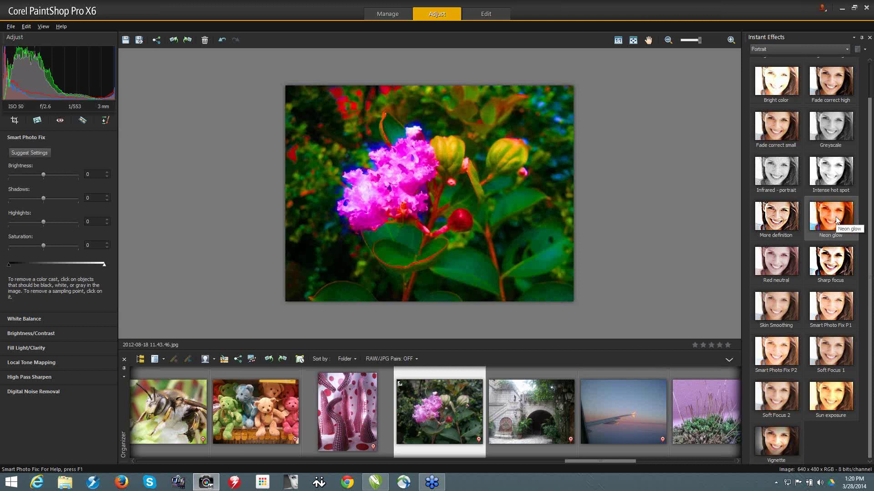
Switch the flower photo to the Edit workspace without saving the changes
left_click(486, 14)
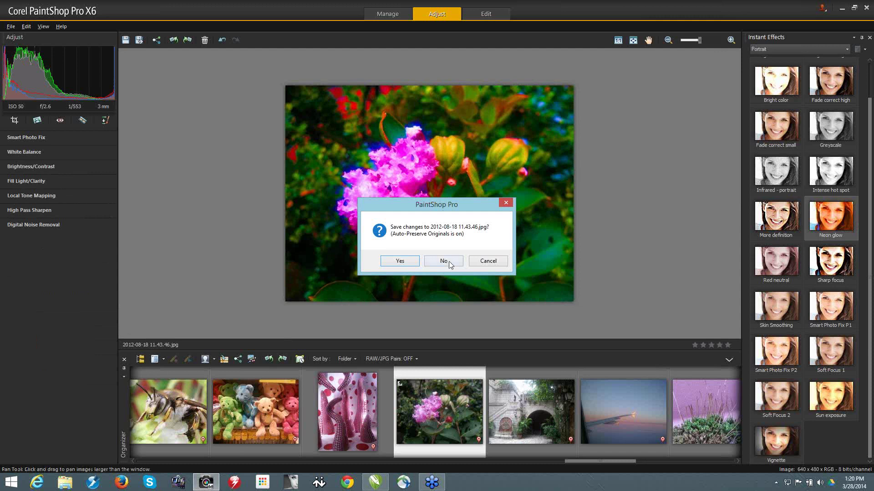
left_click(449, 262)
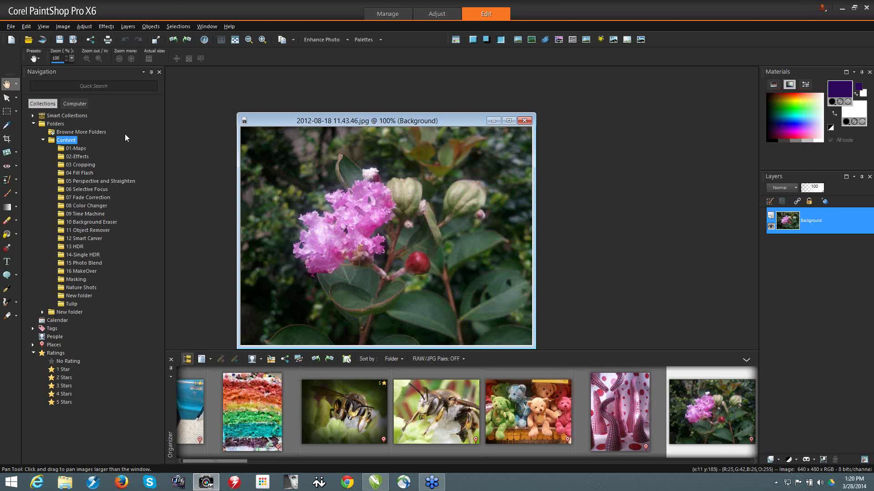
View the dialog for browsing more folders, dismiss it, and display the photos in the 01-Maps folder
left_click(82, 132)
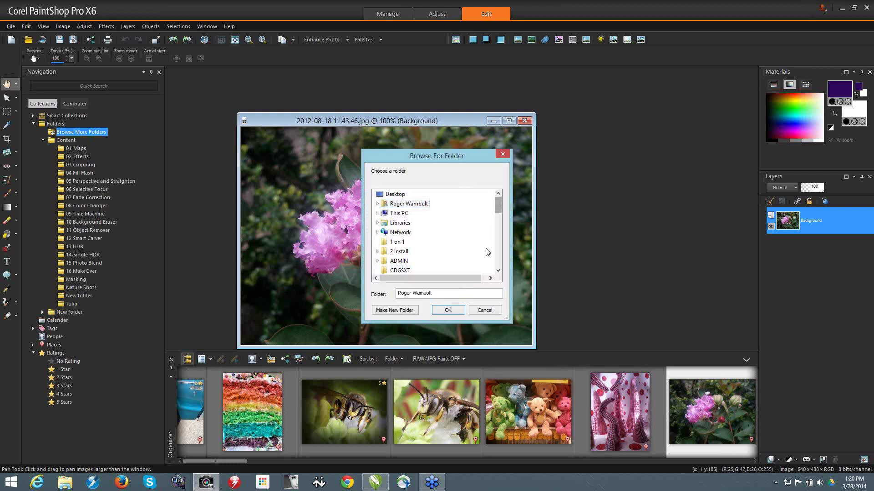
left_click(484, 310)
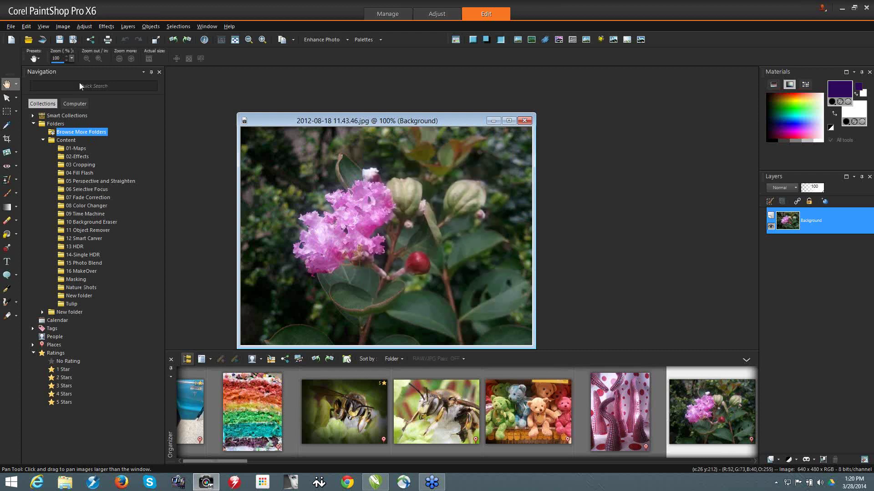
left_click(76, 149)
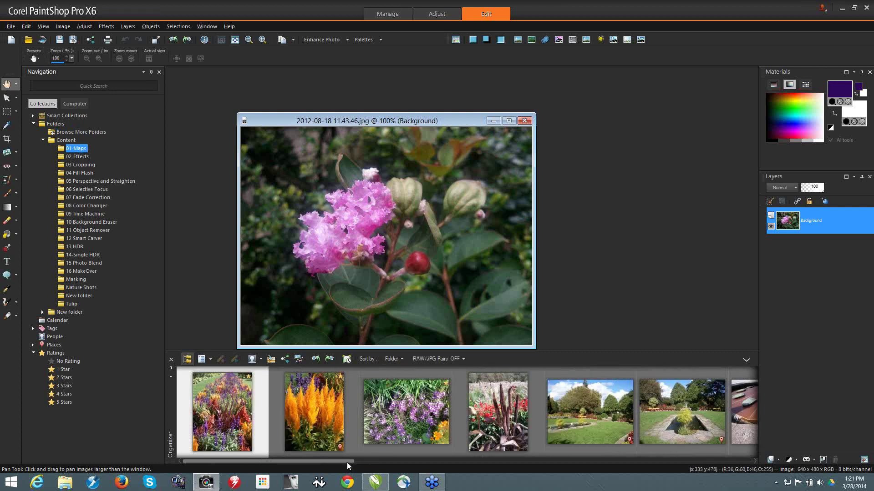
Close the flower photo and open the four-sunset scan Scan001.jpg from the 03 Cropping folder in a maximized window
left_click(527, 120)
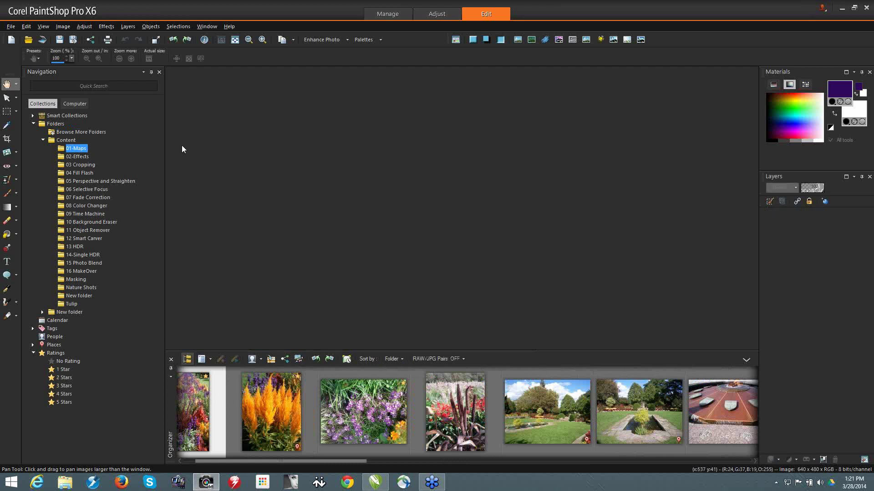
left_click(92, 169)
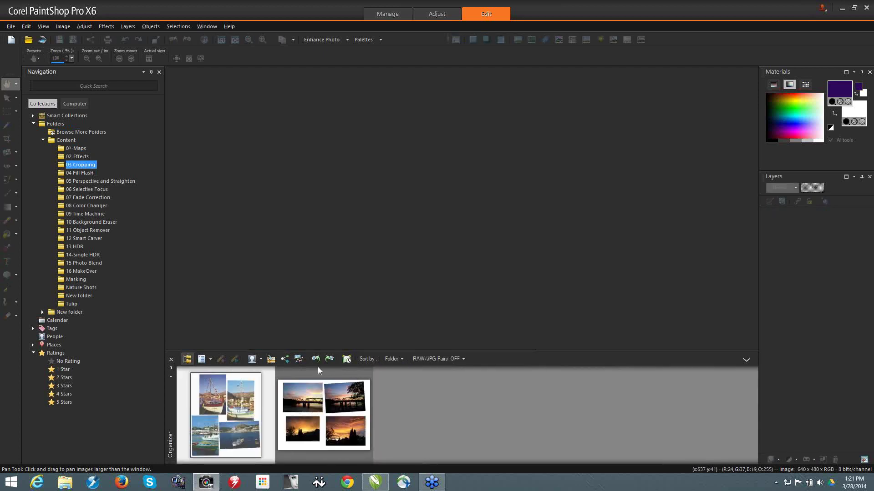
left_click(325, 412)
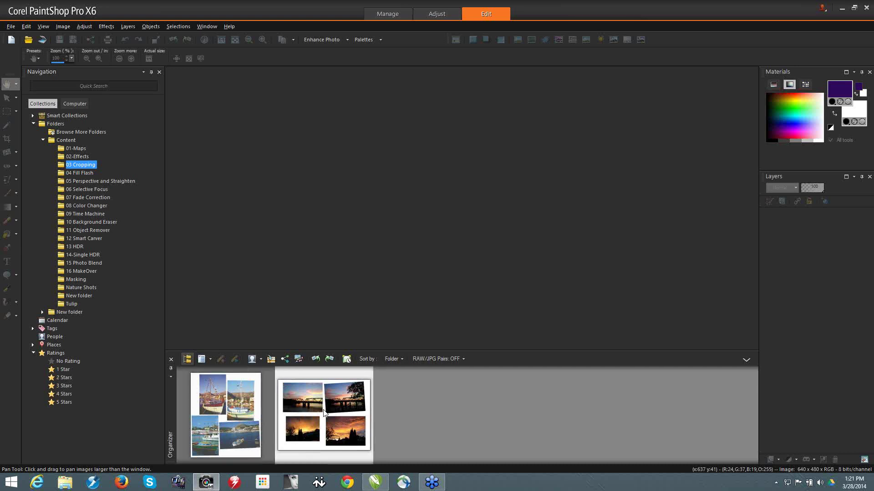
double_click(325, 412)
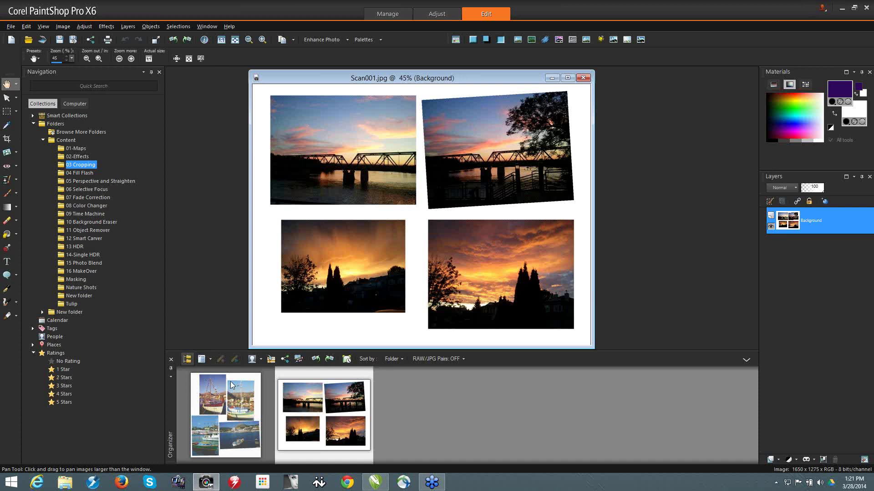
double_click(298, 77)
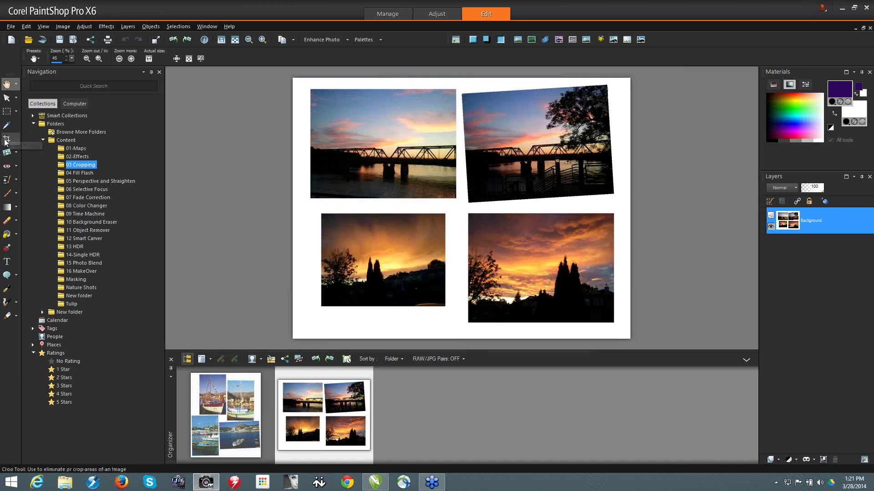
Outline each of the four scanned photos in turn with the Crop tool and crop to the tilted bridge photo, about 736 × 605 pixels
left_click(7, 139)
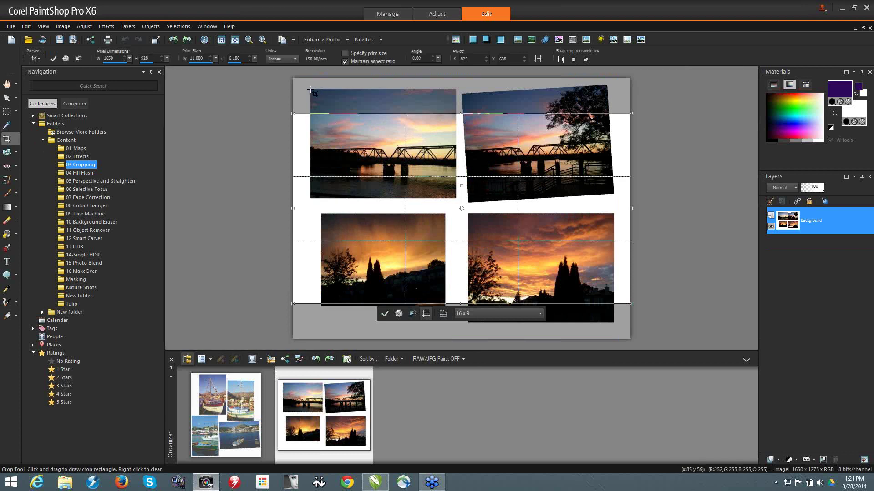
left_click_drag(311, 91, 455, 198)
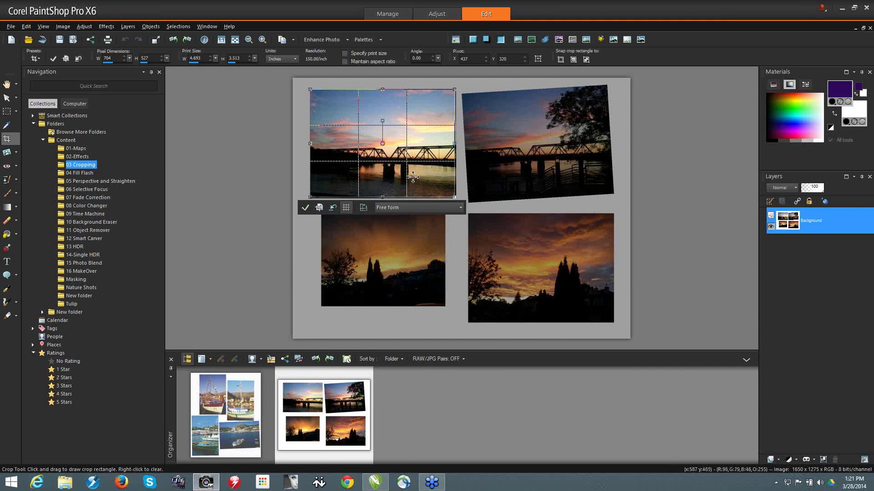
left_click(321, 211)
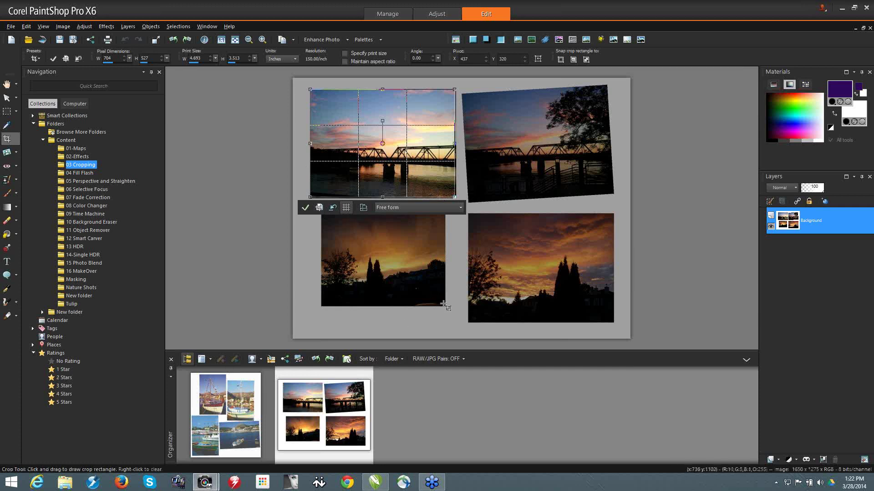
left_click_drag(444, 305, 322, 216)
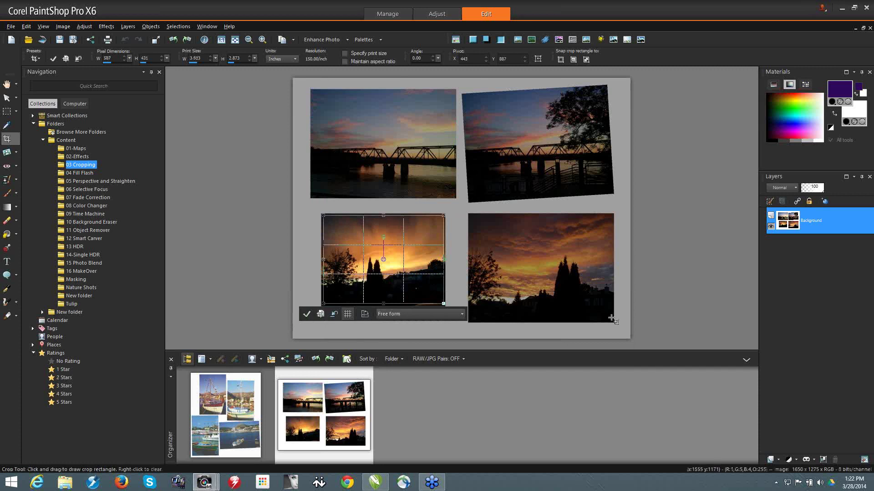
left_click_drag(470, 219, 611, 317)
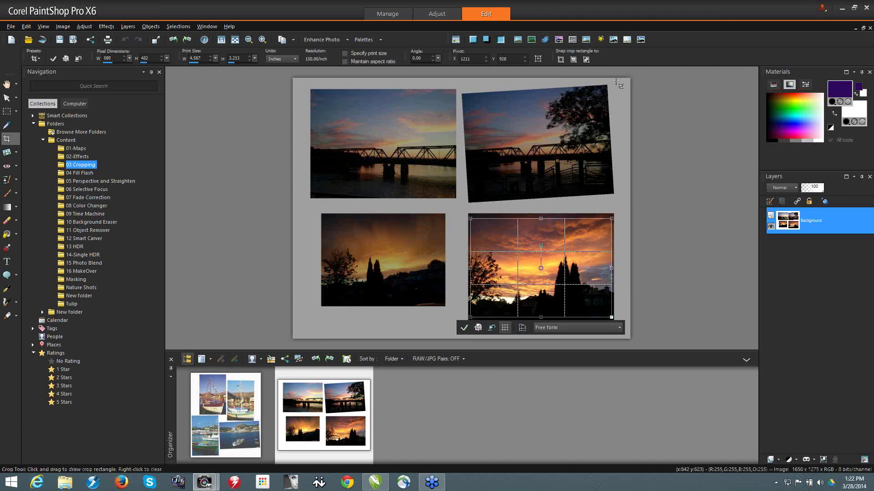
left_click_drag(617, 83, 465, 205)
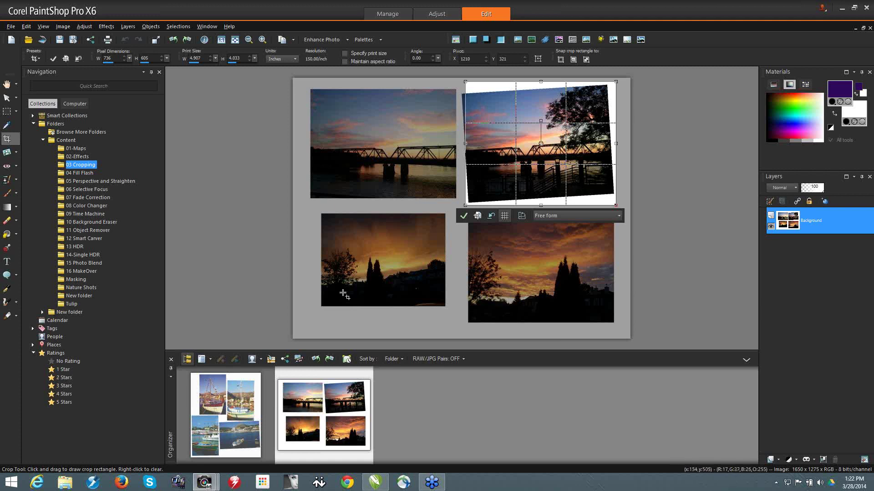
left_click(464, 217)
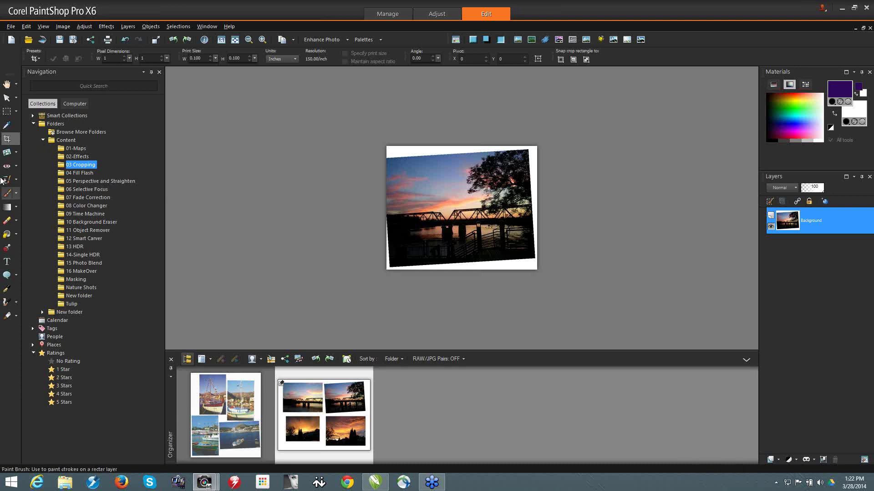
Straighten the tilted bridge photo by aligning the straightening line with the top of the bridge, at an angle of about 355.87
left_click(17, 151)
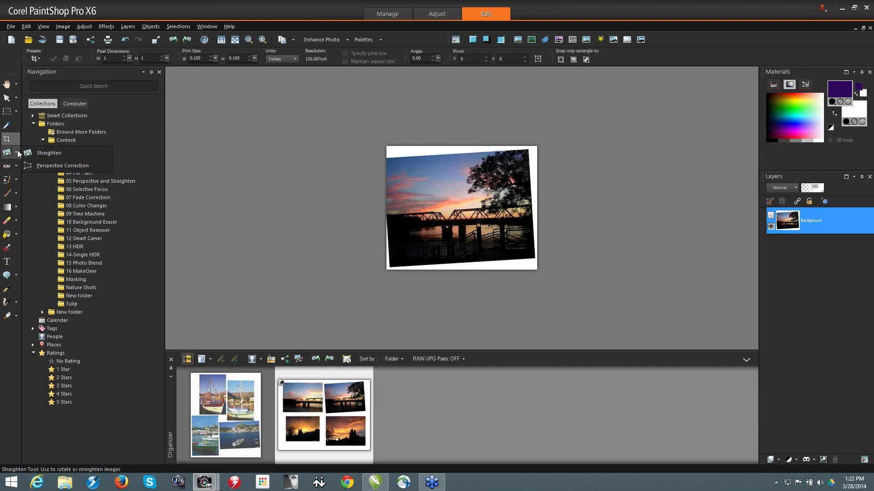
left_click(54, 154)
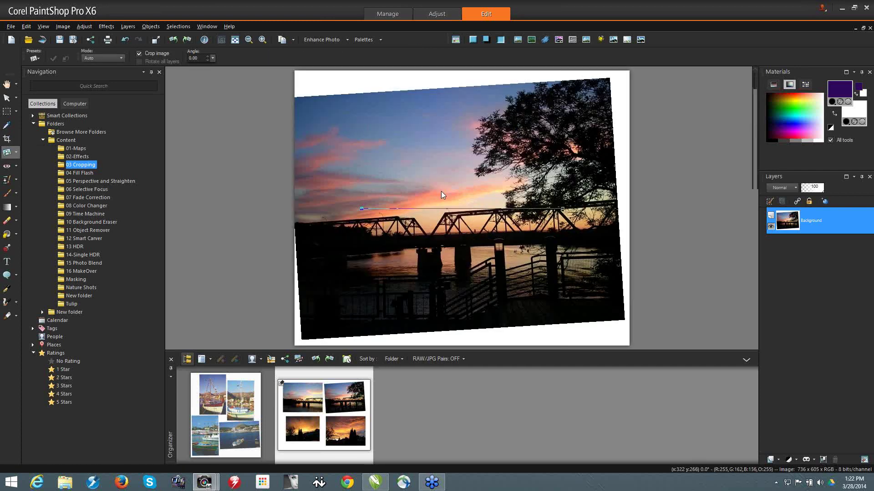
left_click_drag(328, 214, 260, 231)
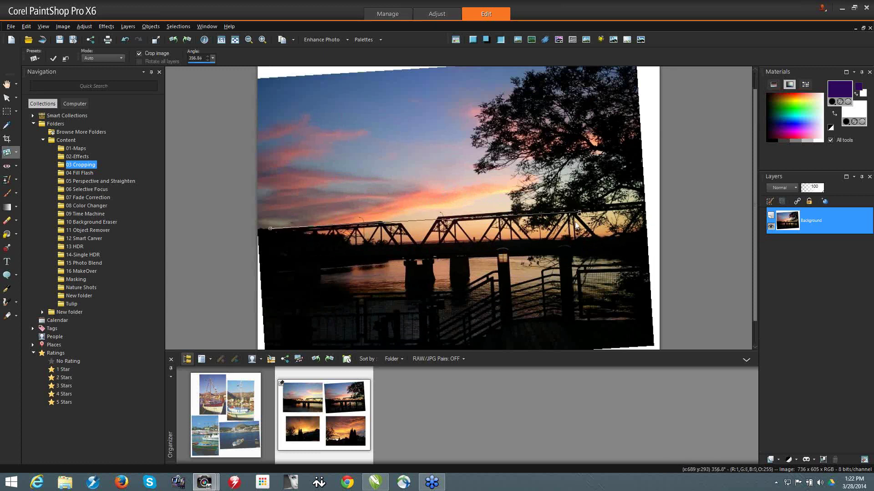
left_click_drag(576, 214, 642, 202)
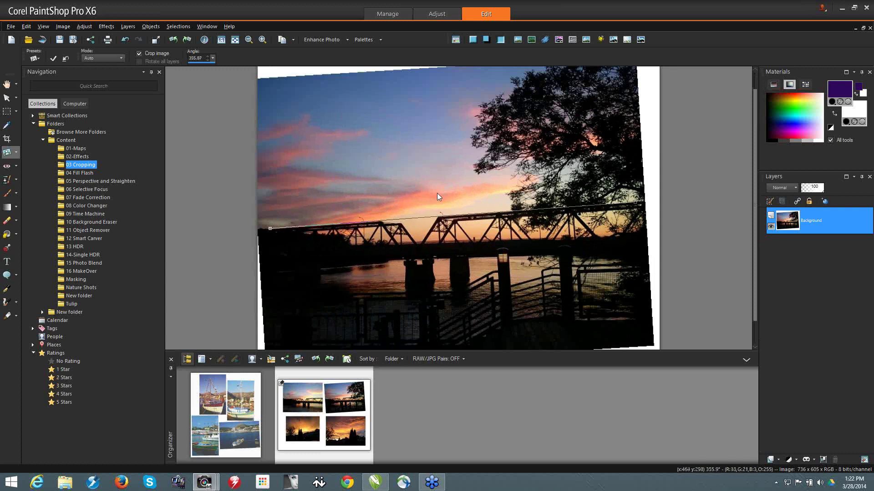
left_click(53, 57)
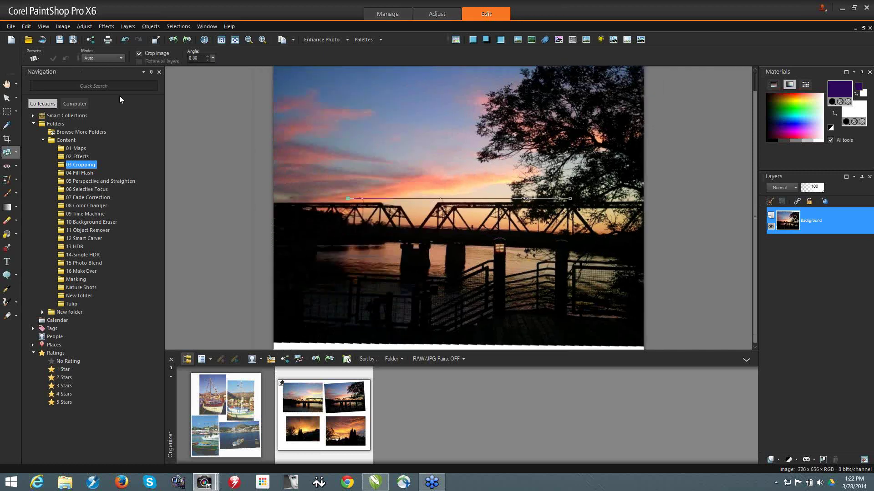
Crop the straightened bridge photo to about 669 × 529 pixels to trim its white borders
scroll(366, 135, "down", 1)
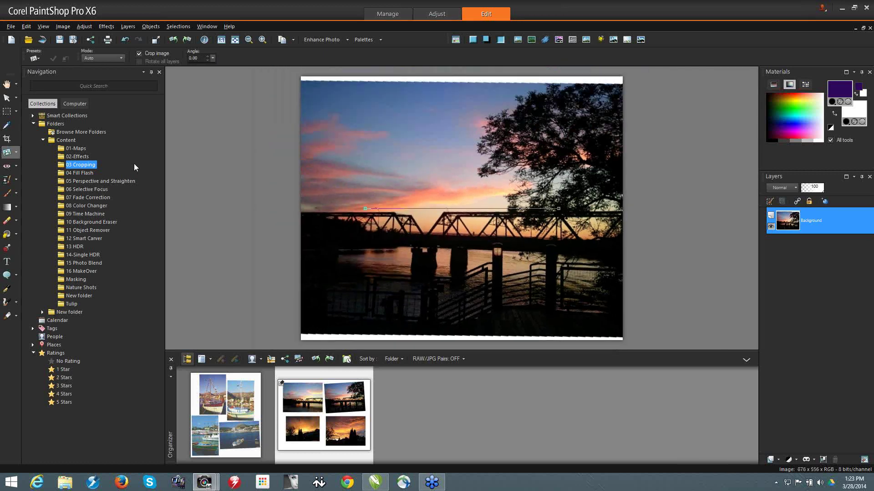
left_click(7, 139)
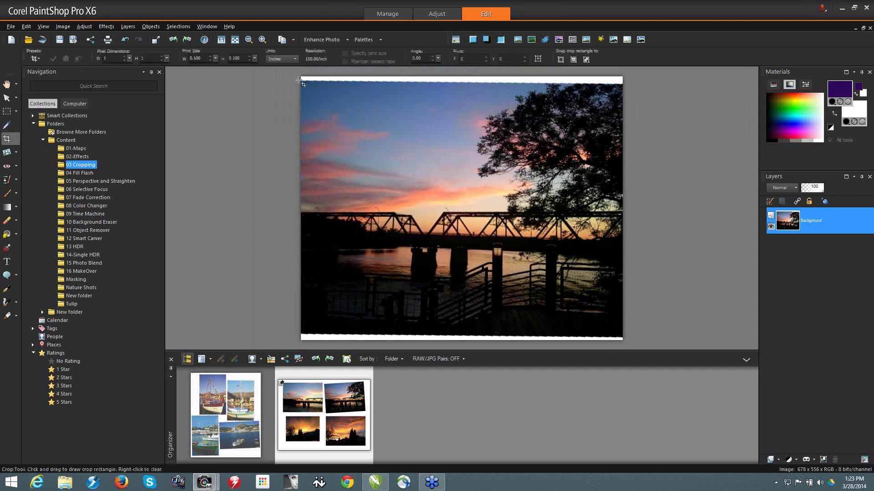
left_click(534, 291)
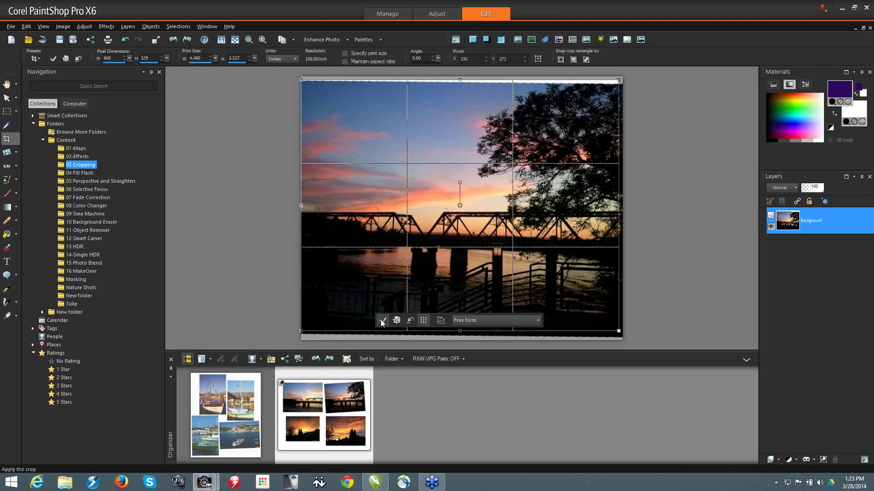
left_click(382, 322)
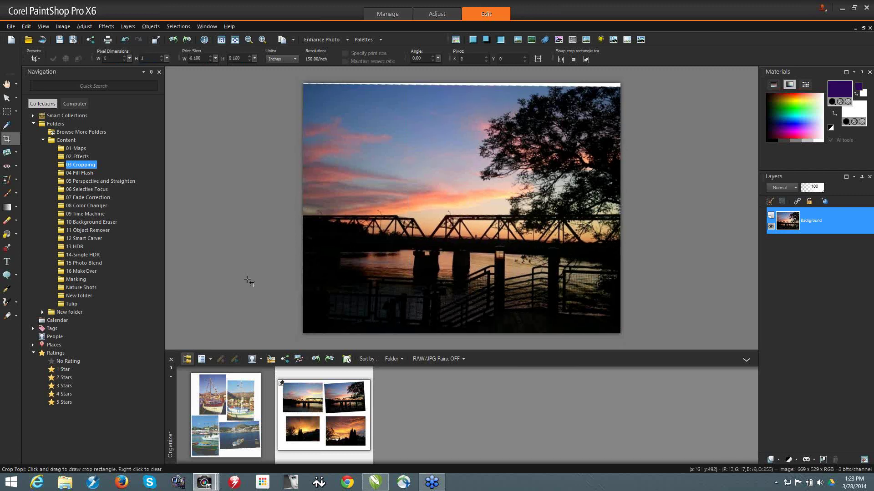
Open the Buddha statue silhouette photo from the 04 Fill Flash folder
left_click(86, 174)
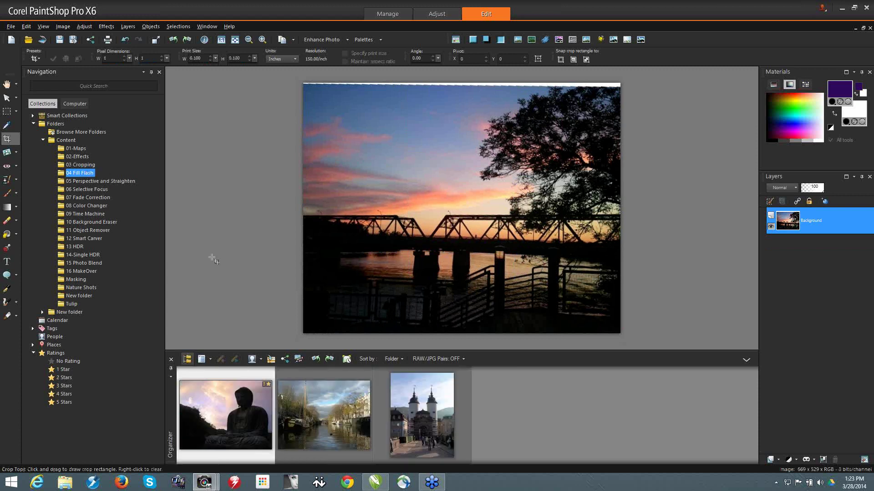
double_click(254, 403)
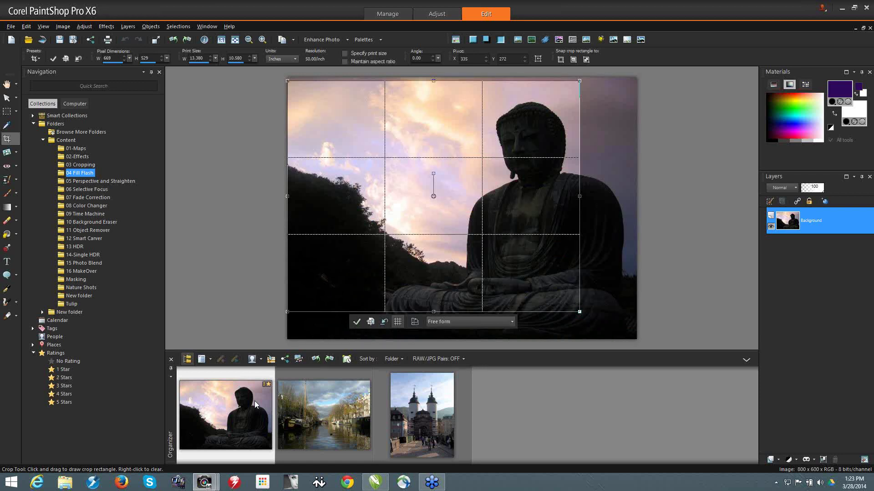
Brighten the dark Buddha statue photo by applying Fill Flash at a strength of 82
left_click(83, 27)
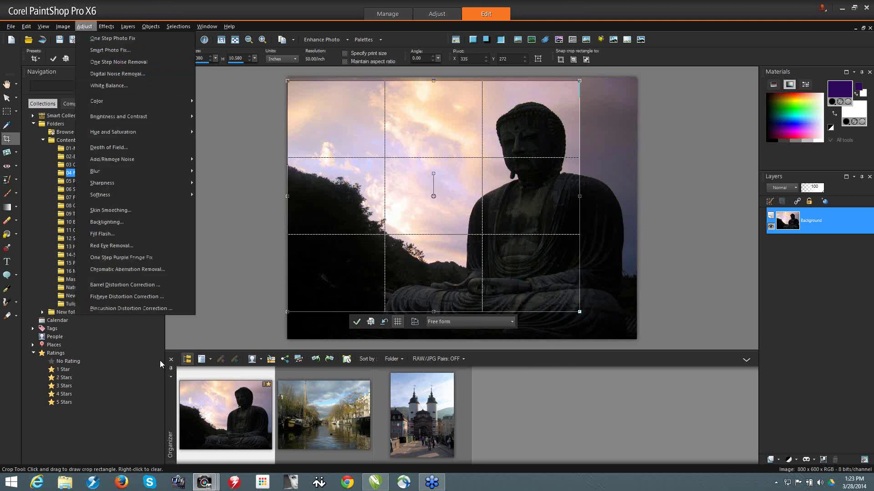
left_click(102, 234)
left_click_drag(257, 162, 263, 163)
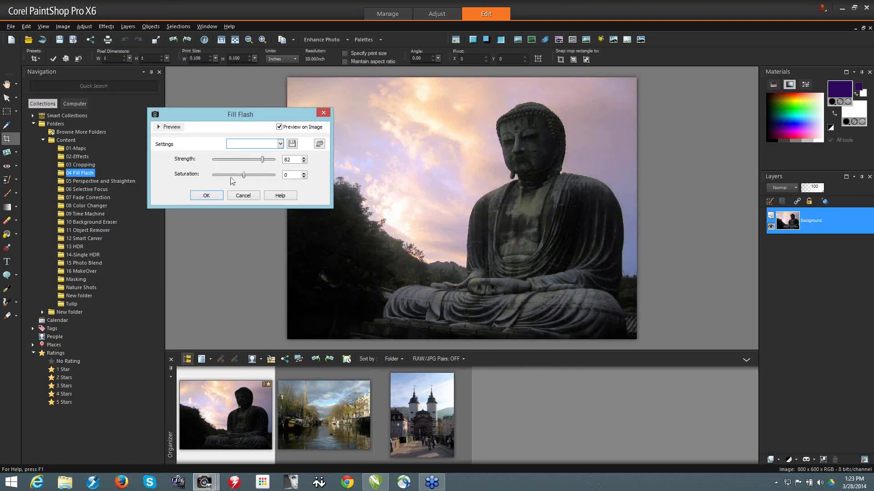
left_click(206, 195)
Examine the file formats offered for saving a copy of the Buddha photo, and leave without saving
left_click(10, 26)
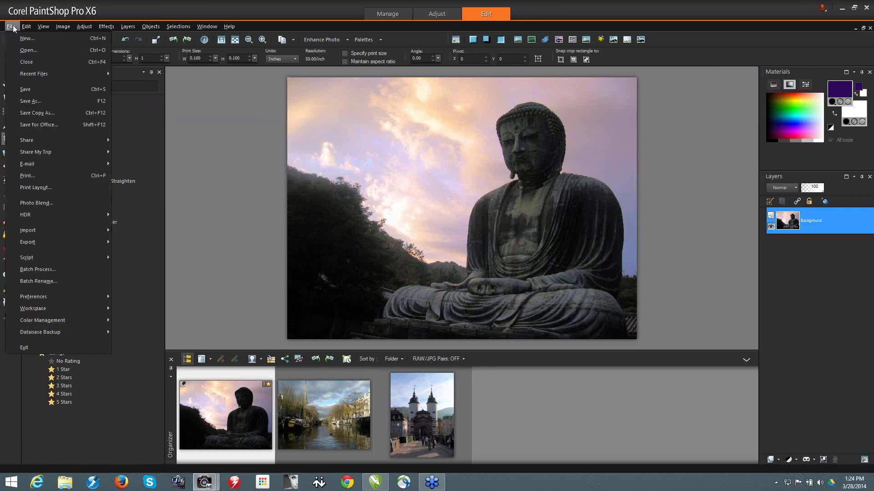
left_click(43, 101)
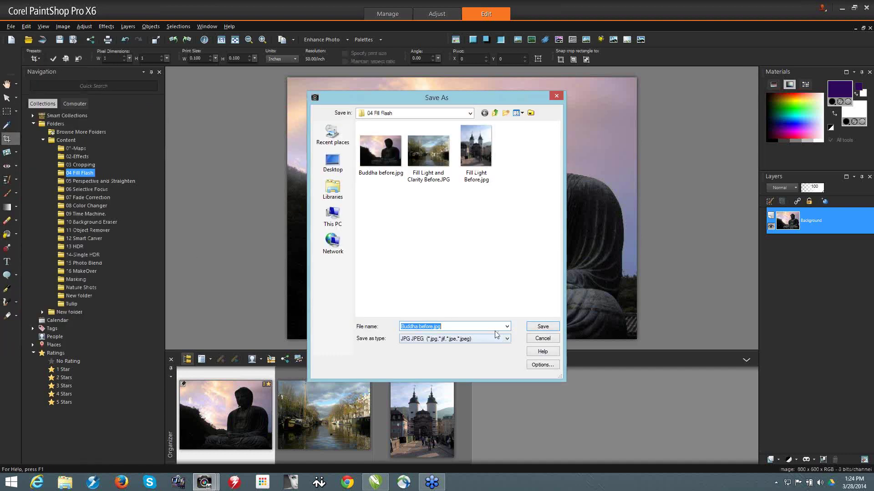
left_click(496, 337)
scroll(571, 246, "down", 3)
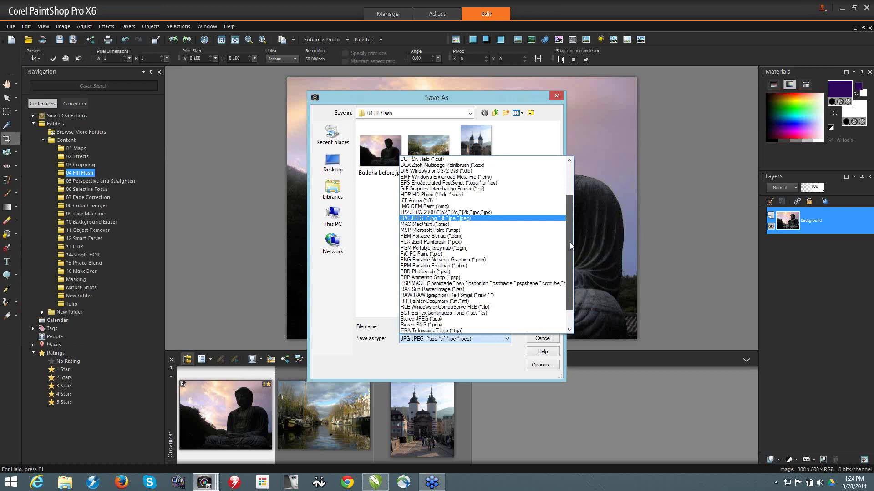
scroll(571, 245, "down", 2)
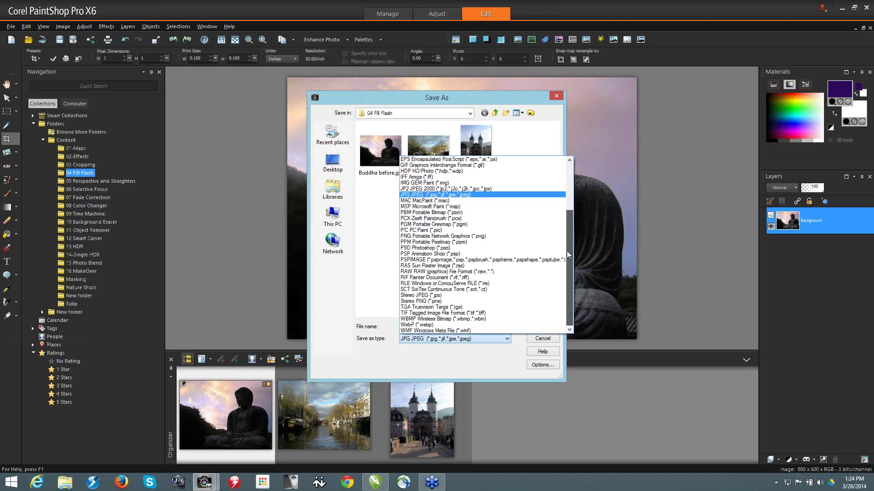
scroll(564, 241, "up", 1)
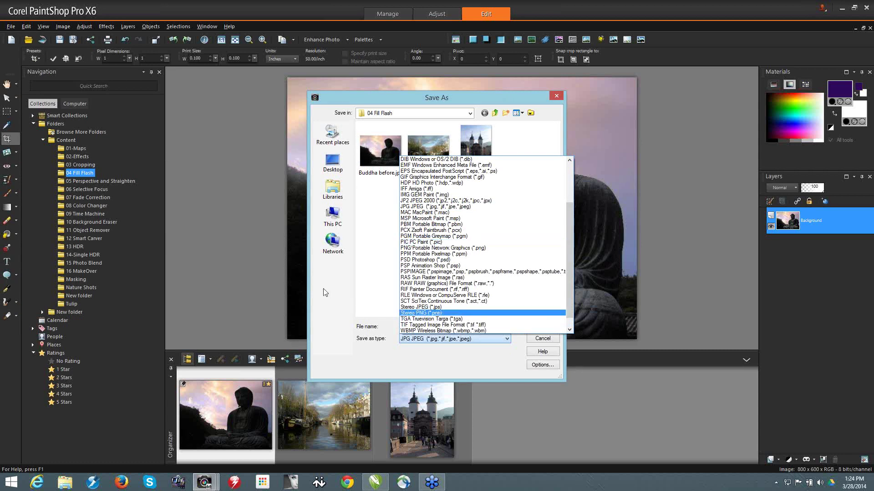
left_click(580, 356)
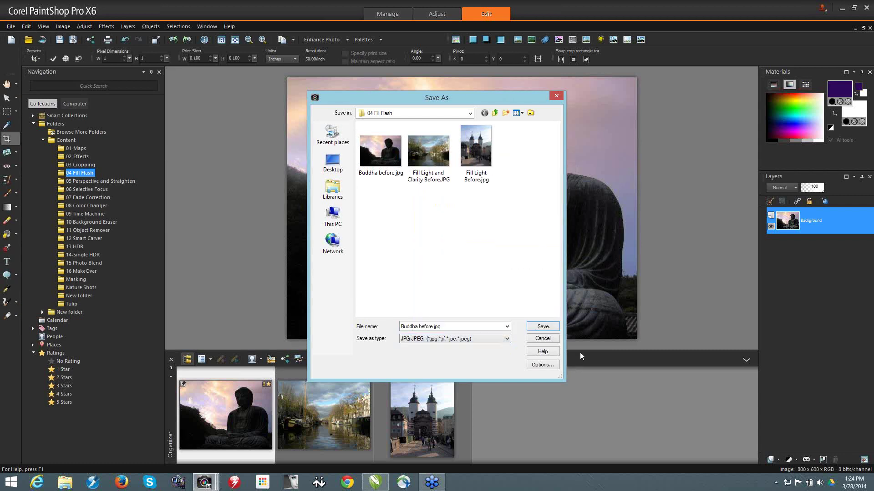
left_click(542, 339)
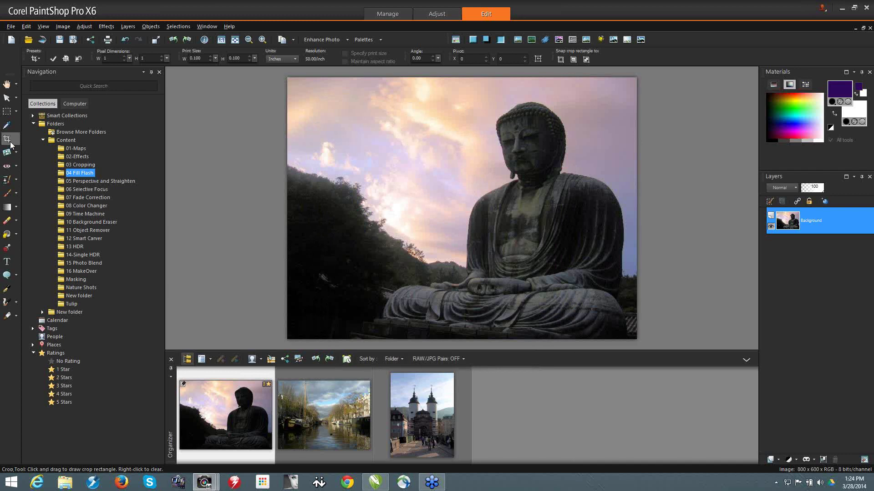
Open the leaning tower photo from the 05 Perspective and Straighten folder and straighten it along the tower's left edge, at an angle of about 94.61
left_click(107, 182)
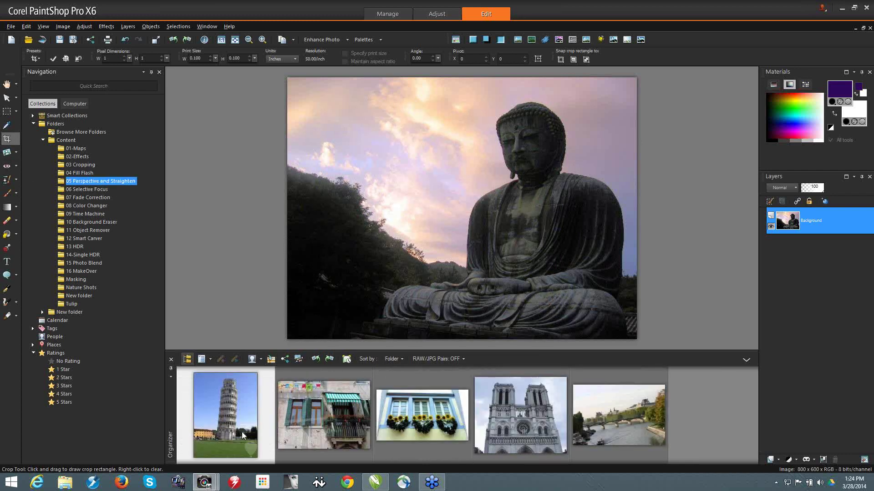
double_click(223, 410)
left_click(16, 153)
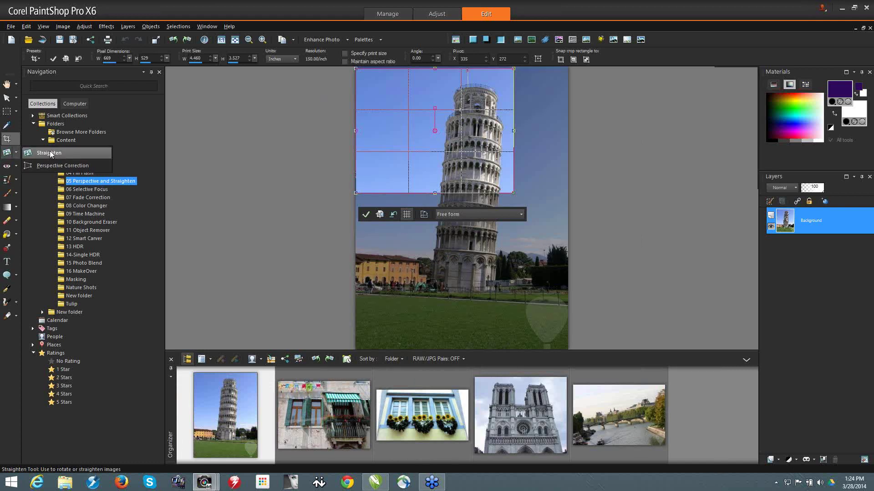
left_click(50, 153)
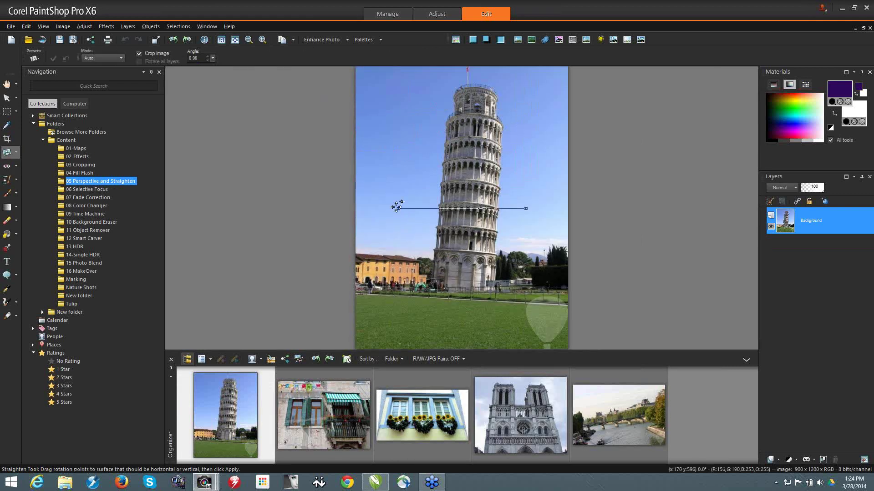
left_click_drag(398, 209, 447, 118)
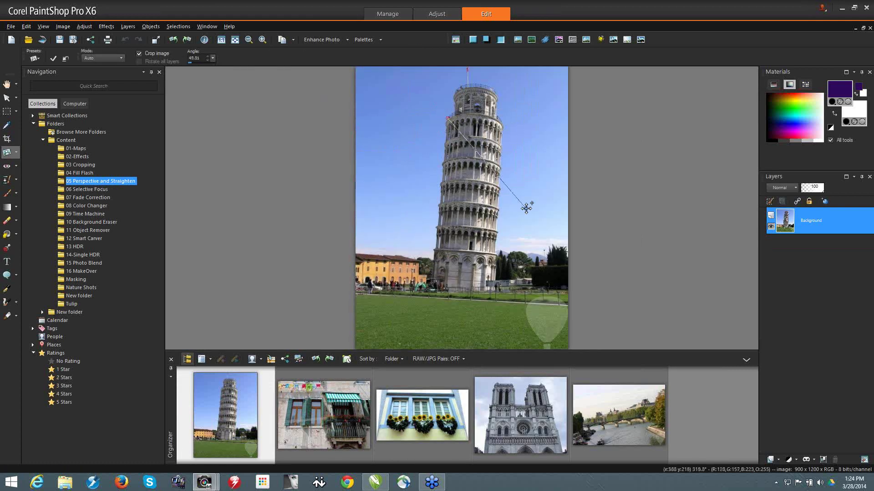
left_click_drag(526, 208, 434, 288)
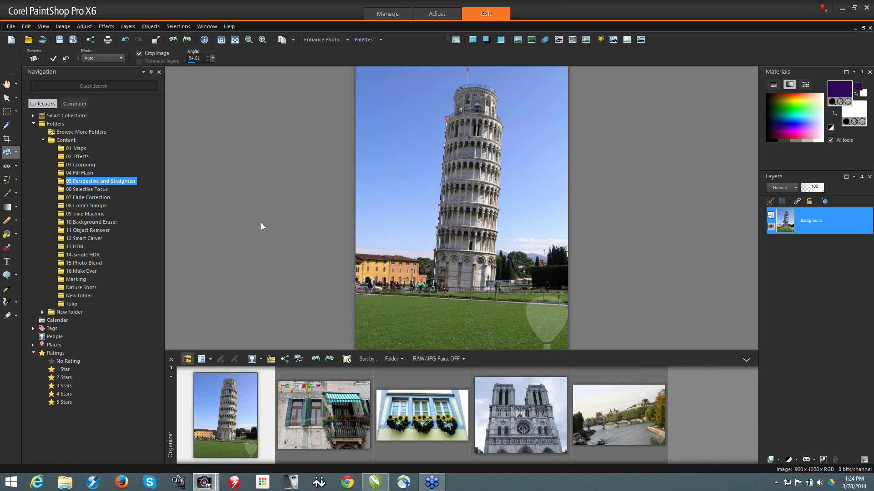
left_click(55, 59)
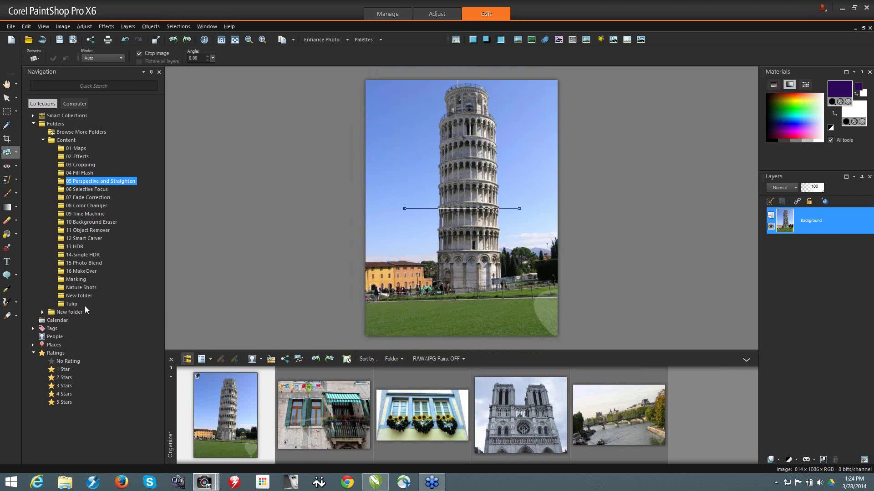
Open the sunflower windows photo and correct its perspective by matching the four points to the corners of the blue window frame
left_click(411, 409)
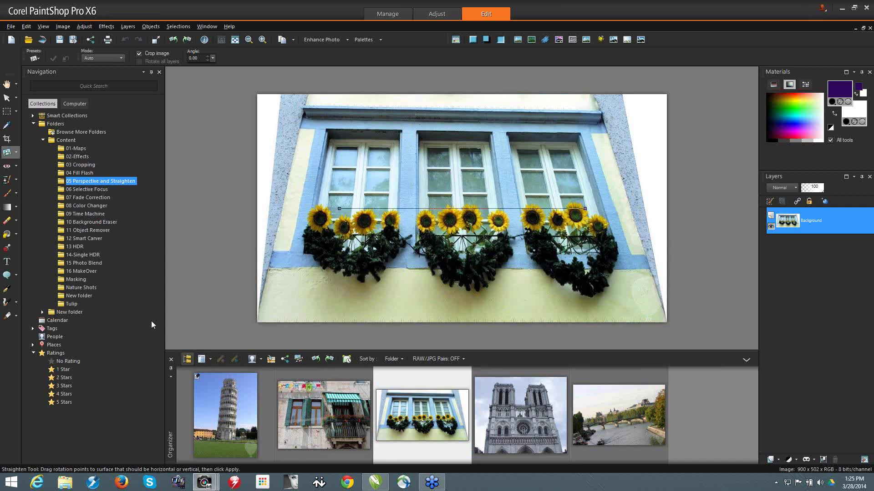
left_click(16, 152)
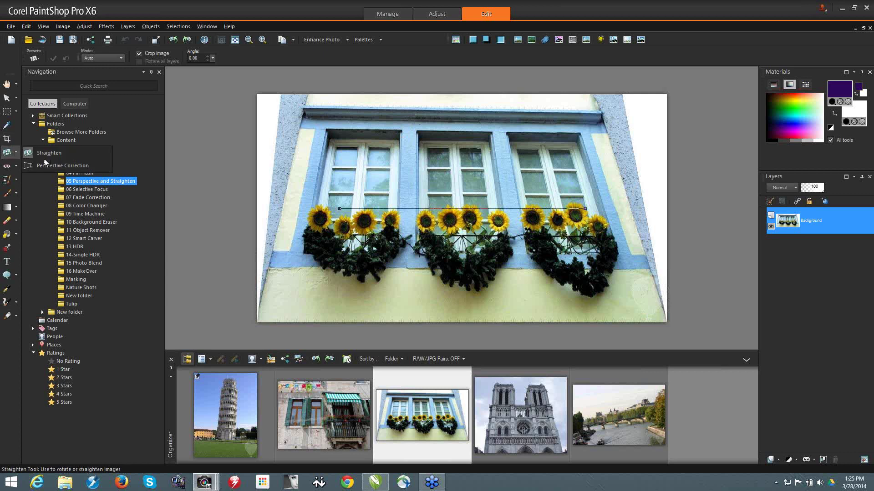
left_click(62, 164)
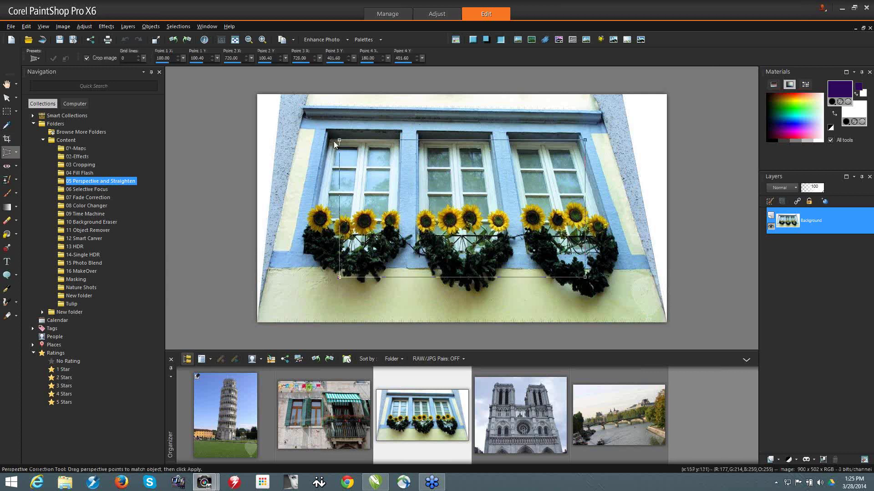
left_click_drag(339, 140, 303, 113)
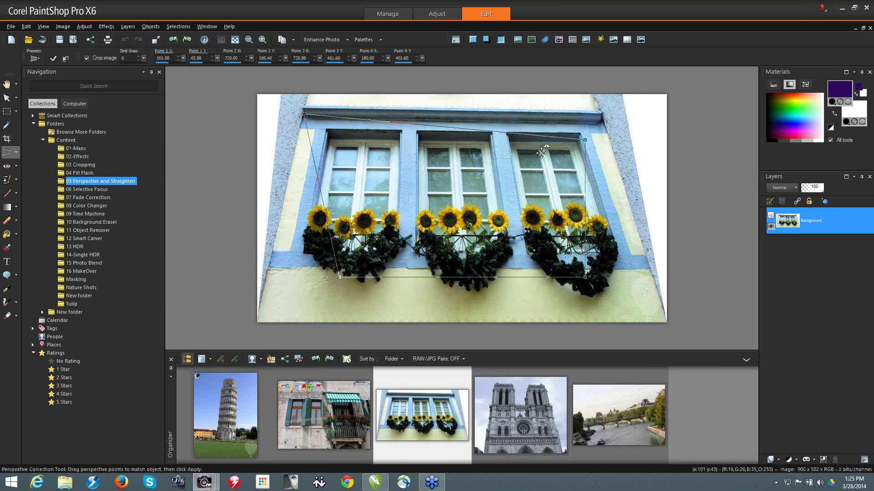
left_click_drag(582, 139, 600, 120)
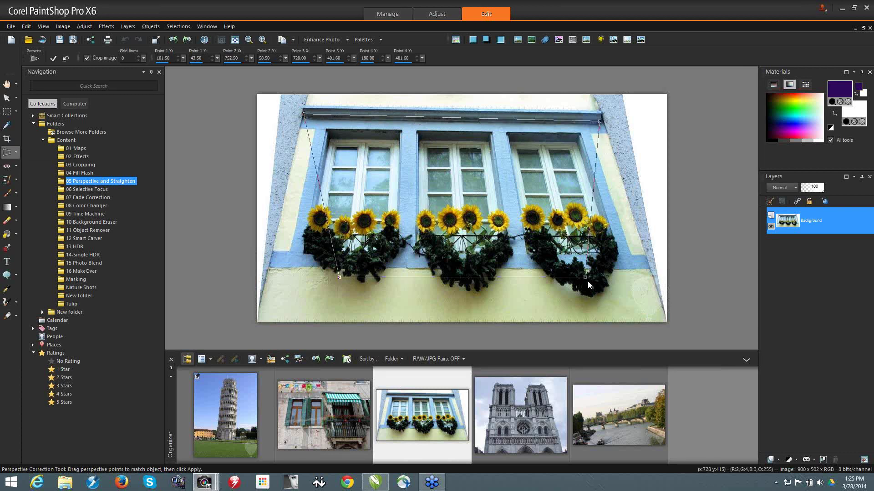
left_click_drag(586, 275, 649, 270)
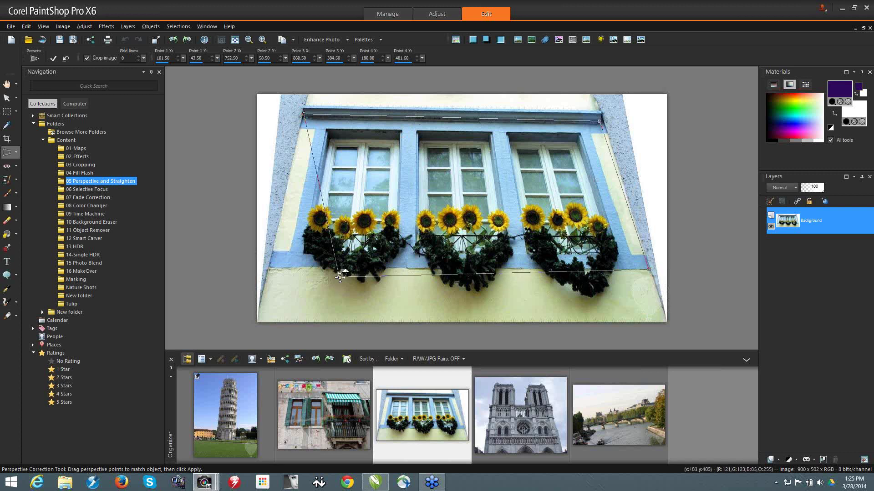
left_click_drag(340, 276, 271, 265)
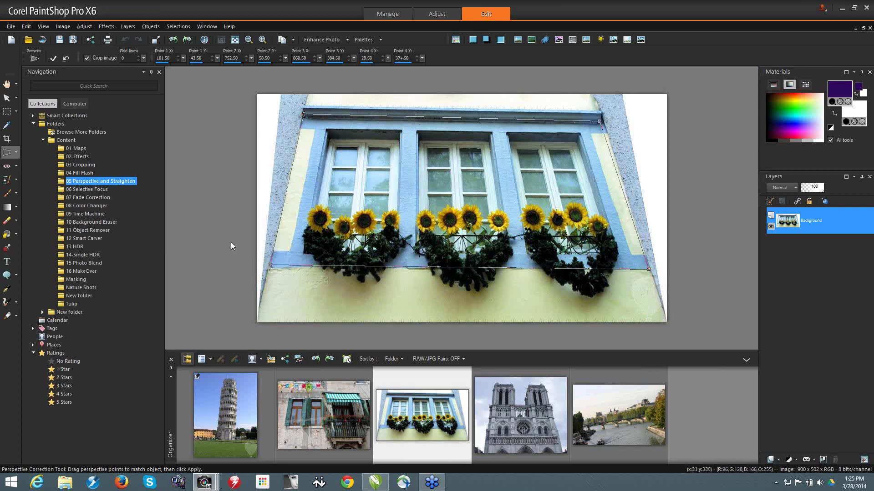
left_click(53, 59)
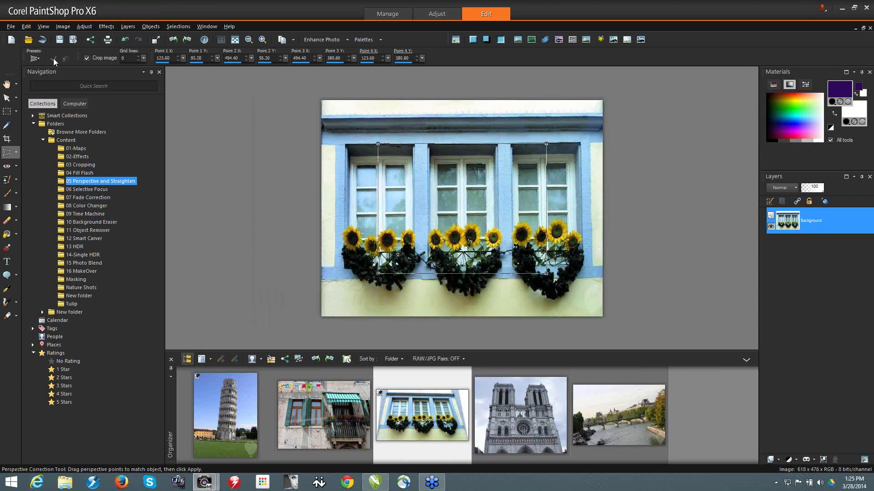
Open the twin-towered cathedral photo and correct its perspective by matching the four points to the tower tops and the facade's outer edges
double_click(530, 422)
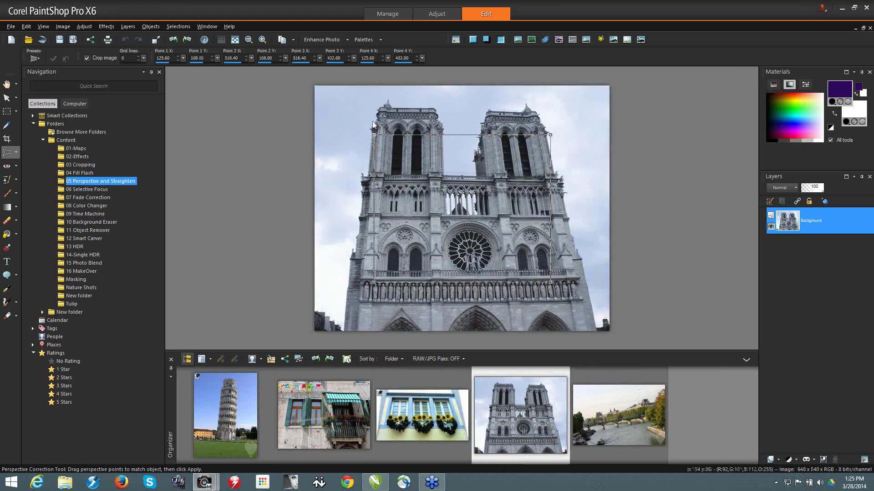
left_click_drag(378, 114, 378, 110)
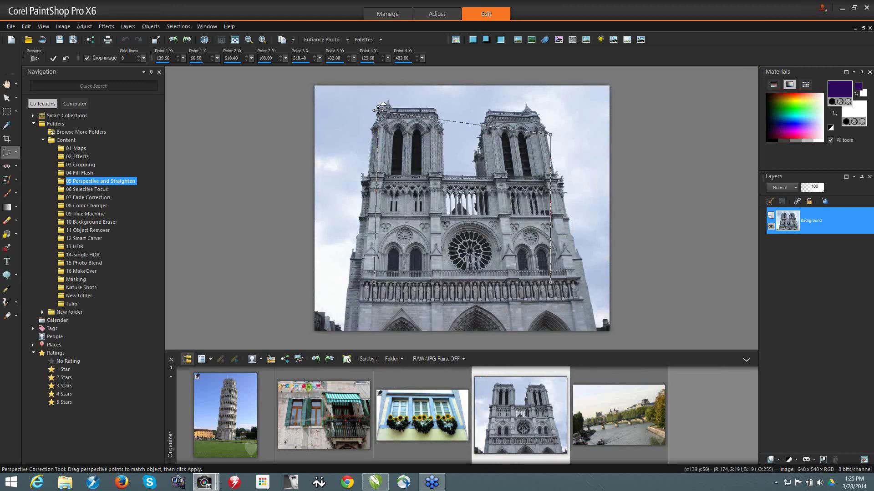
left_click_drag(552, 132, 540, 114)
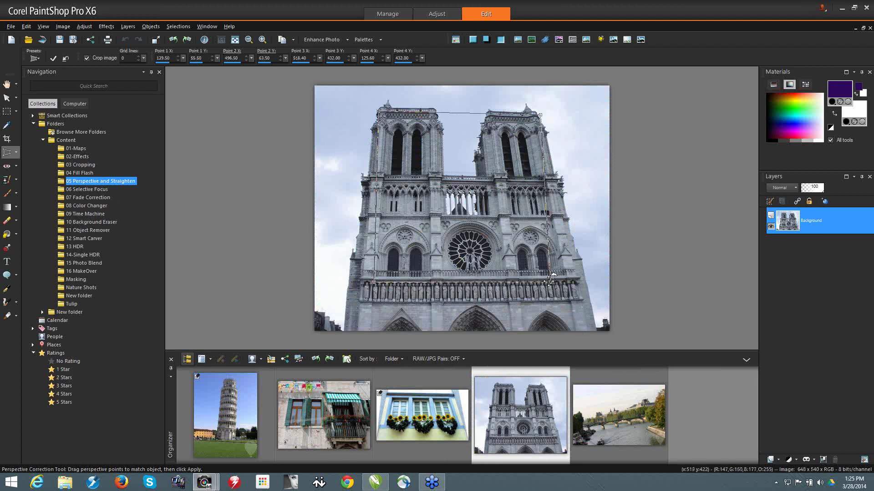
left_click_drag(551, 282, 578, 276)
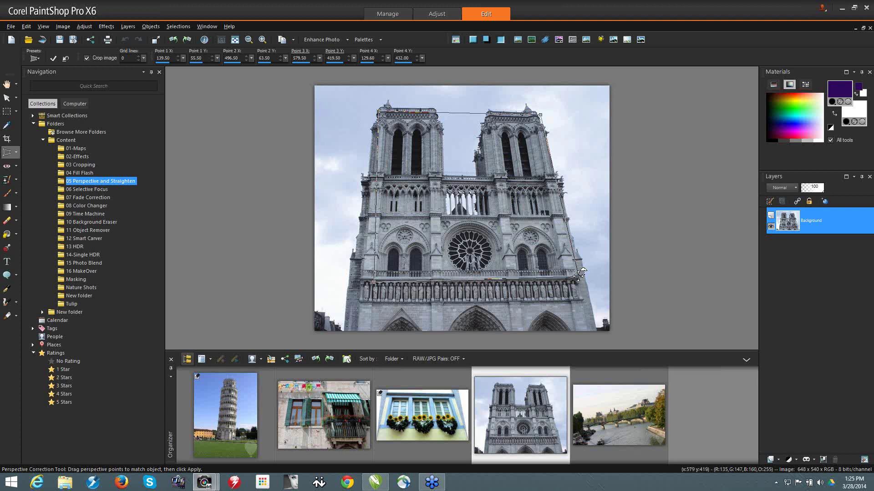
left_click_drag(375, 281, 364, 265)
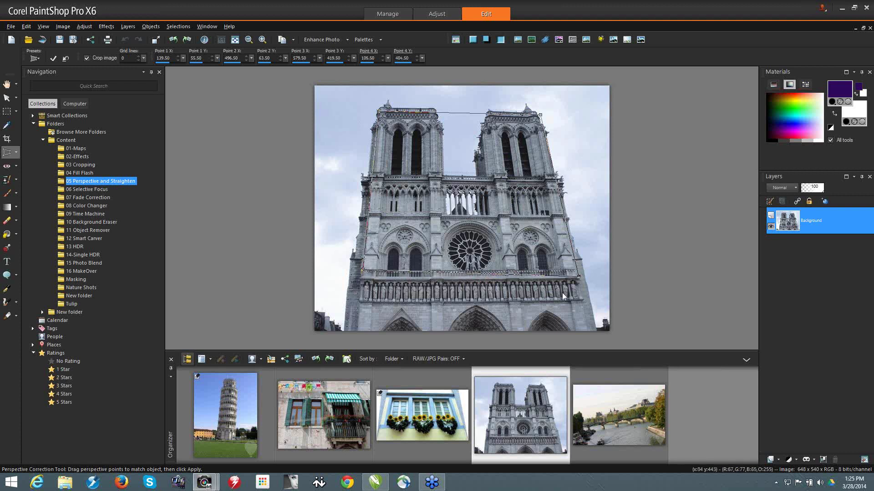
left_click(54, 60)
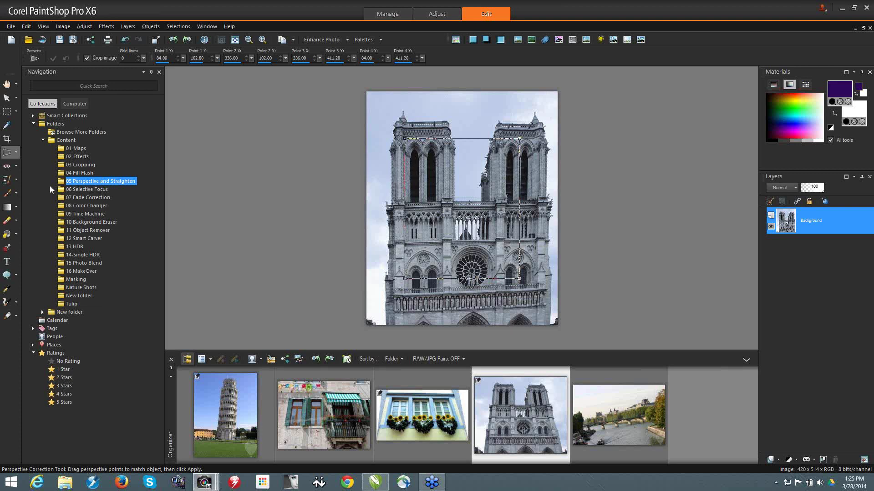
Open the hillside harbour village photo from the 06 Selective Focus folder and start Selective Focus on it with a planar focus area
left_click(77, 189)
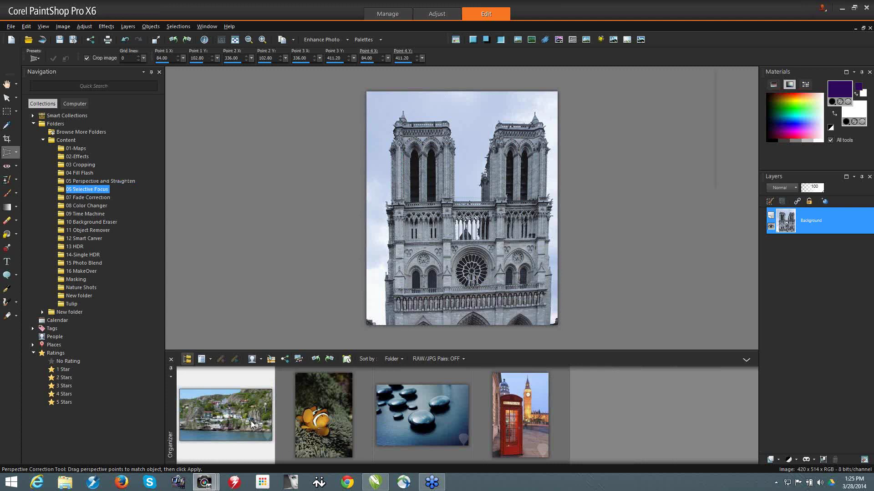
double_click(250, 420)
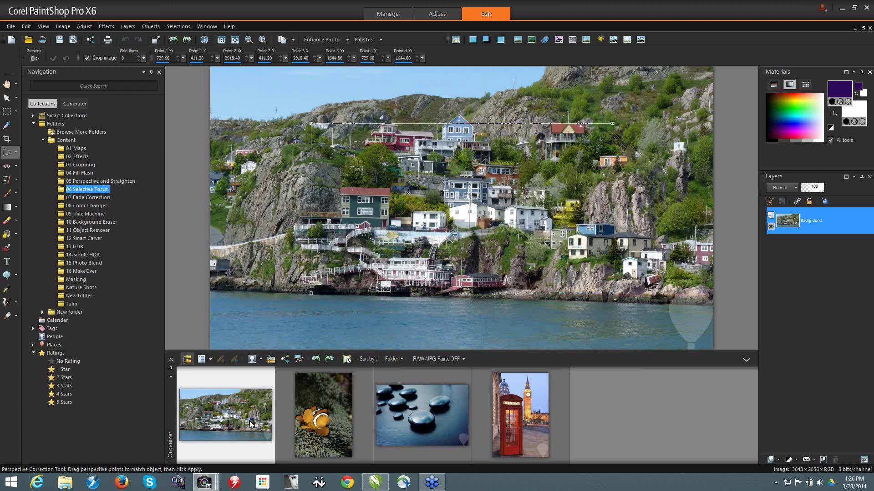
left_click(104, 27)
mouse_move(134, 55)
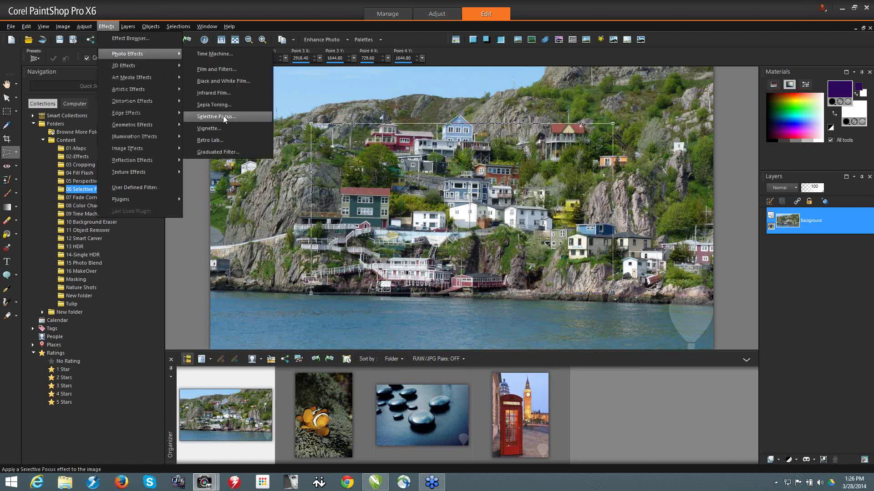
key("Return")
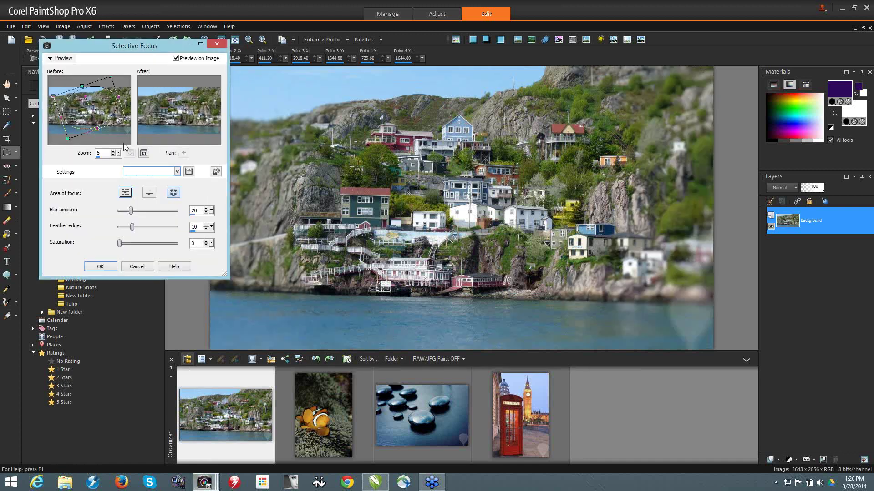
left_click(125, 193)
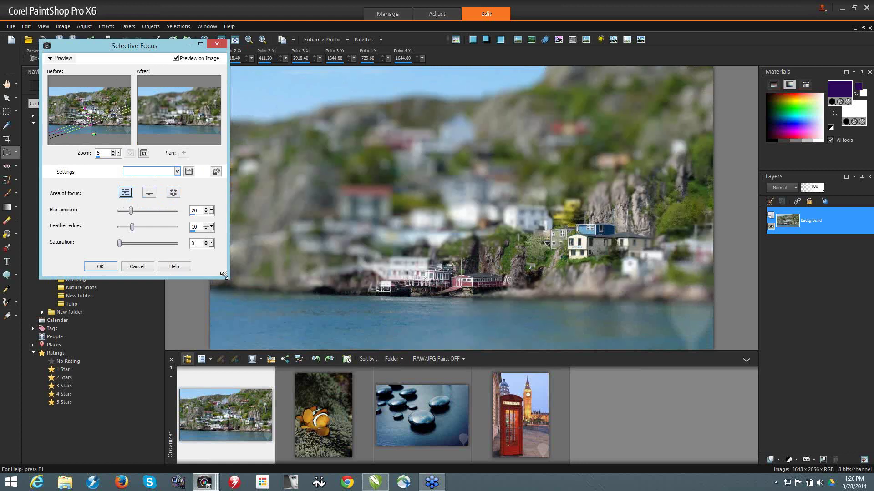
Enlarge the effect preview, then widen the focus band and rotate it diagonally down across the houses and waterfront buildings
left_click_drag(436, 459, 436, 459)
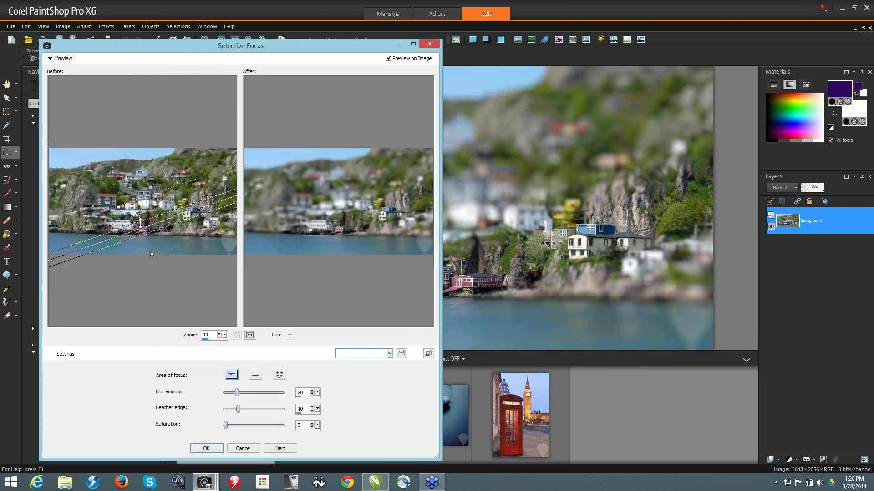
mouse_move(141, 223)
left_mouse_down()
mouse_move(140, 201)
mouse_move(139, 219)
left_mouse_up()
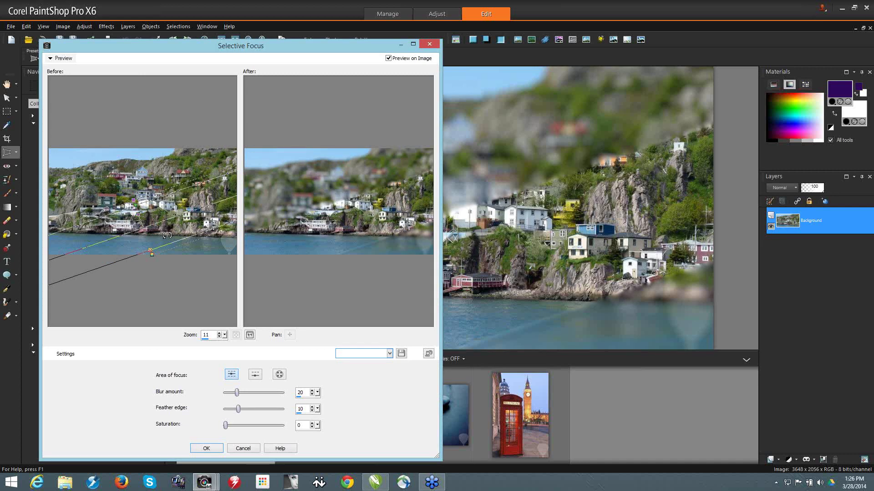
left_click_drag(167, 235, 169, 178)
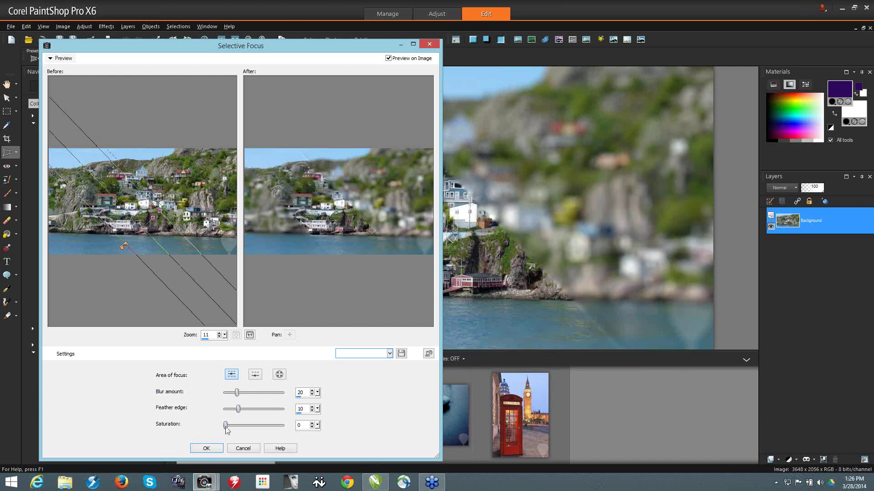
Set the saturation to 52 and the feather edge to 17, apply the Selective Focus effect, and switch to the Pick tool
left_click_drag(227, 428, 255, 427)
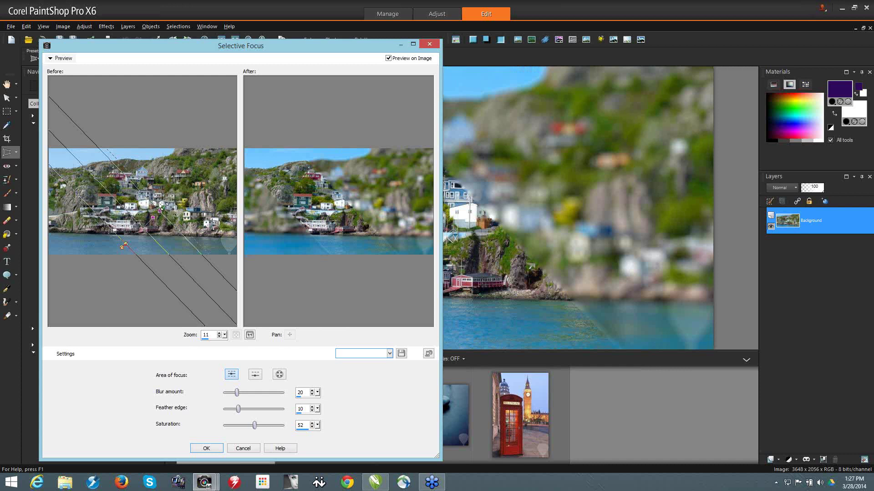
left_click_drag(164, 207, 179, 196)
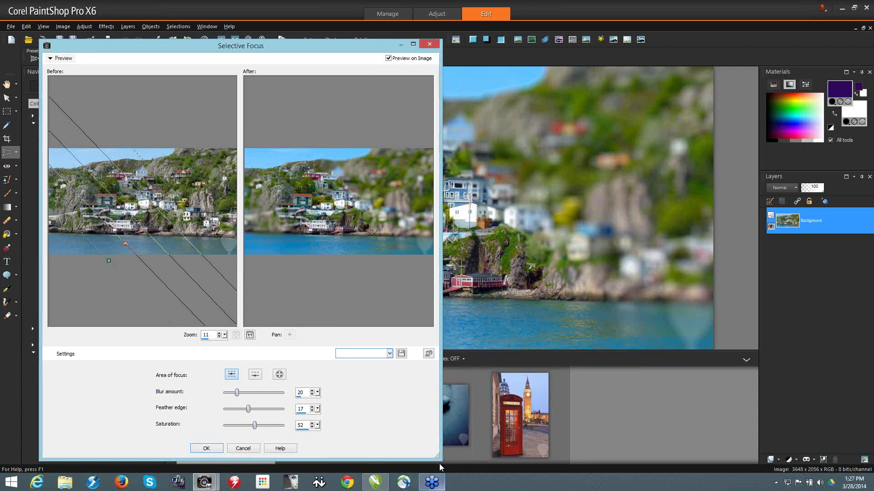
left_click_drag(437, 457, 204, 350)
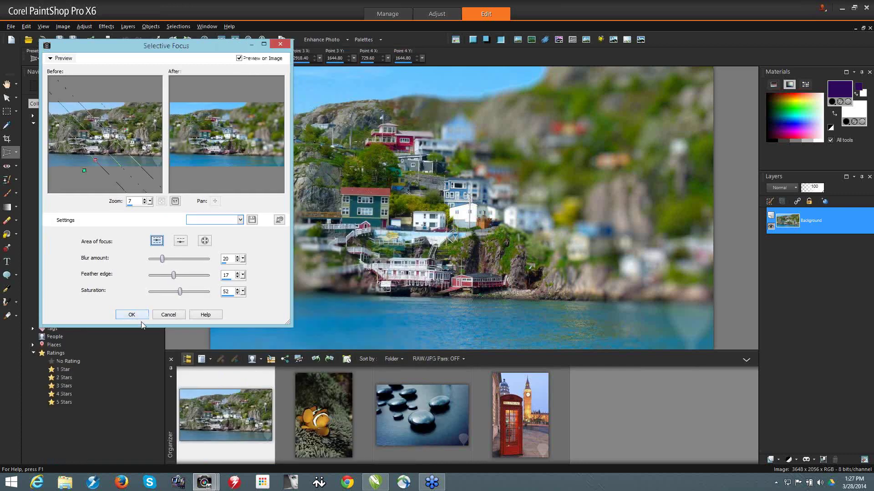
left_click(136, 315)
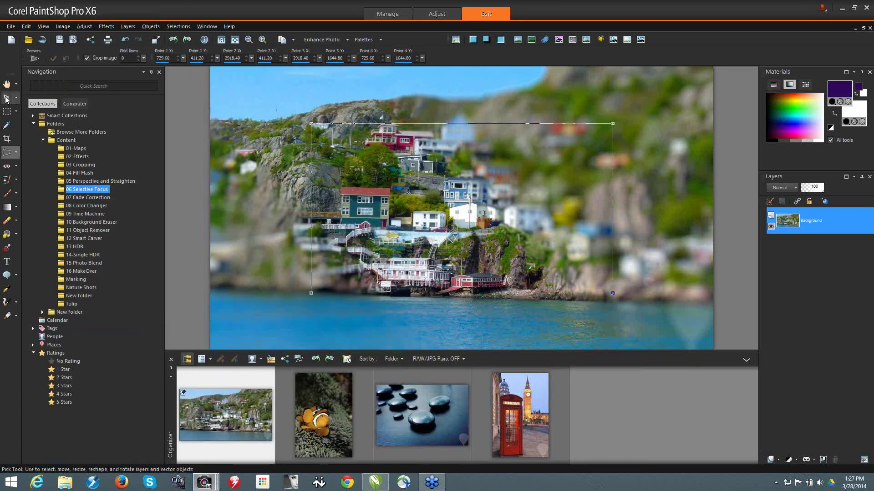
left_click(6, 99)
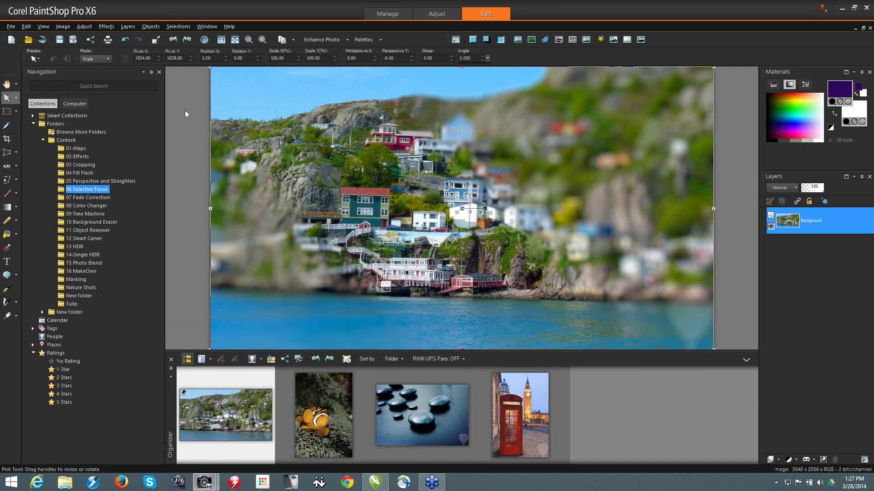
Open the dark pebbles photo and start Selective Focus on it with a circular focus area
left_click(405, 424)
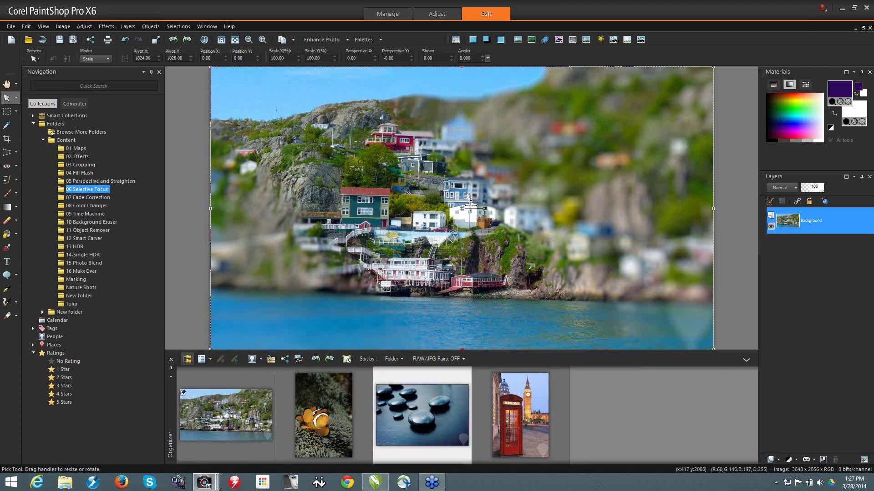
left_click(106, 26)
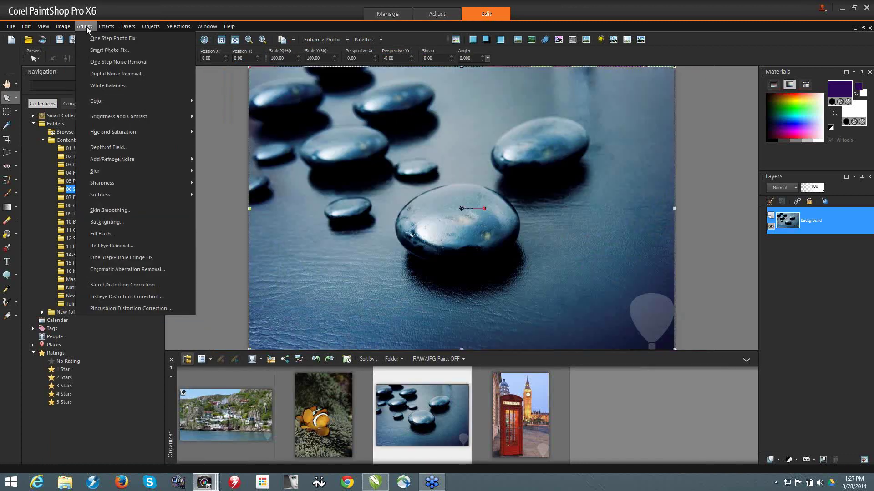
mouse_move(129, 52)
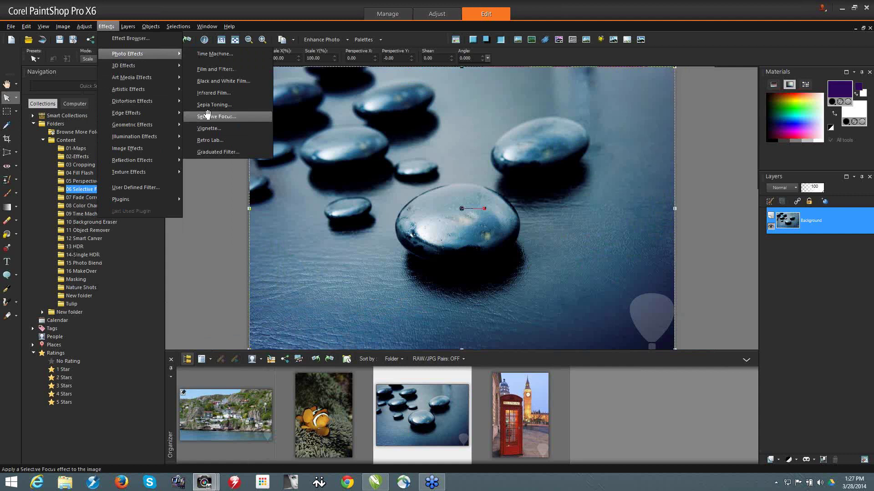
left_click(207, 116)
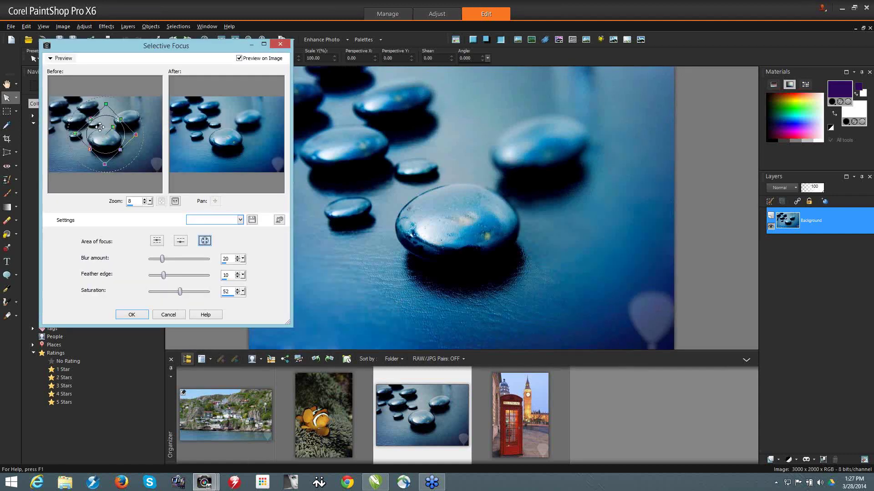
Shrink the circular focus area around the large front pebble, set the saturation to 0, and apply the effect
left_click_drag(105, 104, 106, 114)
left_click(106, 135)
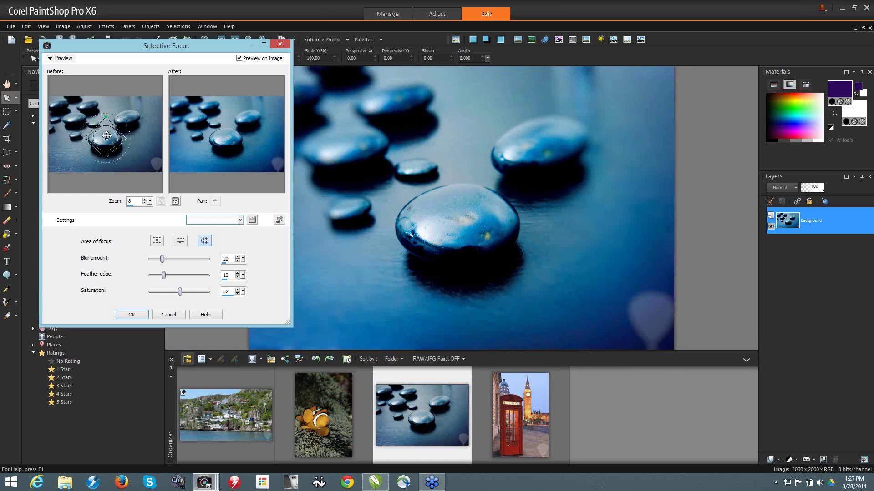
left_click_drag(106, 135, 106, 138)
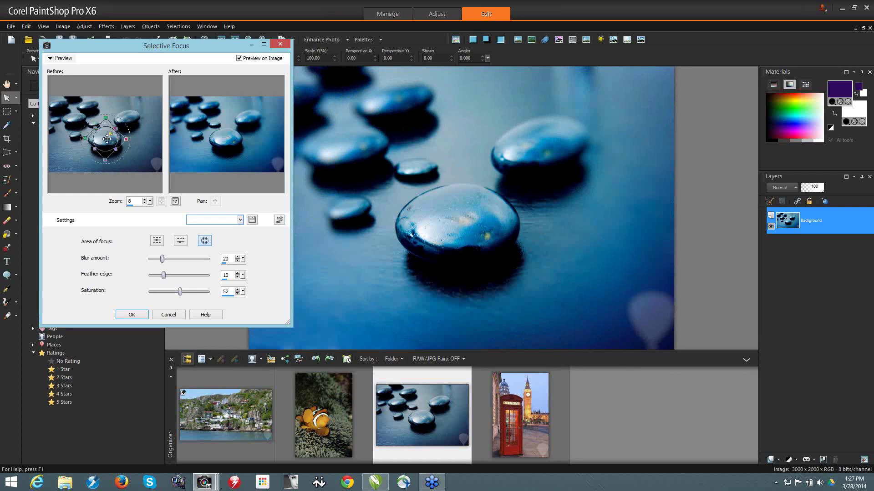
left_click_drag(180, 292, 150, 293)
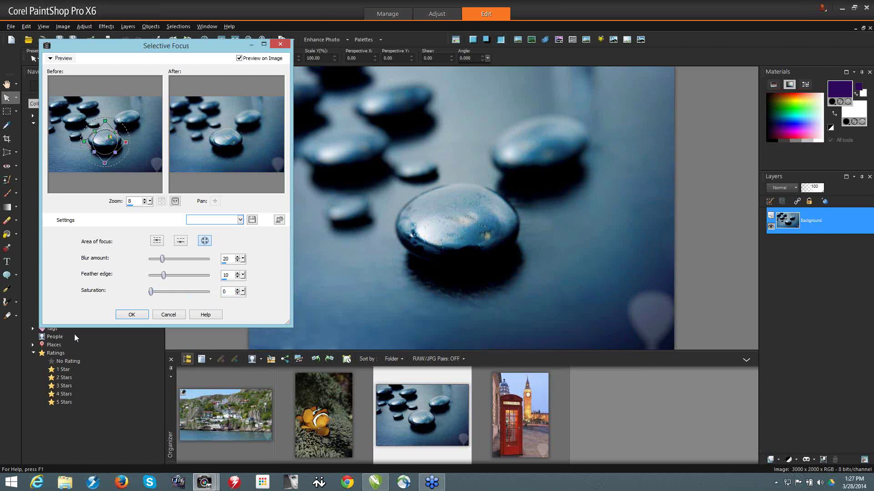
left_click(132, 315)
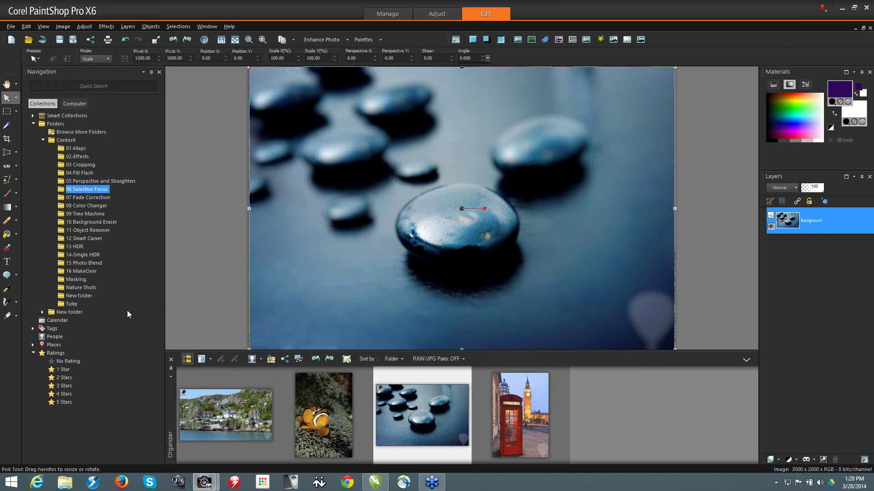
Show the photos in the 07 Fade Correction folder, and display the Learning Center with the Materials and Layers palettes closed
left_click(88, 199)
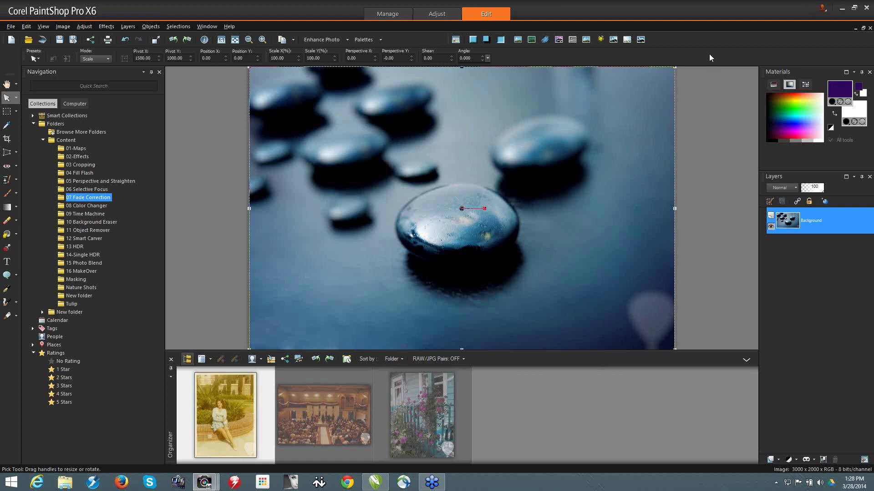
key("F10")
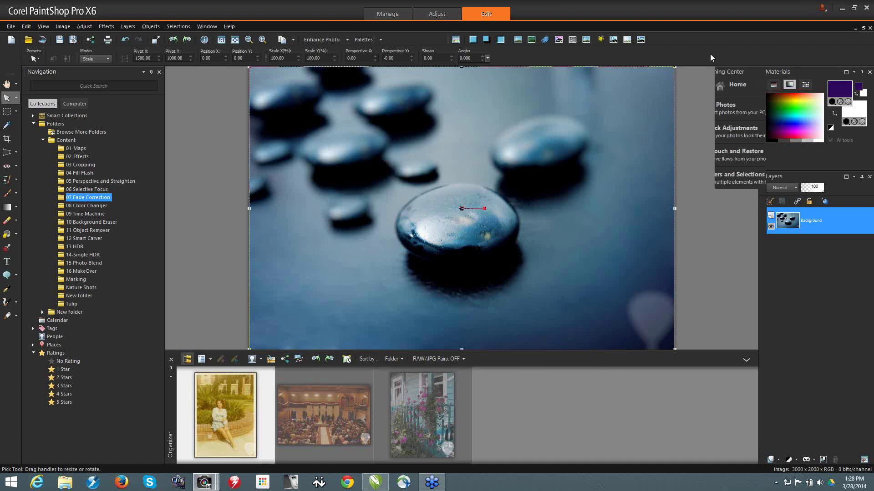
key("F6")
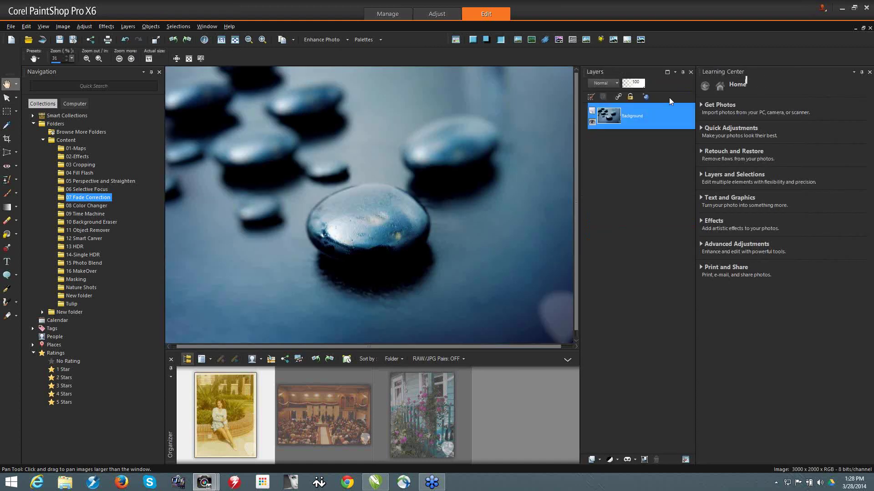
left_click(691, 72)
Examine the list of available palettes, and the Learning Center's Quick Adjustments topics and Perspective Correction tool instructions
right_click(630, 59)
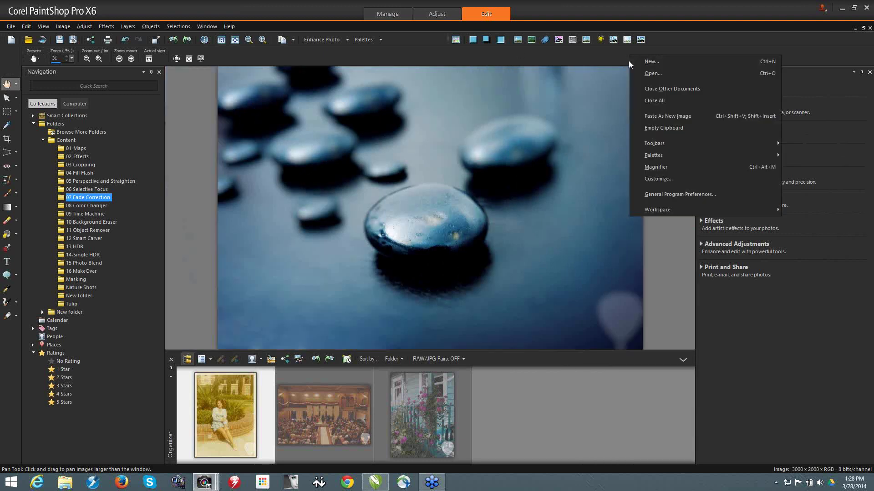
mouse_move(659, 155)
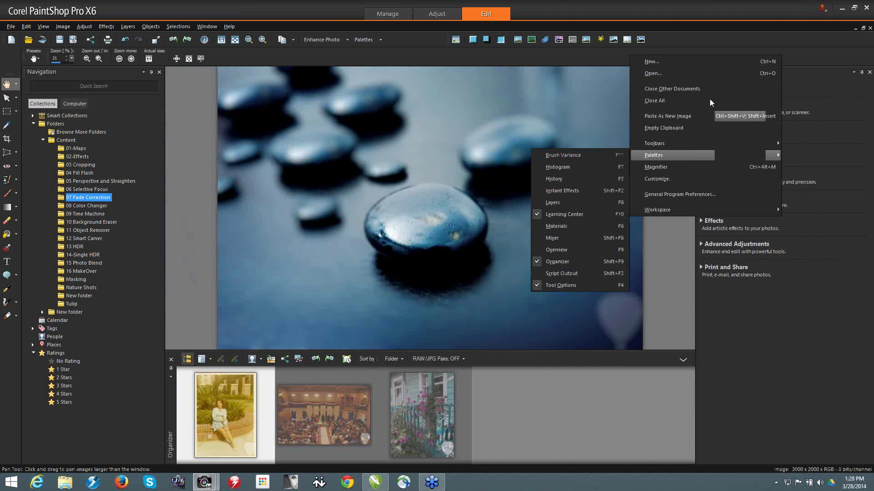
left_click(712, 32)
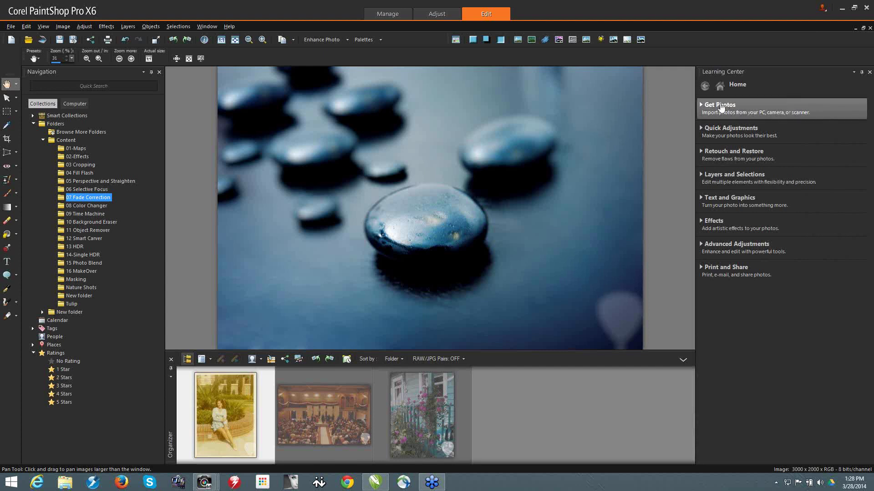
left_click(720, 138)
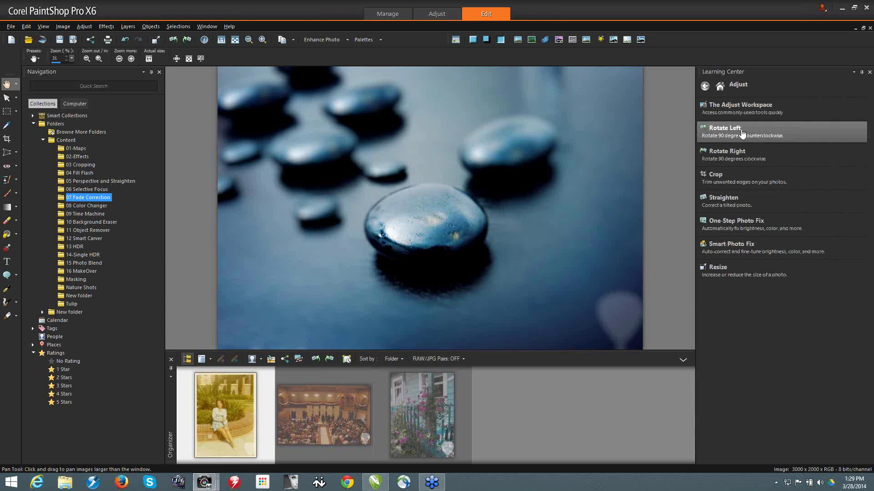
left_click(705, 85)
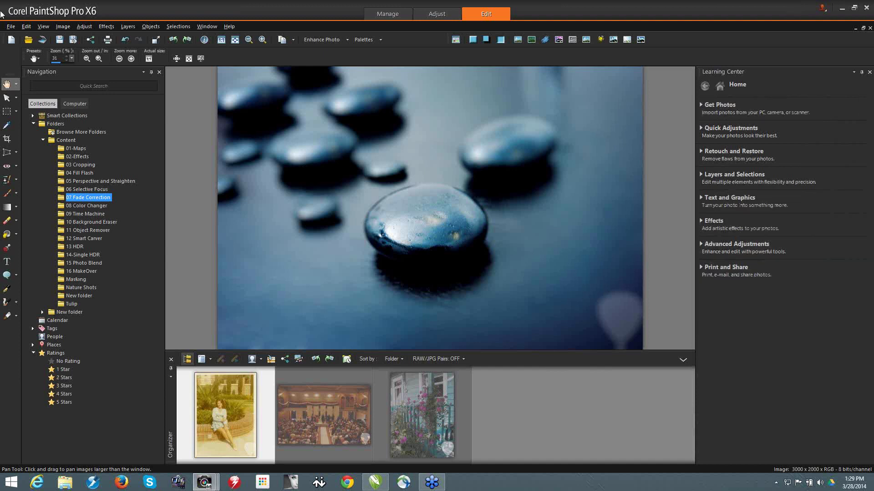
left_click(7, 153)
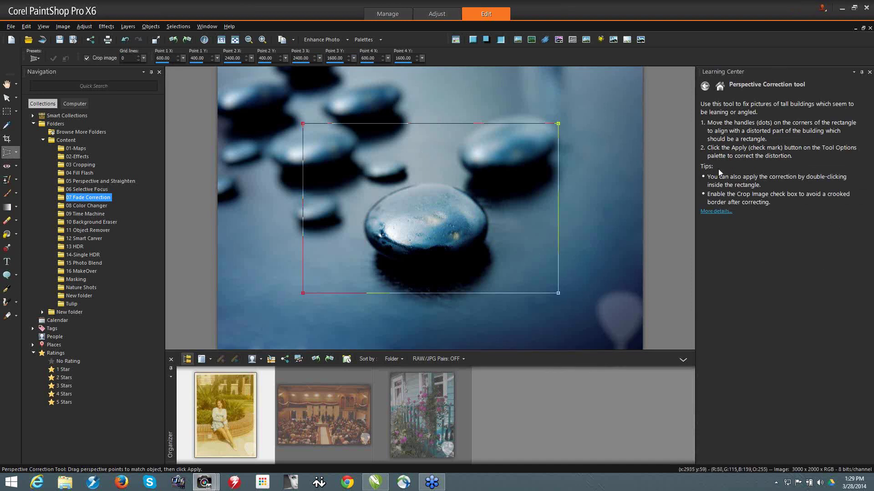
left_click(719, 87)
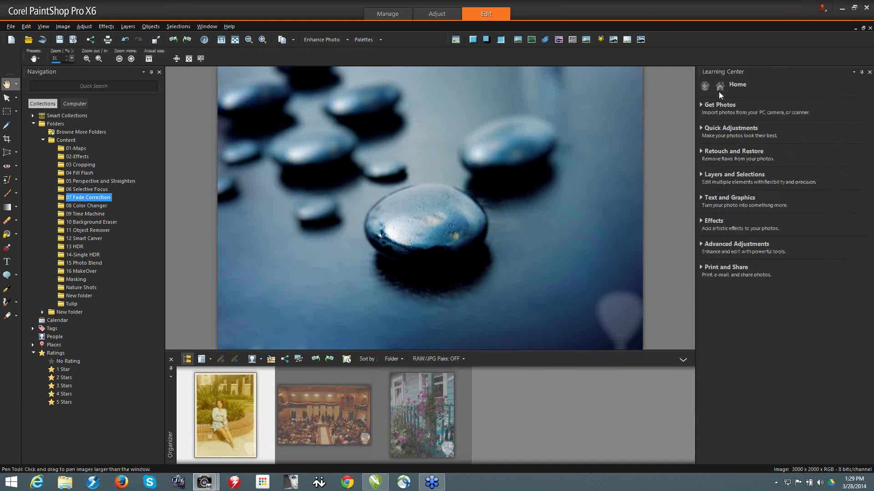
Open the yellowed photo of the seated woman and apply Fade Correction with the amount of correction set to 80
left_click(718, 153)
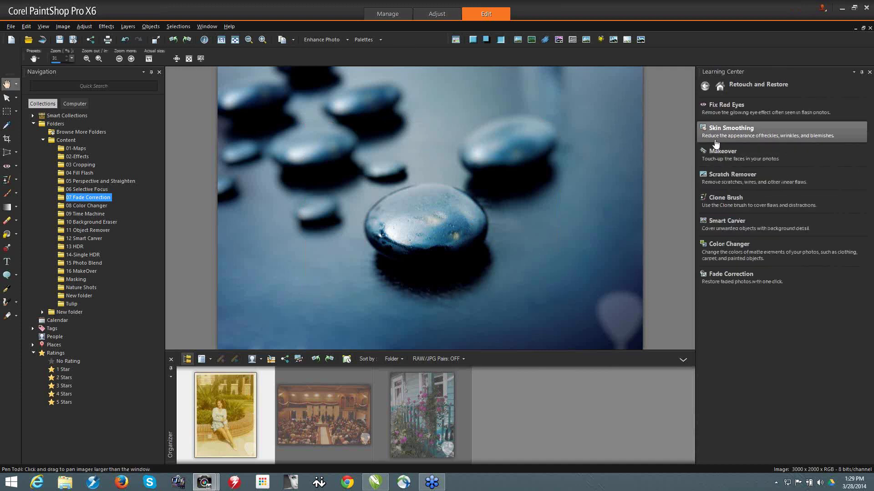
double_click(220, 406)
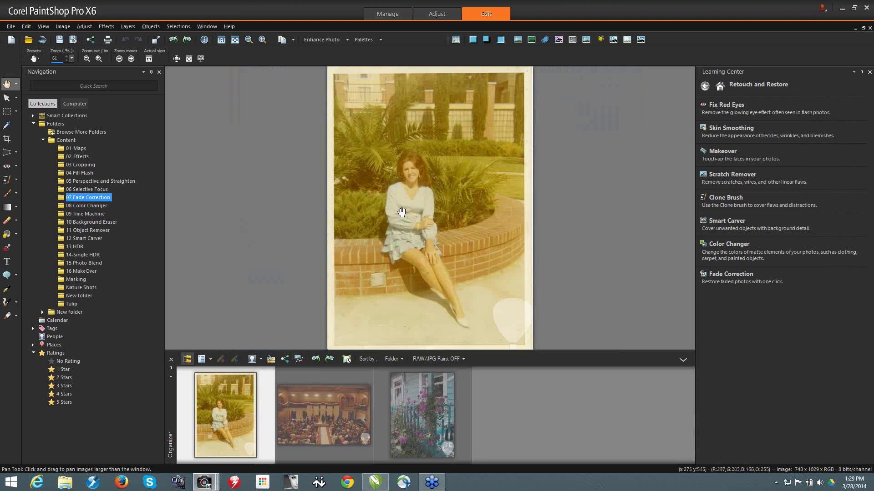
left_click(724, 281)
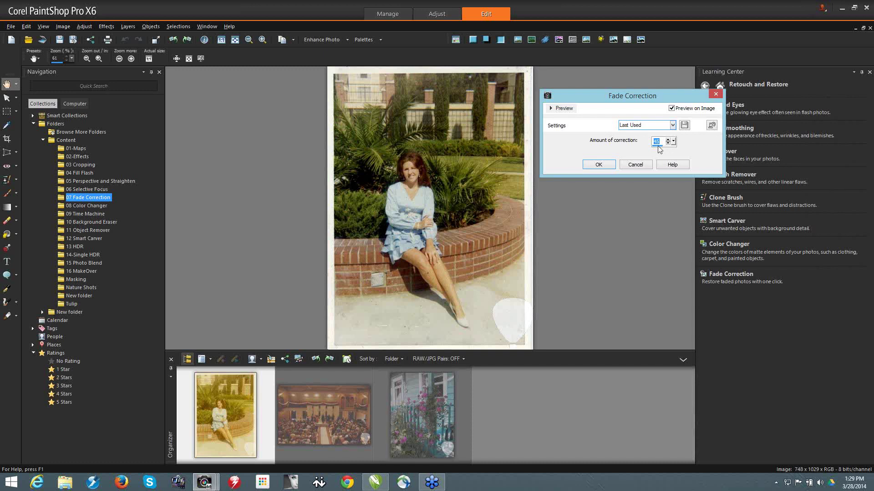
type("3")
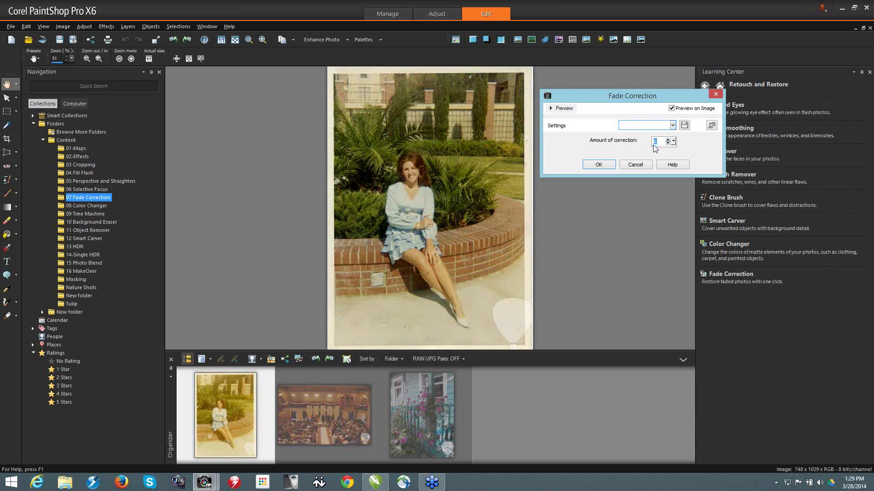
type("271")
key("BackSpace")
key("BackSpace")
type("80")
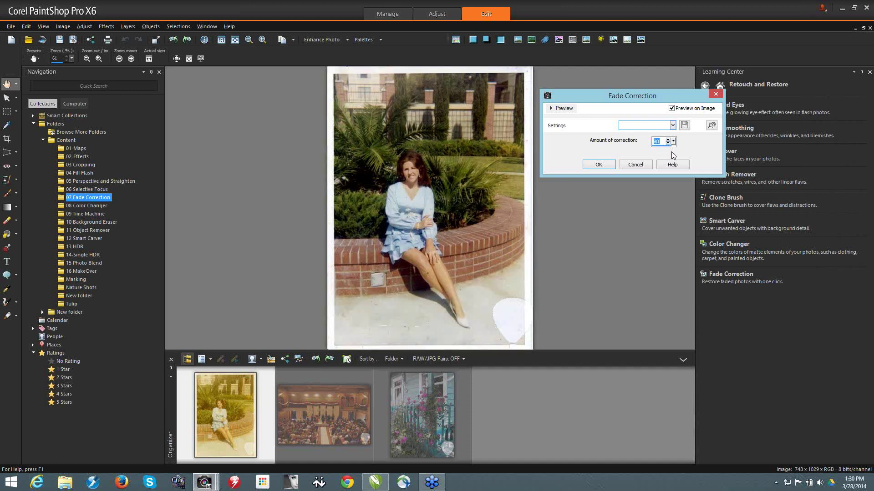
left_click(598, 165)
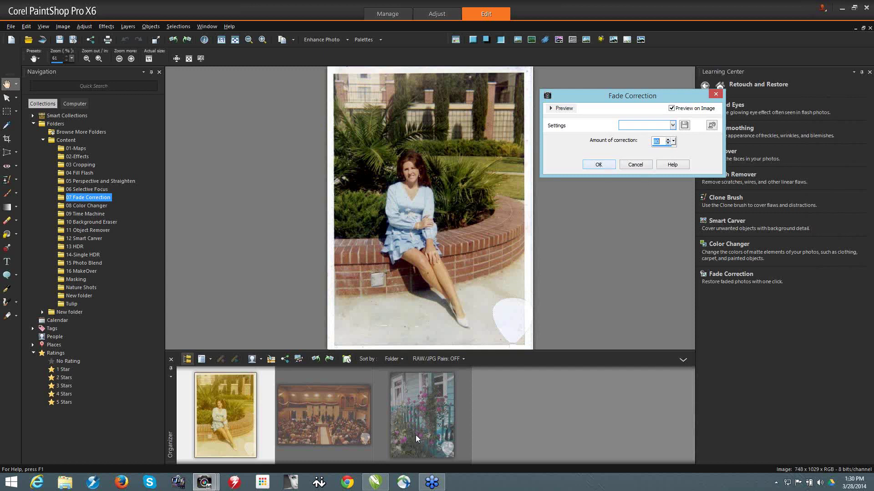
Open the faded wedding ceremony photo and apply Fade Correction with the last used amount of 80
double_click(315, 411)
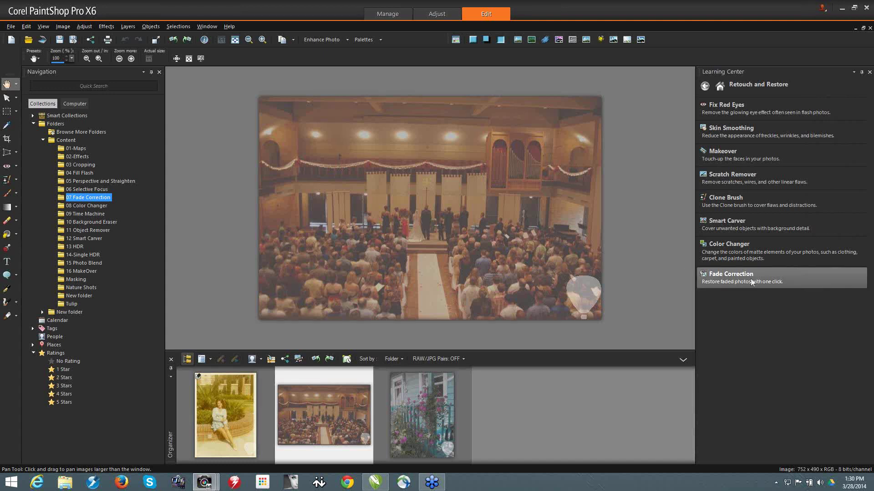
left_click(717, 293)
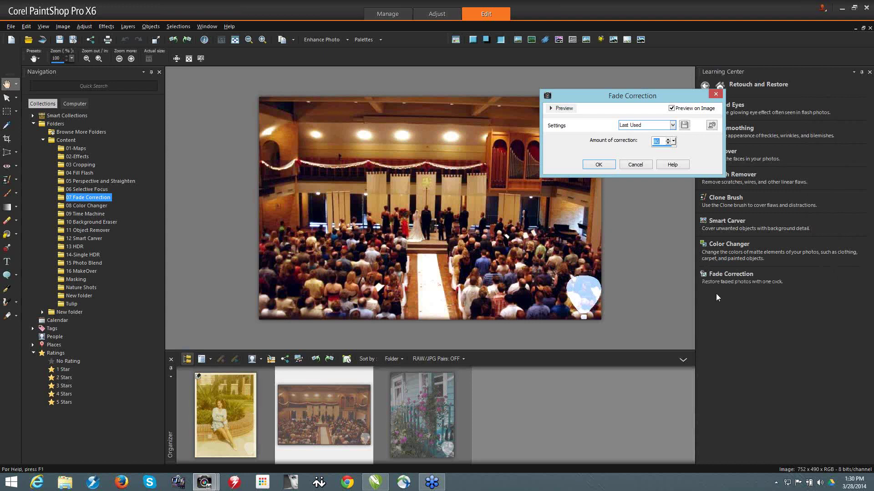
left_click(597, 165)
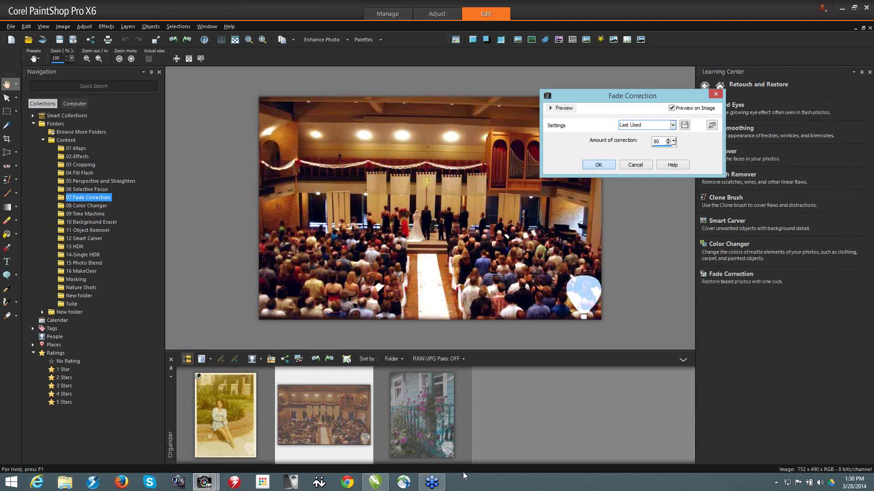
Open the faded photo of pink flowers beside the blue house and preview Fade Correction on it without applying
left_click(433, 433)
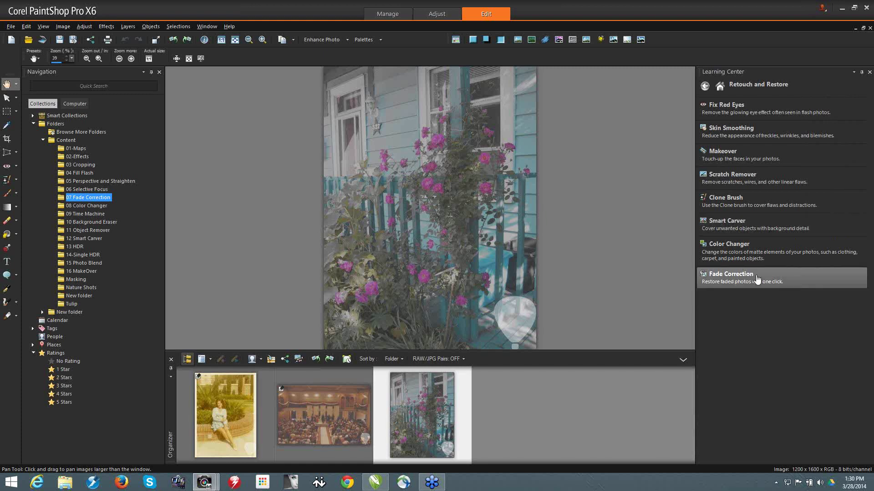
left_click(755, 274)
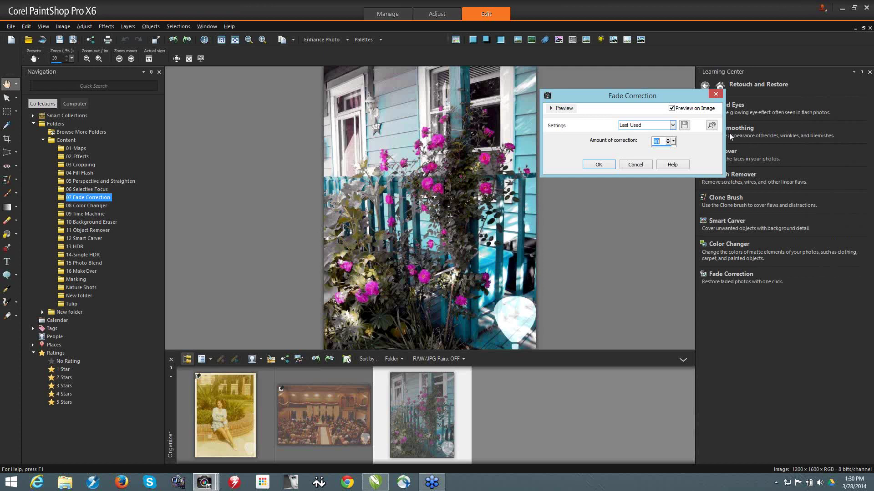
left_click(715, 95)
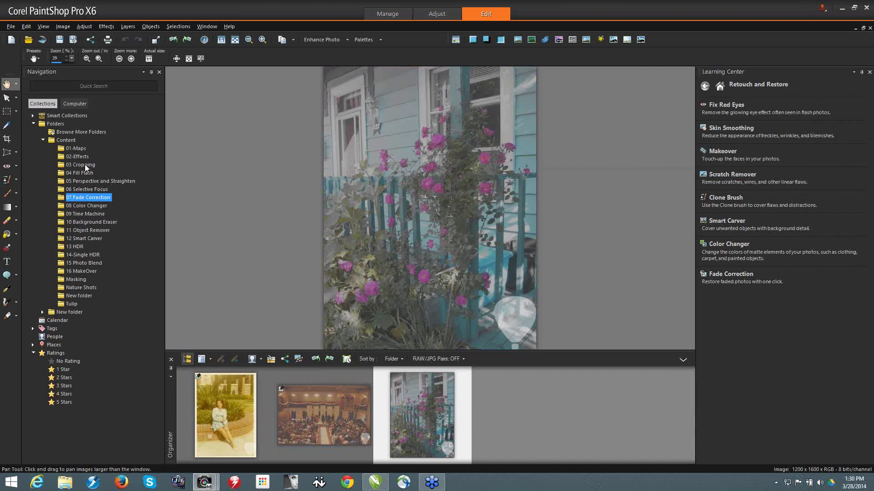
Show the photos in the 08 Color Changer folder, and open limarita.jpg from the Content folder, accepting the color profile conversion
left_click(86, 205)
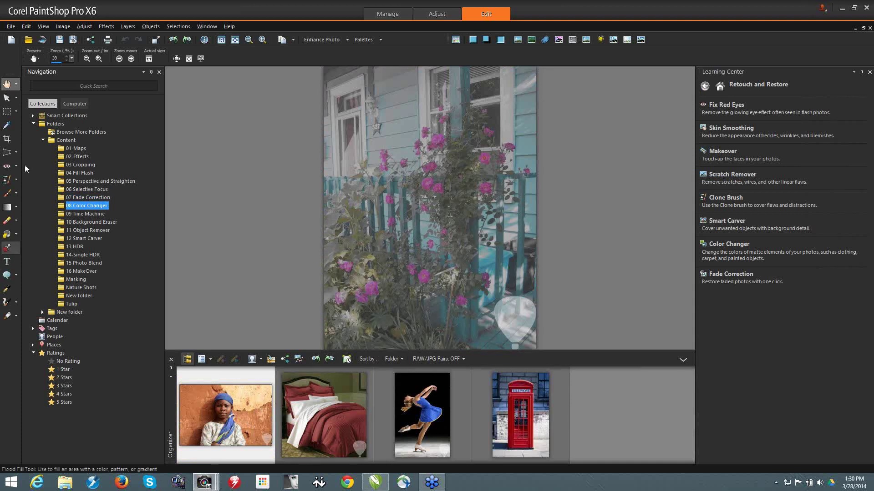
left_click(27, 41)
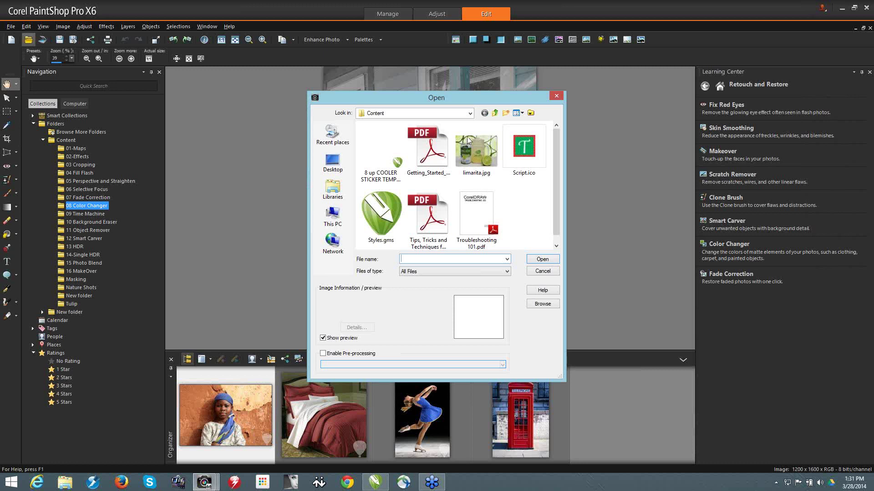
left_click(471, 143)
left_click(542, 259)
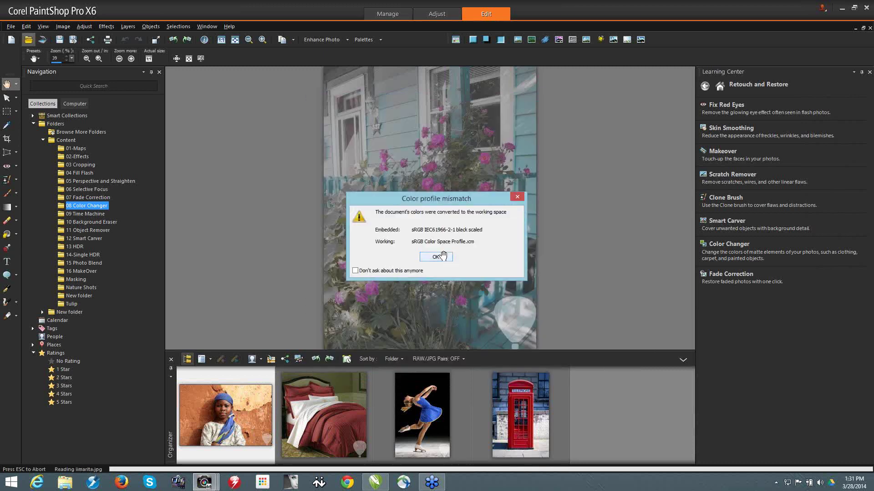
left_click(436, 257)
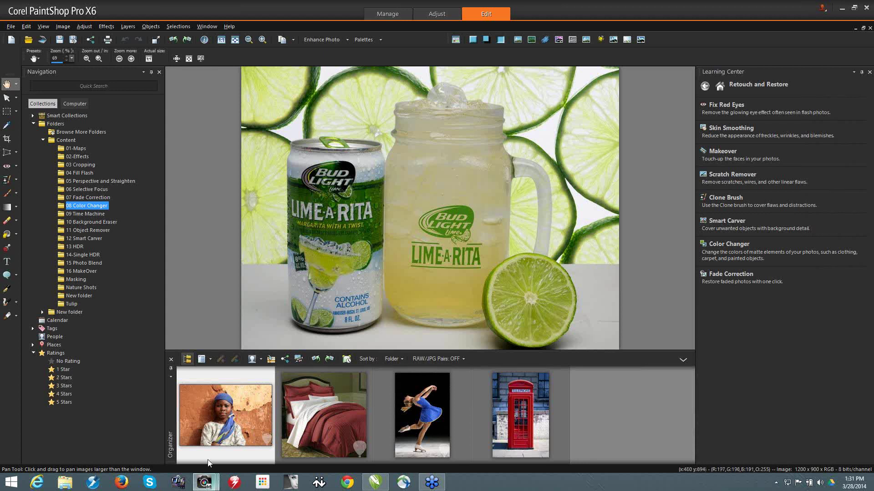
Open the red bedding photo, recolor the bedding dark purple with the Color Changer tool, and adjust the tolerance
double_click(334, 406)
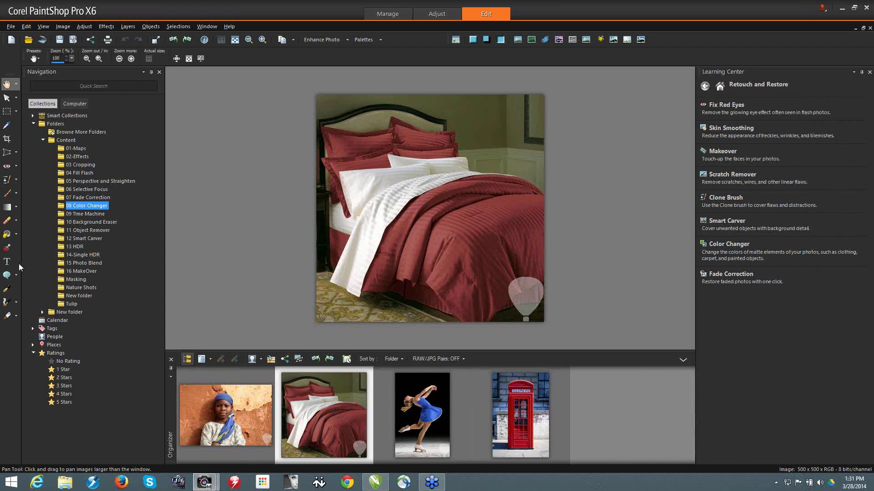
left_click(17, 235)
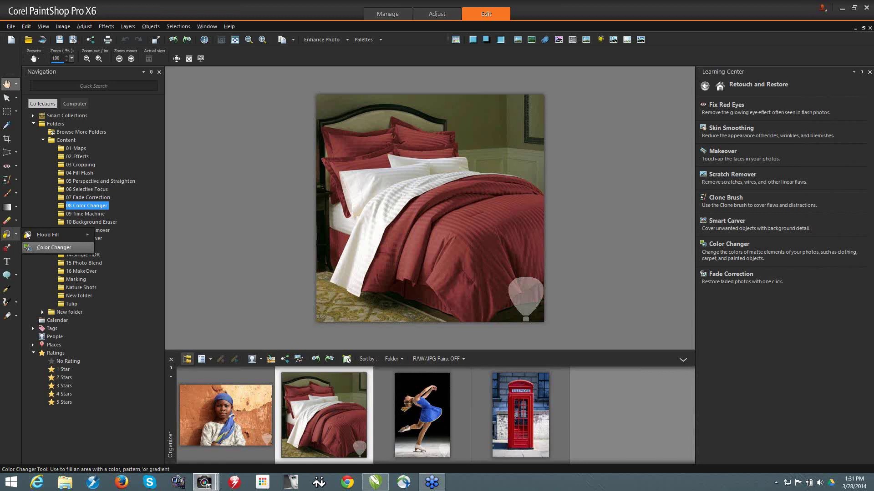
left_click(50, 247)
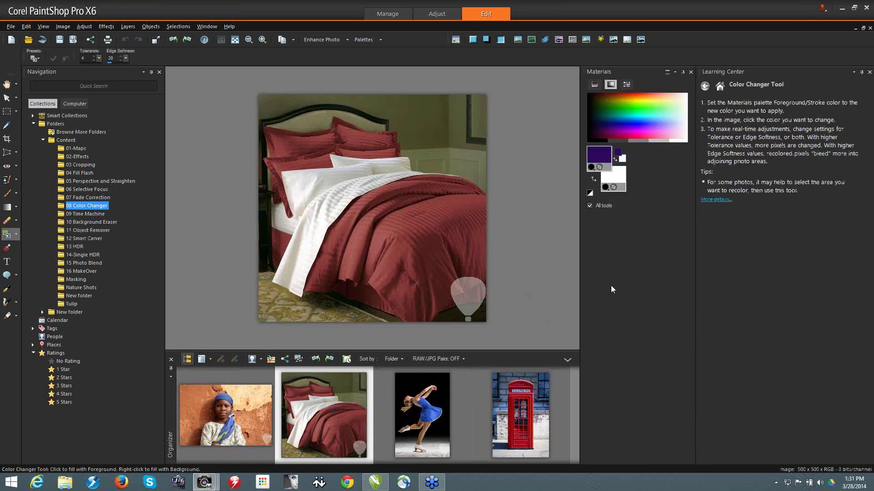
left_click(412, 226)
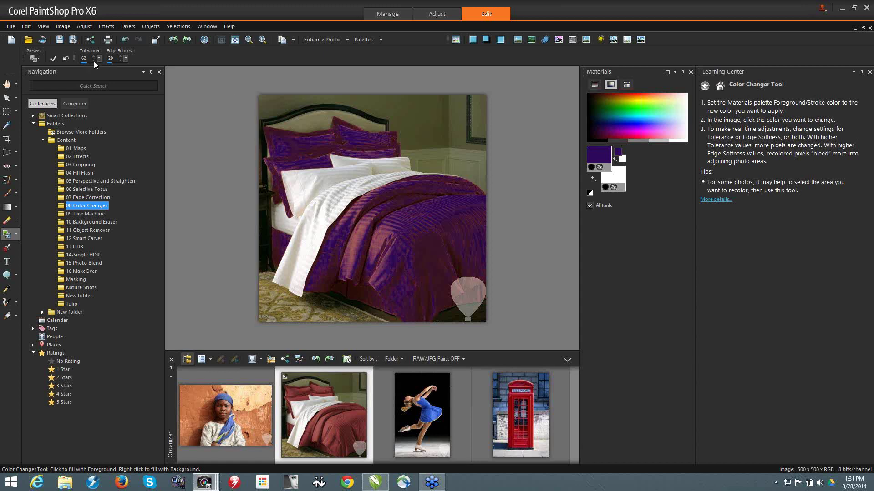
scroll(94, 61, "up", 20)
scroll(82, 62, "down", 20)
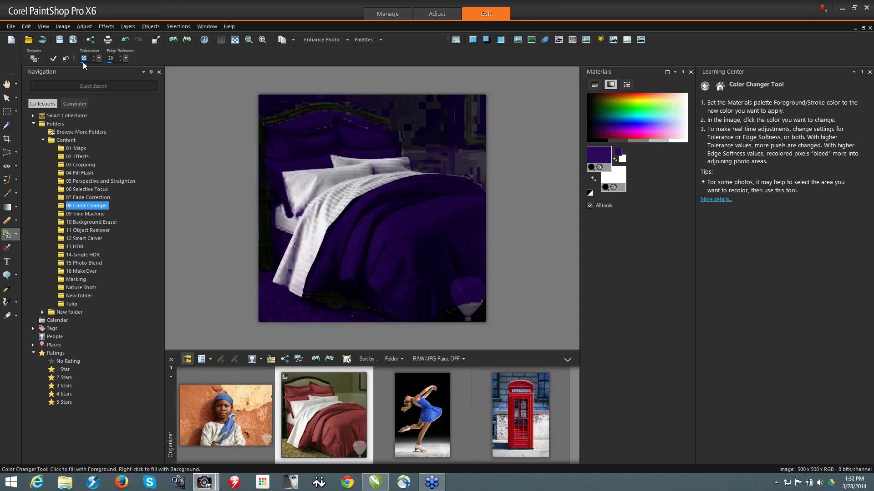
Try green, lime green and gray as the bedding's replacement color, and settle on a dark magenta
left_click(650, 108)
left_click(669, 129)
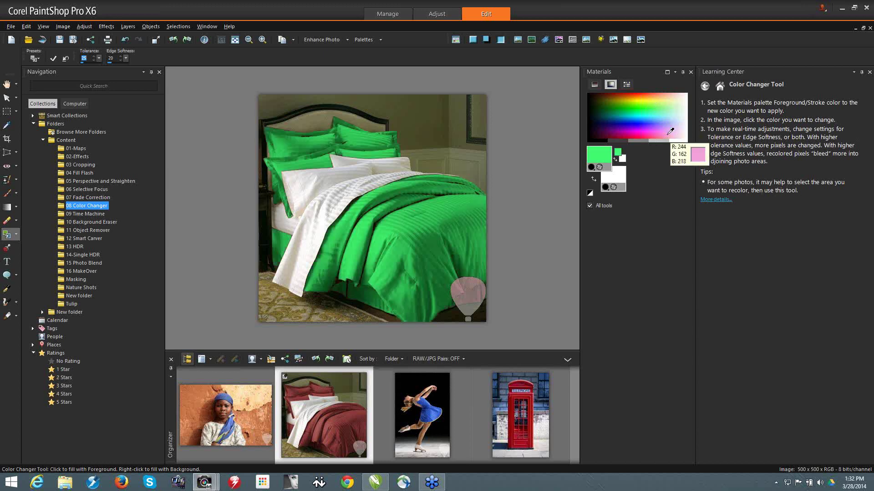
left_click(655, 104)
left_click(636, 102)
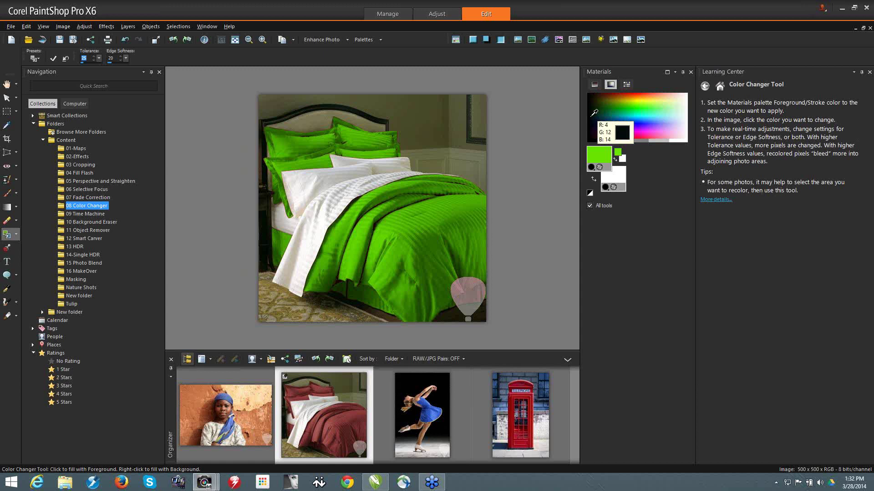
left_click(660, 119)
left_click(621, 139)
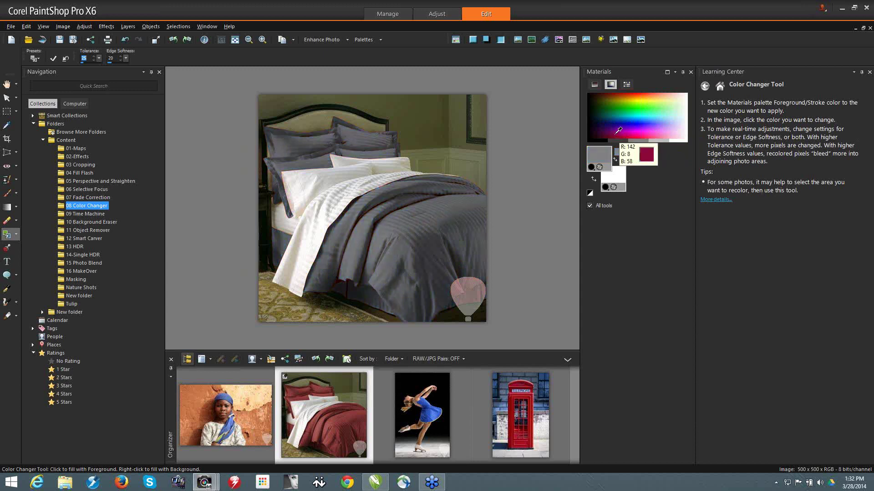
left_click(616, 132)
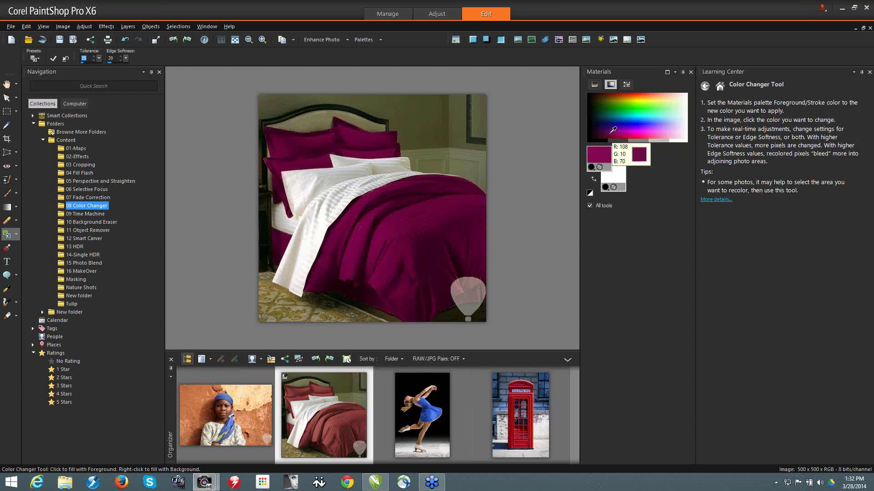
Open the blue headscarf portrait, try recoloring the scarf dark magenta with a Color Changer tolerance of 50, and undo it
left_click(241, 411)
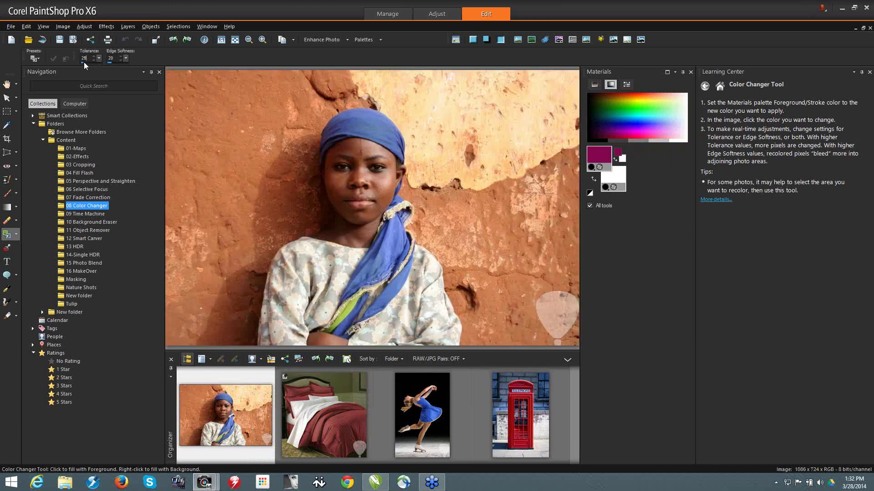
left_click_drag(85, 62, 87, 62)
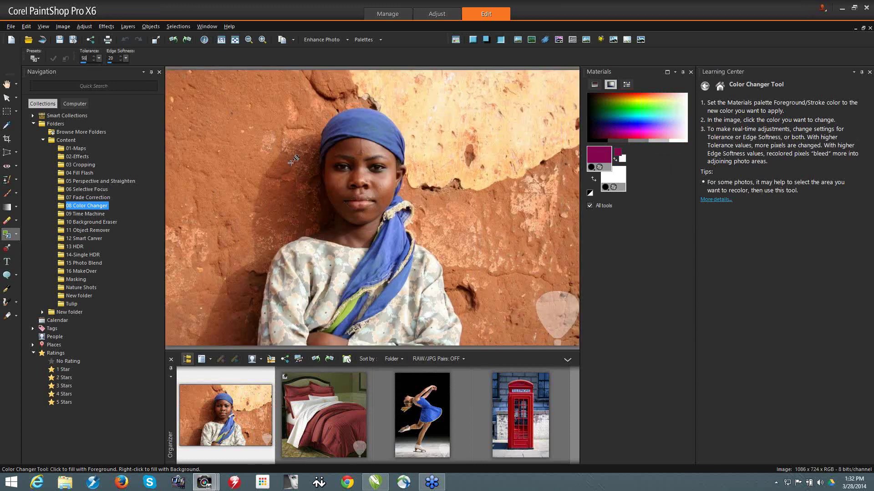
left_click(364, 121)
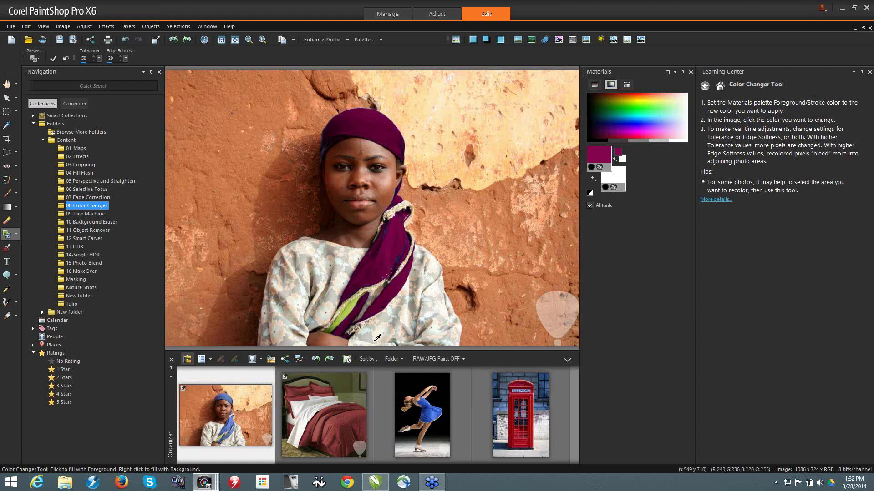
key("ctrl+z")
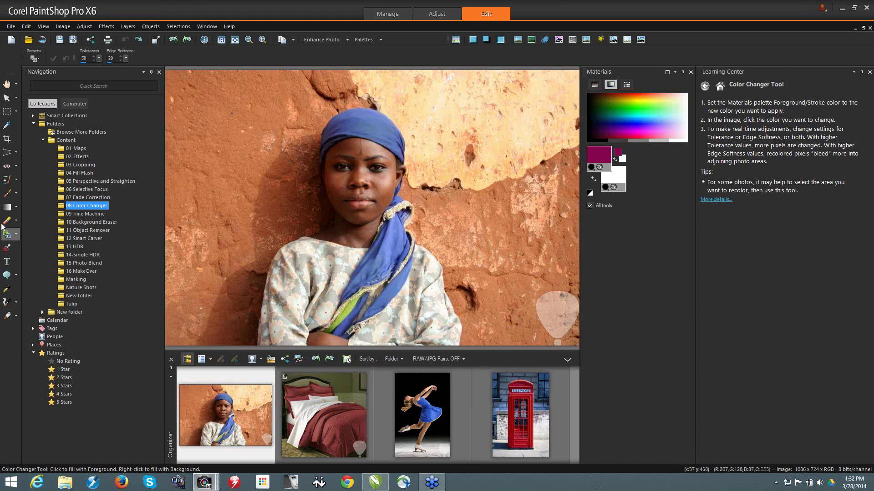
Draw a freehand selection around the headwrap and recolor only that part dark magenta with the Color Changer
left_click(15, 114)
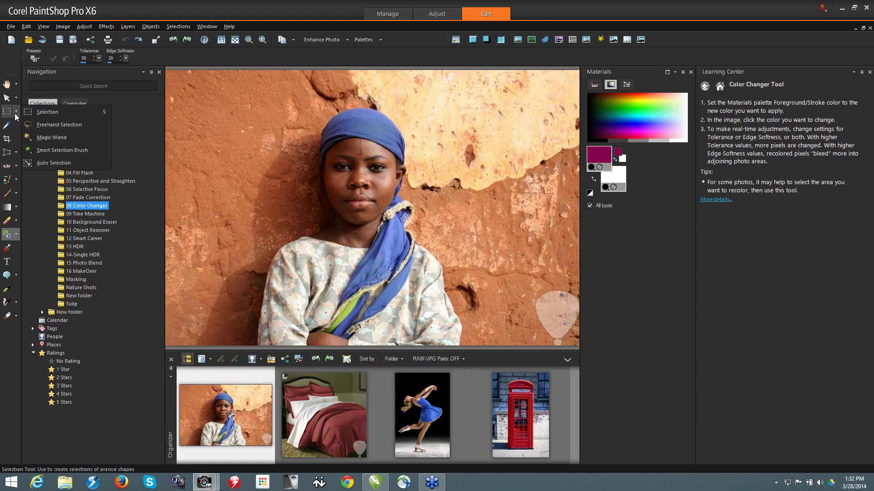
left_click(47, 125)
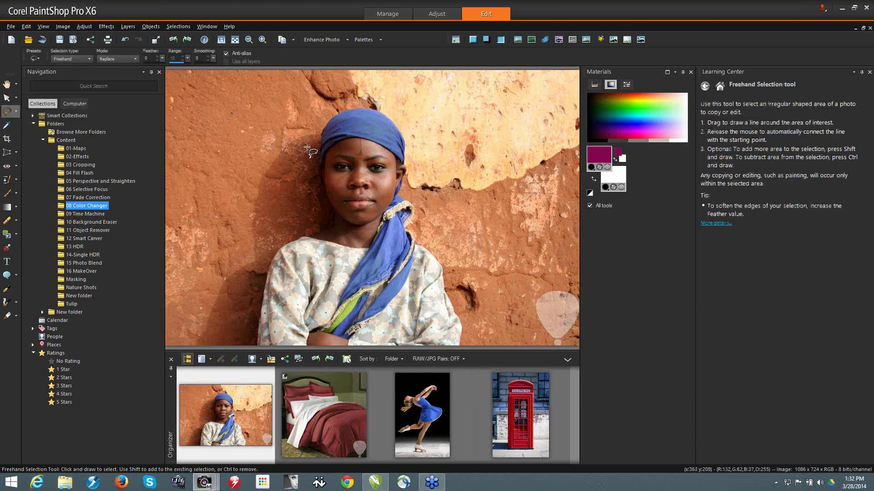
mouse_move(321, 114)
left_mouse_down()
mouse_move(309, 143)
mouse_move(330, 176)
mouse_move(374, 184)
mouse_move(408, 174)
mouse_move(387, 103)
mouse_move(329, 93)
mouse_move(319, 119)
left_mouse_up()
left_click(8, 235)
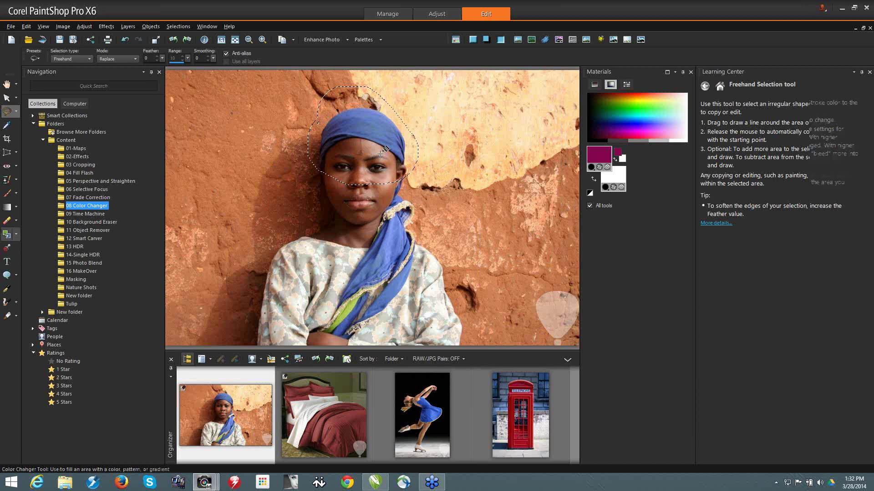
left_click(364, 132)
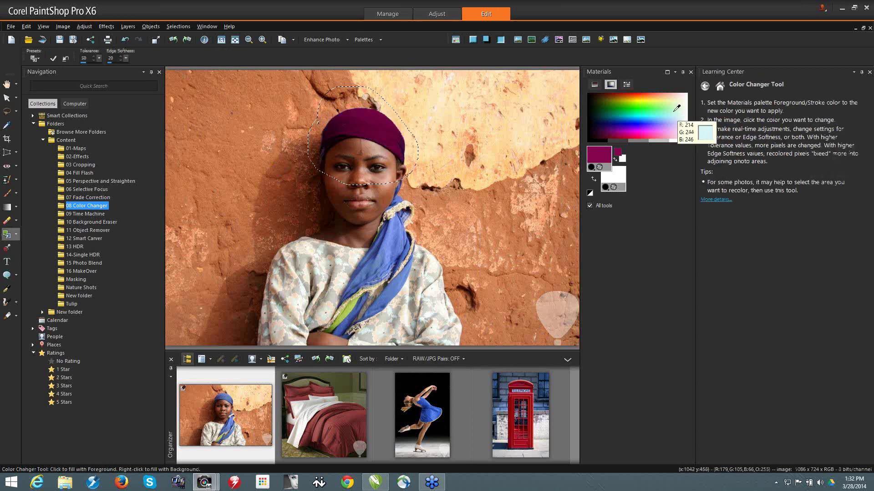
Change the headwrap's replacement color to light blue and then to a vivid deep blue
left_click(656, 116)
left_click(661, 112)
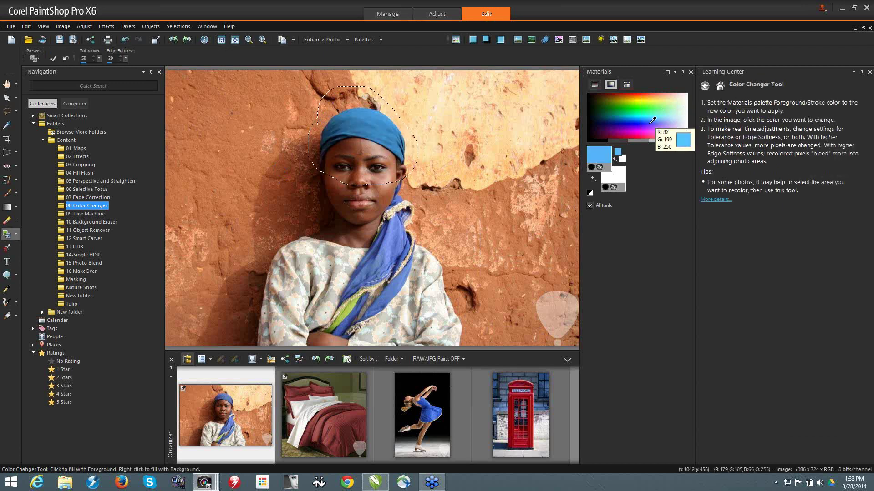
left_click(667, 108)
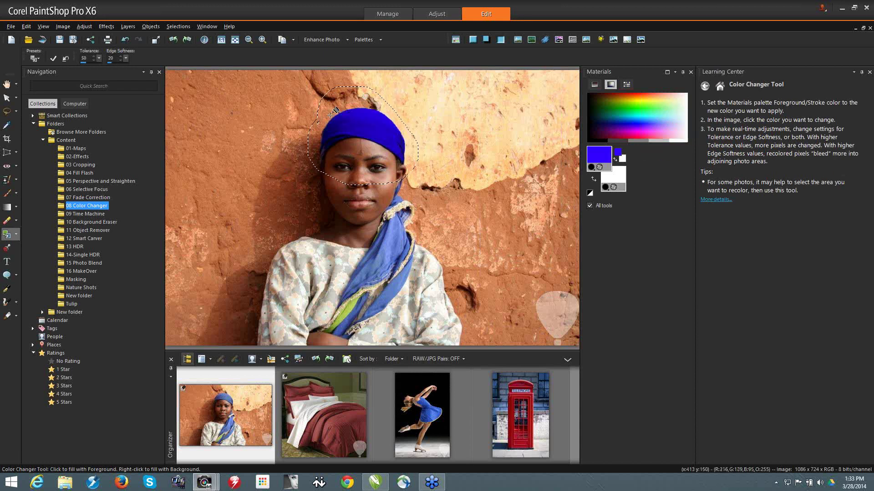
Remove the freehand selection around the headwrap and open the ice skater photo
left_click(178, 26)
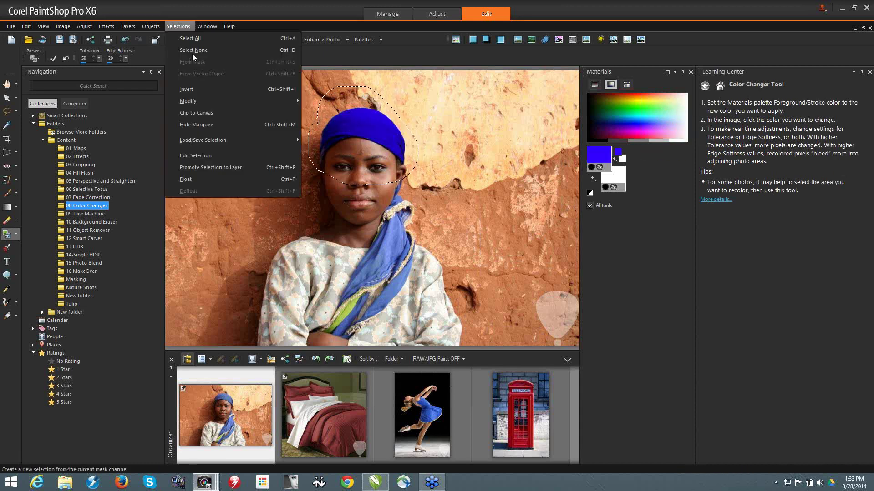
left_click(192, 51)
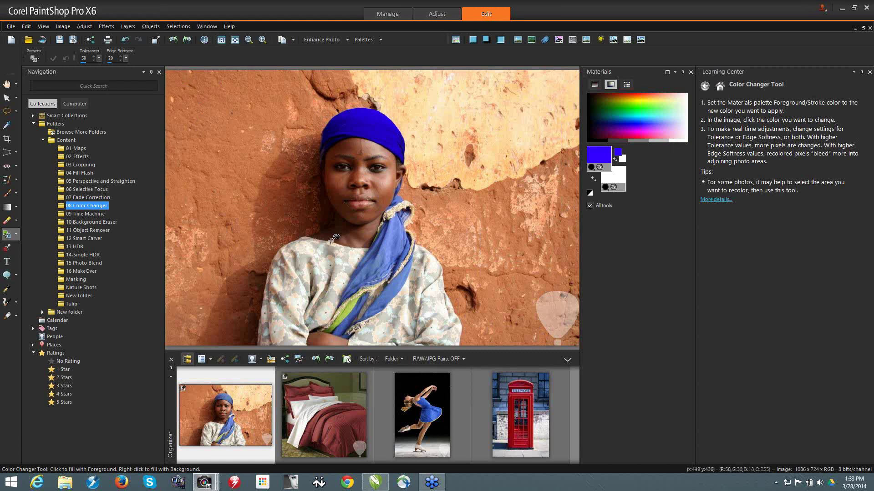
left_click(383, 373)
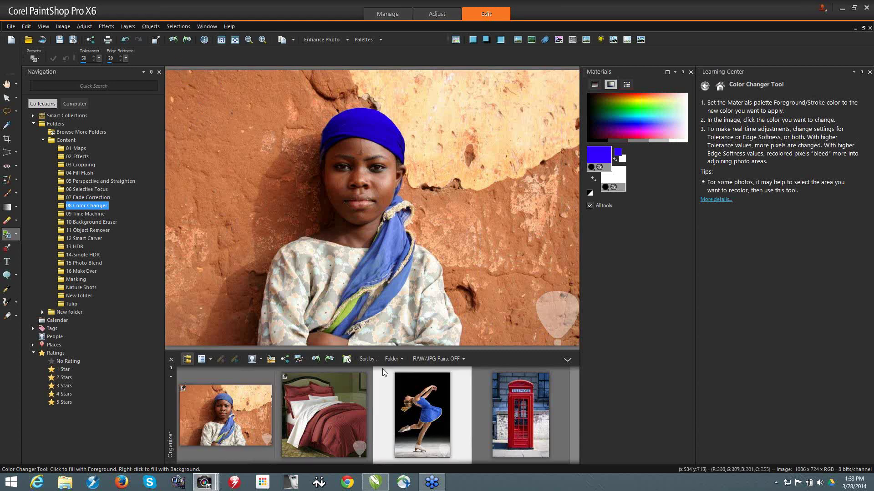
double_click(383, 372)
Recolor the skater's dress deep blue with the Color Changer, and change the replacement color to light blue and then to green
left_click(396, 195)
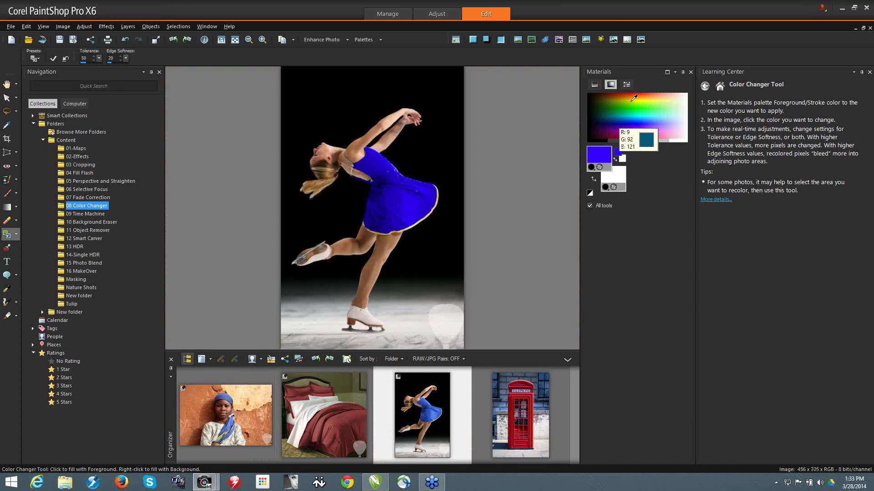
left_click(634, 99)
left_click(660, 116)
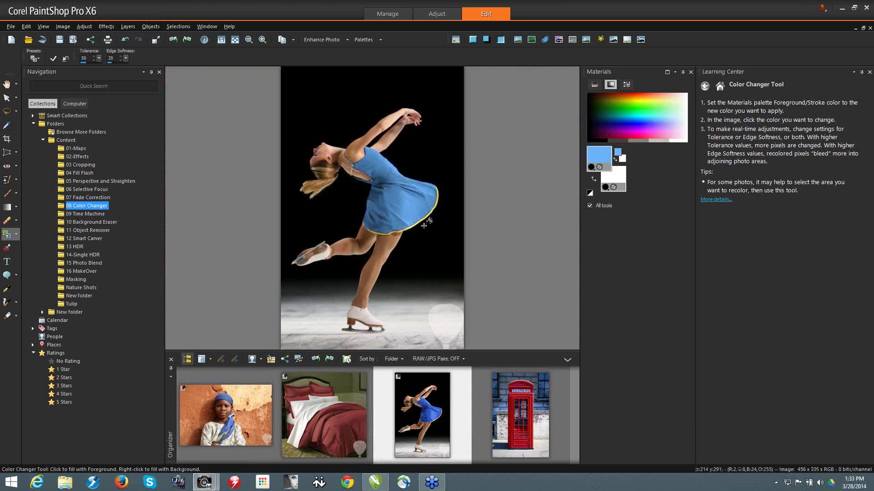
scroll(435, 213, "up", 3)
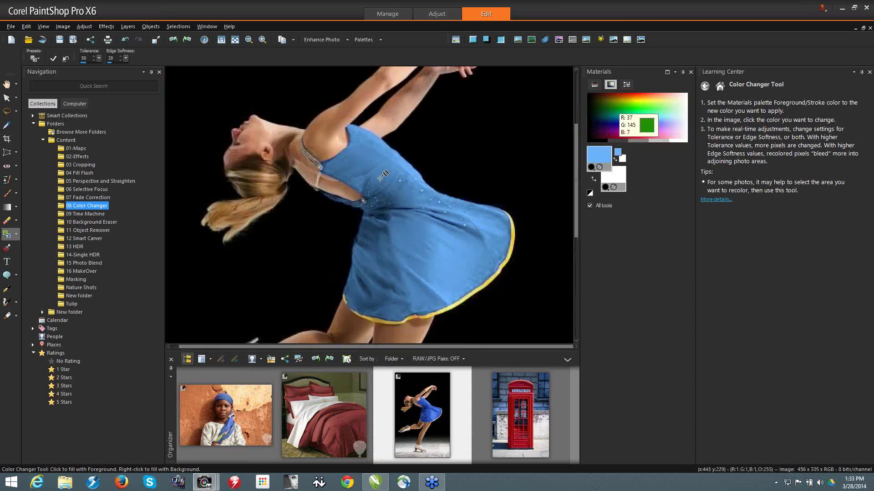
left_click(633, 98)
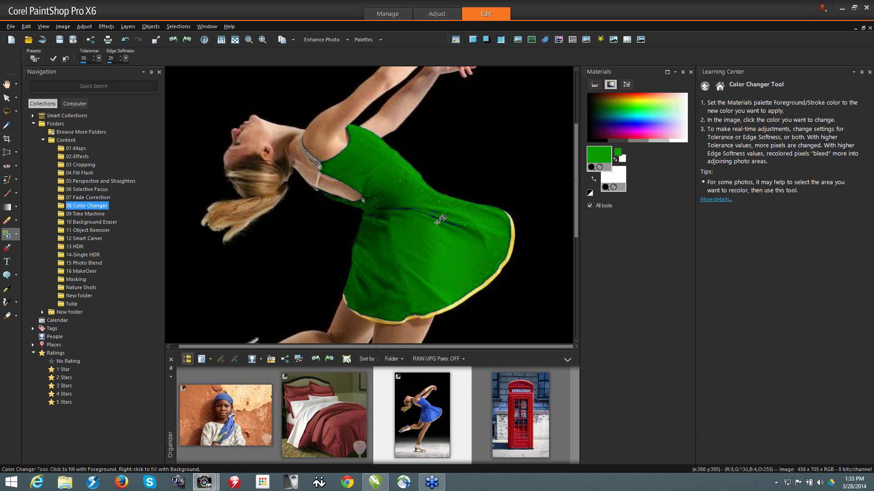
Turn the leftover blue streaks at the dress's waist green, and switch the dress's replacement color to light blue
scroll(459, 195, "up", 5)
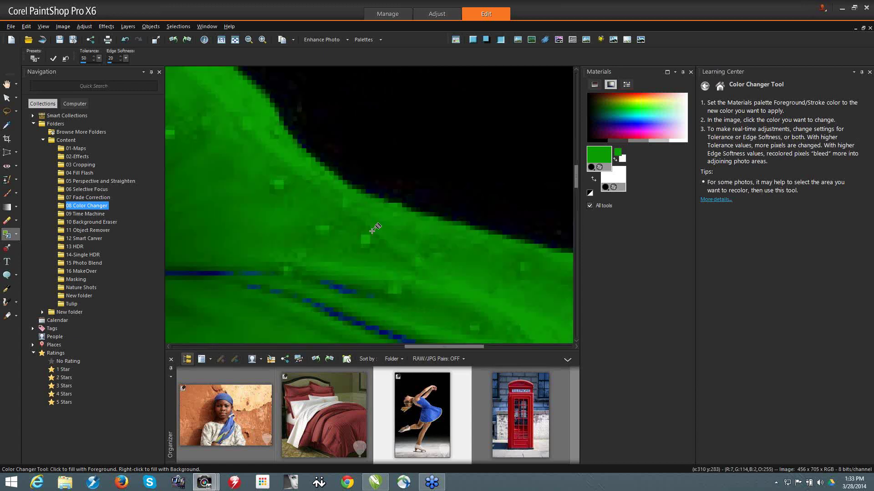
left_click(362, 322)
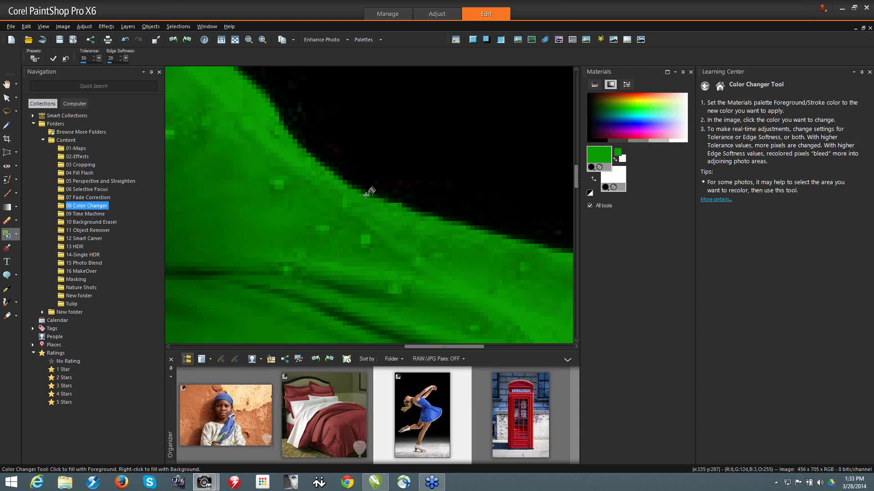
scroll(324, 234, "down", 5)
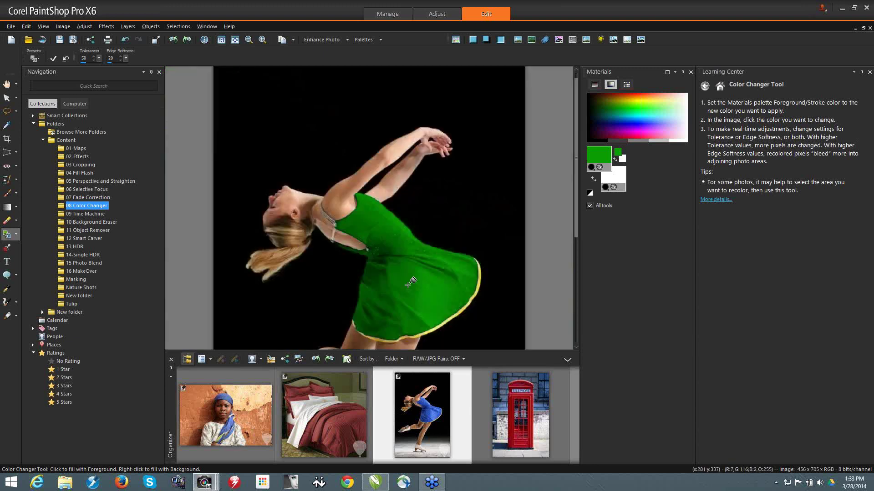
scroll(425, 262, "down", 1)
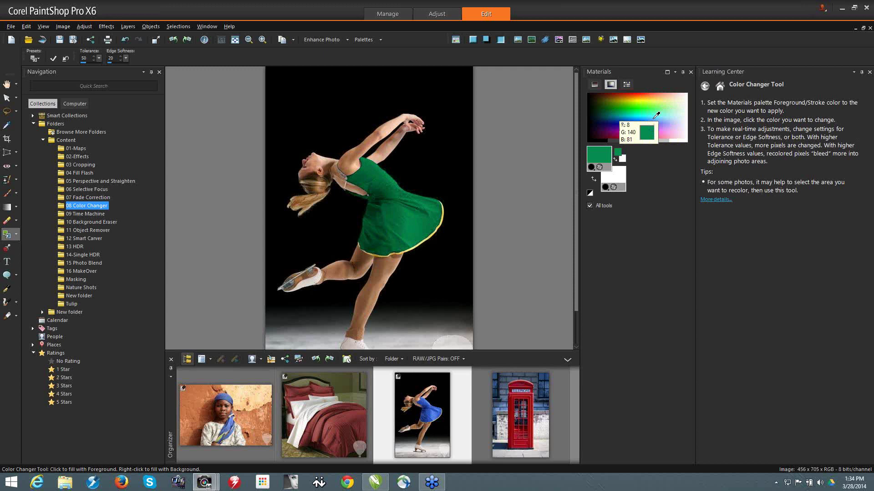
left_click(615, 112)
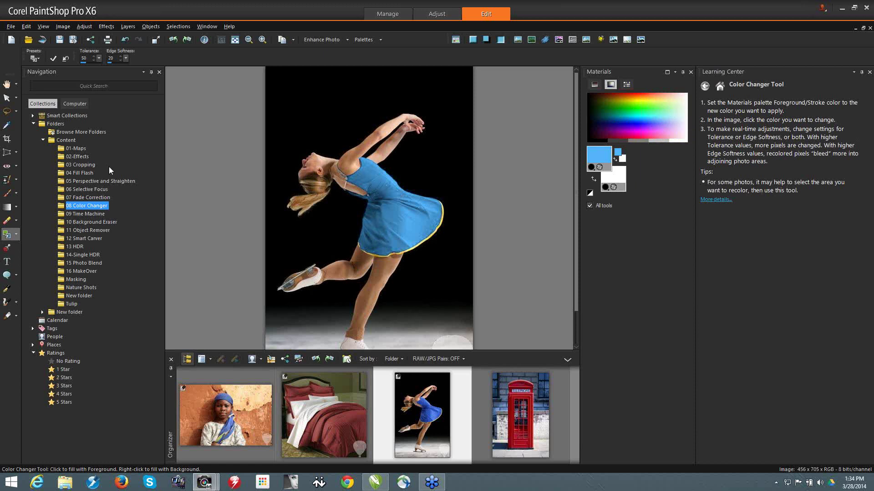
Open the bedding photo, try recoloring the white sheet light blue with a Color Changer tolerance of 50, and undo it
mouse_move(320, 417)
double_click(317, 416)
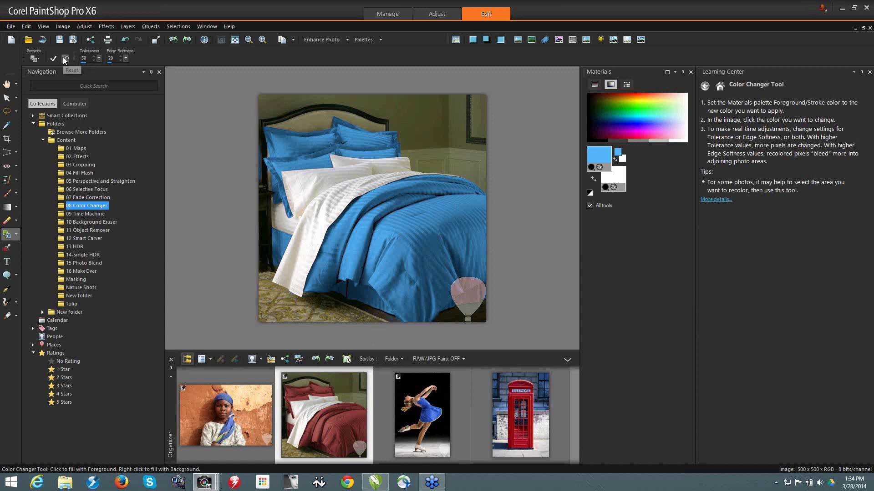
left_click(340, 173)
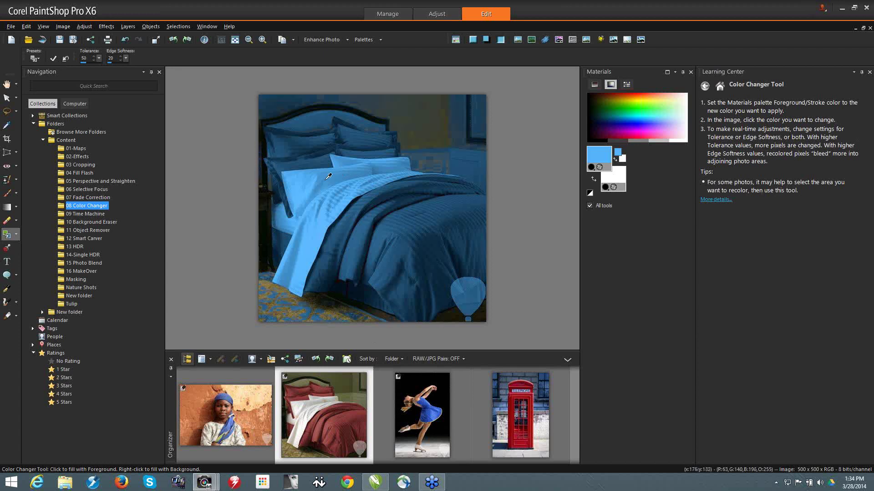
key("ctrl+z")
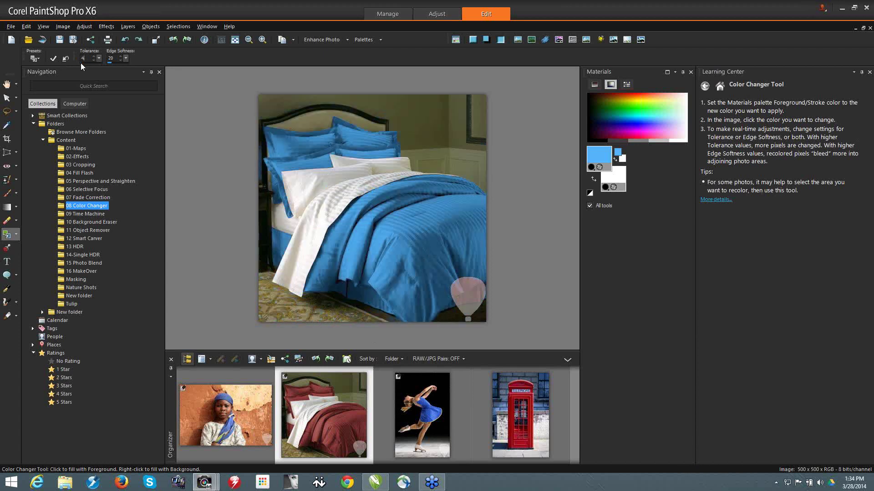
Try the Color Changer with a tolerance of 4 on the white sheet, and undo all the recoloring of the bedding
left_click(330, 180)
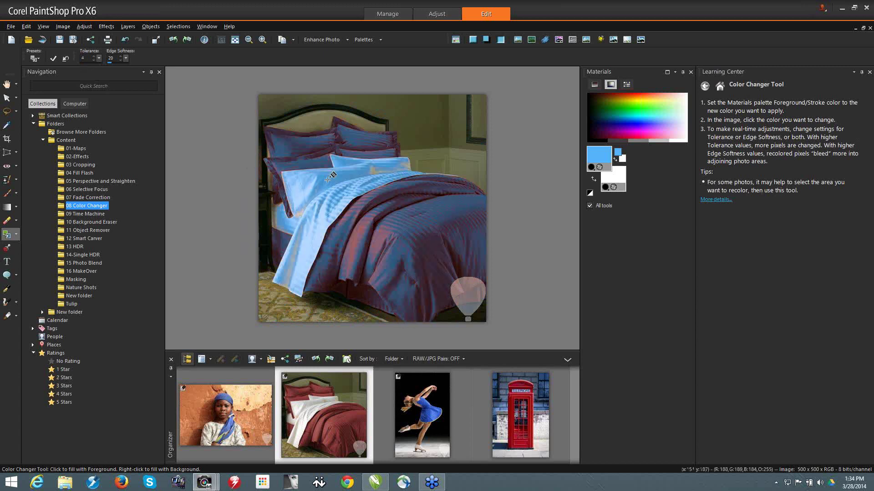
left_click(418, 210)
left_click(419, 207)
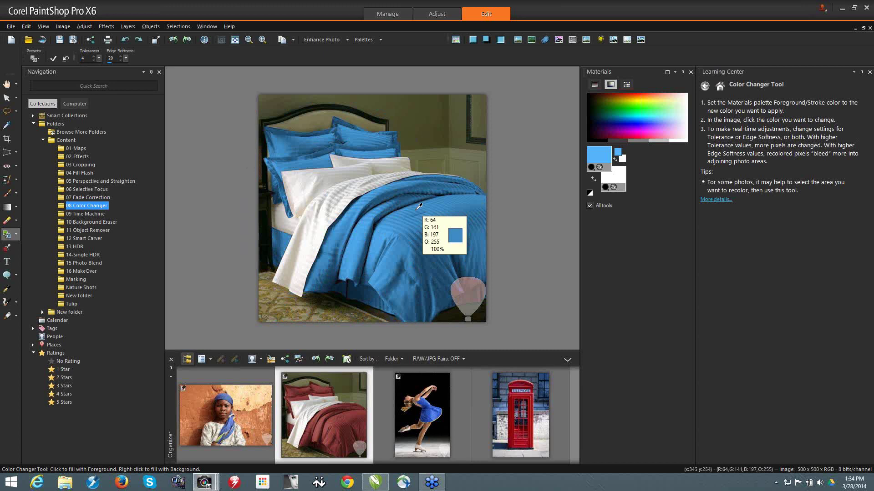
key("ctrl+z")
key("ctrl+z")
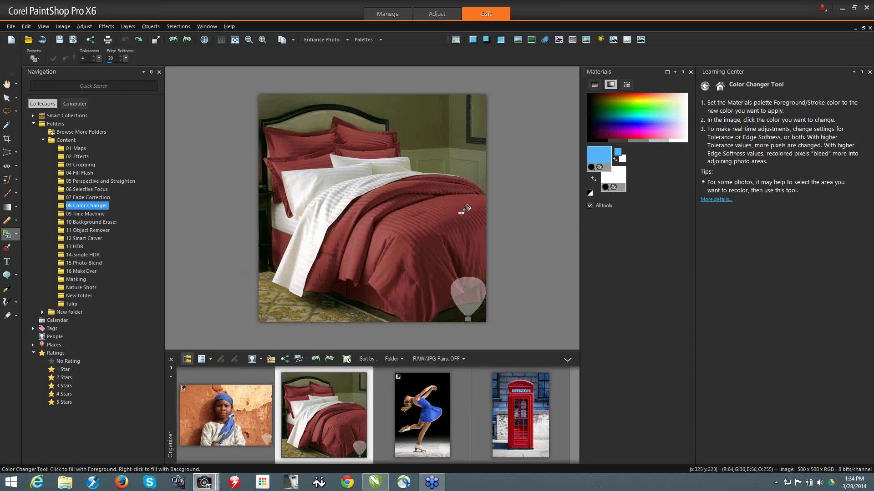
Recolor several spots of the red comforter light blue with the Color Changer at a tolerance of 4
scroll(421, 232, "up", 1)
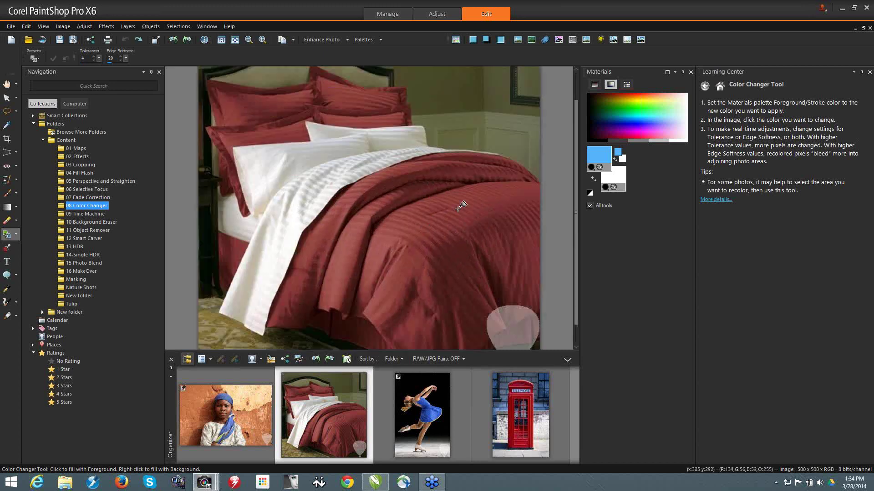
left_click(458, 209)
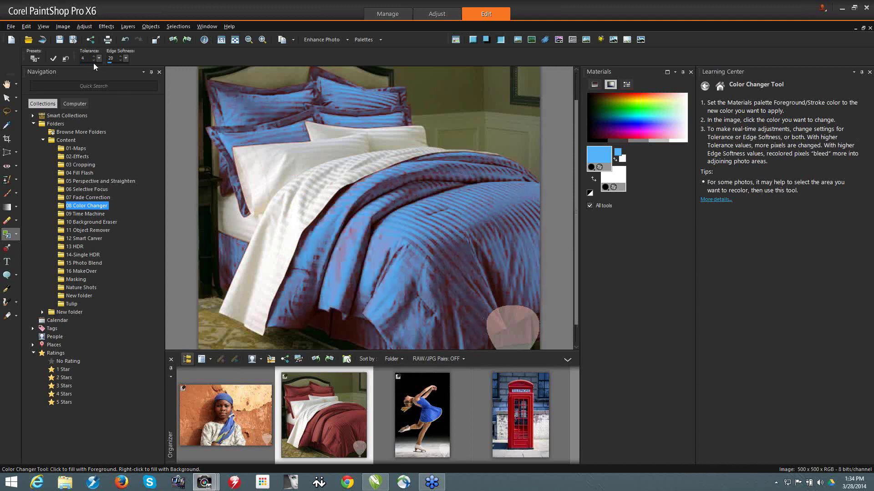
left_click(492, 229)
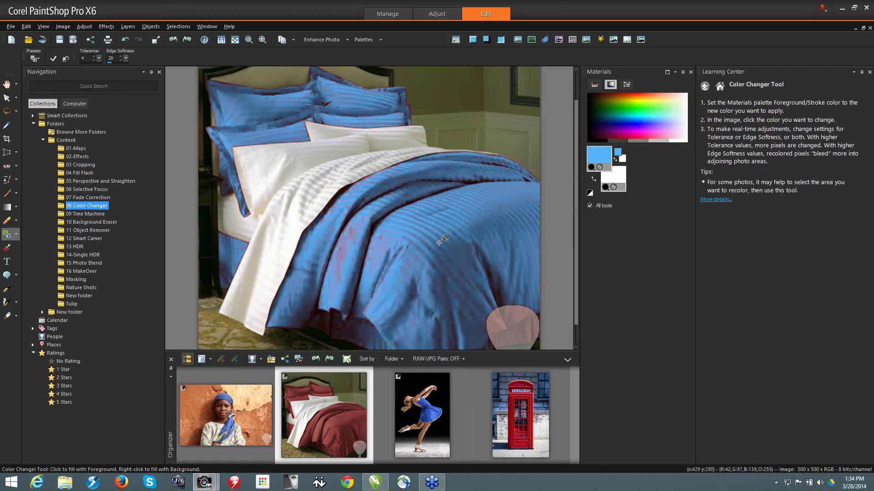
left_click(355, 236)
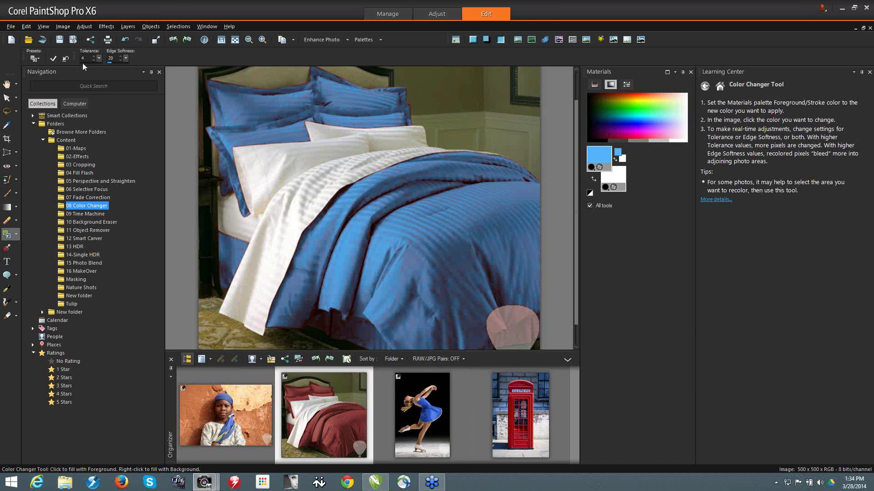
Set the Color Changer tolerance to 29 and change the bedding's replacement color to light pink
key("Return")
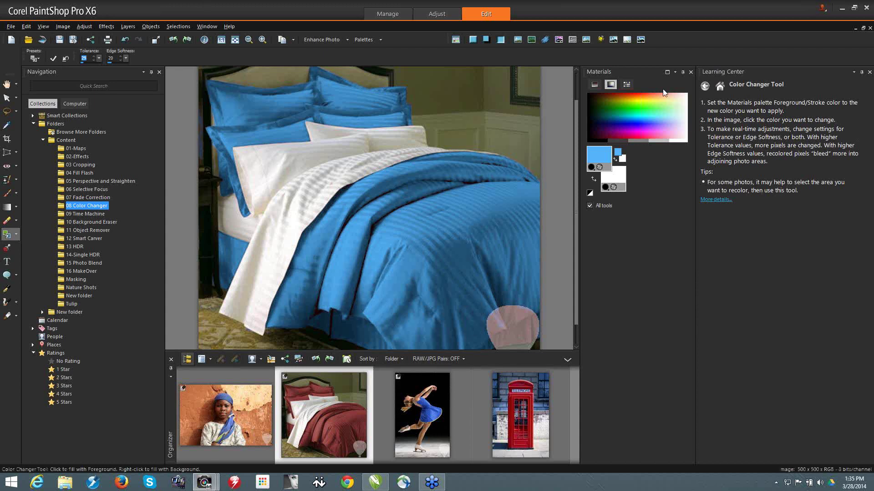
left_click(640, 111)
left_click(672, 130)
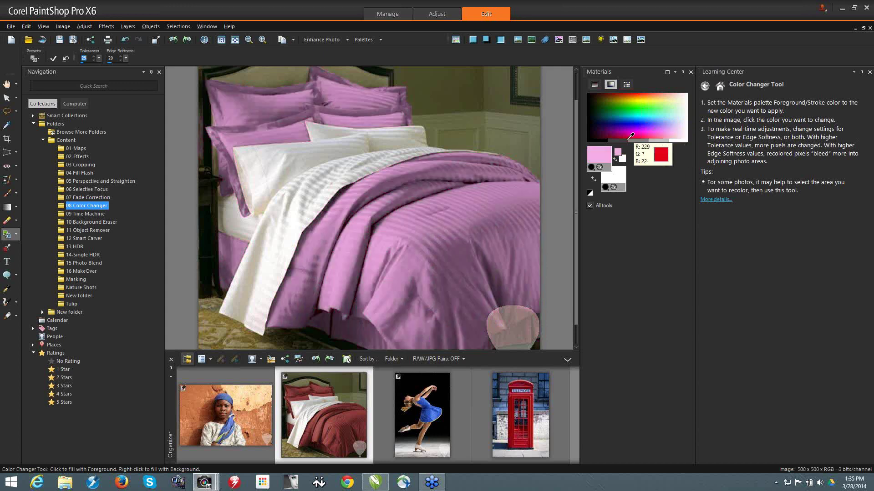
Show the 09 Time Machine folder's photos and look through the Learning Center's Retouch and Restore and Advanced Adjustments topics
left_click(91, 213)
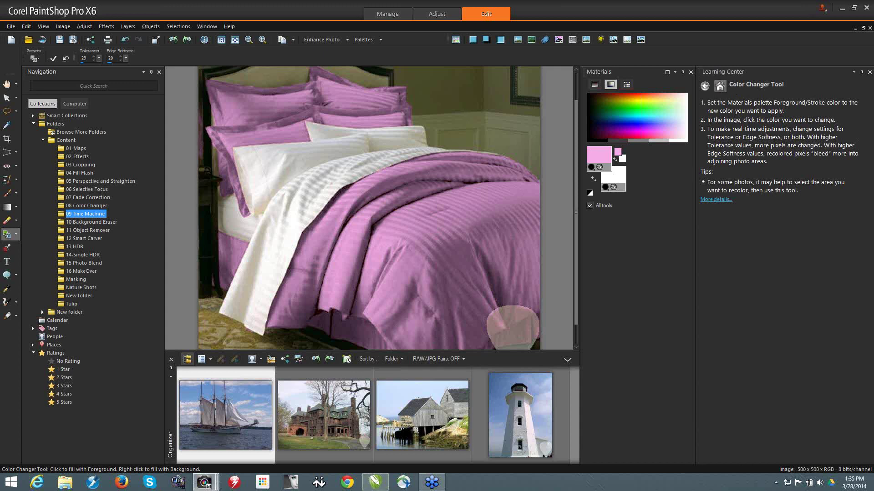
left_click(720, 86)
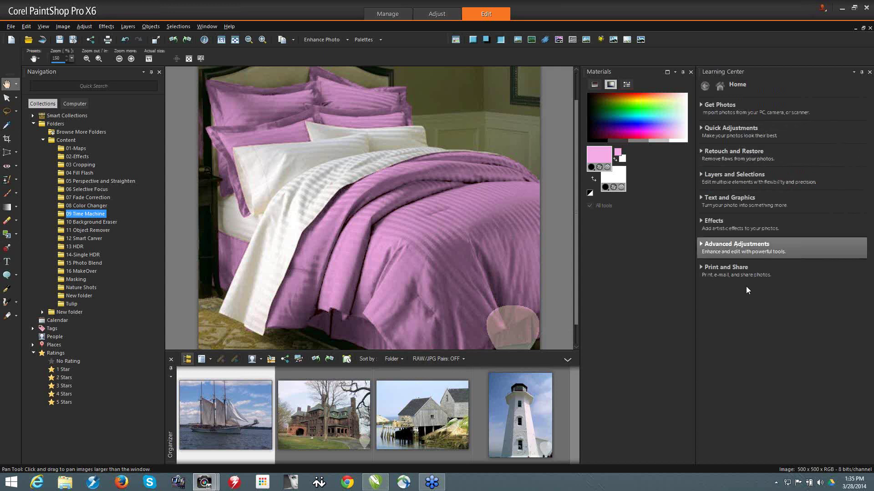
left_click(746, 153)
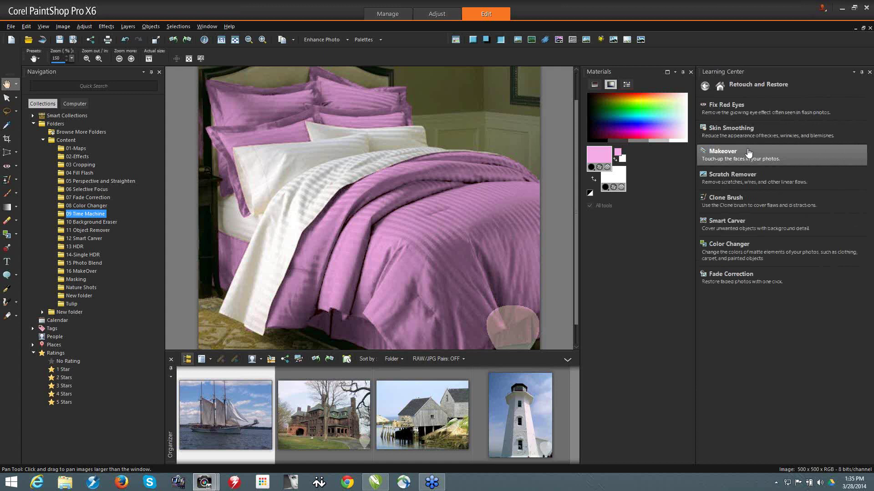
left_click(720, 85)
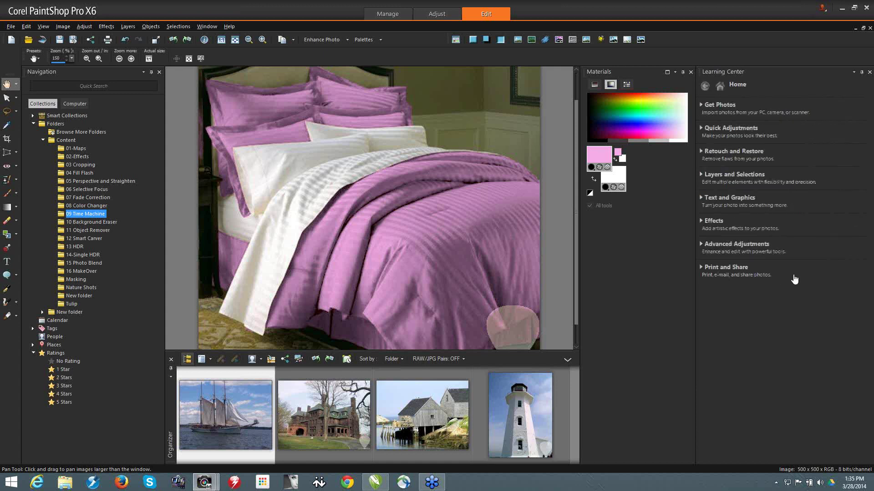
left_click(767, 249)
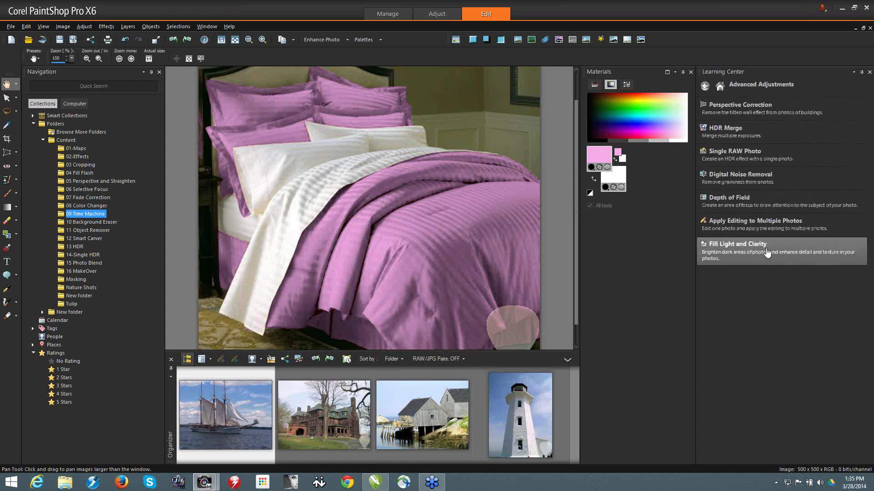
left_click(720, 87)
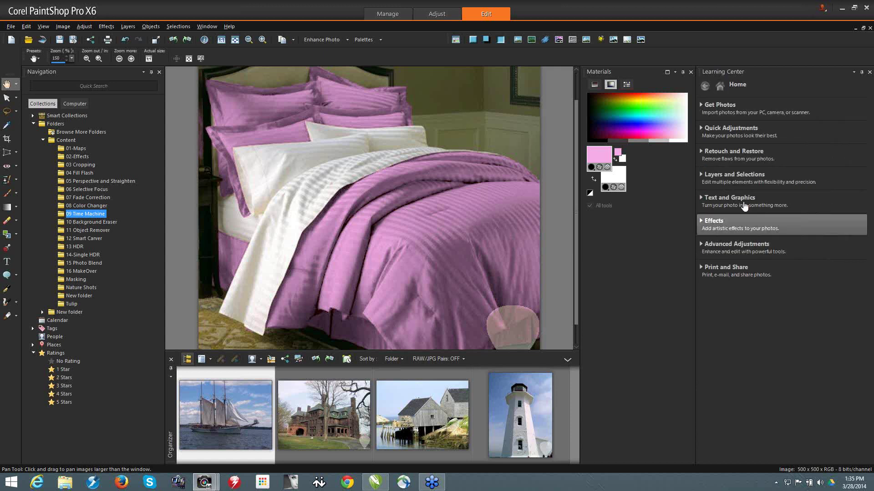
Start the Time Machine effect from the Learning Center, cancel it on the bedding photo, and open the sailing ship photo
left_click(723, 221)
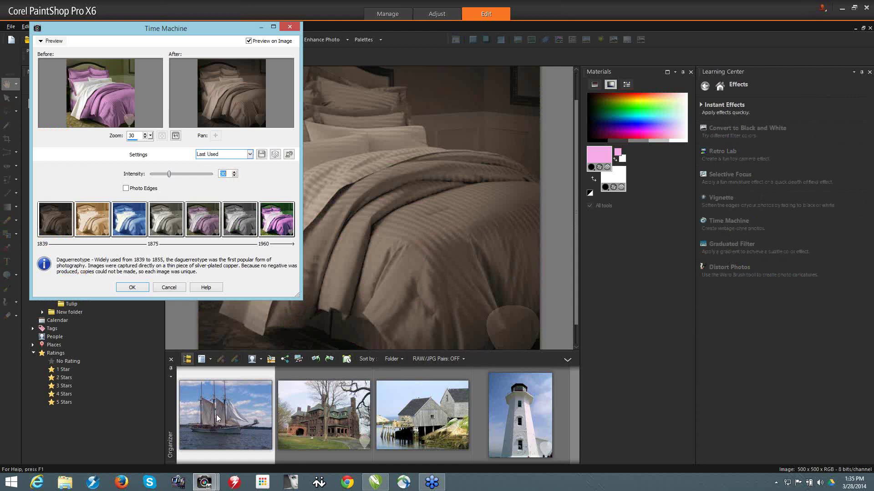
left_click(169, 287)
double_click(237, 435)
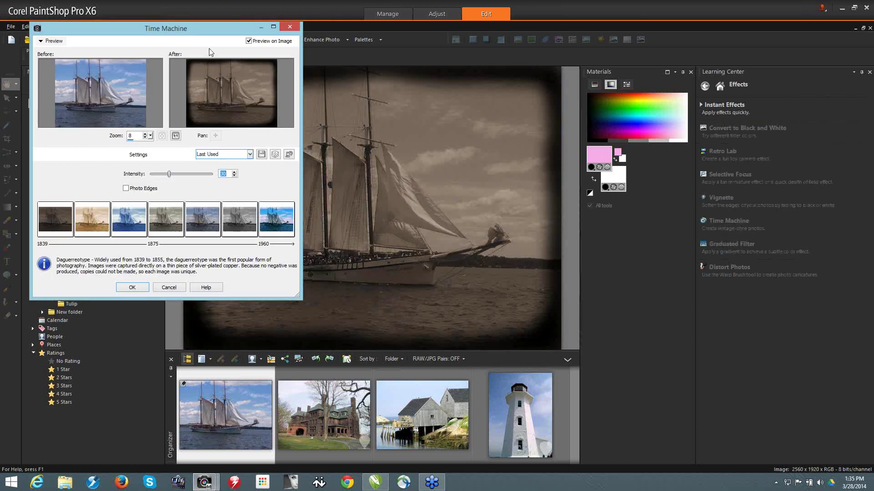
Move the Time Machine dialog clear of the ship image and add photo edges to the Daguerreotype effect
left_click_drag(178, 31, 523, 100)
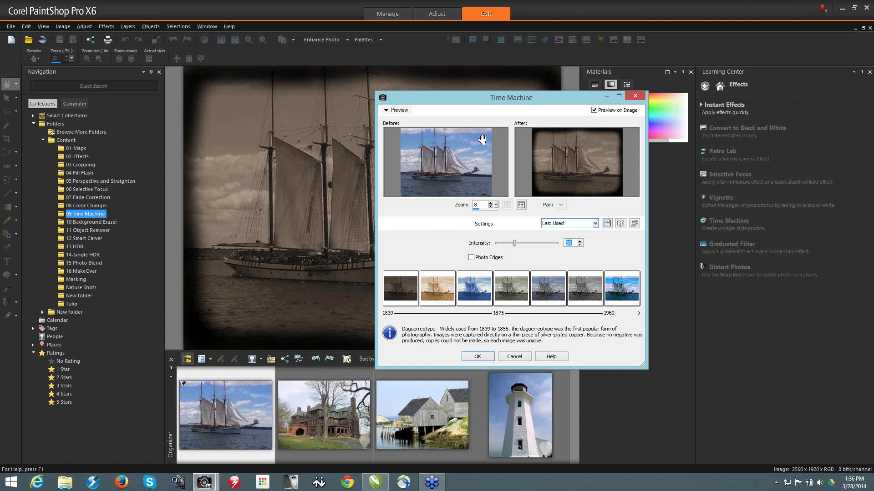
left_click_drag(493, 100, 575, 39)
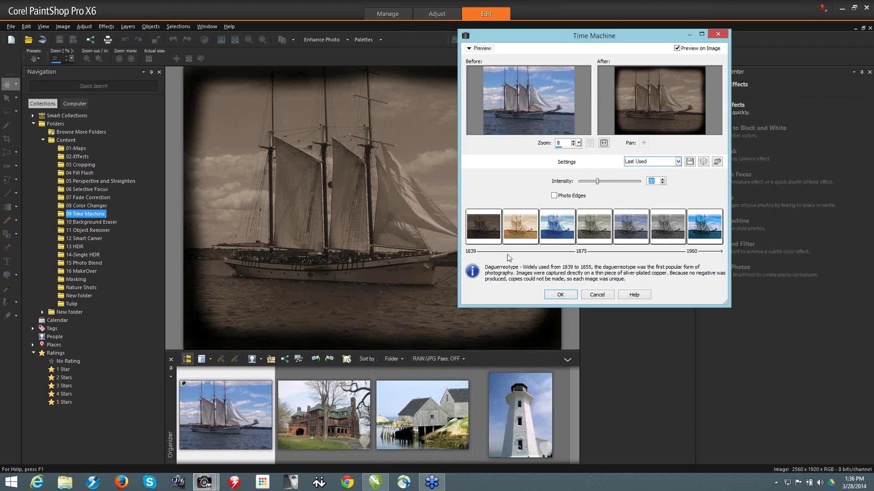
left_click(555, 196)
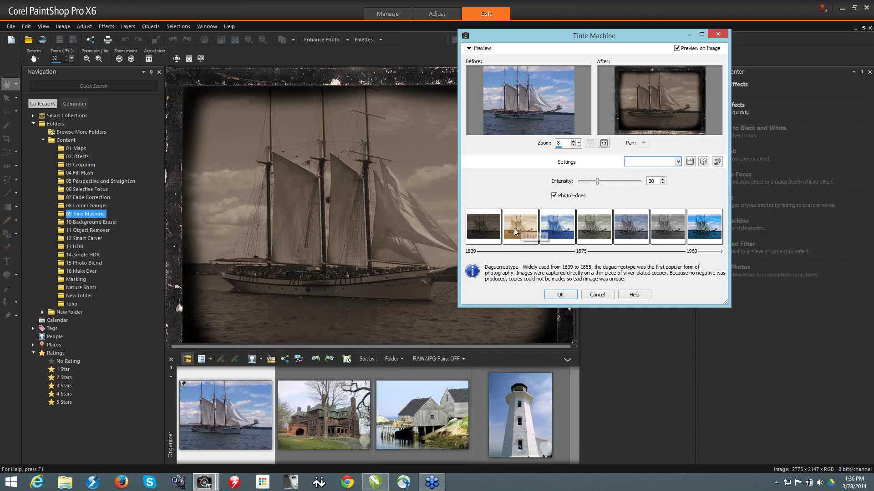
Preview the Albumen and Cyanotype styles on the sailing ship photo and apply the Platinum style with photo edges
left_click(513, 232)
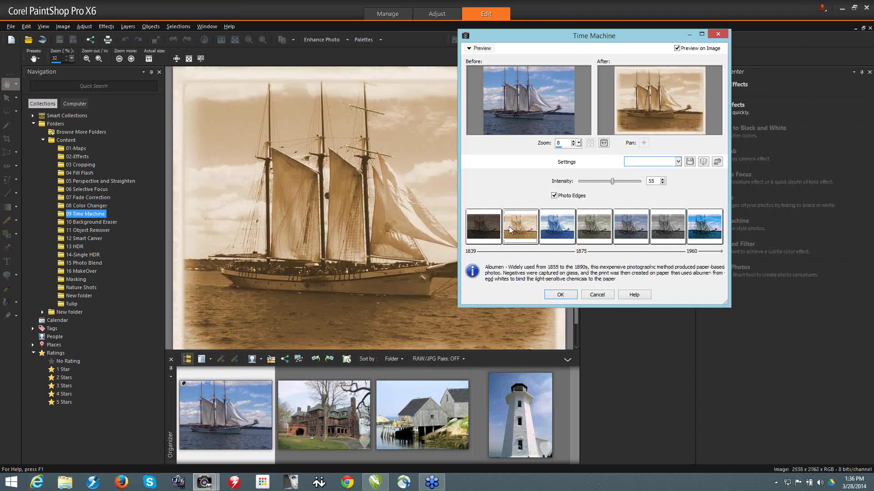
left_click(552, 224)
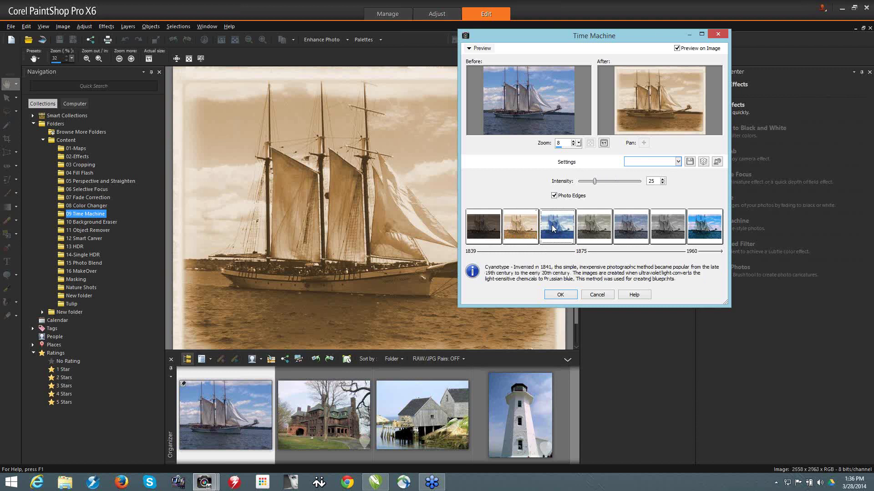
left_click(592, 224)
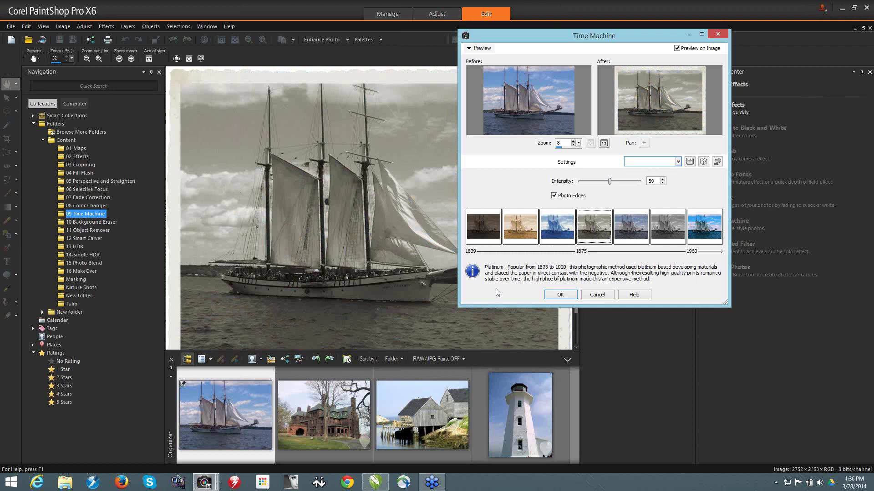
left_click(561, 296)
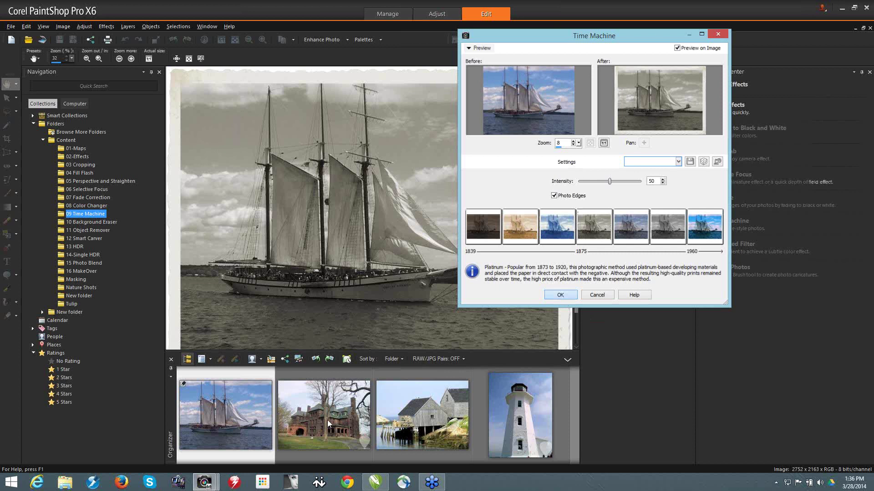
Open the brick mansion photo and apply the Time Machine Daguerreotype style with photo edges to it
double_click(324, 415)
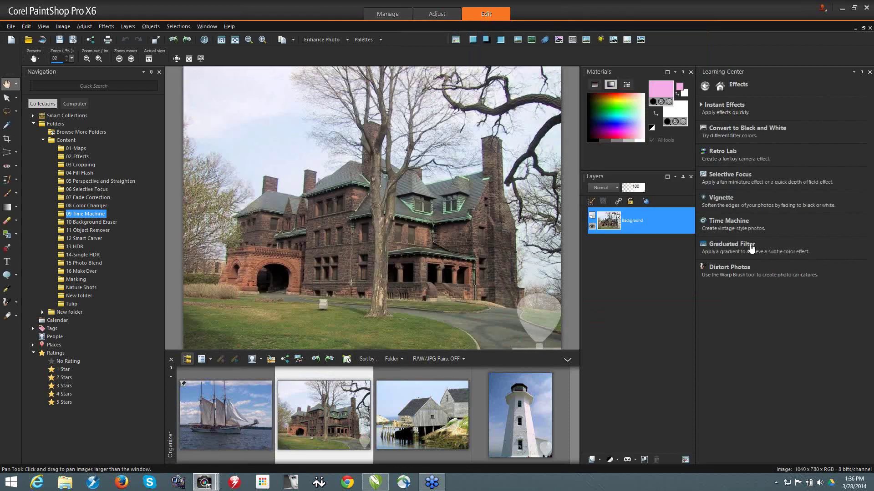
left_click(741, 228)
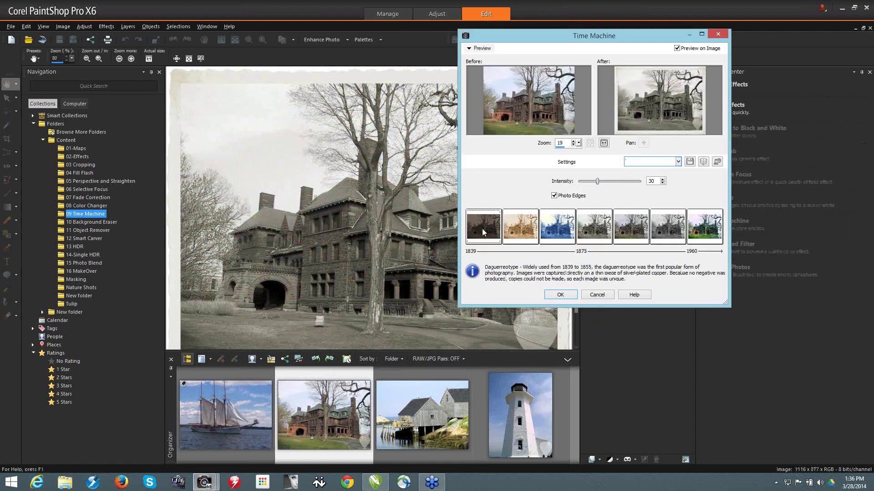
left_click(562, 295)
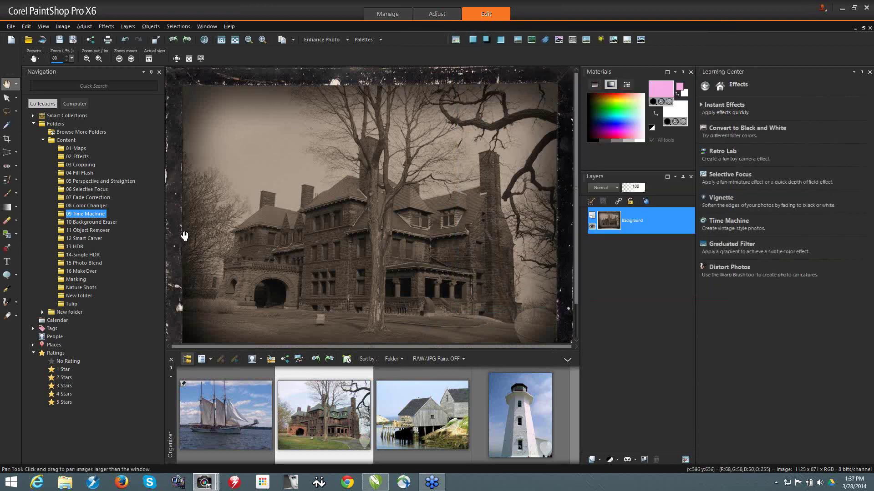
Show the 10 Background Eraser folder's photos and switch to the open image aP1080239.JPG through the full window list
left_click(109, 223)
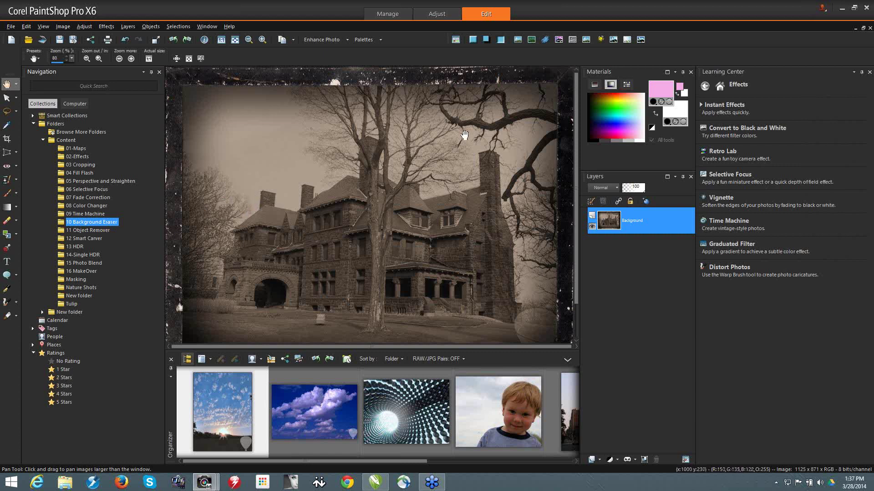
left_click(207, 26)
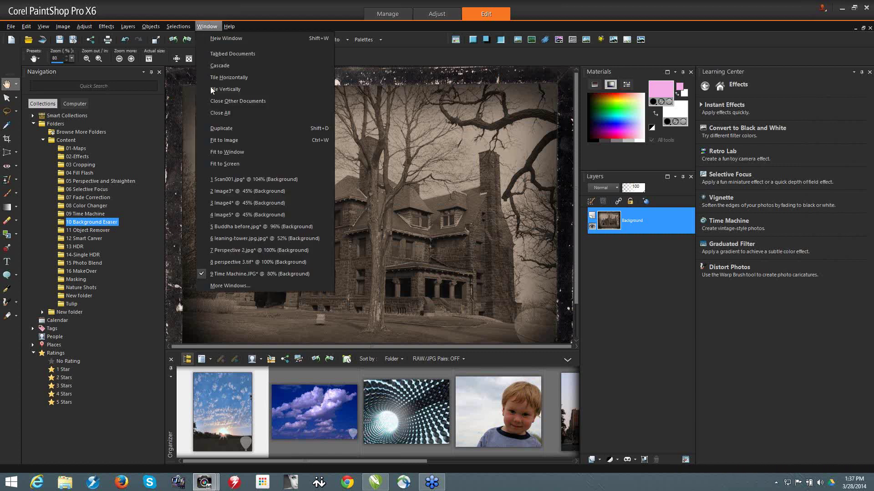
left_click(249, 287)
mouse_move(504, 233)
left_mouse_down()
mouse_move(504, 208)
mouse_move(504, 217)
left_mouse_up()
scroll(512, 246, "down", 2)
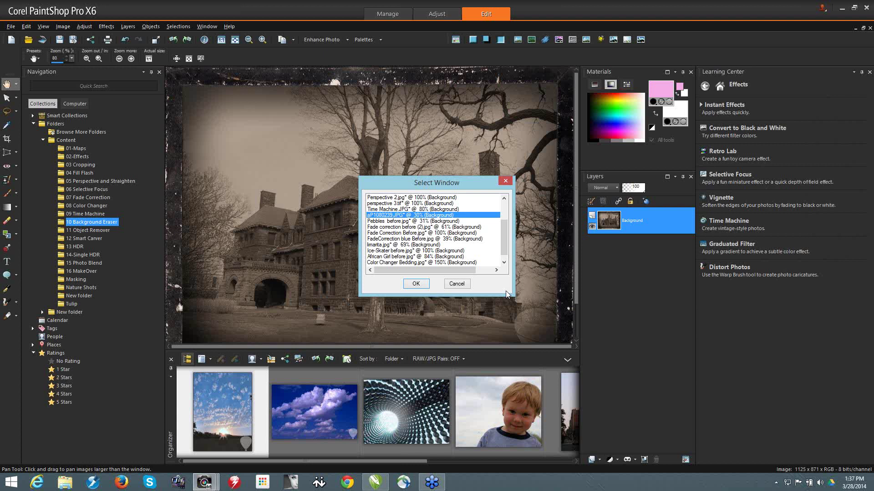
left_click_drag(508, 243, 508, 248)
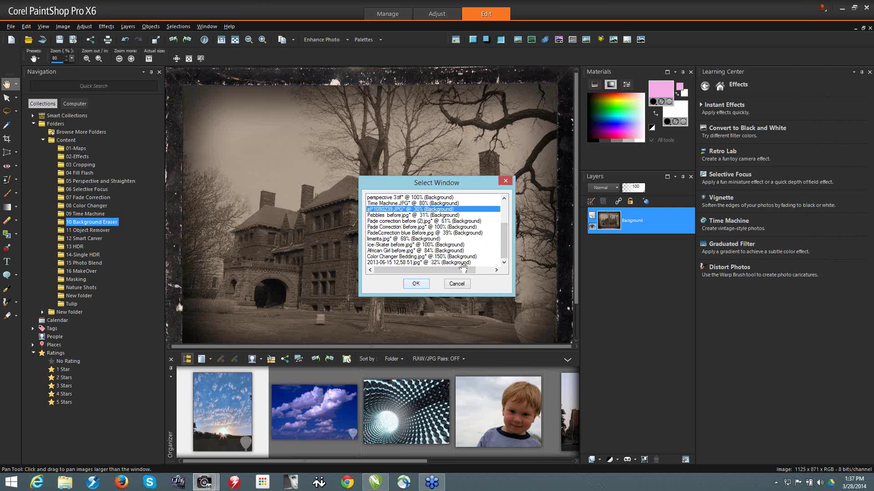
key("Return")
Close all open images without saving the modified documents
left_click(209, 25)
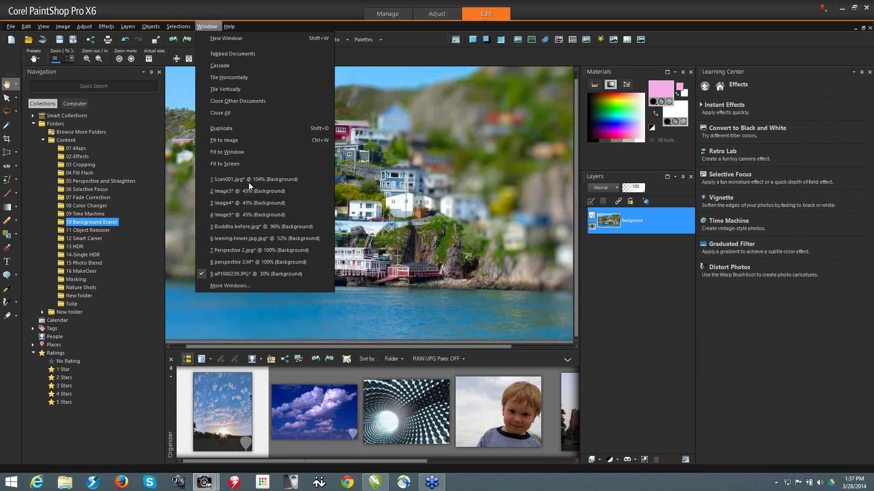
left_click(241, 113)
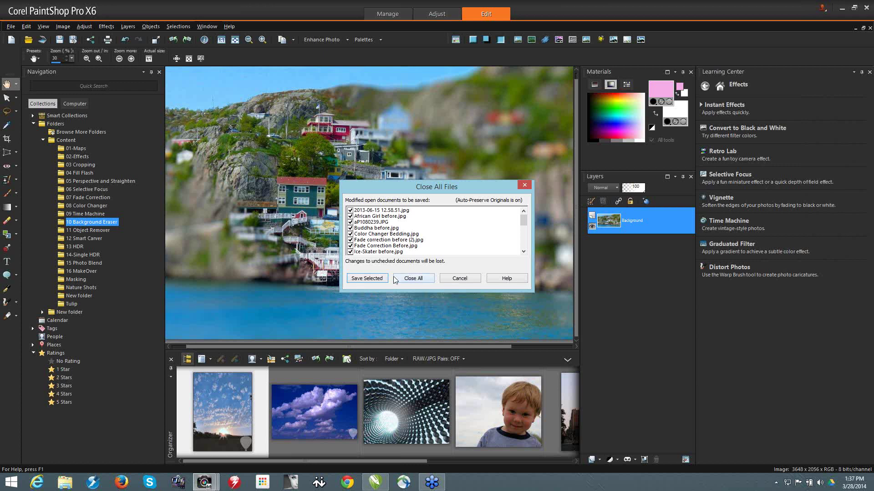
left_click(412, 278)
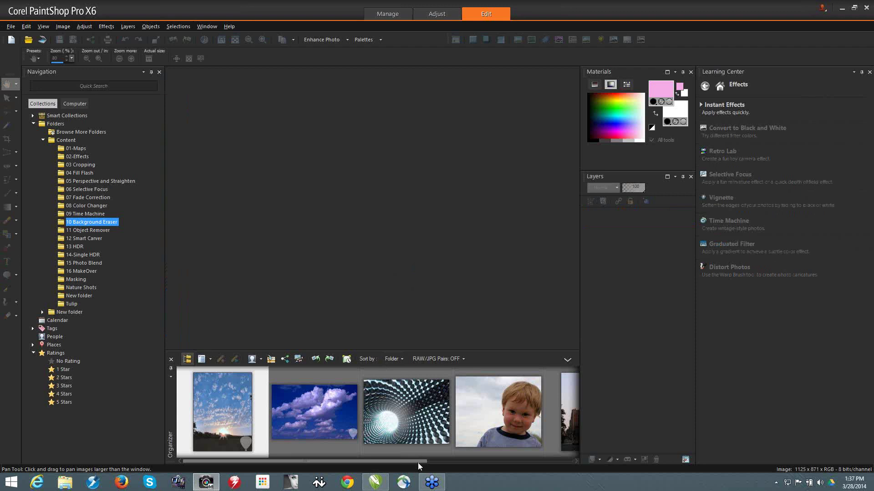
Open Foreground object 3.jpg and Background object 3.jpg from the folder and show them as tabbed documents
left_click_drag(418, 463, 496, 465)
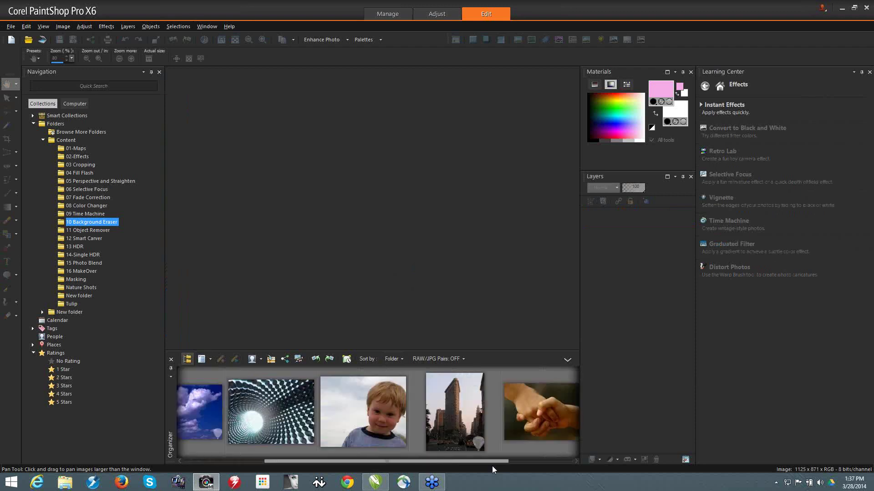
double_click(460, 413)
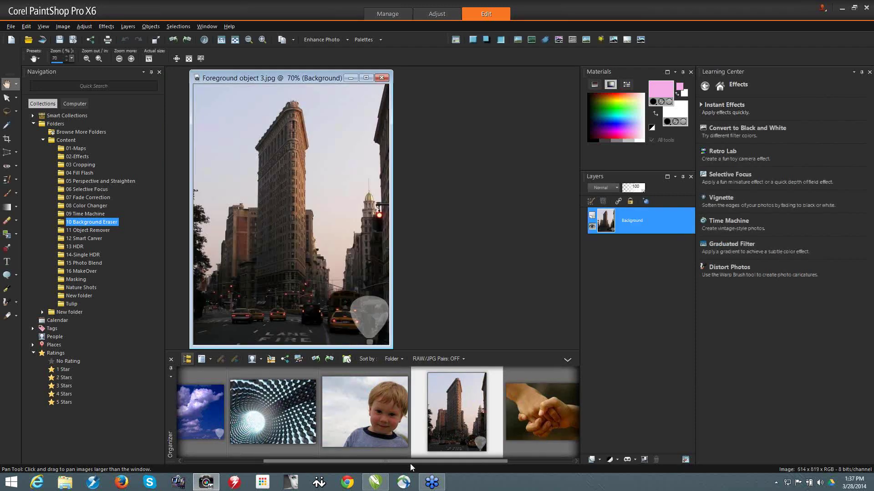
left_click_drag(313, 464, 232, 463)
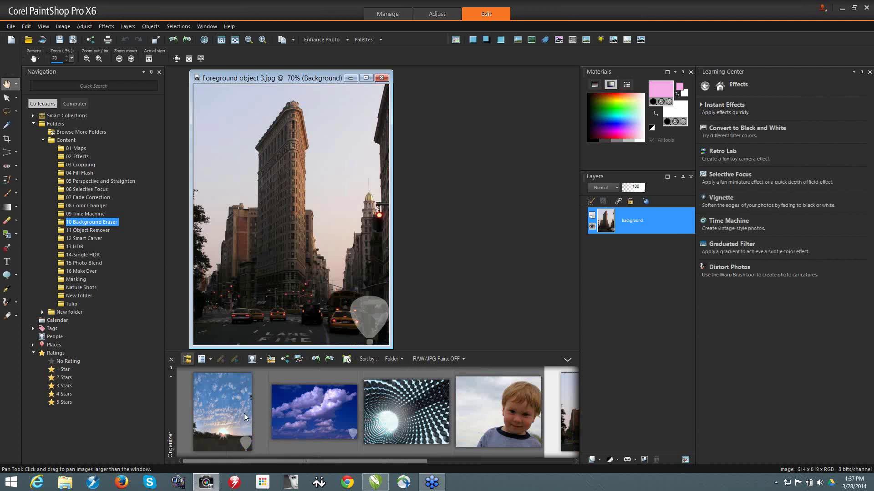
double_click(245, 410)
left_click_drag(325, 91, 485, 103)
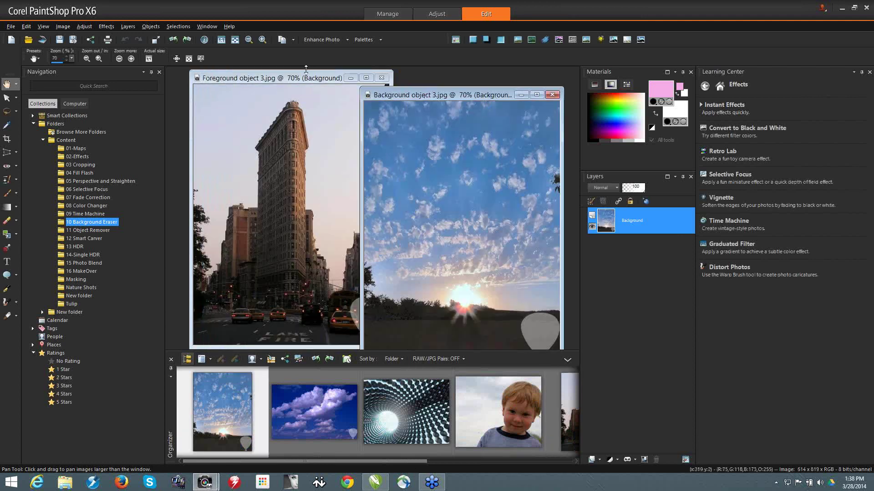
left_click(213, 27)
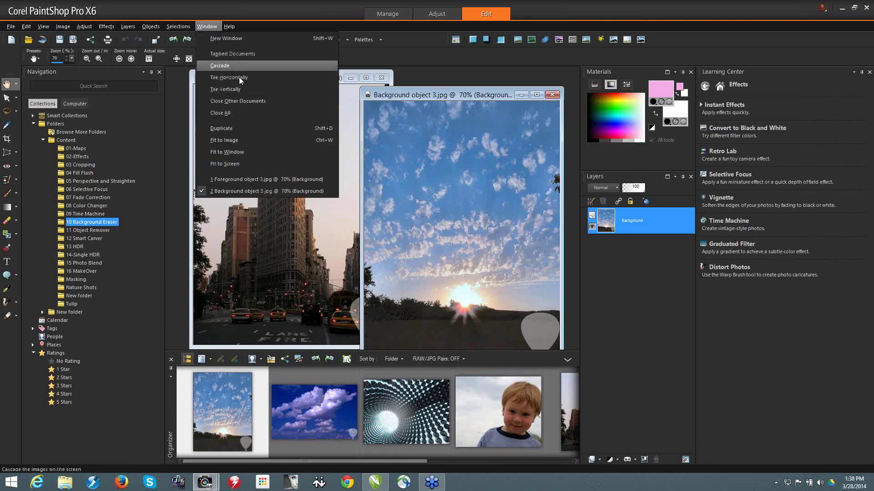
left_click(223, 49)
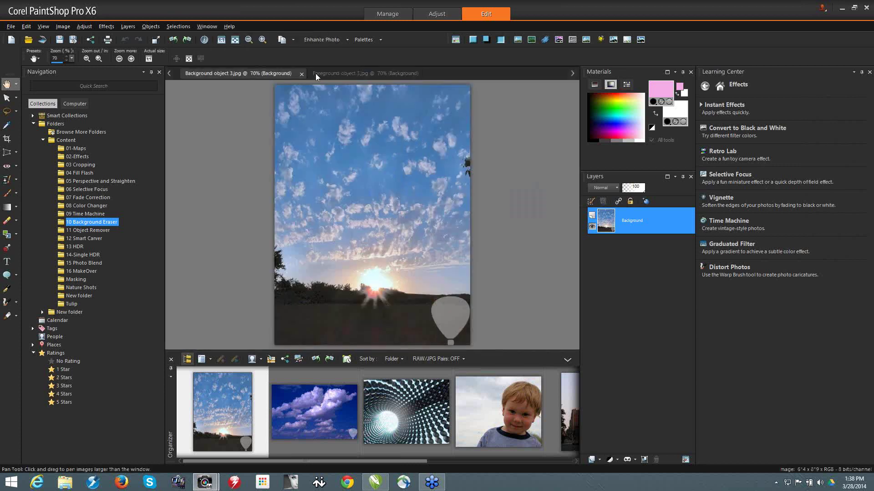
Copy the whole Foreground object 3.jpg image and paste it as a new layer onto Background object 3.jpg
left_click(345, 73)
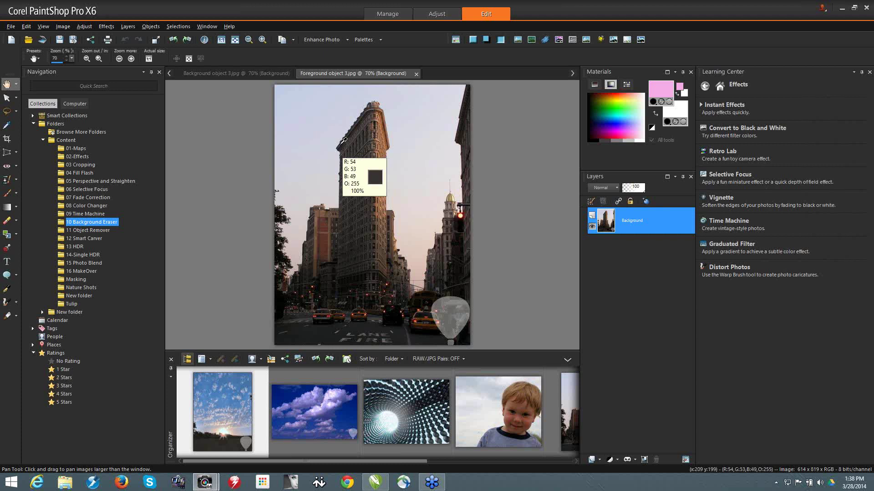
key("ctrl+a")
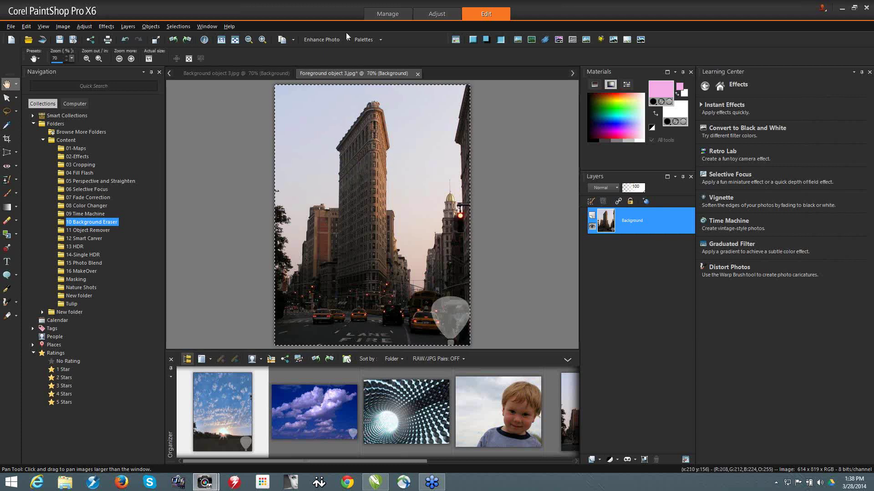
left_click(255, 76)
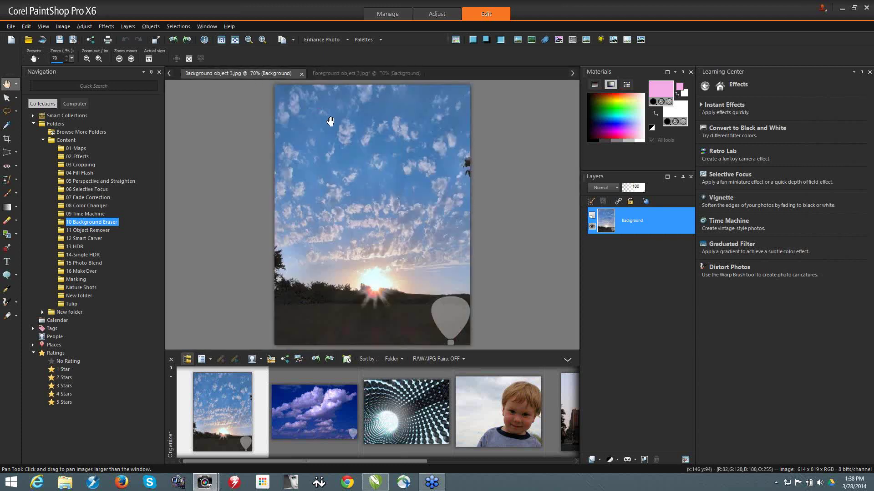
key("ctrl+l")
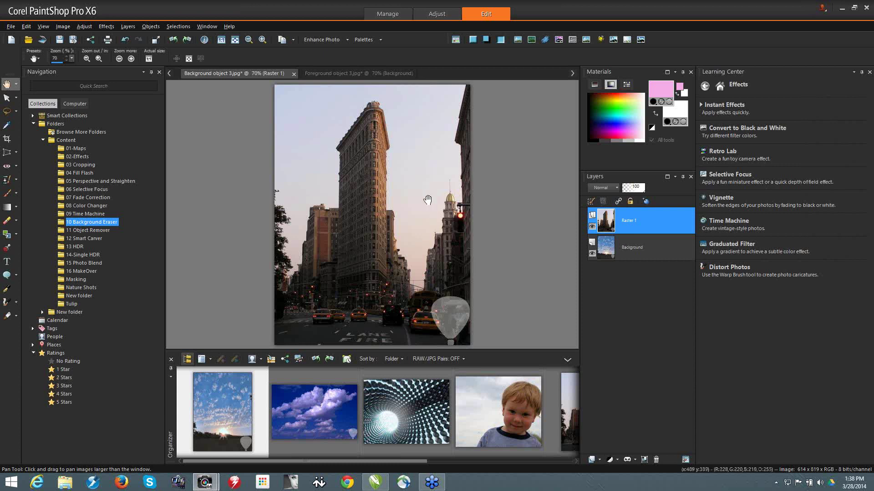
Choose the Background Eraser tool for working on the building layer's sky
left_click(16, 222)
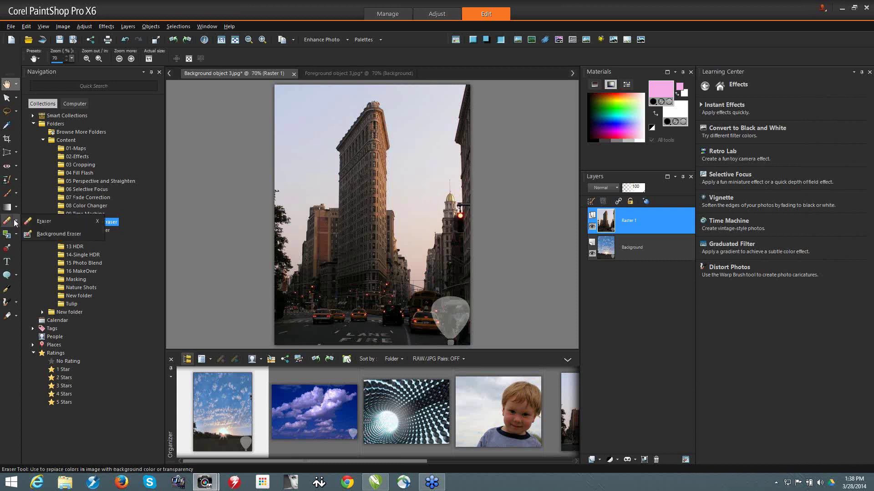
left_click(53, 233)
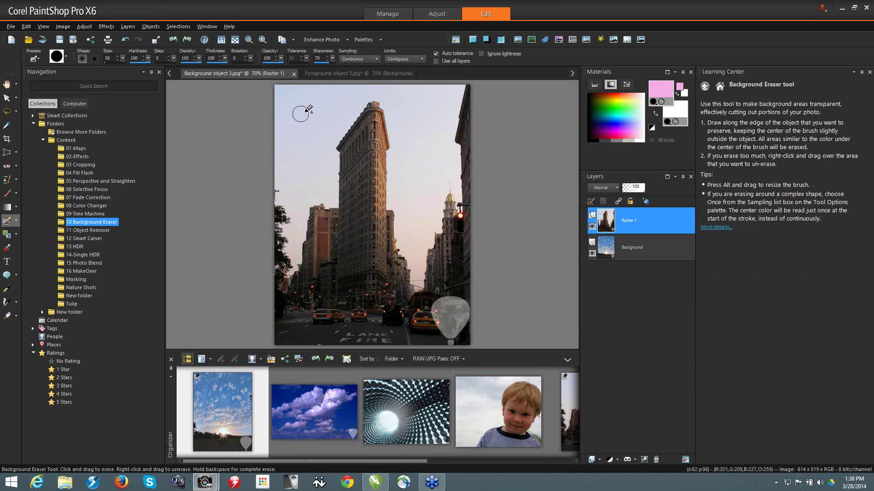
scroll(323, 133, "up", 4)
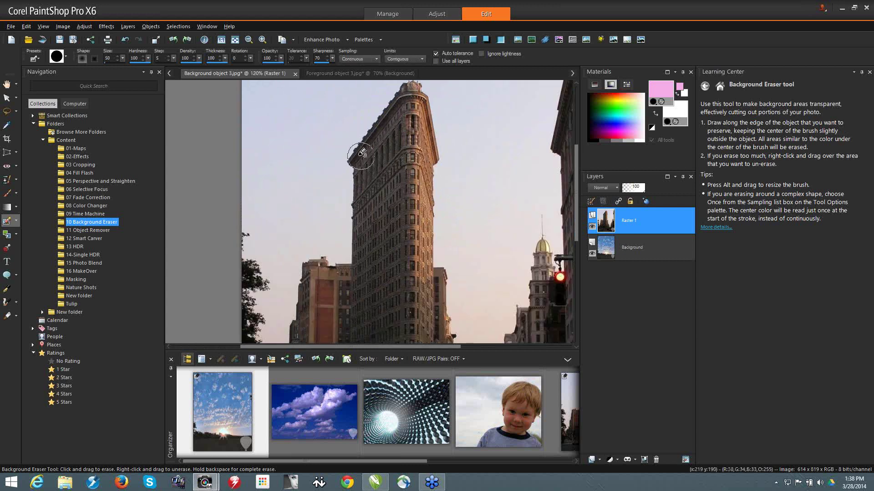
Try erasing the tower's upper edge and the sky beside it with a larger brush, and undo the strokes
mouse_move(361, 151)
left_mouse_down()
mouse_move(354, 173)
mouse_move(364, 147)
left_mouse_up()
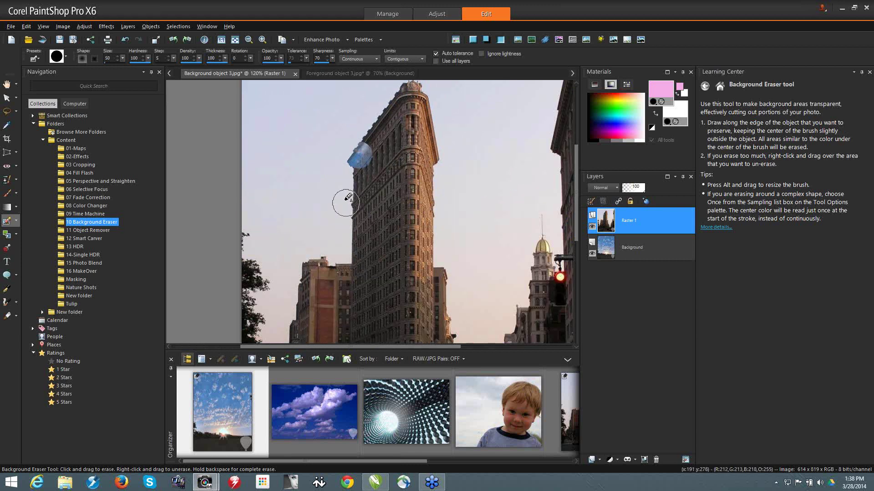
left_click_drag(342, 195, 340, 223)
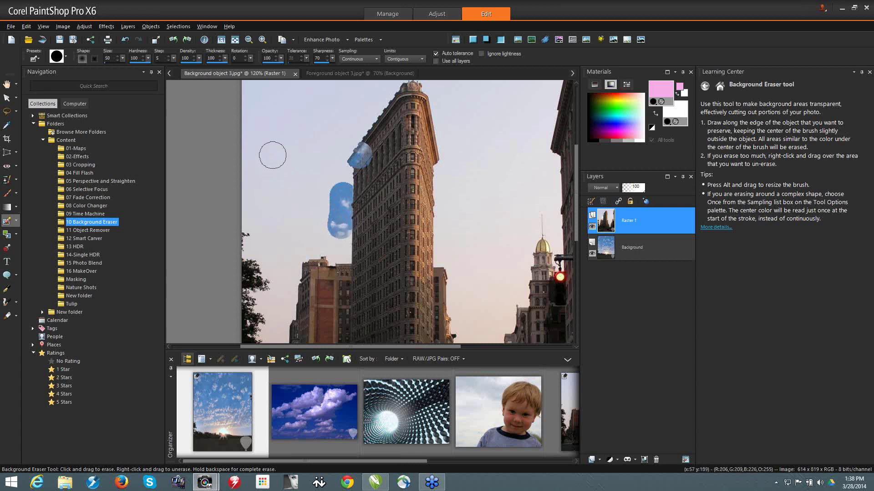
left_click_drag(273, 155, 314, 148)
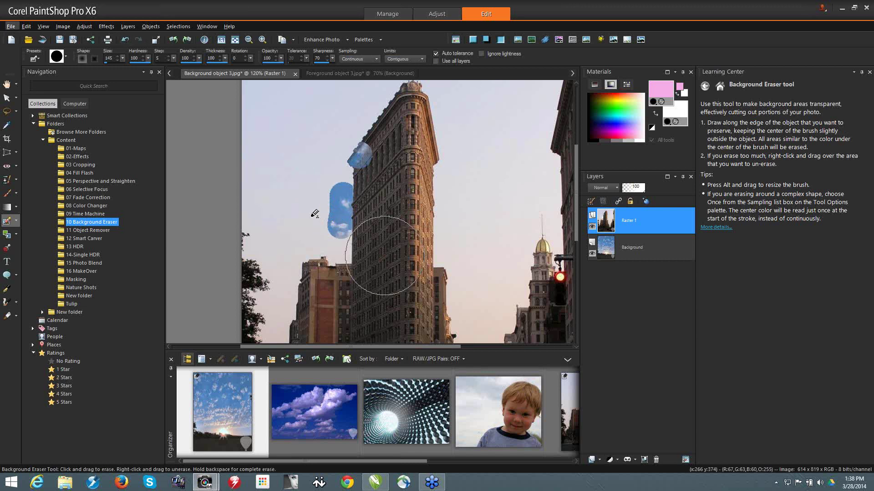
mouse_move(264, 218)
left_mouse_down()
mouse_move(282, 205)
mouse_move(267, 216)
mouse_move(275, 318)
mouse_move(295, 268)
mouse_move(324, 248)
left_mouse_up()
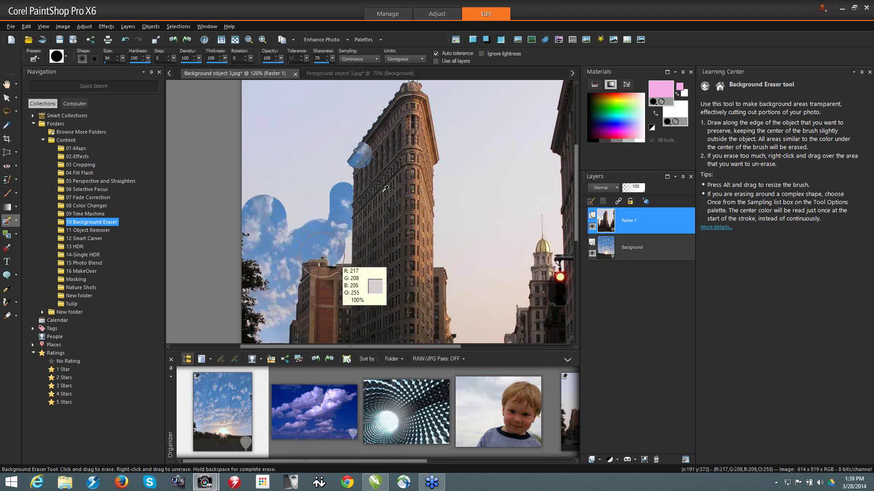
key("ctrl+z")
key("ctrl+z")
key("ctrl+z")
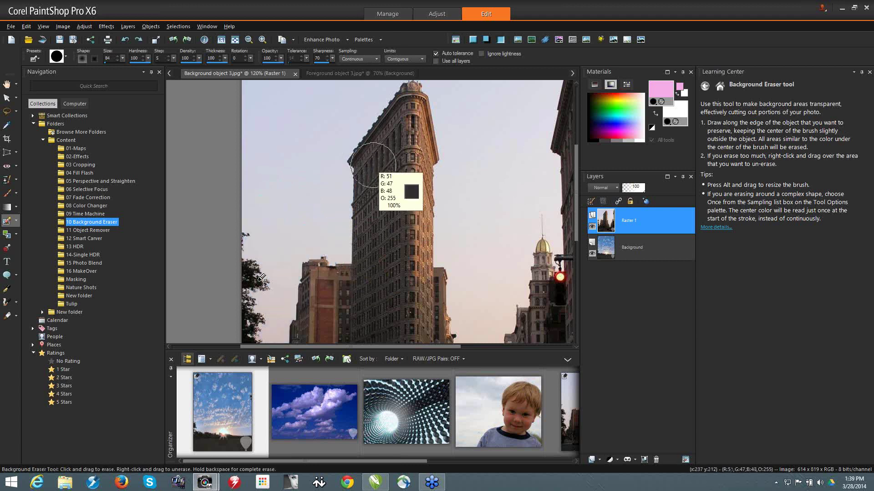
Undo the stroke that cut into the tower, and erase the sky on both sides of it with the Background Eraser
mouse_move(260, 232)
left_mouse_down()
mouse_move(275, 326)
mouse_move(284, 301)
mouse_move(332, 244)
mouse_move(351, 237)
mouse_move(341, 169)
mouse_move(389, 86)
mouse_move(244, 113)
mouse_move(250, 138)
mouse_move(318, 116)
left_mouse_up()
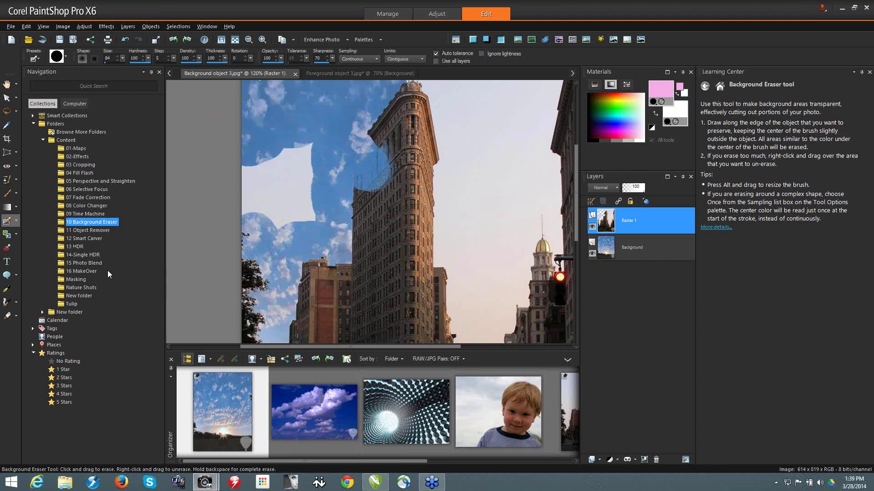
key("ctrl+z")
mouse_move(343, 113)
left_mouse_down()
mouse_move(300, 173)
mouse_move(286, 217)
left_mouse_up()
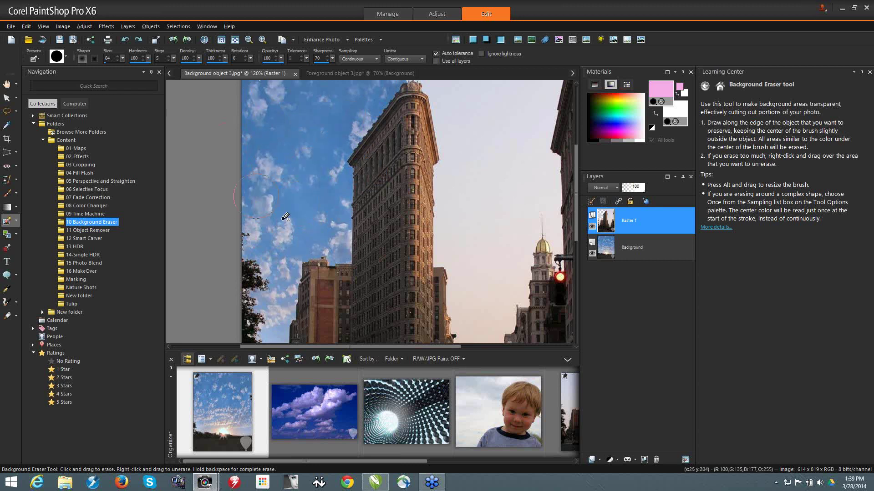
mouse_move(460, 307)
left_mouse_down()
mouse_move(496, 324)
mouse_move(503, 277)
mouse_move(533, 194)
mouse_move(546, 184)
mouse_move(559, 243)
left_mouse_up()
mouse_move(547, 196)
left_mouse_down()
mouse_move(531, 112)
mouse_move(549, 87)
mouse_move(543, 122)
mouse_move(528, 90)
mouse_move(436, 96)
mouse_move(451, 184)
mouse_move(439, 218)
mouse_move(466, 294)
mouse_move(506, 177)
mouse_move(481, 114)
mouse_move(497, 179)
left_mouse_up()
Erase the remaining strip of sky along the building layer's upper edge, and check the cutout around the golden dome
scroll(443, 185, "down", 2)
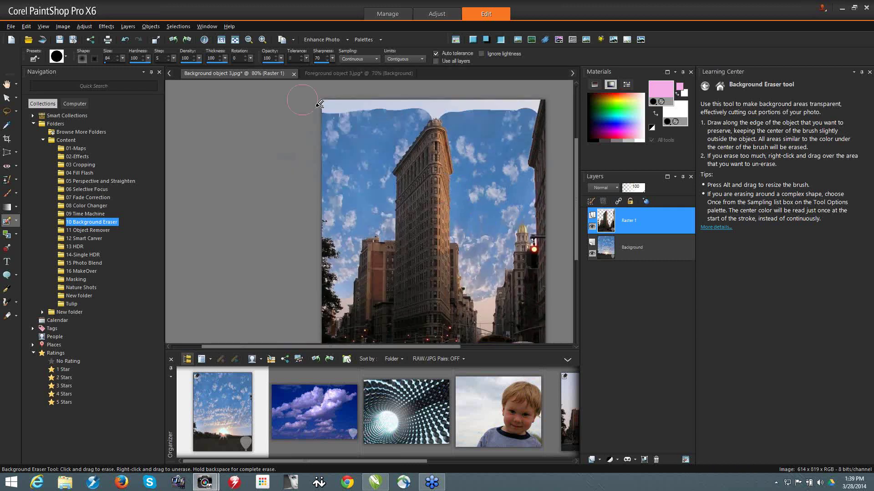
left_click_drag(326, 109, 543, 104)
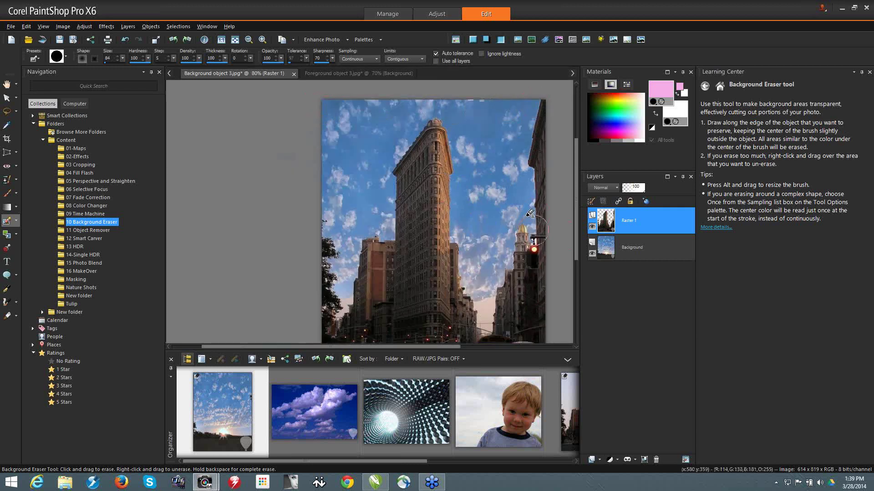
scroll(530, 213, "up", 5)
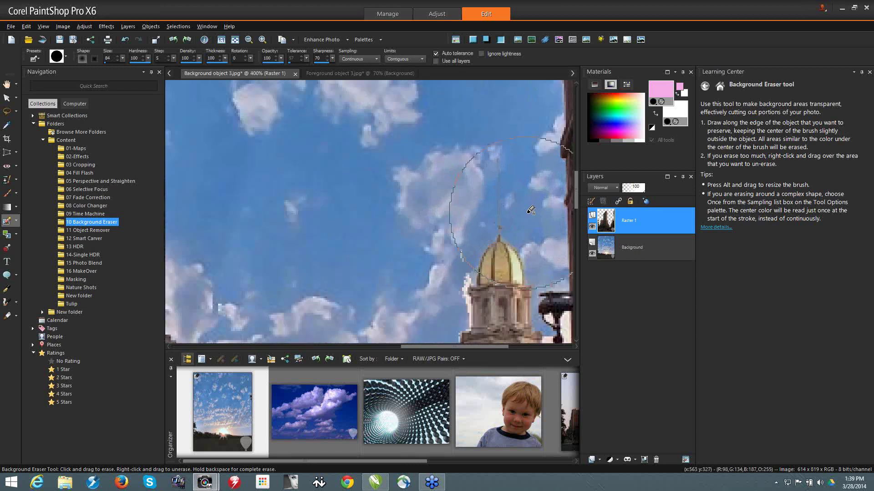
scroll(530, 210, "up", 1)
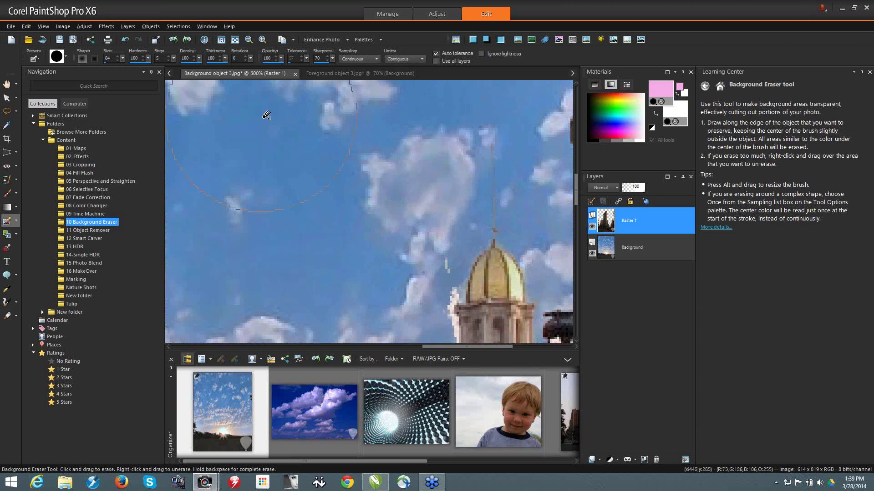
scroll(266, 115, "down", 2)
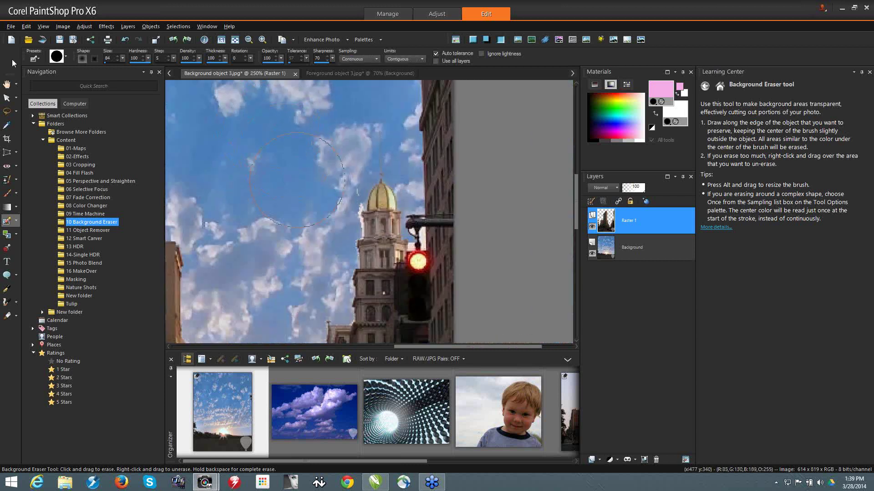
Open limarita.jpg from the Content folder and accept the color profile conversion
left_click(27, 42)
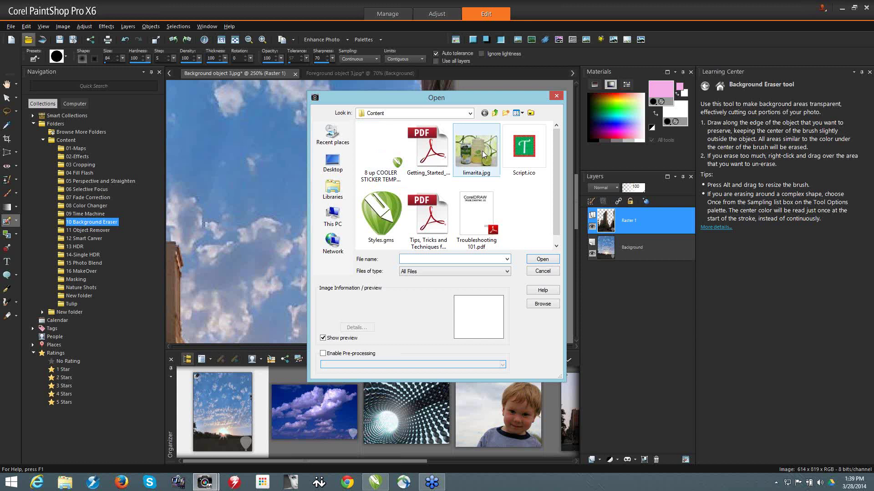
double_click(482, 151)
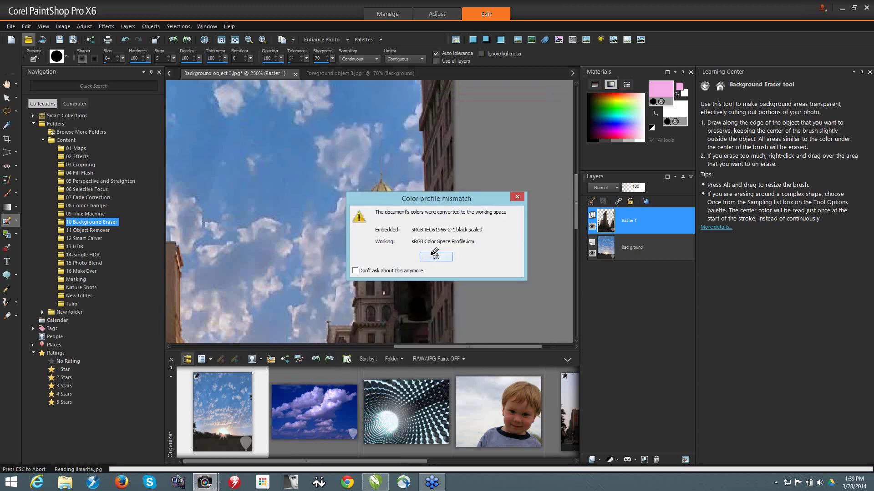
left_click(435, 256)
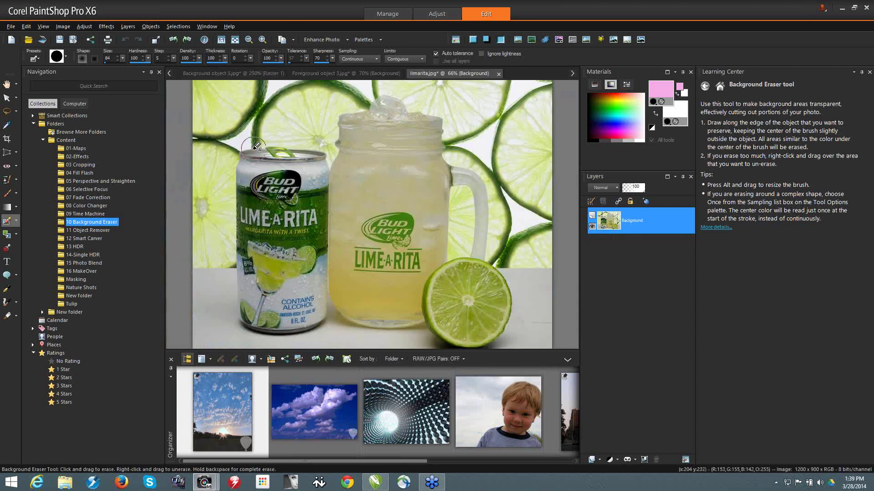
Erase the background along the can's outer side and beneath the can and mug, undoing stray strokes
left_click(237, 145)
mouse_move(237, 148)
left_mouse_down()
mouse_move(220, 223)
mouse_move(229, 227)
mouse_move(224, 328)
mouse_move(248, 337)
mouse_move(306, 340)
mouse_move(335, 319)
mouse_move(371, 337)
mouse_move(414, 333)
mouse_move(437, 347)
mouse_move(506, 346)
mouse_move(490, 348)
mouse_move(509, 330)
mouse_move(519, 281)
mouse_move(495, 256)
mouse_move(492, 234)
mouse_move(529, 272)
mouse_move(555, 258)
left_mouse_up()
key("ctrl+z")
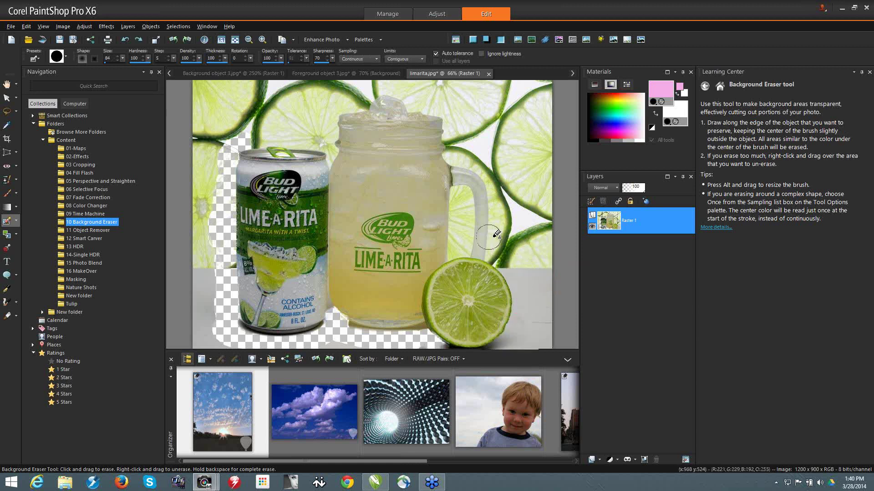
key("ctrl+z")
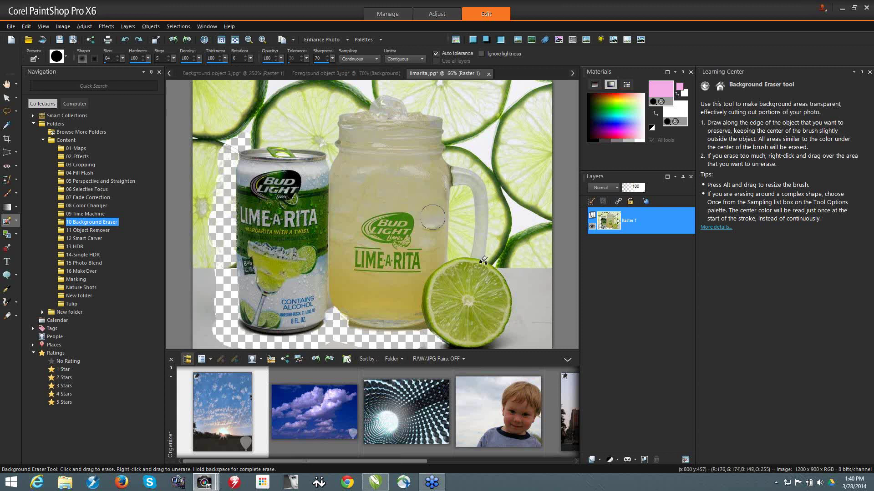
Erase the lime background inside and around the mug's handle, and fit the whole image in view
scroll(492, 214, "up", 1)
mouse_move(491, 255)
left_mouse_down()
mouse_move(501, 277)
mouse_move(492, 253)
mouse_move(501, 186)
mouse_move(468, 137)
mouse_move(446, 182)
mouse_move(444, 271)
mouse_move(446, 240)
left_mouse_up()
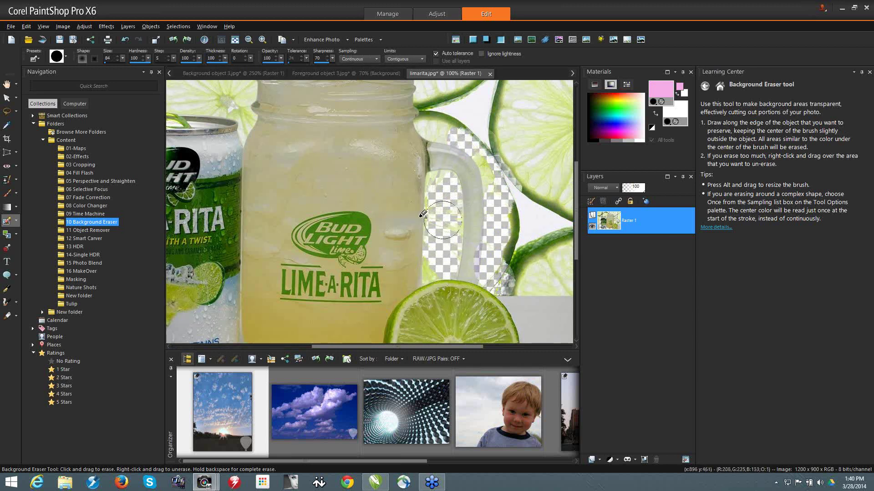
key("ctrl+w")
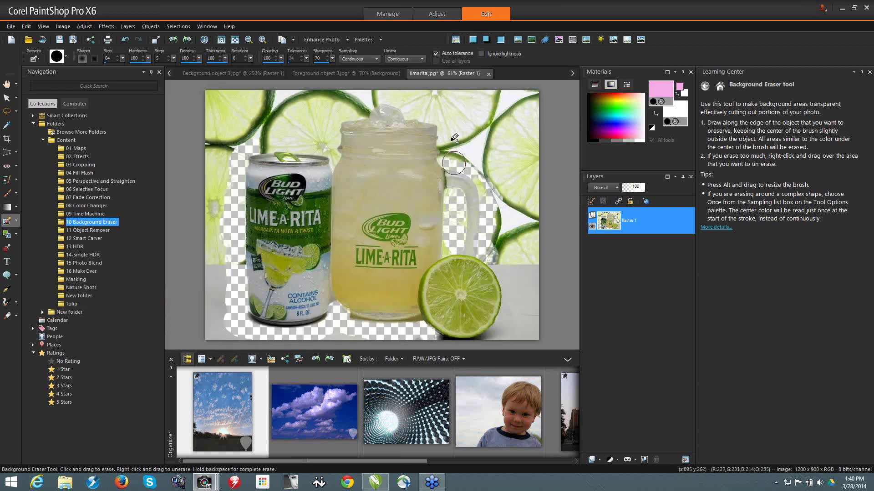
Erase the remaining lime slices and table around the can, mug and cut lime, enlarging the brush to 205 for the outer areas
mouse_move(444, 114)
left_mouse_down()
mouse_move(364, 100)
mouse_move(336, 119)
mouse_move(327, 155)
mouse_move(266, 146)
mouse_move(240, 158)
mouse_move(299, 118)
mouse_move(334, 108)
mouse_move(284, 101)
mouse_move(303, 100)
left_mouse_up()
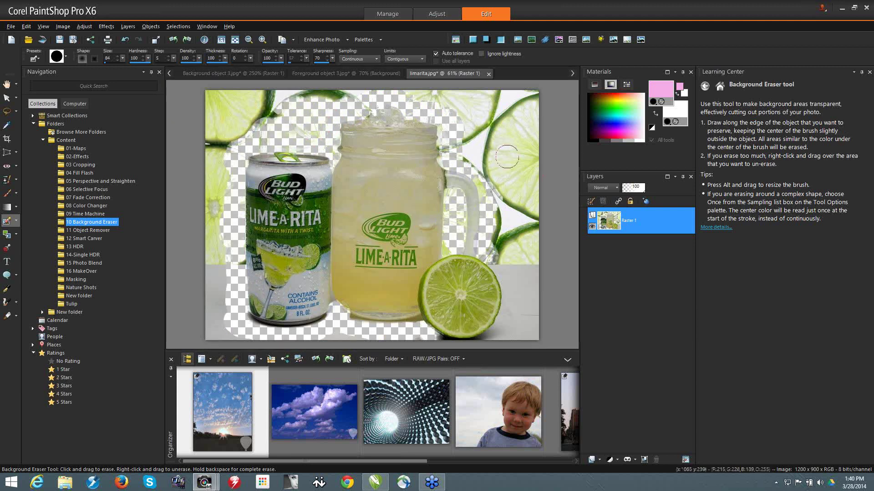
mouse_move(506, 157)
left_mouse_down()
mouse_move(453, 95)
mouse_move(523, 149)
mouse_move(530, 104)
mouse_move(533, 235)
mouse_move(508, 187)
mouse_move(524, 249)
mouse_move(514, 322)
left_mouse_up()
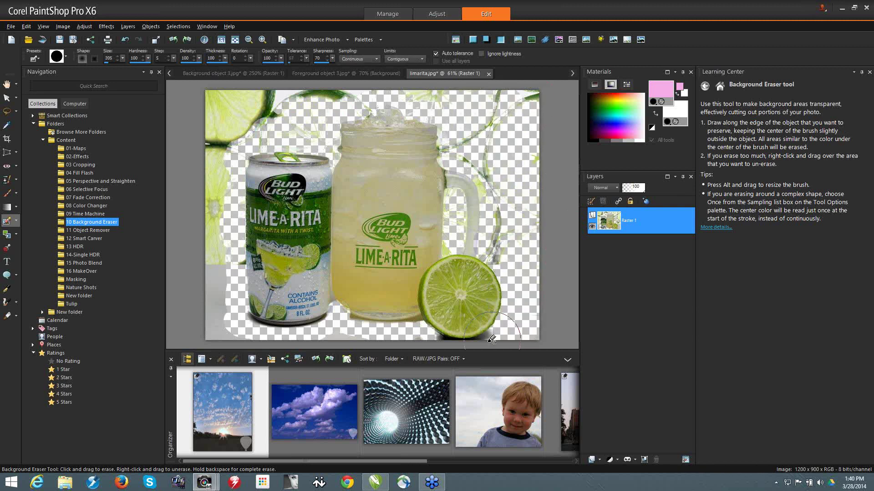
mouse_move(225, 322)
left_mouse_down()
mouse_move(220, 64)
mouse_move(199, 146)
mouse_move(209, 206)
mouse_move(242, 130)
mouse_move(283, 124)
mouse_move(240, 100)
mouse_move(434, 83)
left_mouse_up()
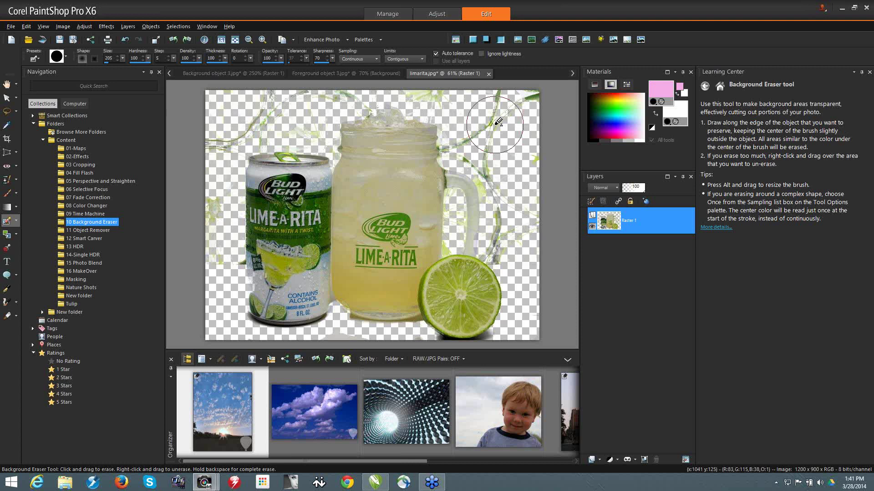
mouse_move(499, 122)
left_mouse_down()
mouse_move(489, 96)
mouse_move(498, 140)
mouse_move(488, 107)
mouse_move(461, 108)
left_mouse_up()
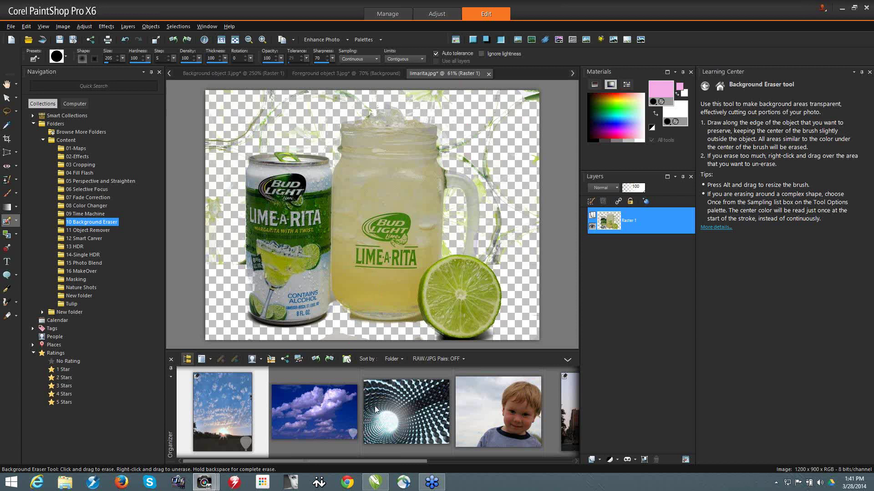
Open the bride photo from the 12 Smart Carver folder in Smart Carver and dismiss the Getting Started window
left_click(84, 238)
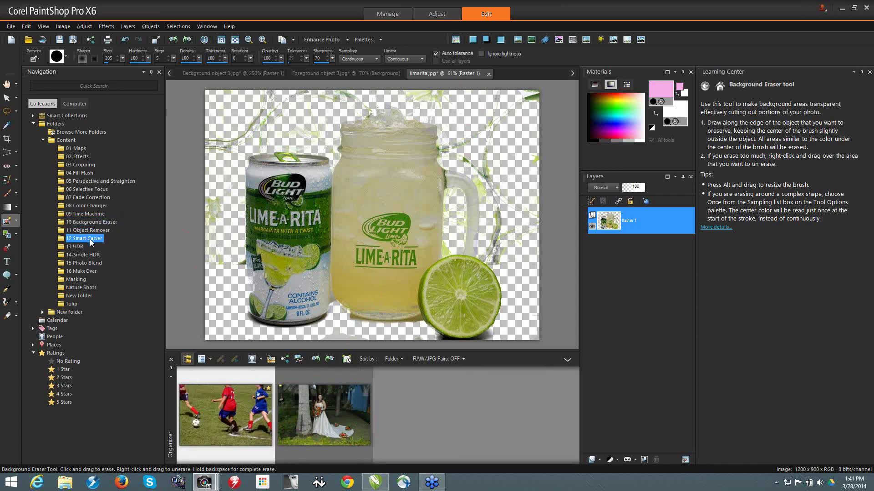
double_click(317, 423)
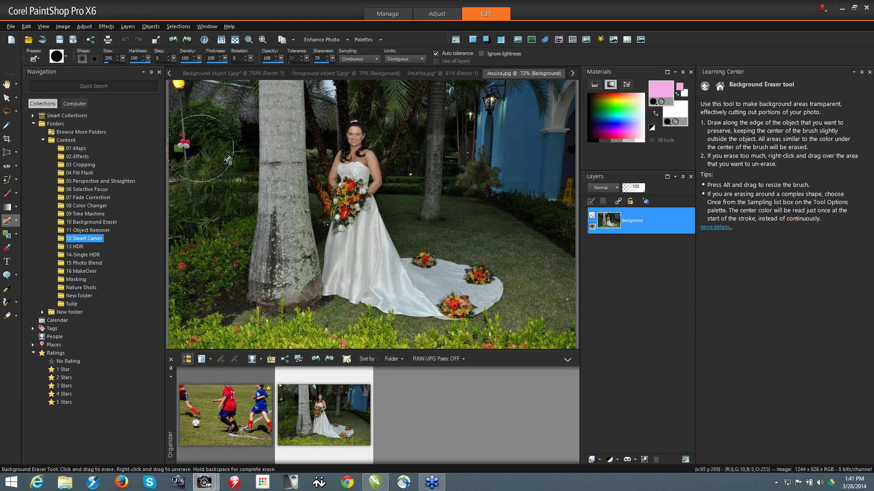
left_click(61, 26)
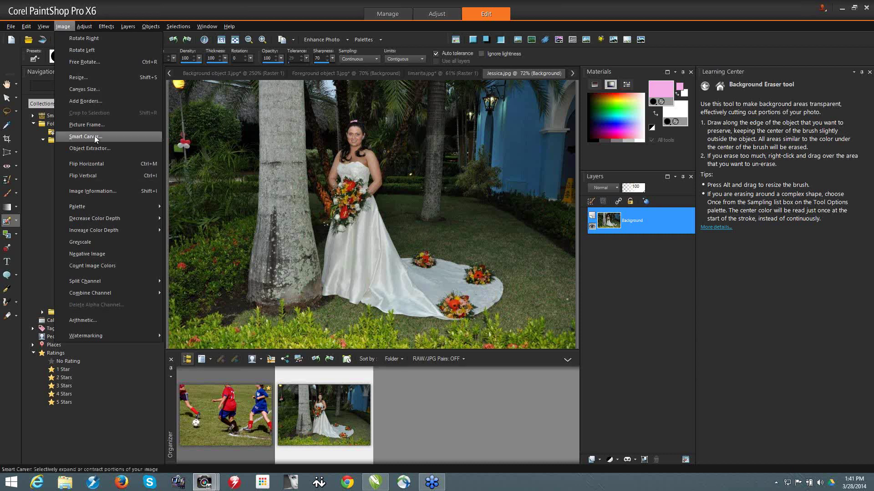
key("Return")
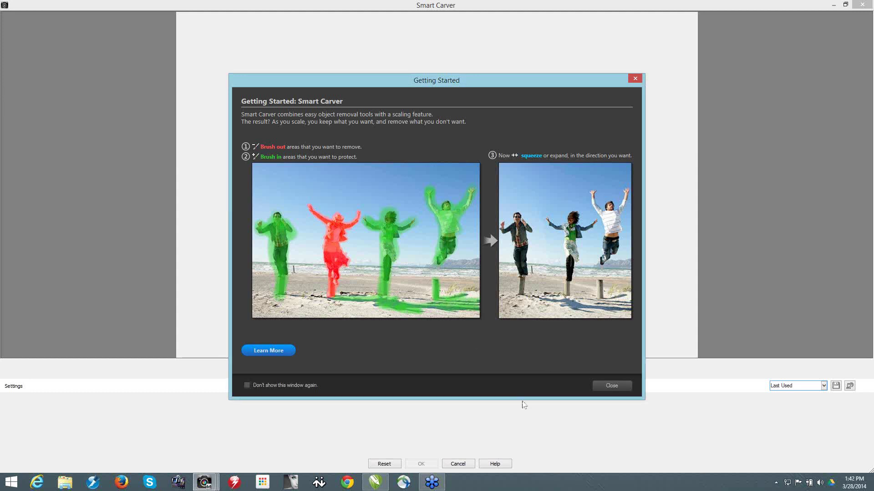
left_click(611, 385)
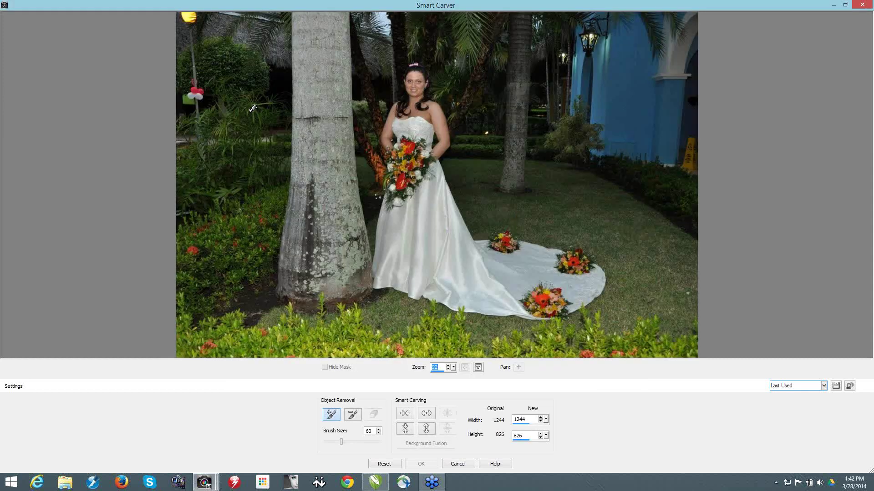
Mark the yellow lamp with its balloons and the thin palm trunk behind the bride for removal
left_click(353, 416)
left_click_drag(195, 96, 184, 11)
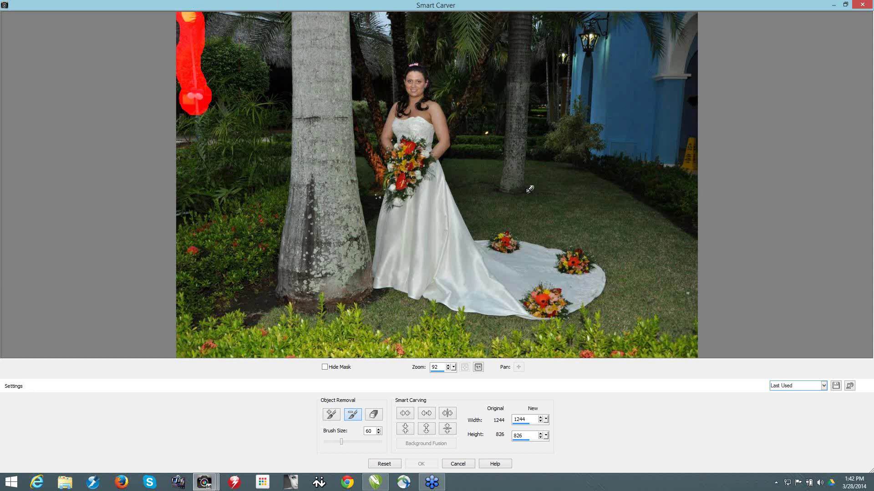
mouse_move(505, 191)
left_mouse_down()
mouse_move(525, 31)
mouse_move(515, 12)
mouse_move(518, 60)
left_mouse_up()
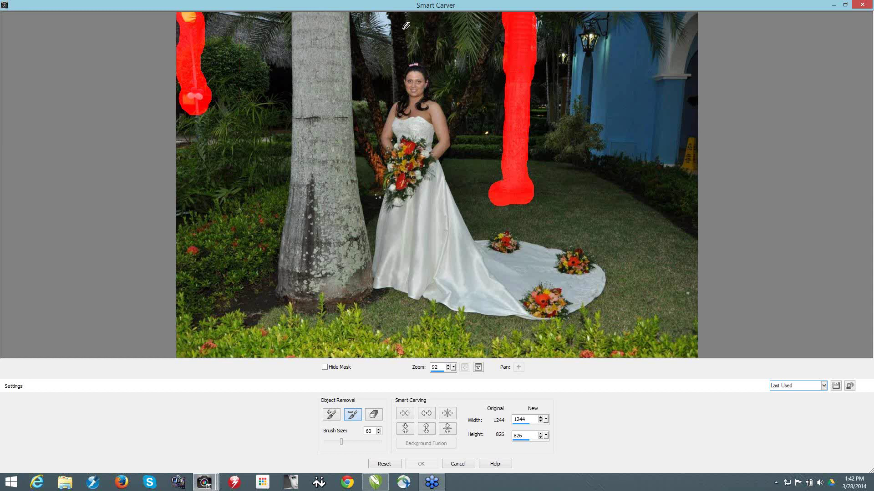
Mark the bride's side, her train and the foliage beside the large trunk for protection, and carve the photo to 1057 pixels wide
left_click(331, 415)
mouse_move(456, 59)
left_mouse_down()
mouse_move(461, 206)
mouse_move(491, 229)
mouse_move(587, 249)
left_mouse_up()
left_click_drag(276, 15, 264, 68)
left_click_drag(238, 183, 241, 278)
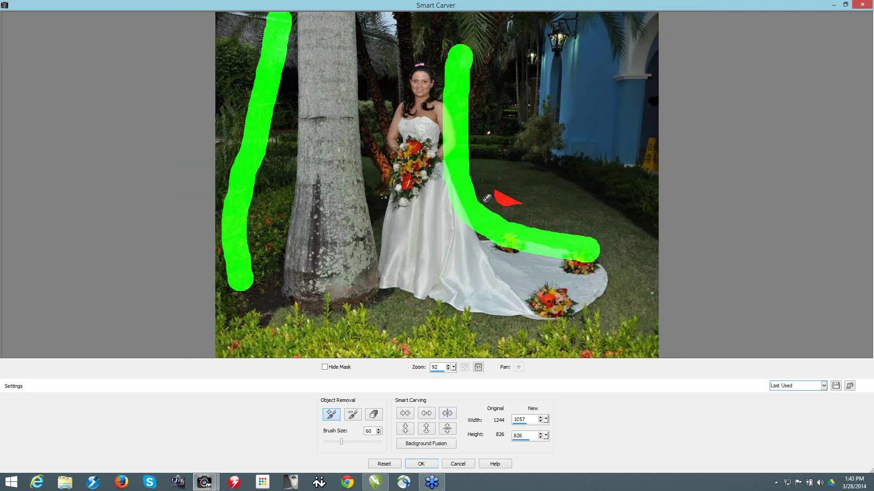
Run Background Fusion on the carved photo and apply the Smart Carver result
left_click(416, 447)
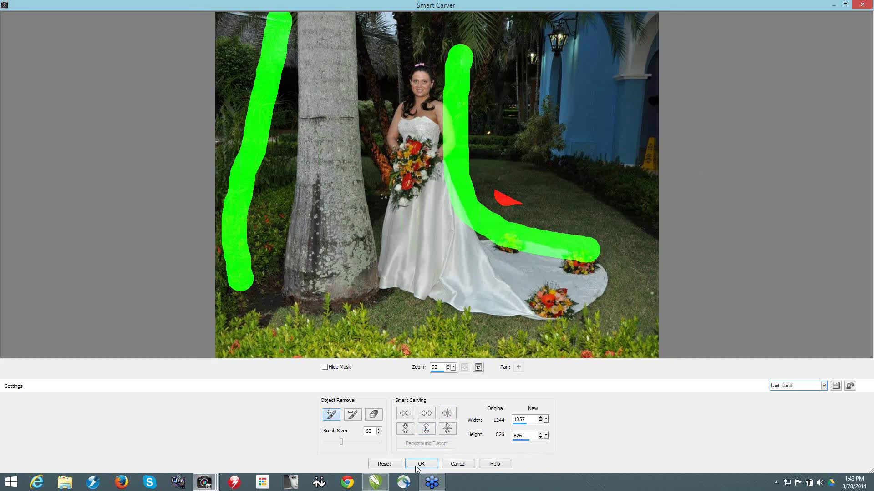
left_click(420, 464)
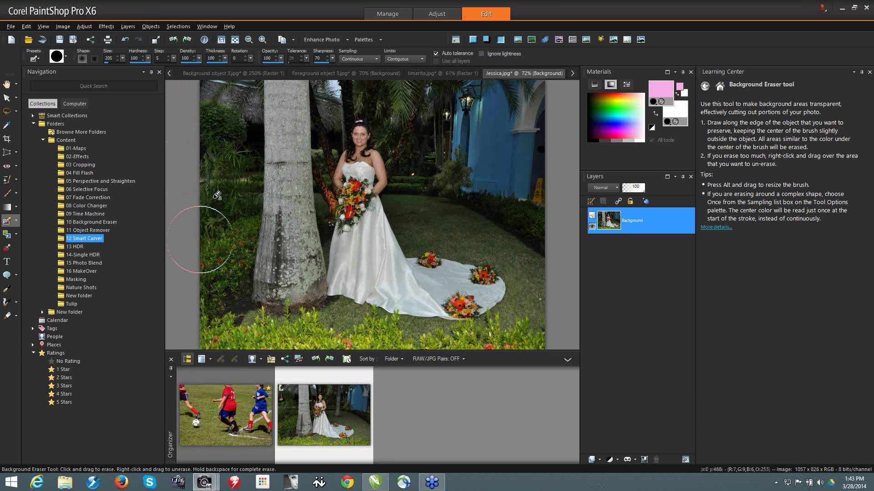
Try expanding the bride photo's width to 1137 pixels in Smart Carver, and cancel the change
left_click(63, 26)
left_click(94, 136)
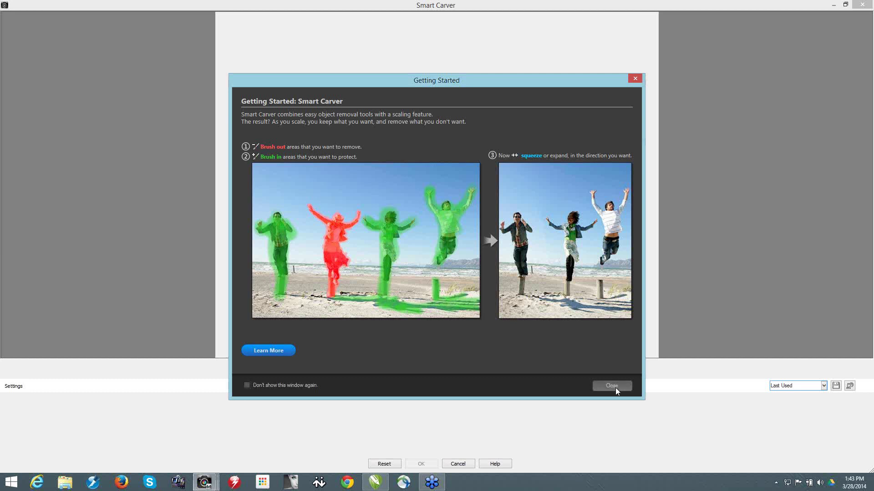
left_click(612, 386)
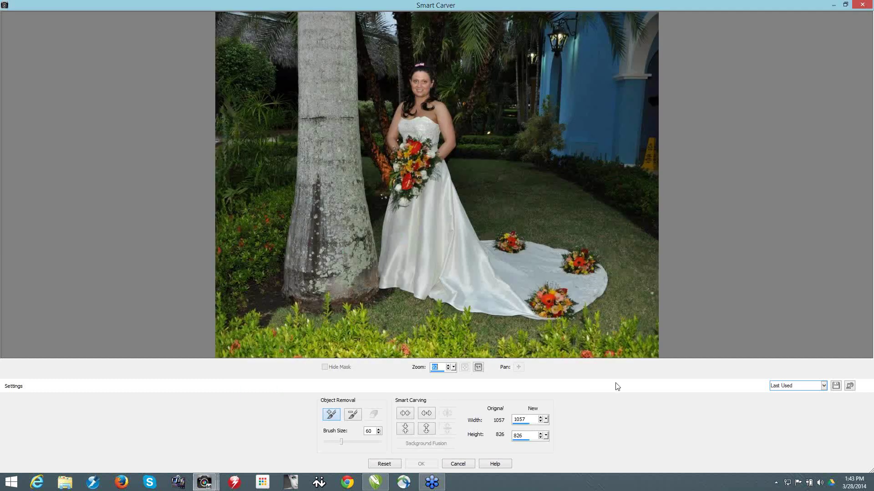
left_click(426, 414)
left_click(426, 414)
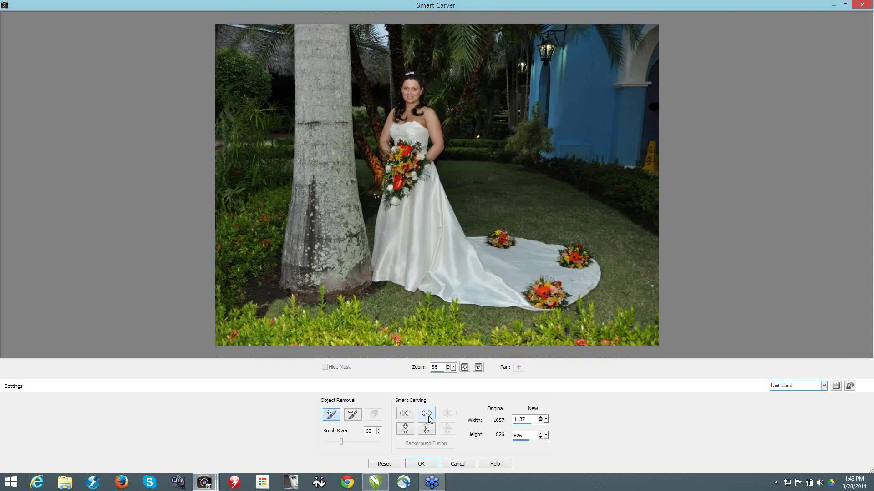
left_click(457, 464)
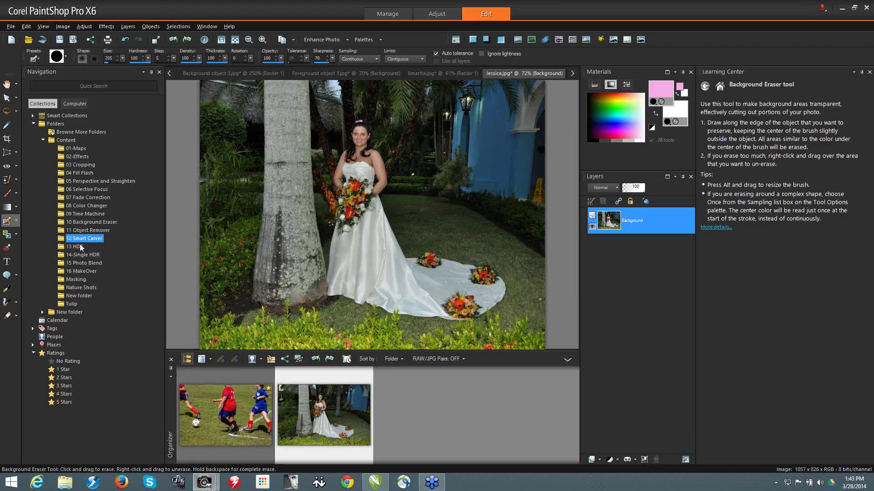
Select the dark, medium and bright night skyline exposures in the 13 HDR folder and load them into HDR Exposure Merge
left_click(81, 245)
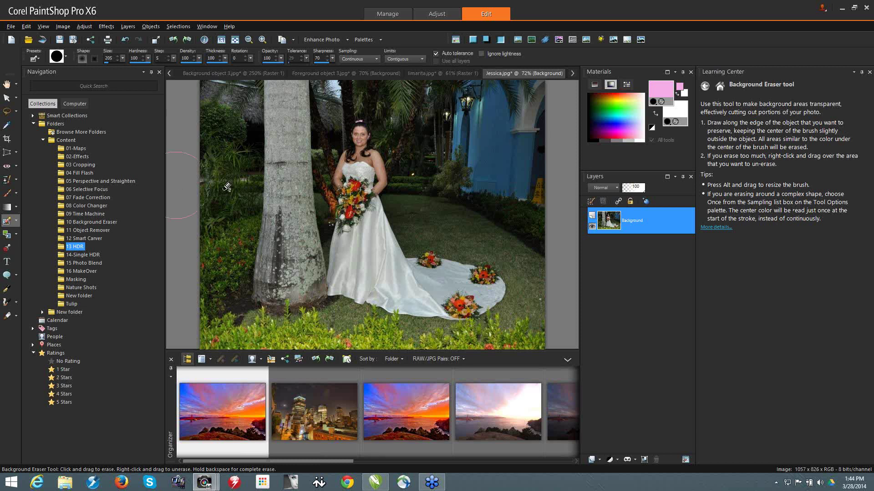
key("k")
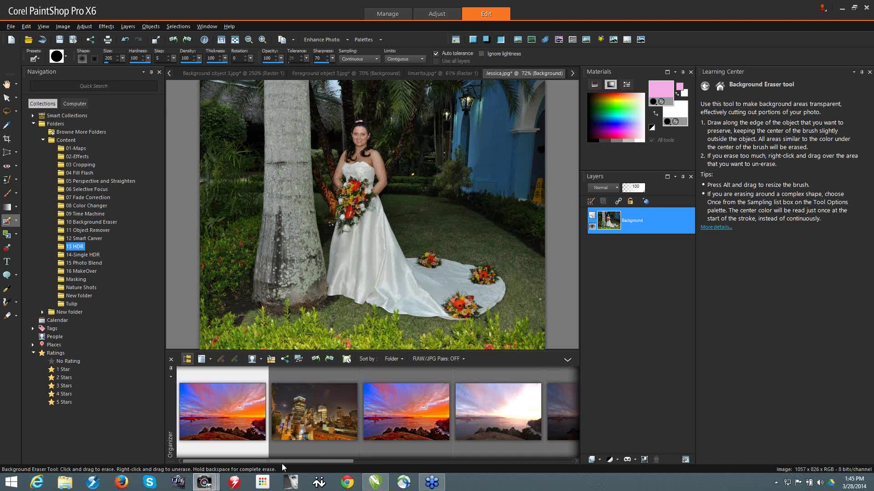
left_click(498, 462)
left_click(264, 412)
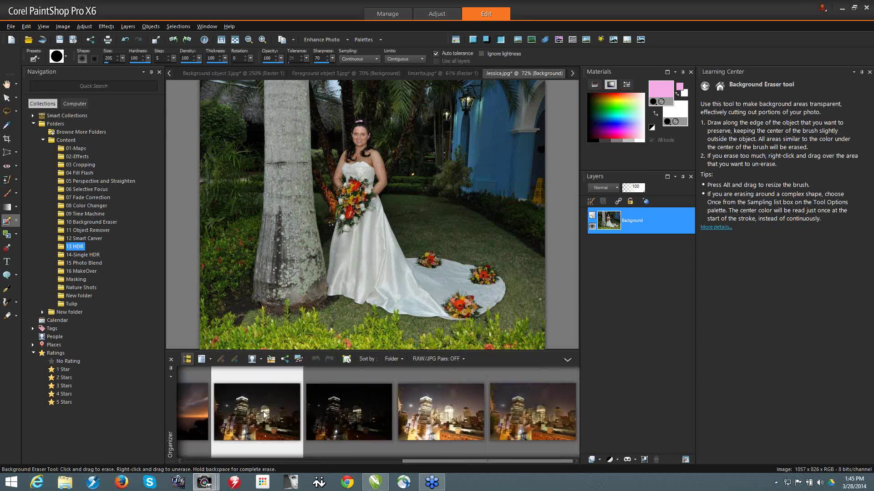
left_click(360, 414, "ctrl")
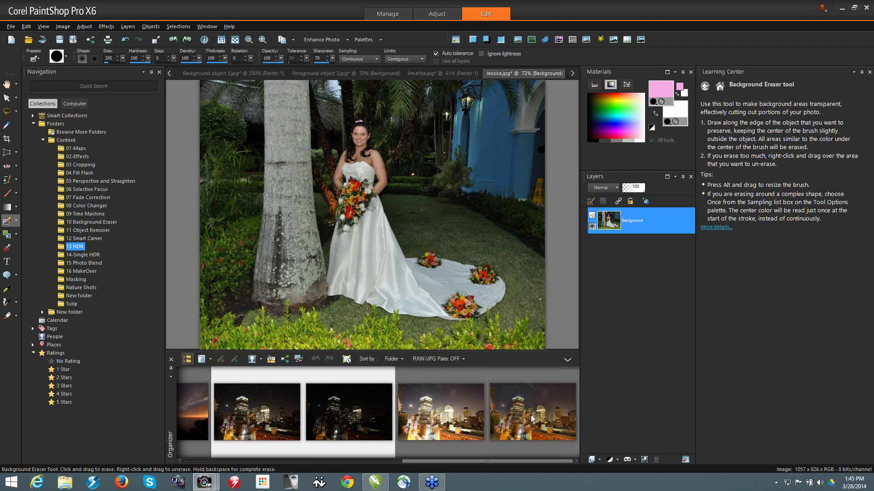
left_click(444, 416, "ctrl")
right_click(444, 416)
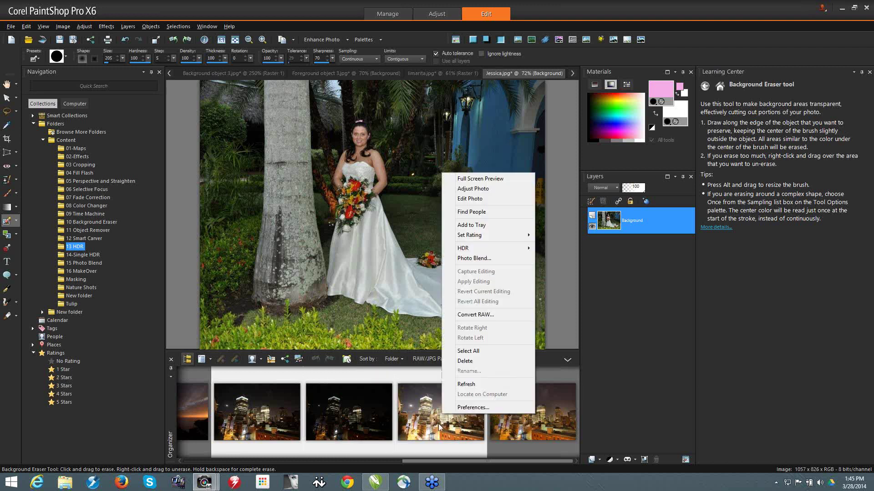
mouse_move(498, 248)
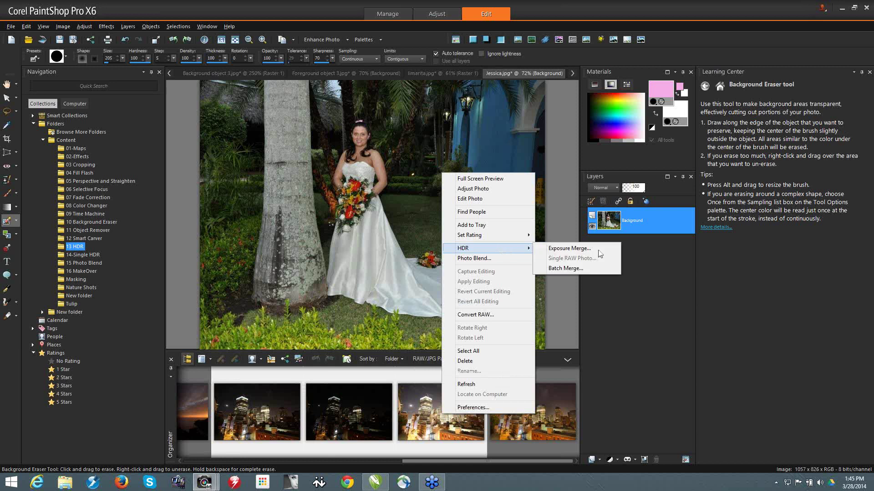
left_click(594, 248)
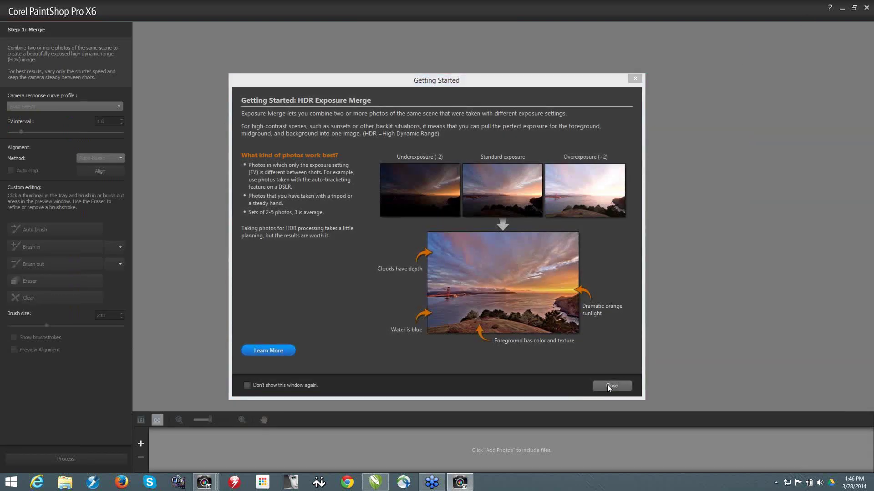
left_click(608, 386)
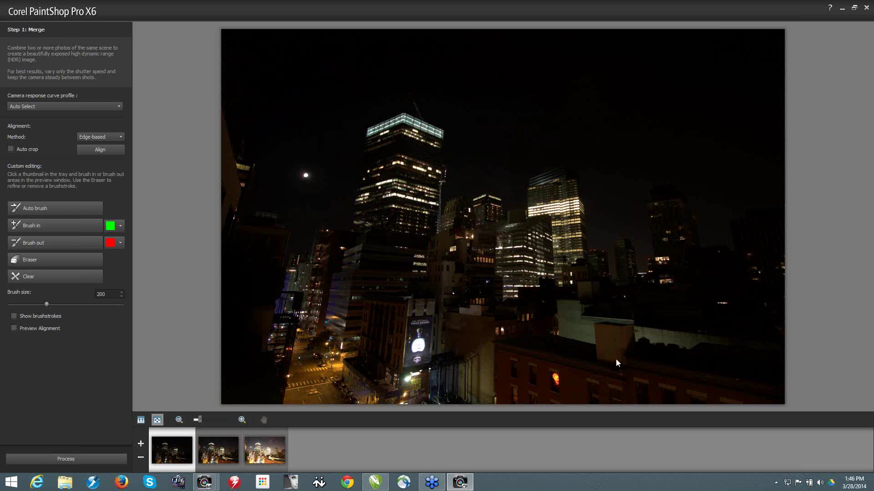
Preview the individual skyline exposures and process all three into a merged HDR image
left_click(270, 450)
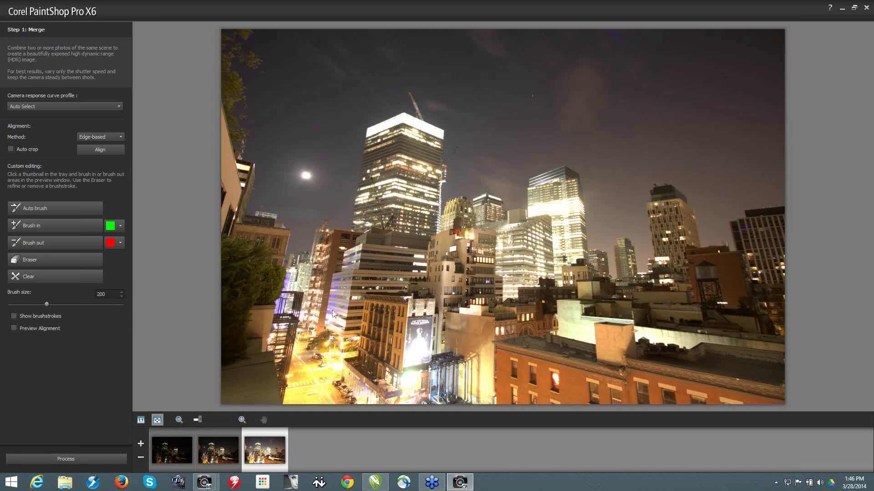
left_click(218, 449)
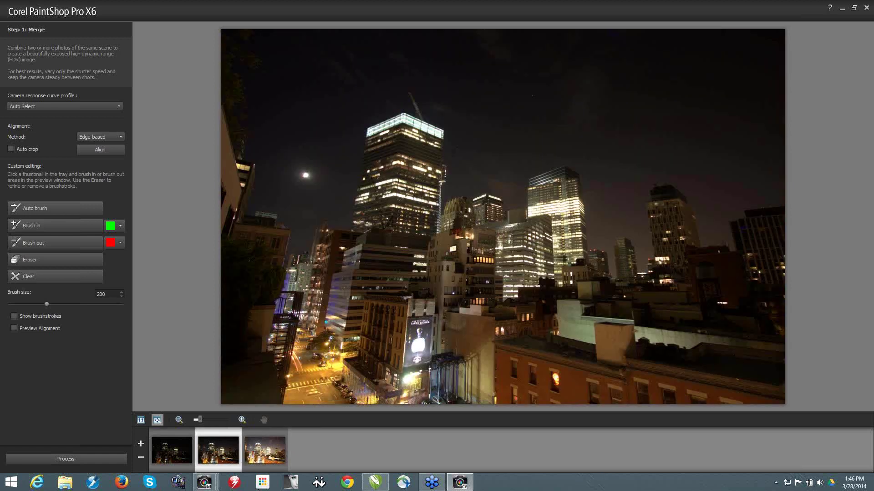
left_click(152, 451)
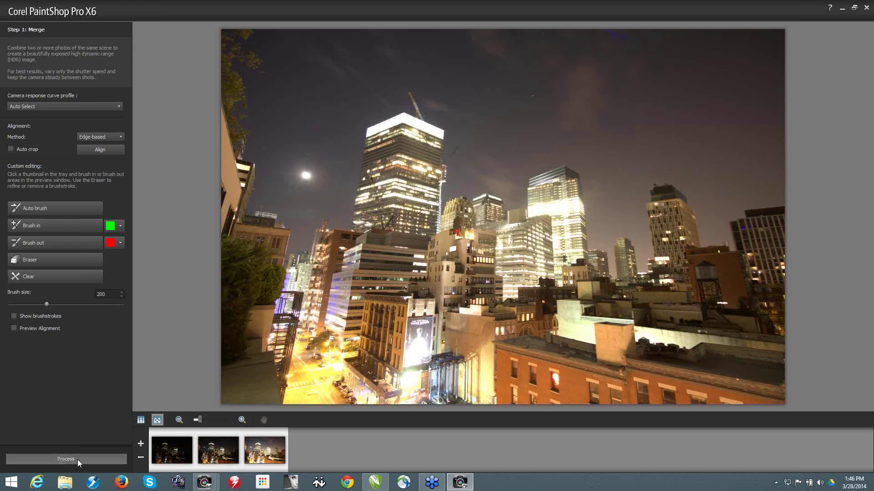
left_click(77, 459)
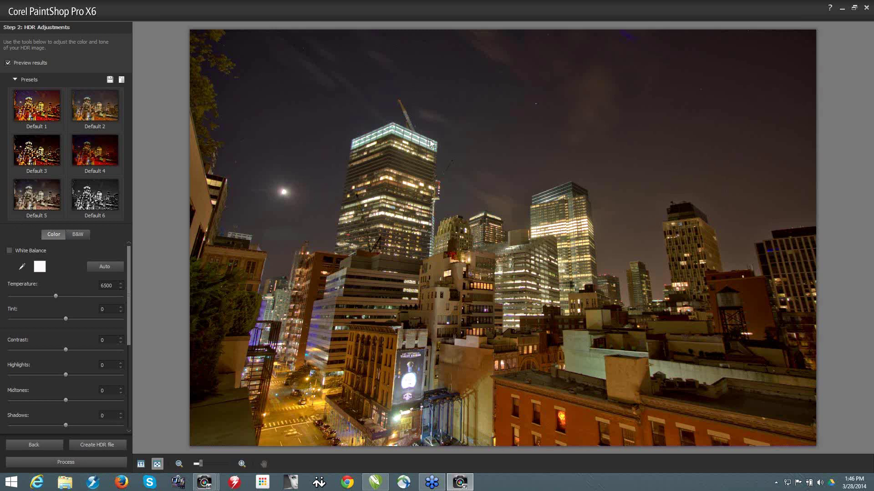
Try the HDR presets Default 1 through Default 5 on the merged skyline image, and close Exposure Merge without processing
left_click(34, 107)
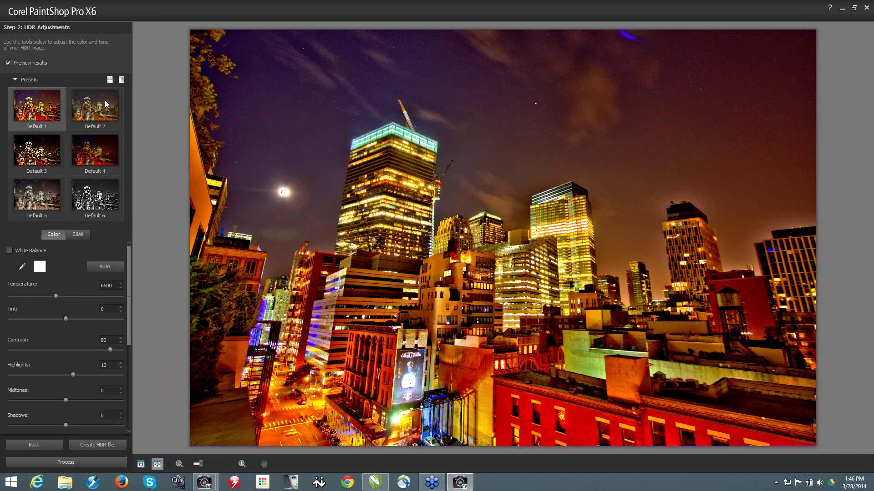
left_click(105, 100)
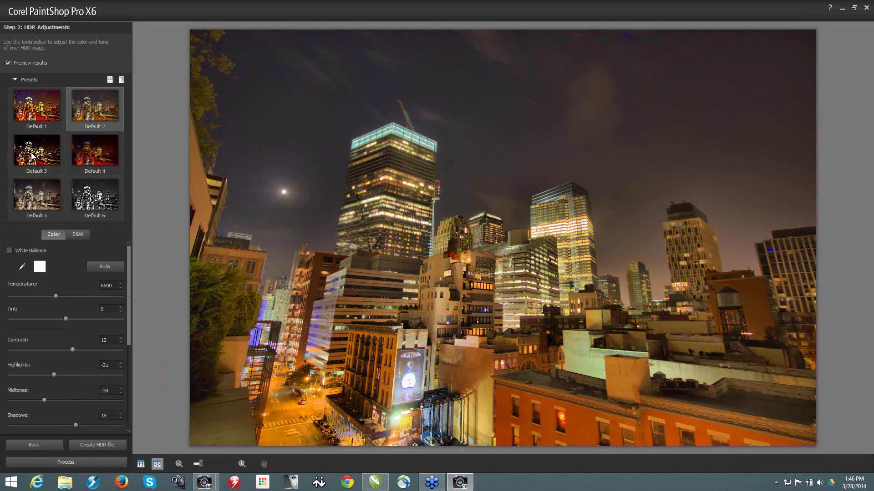
left_click(31, 155)
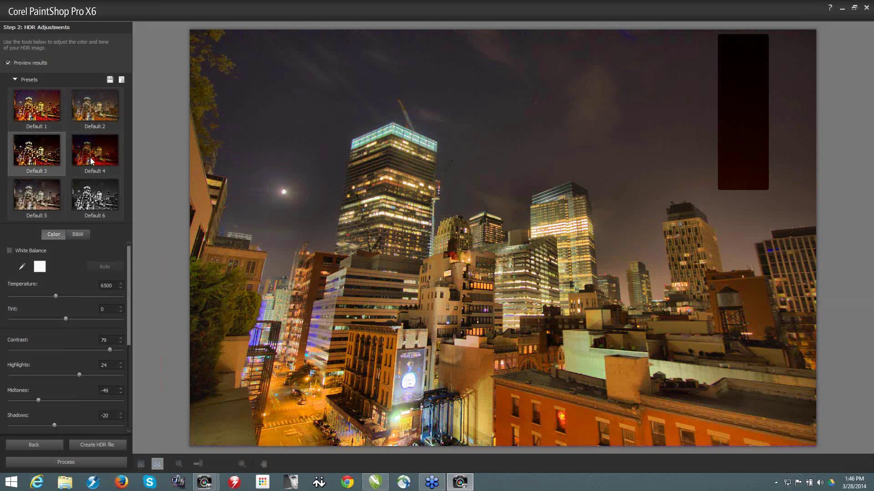
left_click(91, 161)
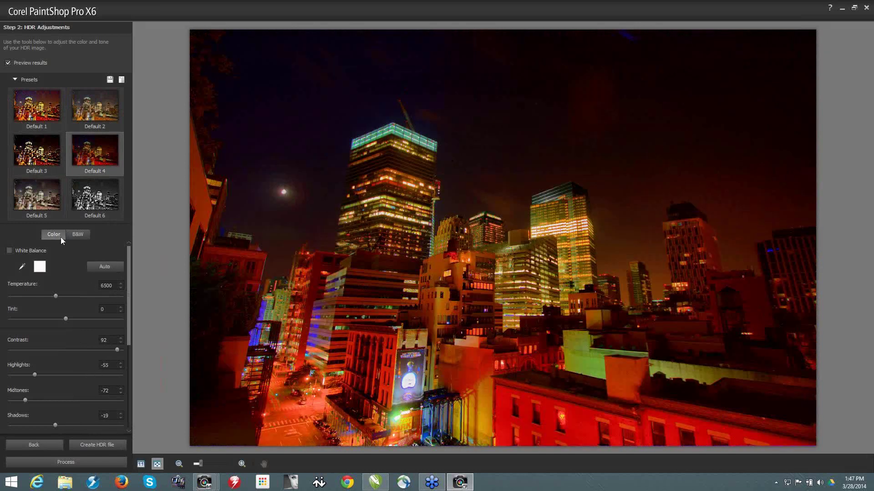
left_click(36, 203)
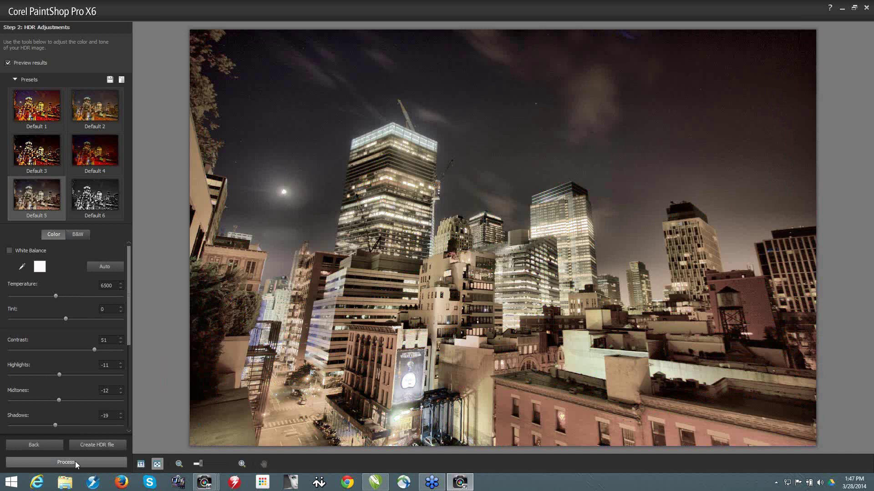
left_click(867, 8)
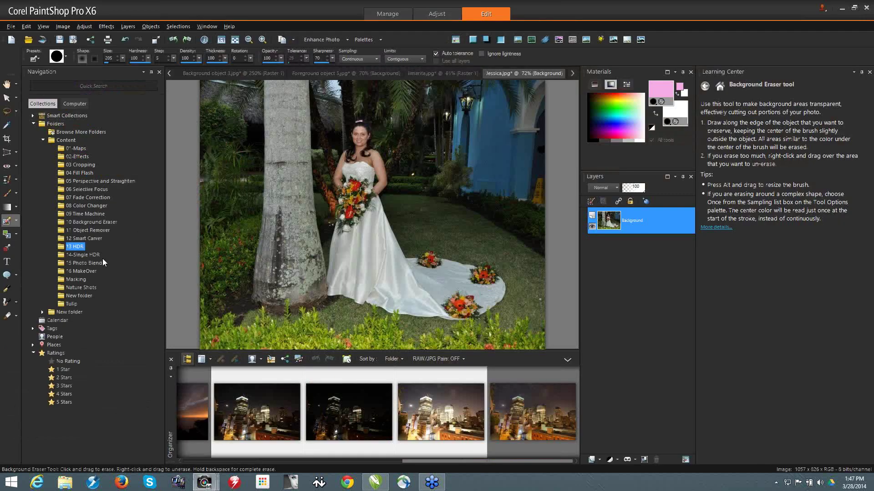
Browse the 14-Single HDR folder, open the 15 Photo Blend folder and select its series of living-room photos
left_click(83, 255)
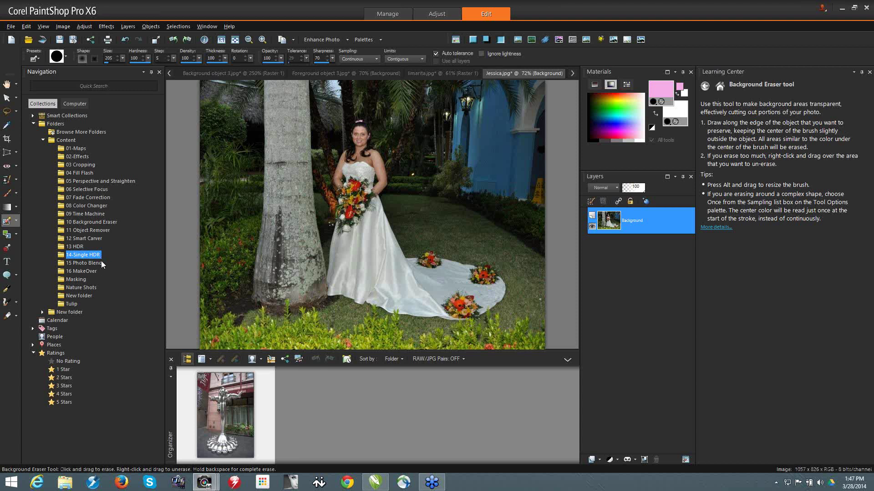
left_click(88, 264)
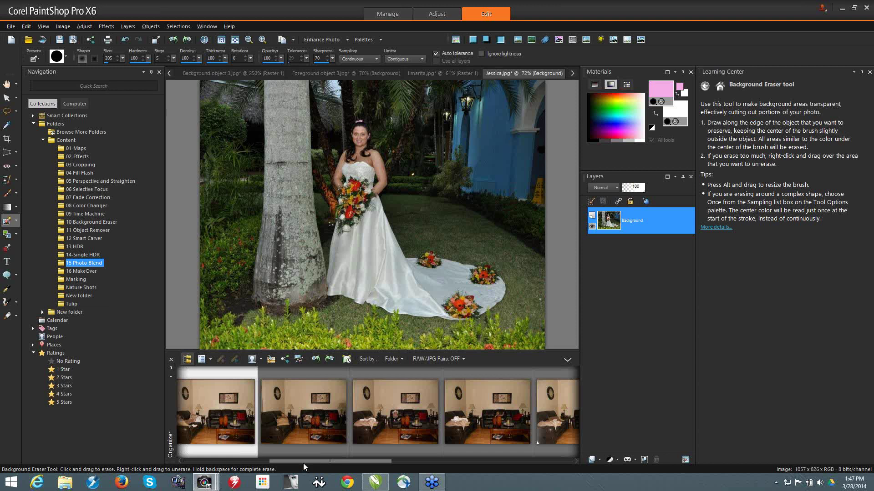
left_click(410, 462)
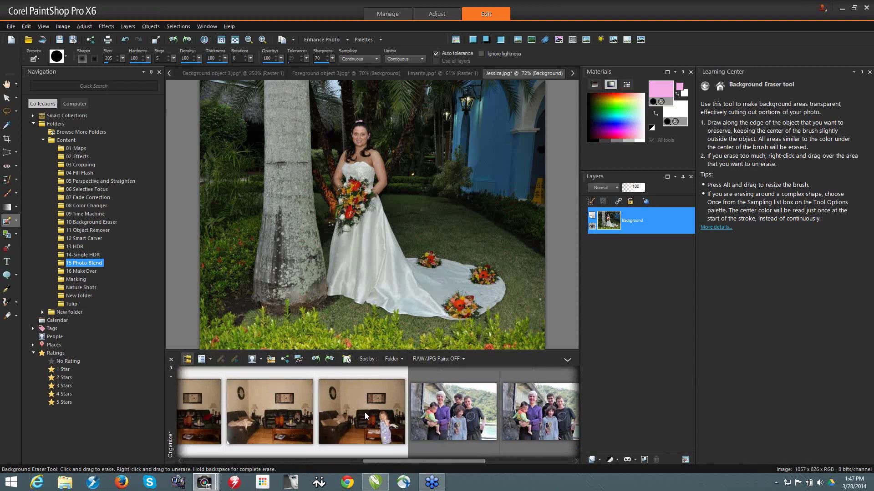
Load the selected living-room photos into Photo Blend and dismiss the Getting Started window
right_click(365, 412)
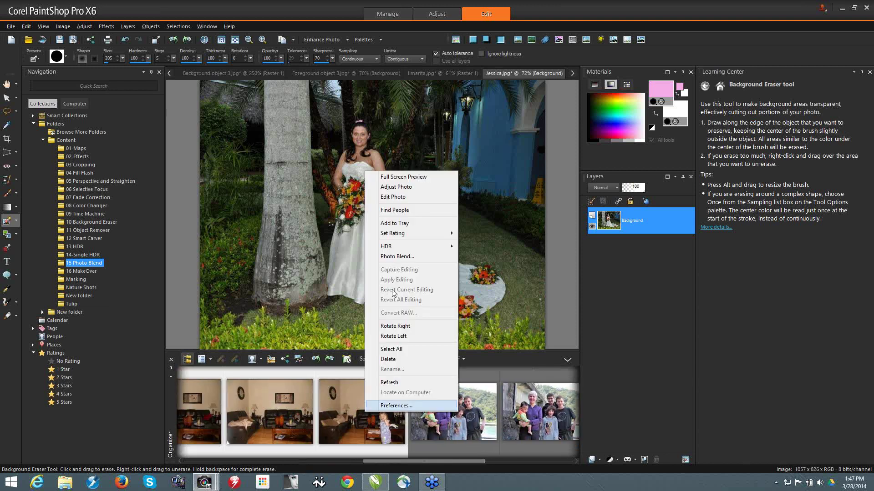
left_click(411, 256)
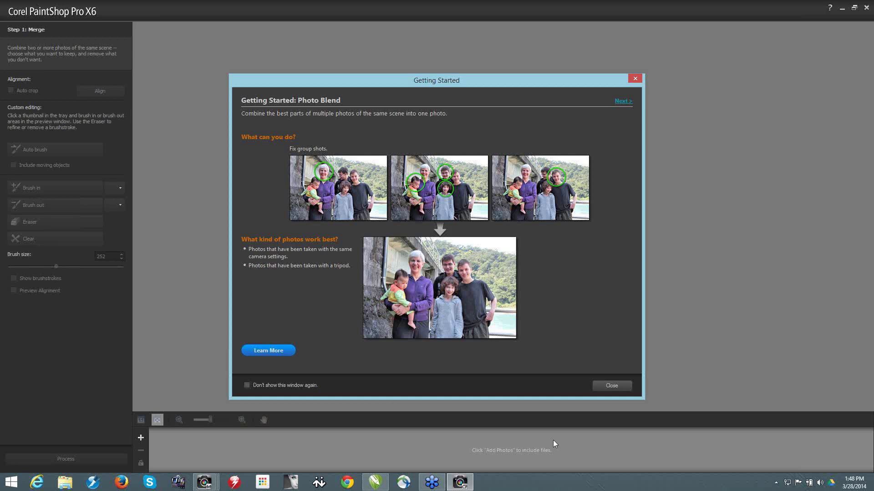
left_click(615, 385)
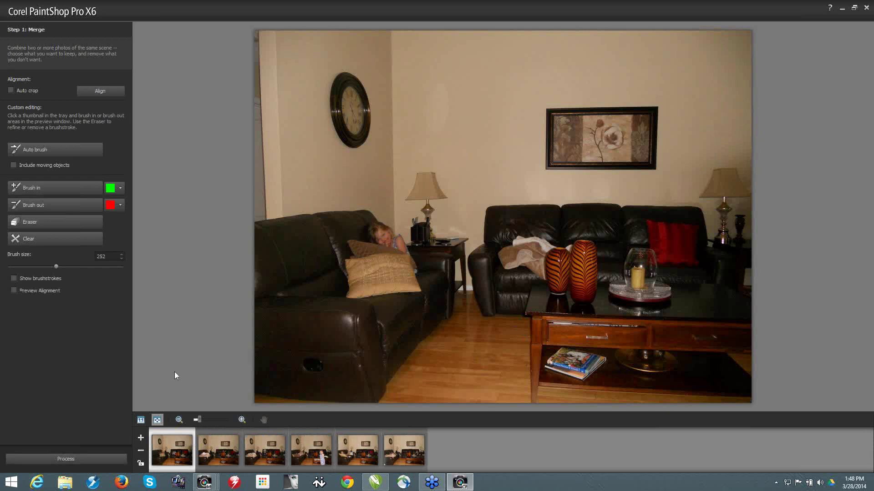
Brush in the girl and the pillows in front of her on the near sofa in the first photo
left_click(36, 190)
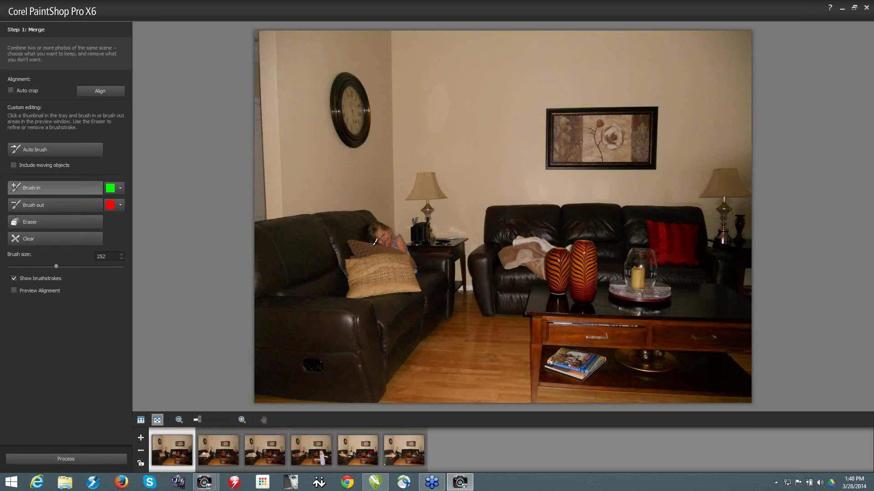
left_click_drag(379, 234, 377, 232)
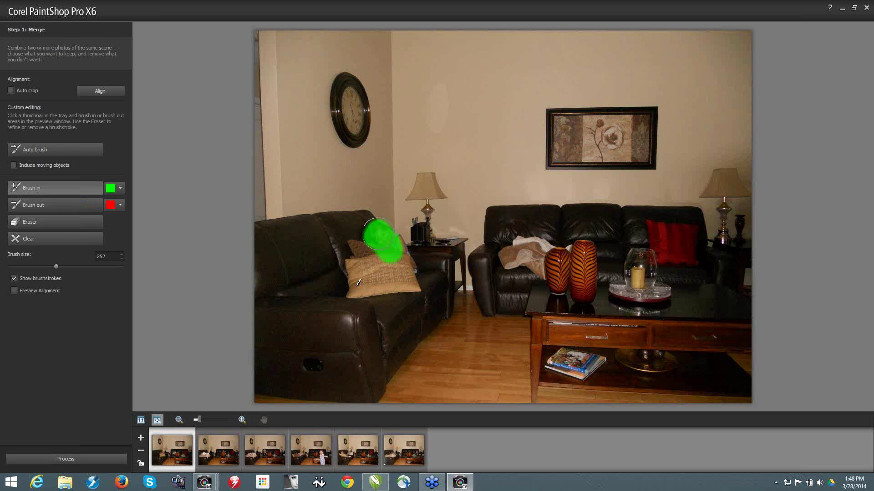
mouse_move(358, 282)
left_mouse_down()
mouse_move(386, 282)
mouse_move(369, 230)
left_mouse_up()
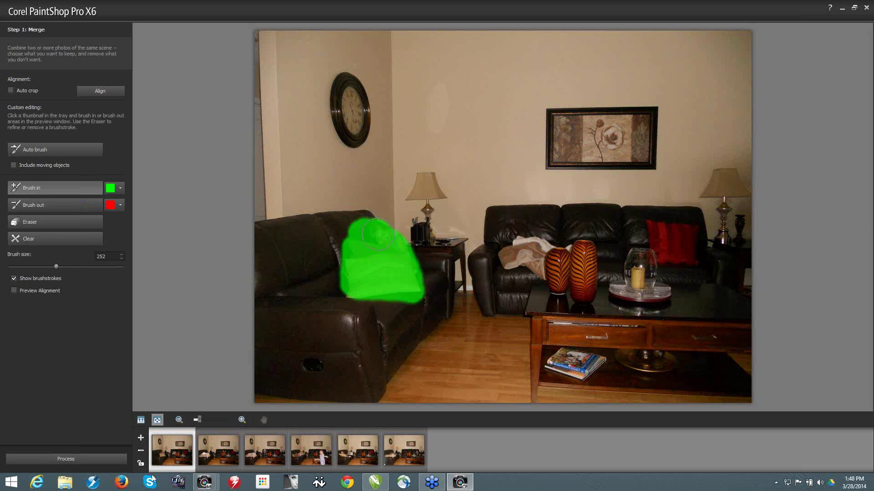
Brush in the girl behind the vases in the second photo and the girl with the white hat in the third
left_click(206, 451)
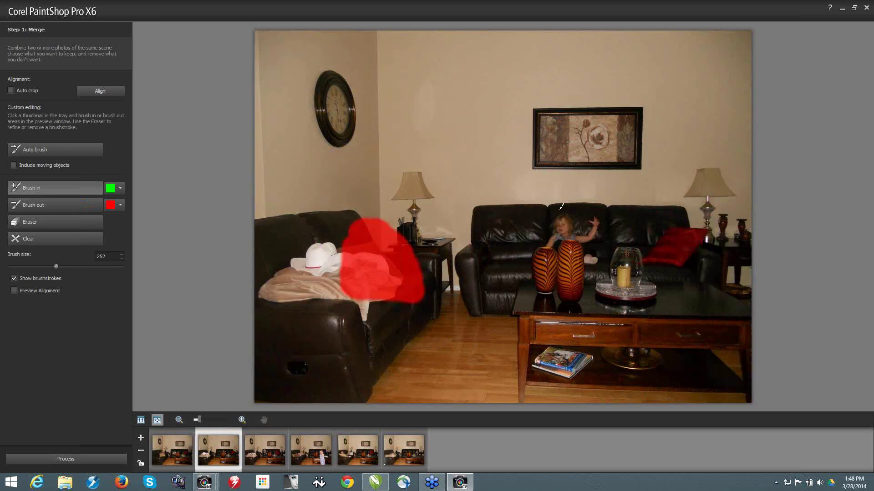
mouse_move(564, 211)
left_mouse_down()
mouse_move(550, 237)
mouse_move(597, 223)
left_mouse_up()
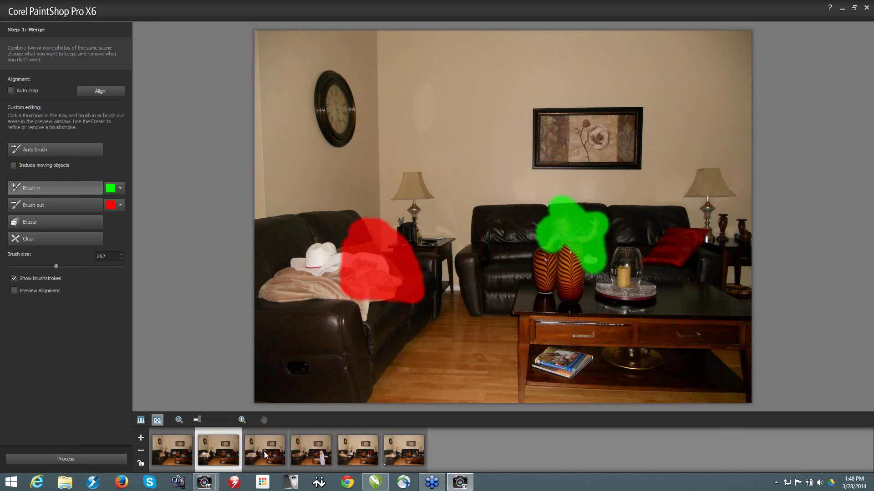
left_click(264, 451)
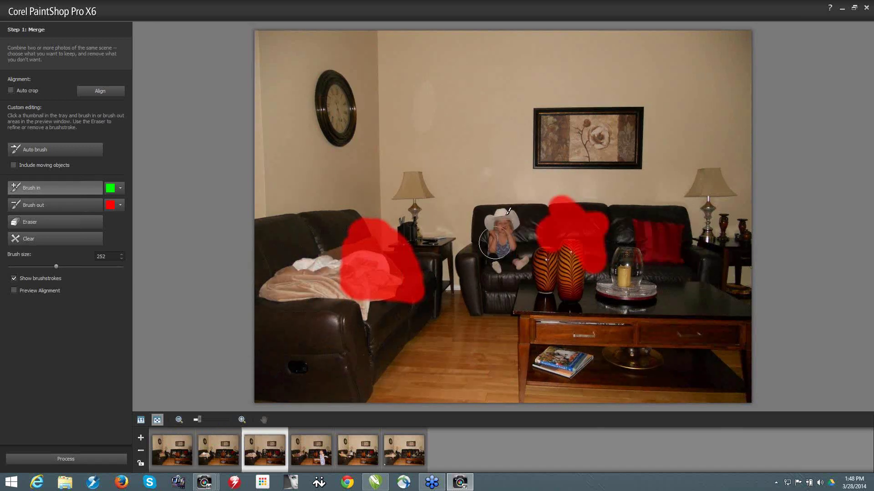
mouse_move(495, 244)
left_mouse_down()
mouse_move(498, 273)
mouse_move(500, 227)
mouse_move(513, 213)
left_mouse_up()
Brush in the standing girl and the white toy beside her on the coffee table in the fourth photo
left_click(313, 450)
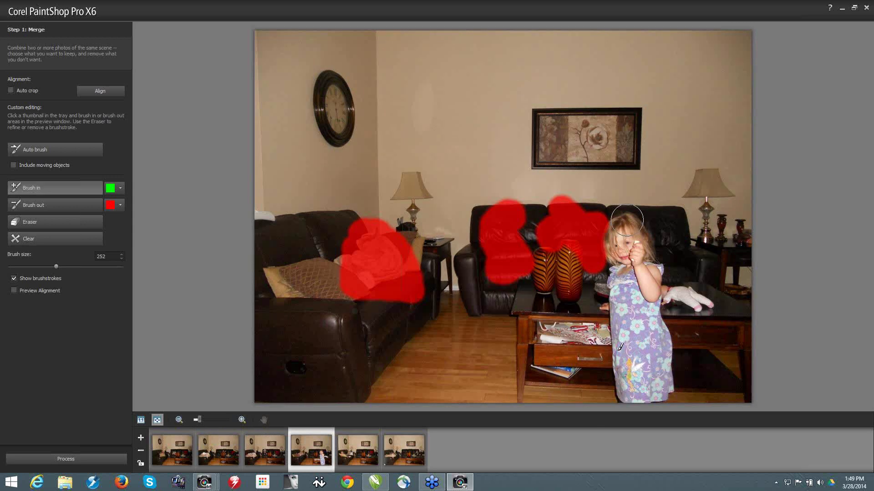
left_click_drag(627, 220, 656, 390)
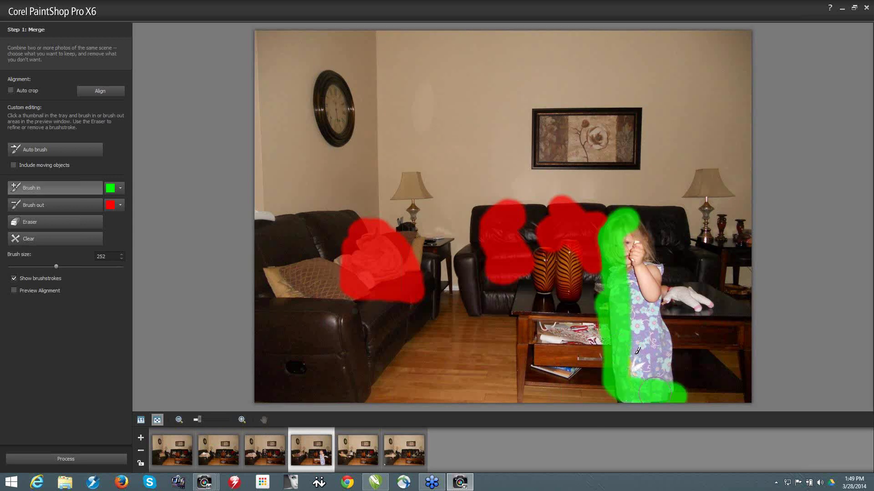
mouse_move(637, 351)
left_mouse_down()
mouse_move(640, 293)
mouse_move(710, 305)
left_mouse_up()
Brush in the girl lying on the near sofa in the fifth photo and the girl at the rear sofa's far end in the sixth
left_click(365, 449)
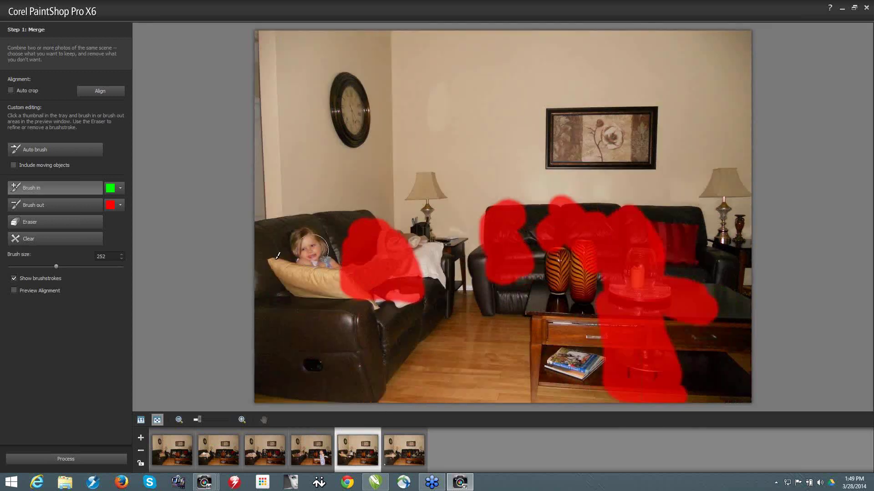
mouse_move(278, 255)
left_mouse_down()
mouse_move(311, 239)
mouse_move(366, 284)
mouse_move(408, 298)
left_mouse_up()
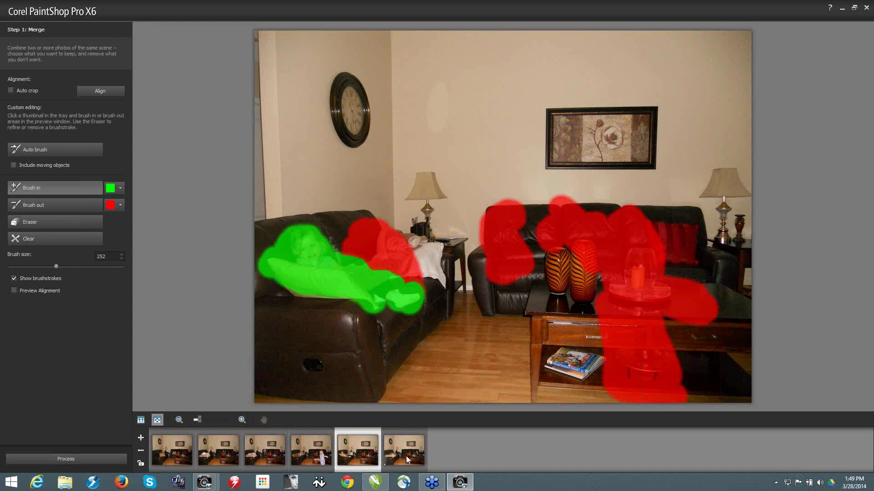
left_click(405, 456)
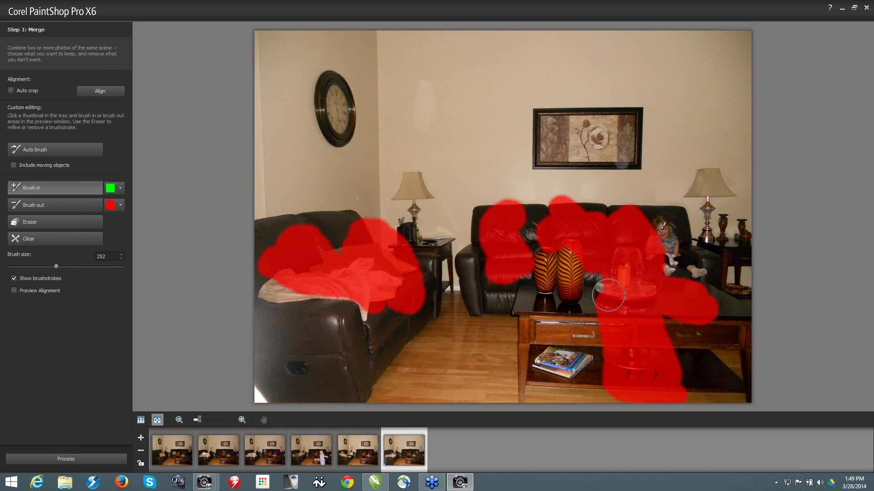
left_click_drag(659, 229, 656, 253)
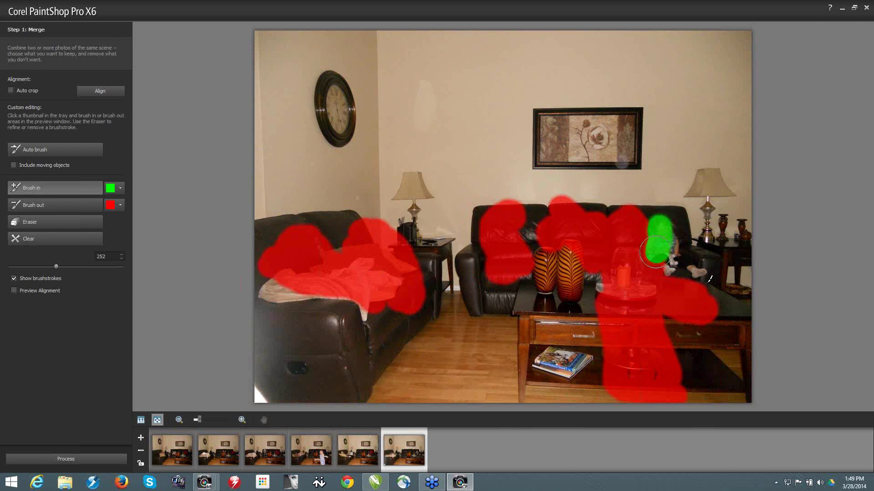
left_click_drag(710, 279, 677, 281)
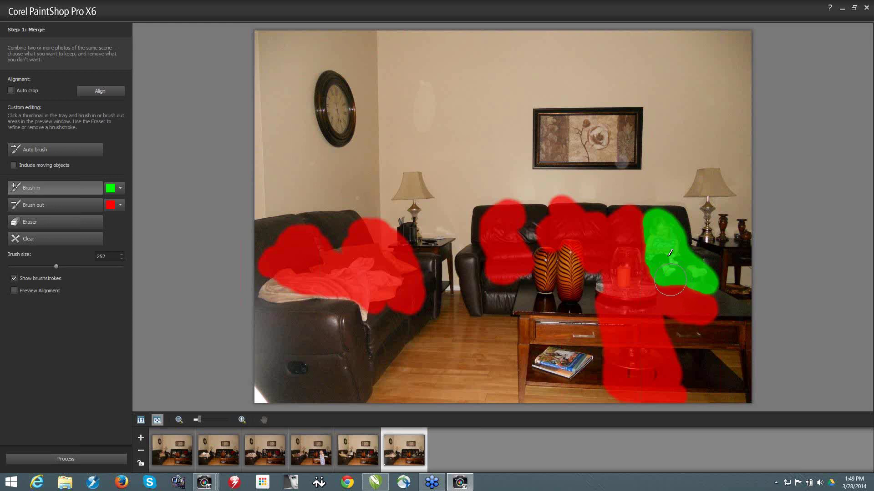
Go back through the photos in the tray to review their brushed-in and brushed-out areas
left_click(359, 452)
left_click(311, 448)
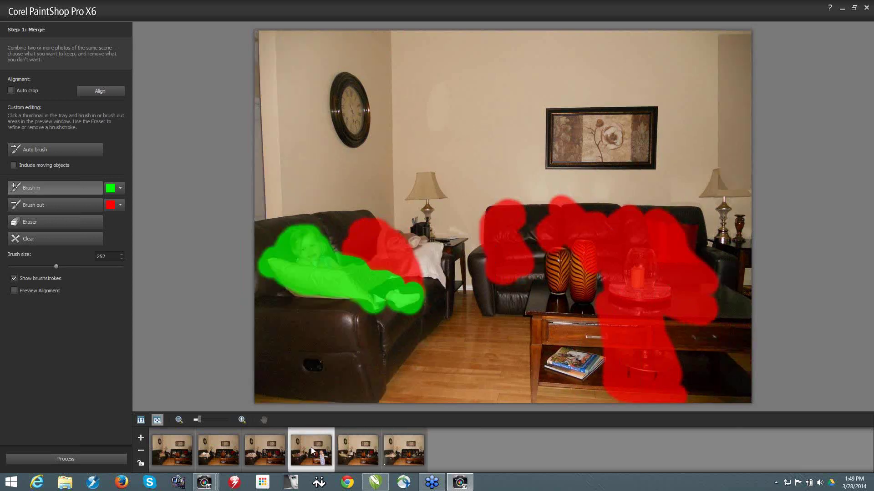
left_click(277, 442)
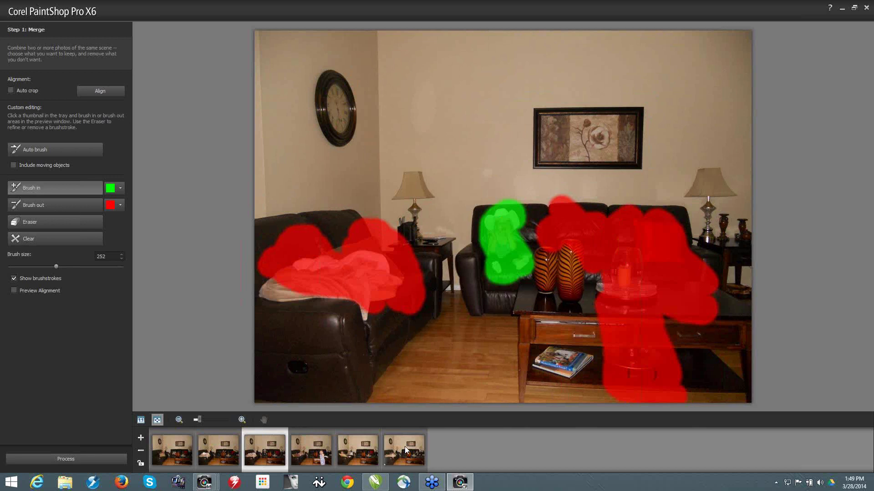
left_click(405, 446)
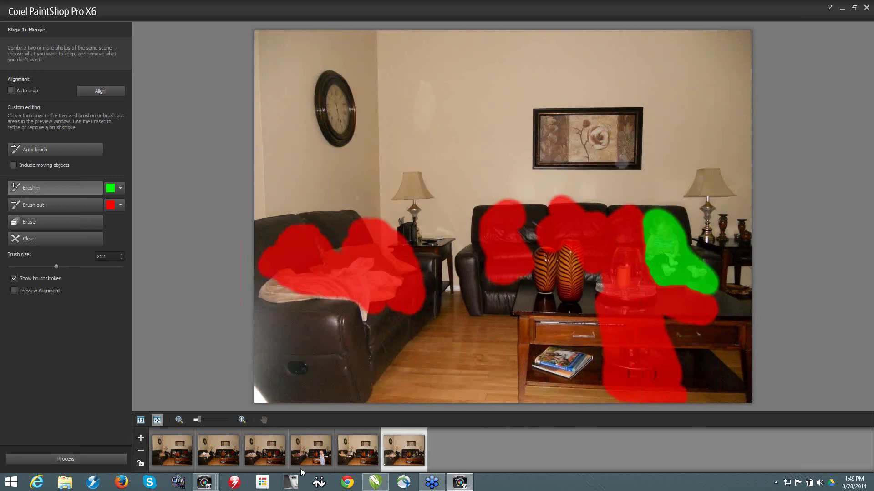
left_click(365, 453)
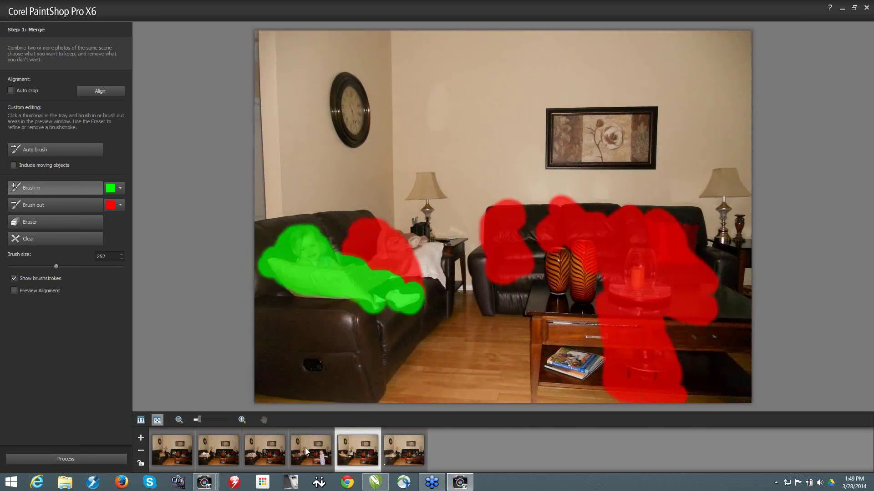
left_click(305, 447)
left_click(267, 450)
left_click(179, 445)
Select the third photo and process the marked photos into one blended image
left_click(265, 446)
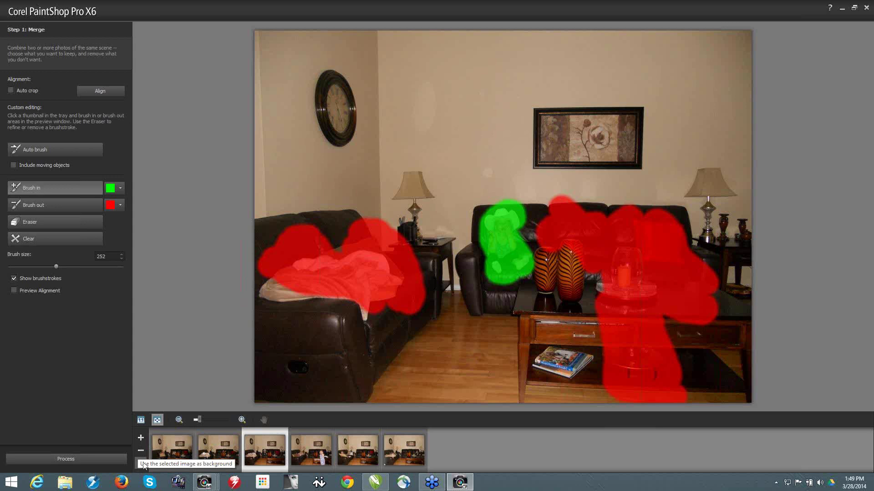
left_click(55, 462)
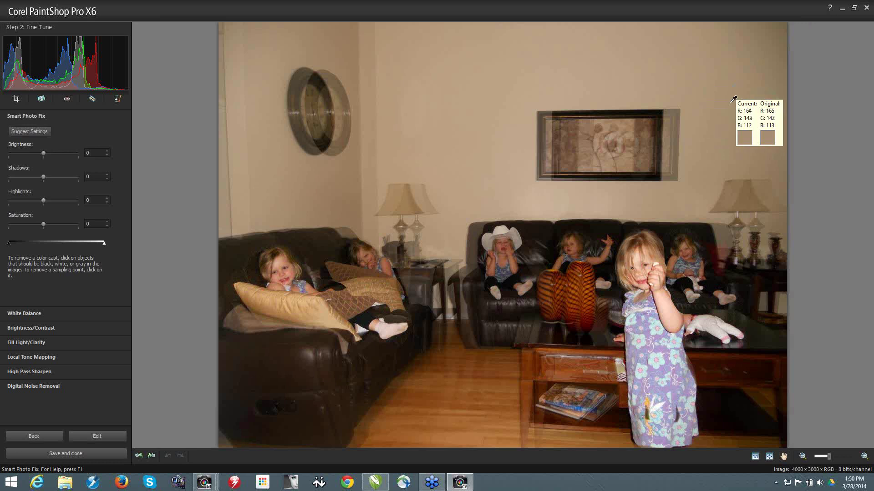
Close Photo Blend without saving the blended image
left_click(866, 10)
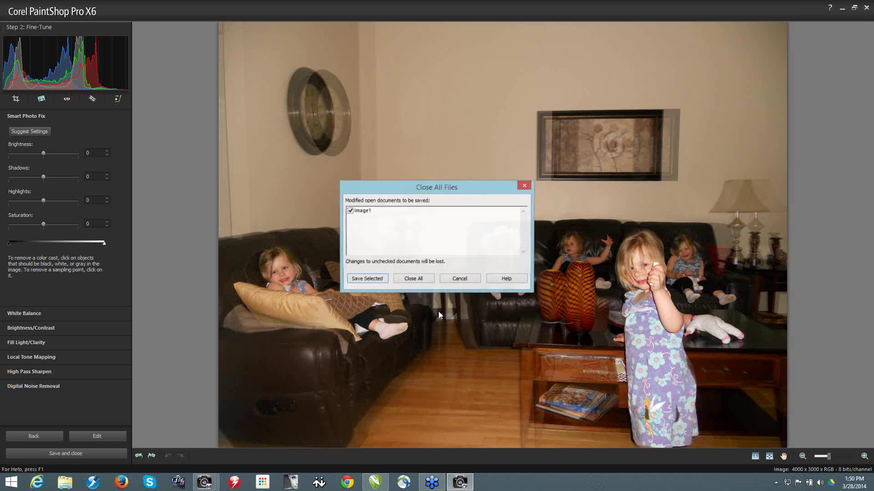
left_click(414, 279)
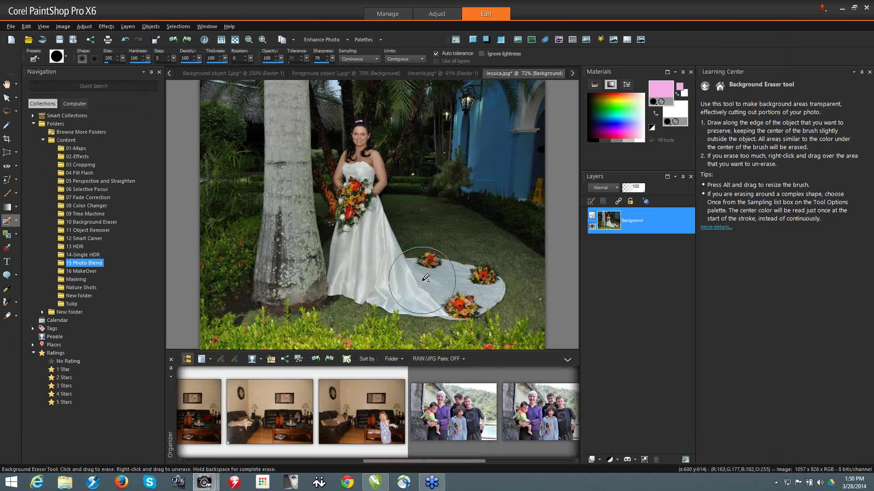
Open the retouched and the original close-up portraits of the woman from the 16 MakeOver folder and compare them
left_click(87, 271)
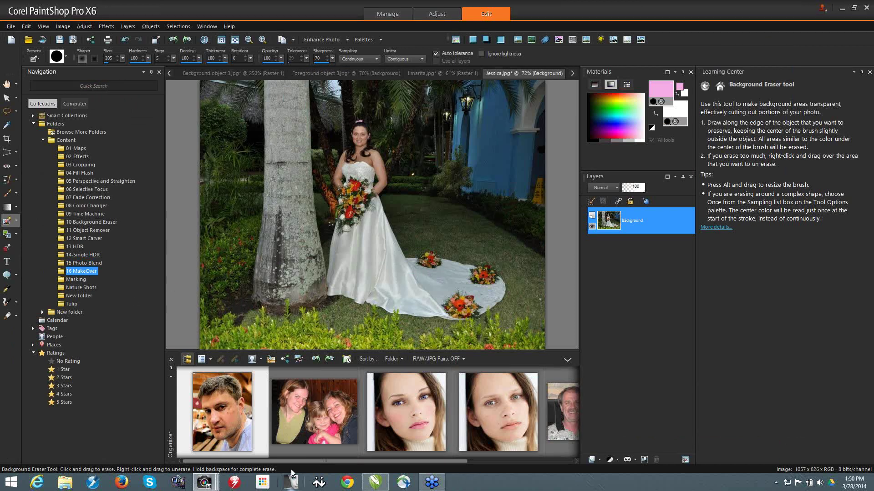
left_click_drag(417, 463, 473, 460)
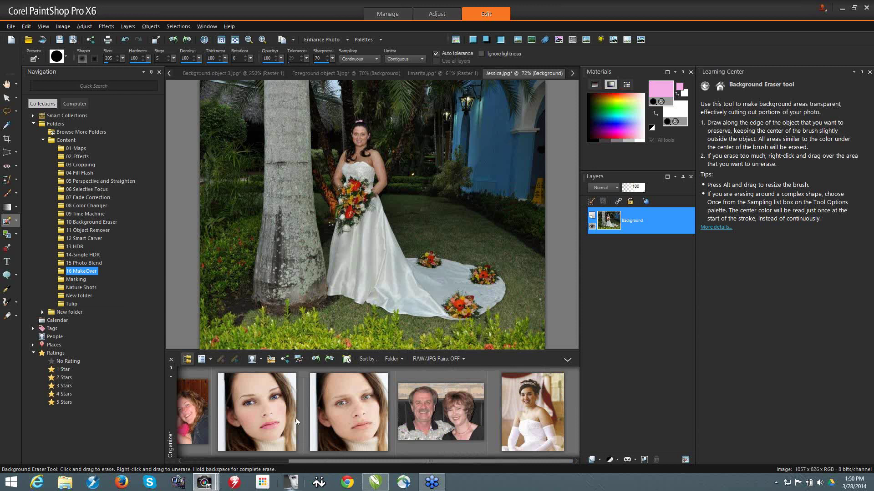
double_click(263, 410)
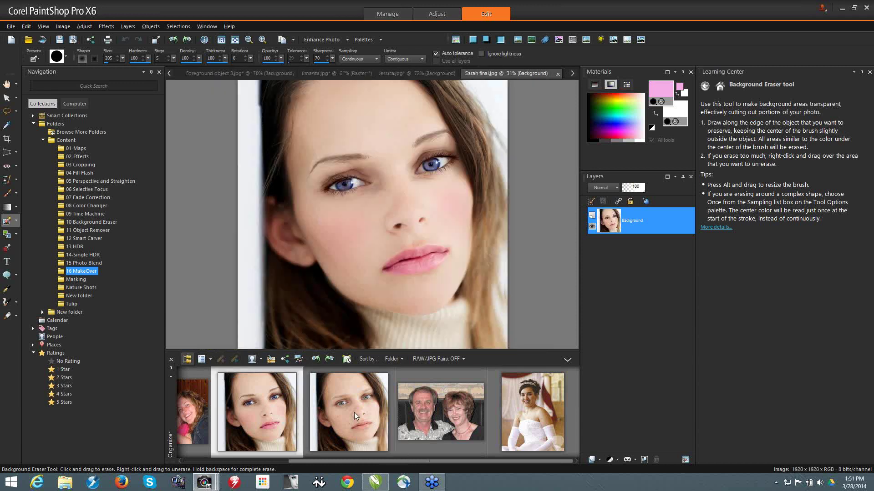
double_click(353, 411)
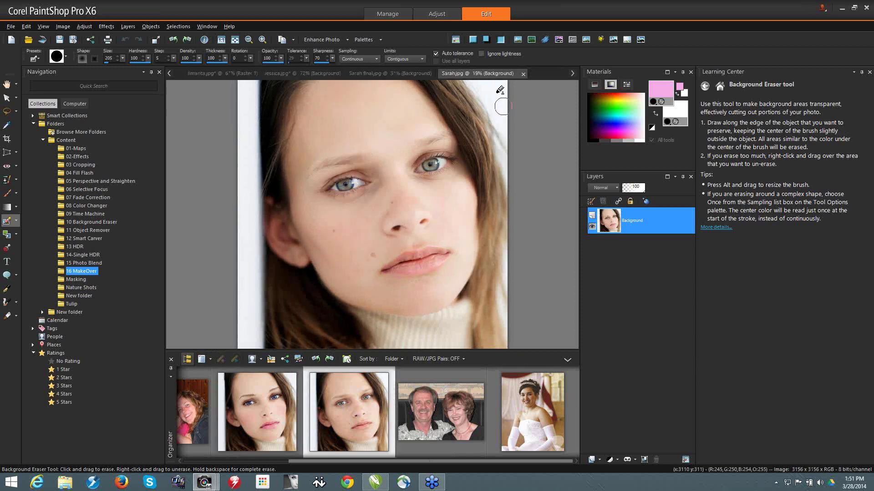
left_click(406, 73)
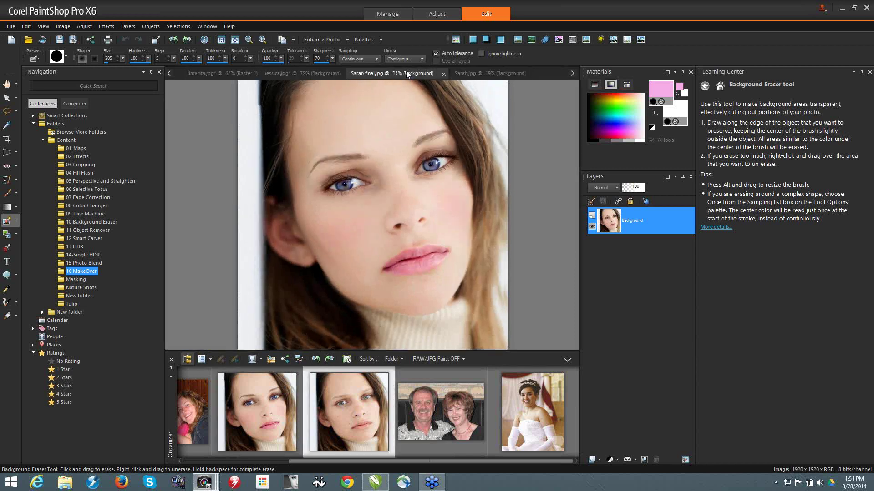
left_click(471, 75)
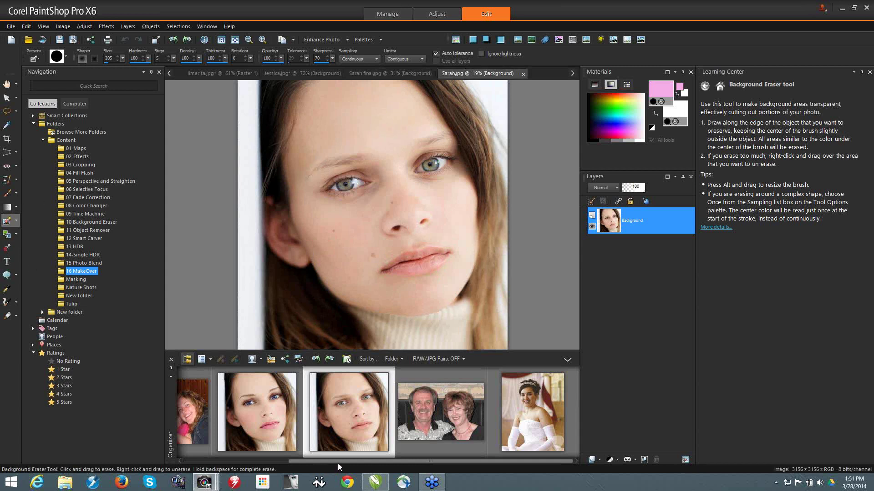
Open thinnify_before.jpg and slim the woman in the white gown with the Makeover tool's Thinify mode
double_click(533, 408)
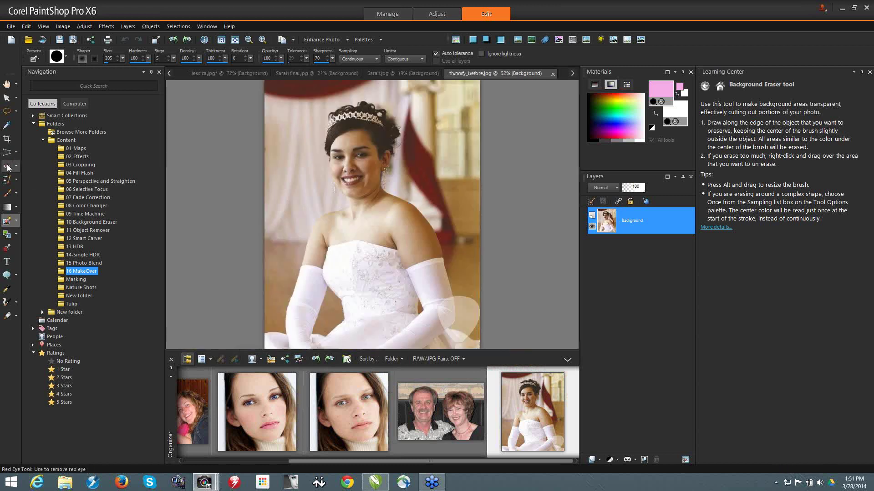
left_click(17, 167)
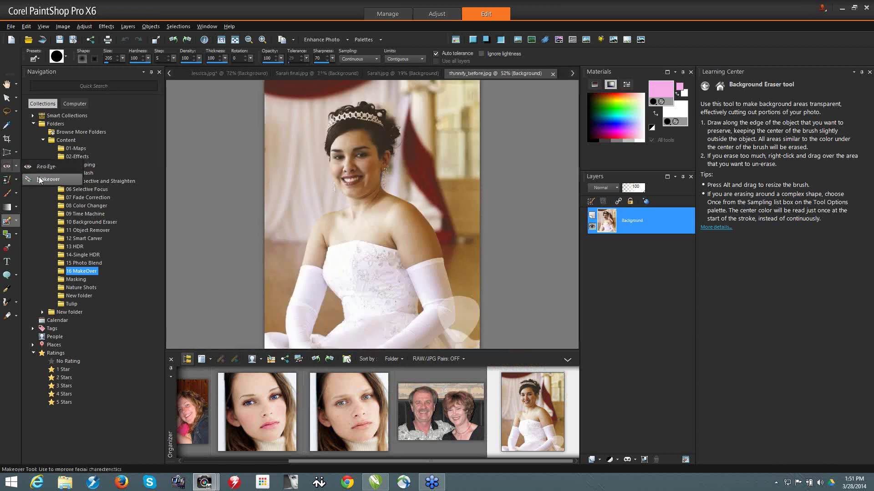
left_click(39, 180)
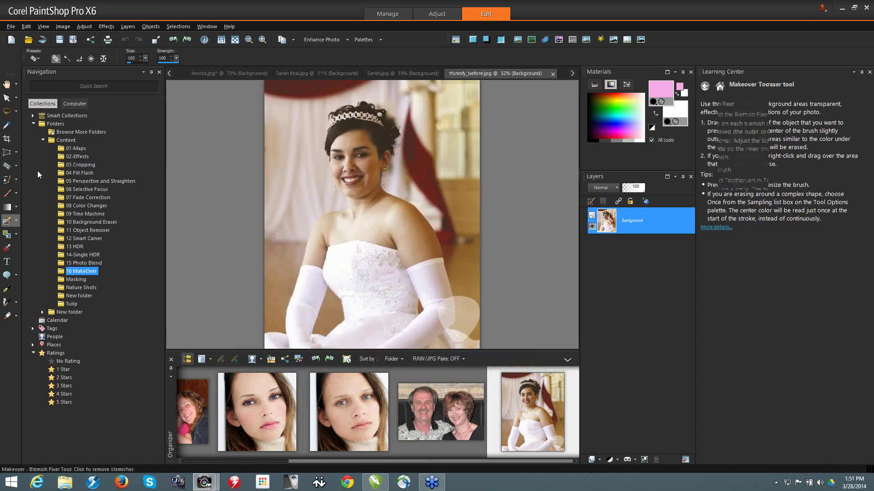
left_click(102, 59)
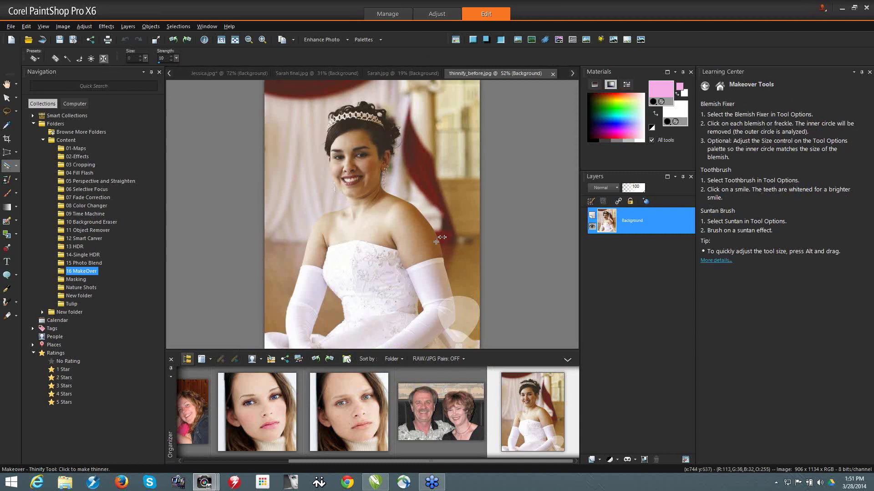
left_click(394, 245)
left_click(394, 246)
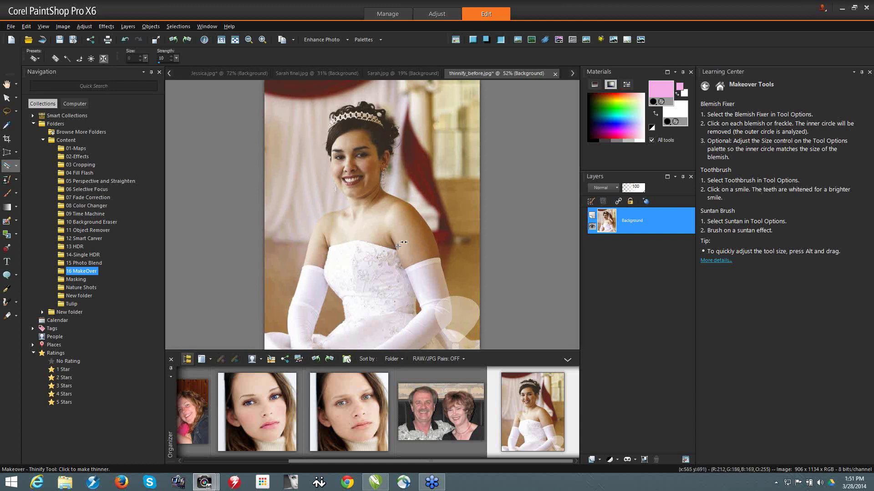
Slim the upper body and arm of the woman in the white gown further with Thinify
left_click(392, 245)
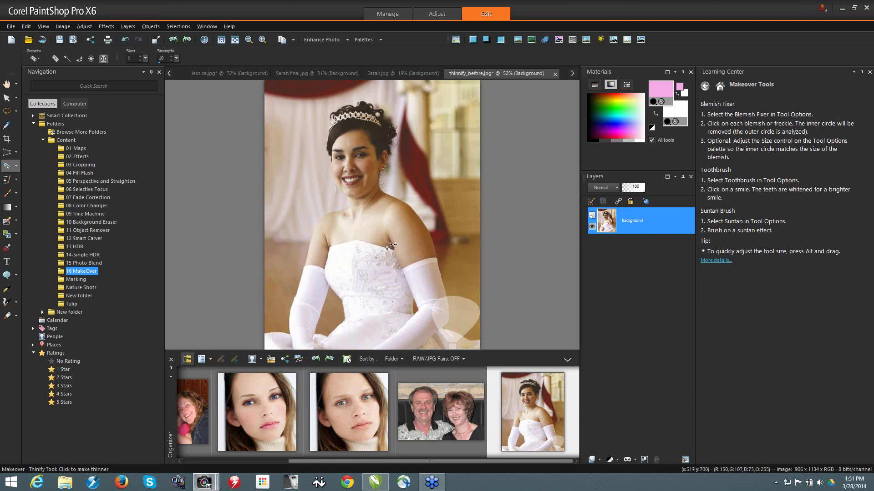
left_click(421, 246)
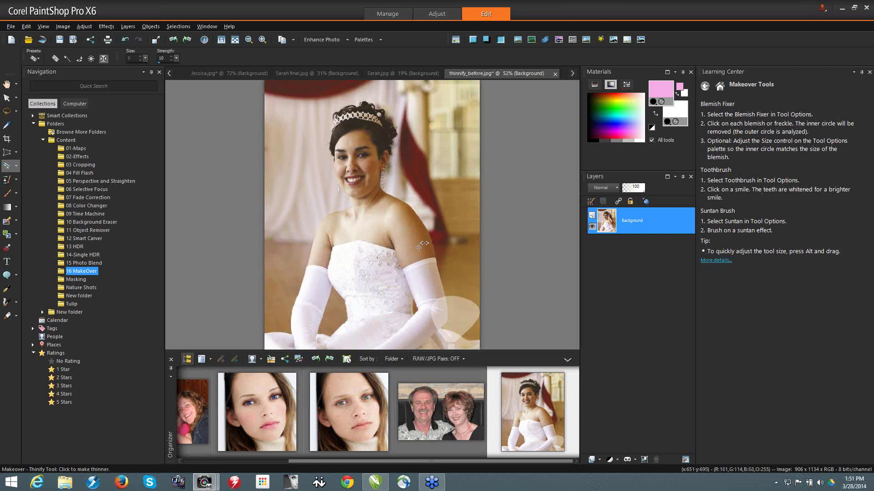
left_click(419, 247)
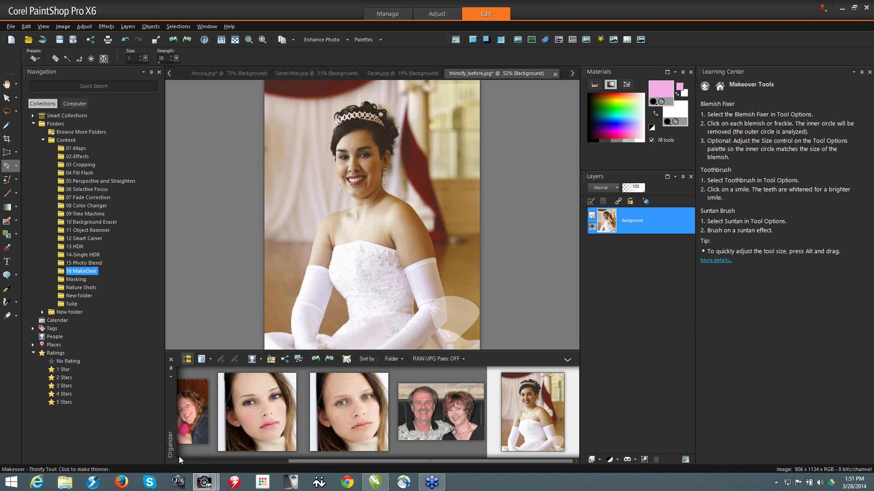
Open makeover.JPG, the photo of two women with a small girl, from the 16 MakeOver folder
scroll(318, 394, "up", 3)
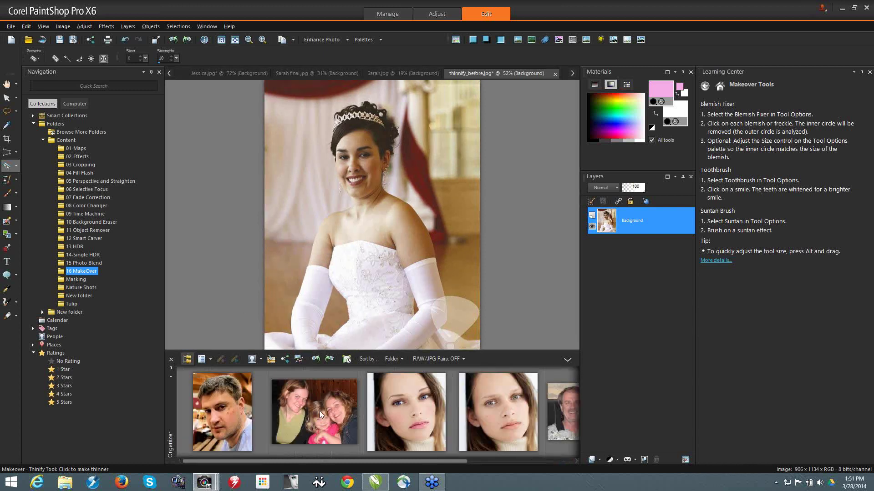
double_click(319, 411)
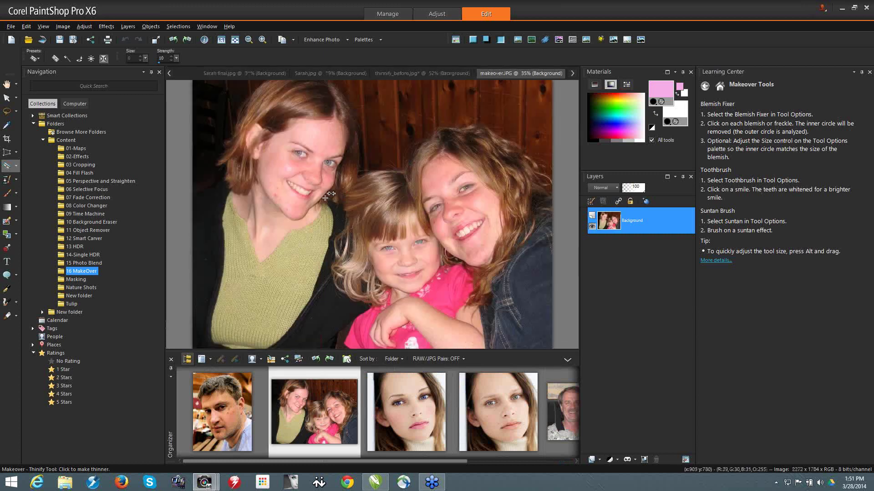
scroll(308, 172, "up", 4)
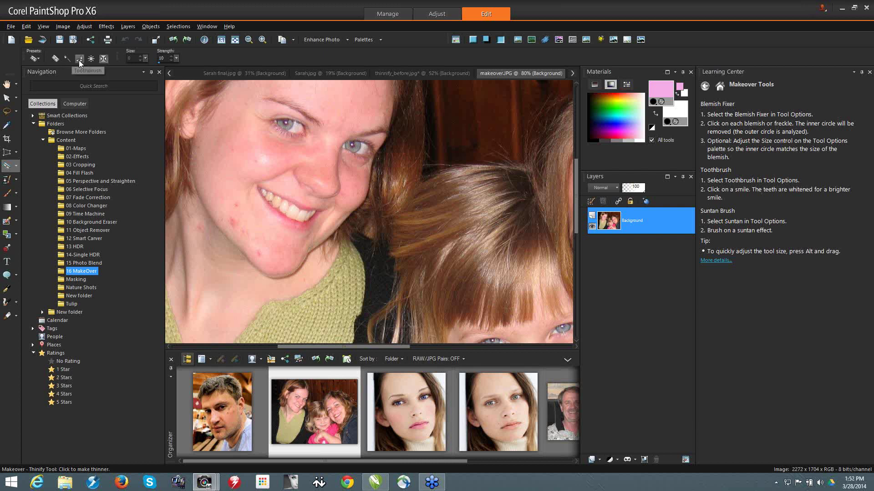
Remove the blemishes on the cheeks, chin and temple of the woman in the green sweater using the Blemish Fixer at size 45
left_click(56, 59)
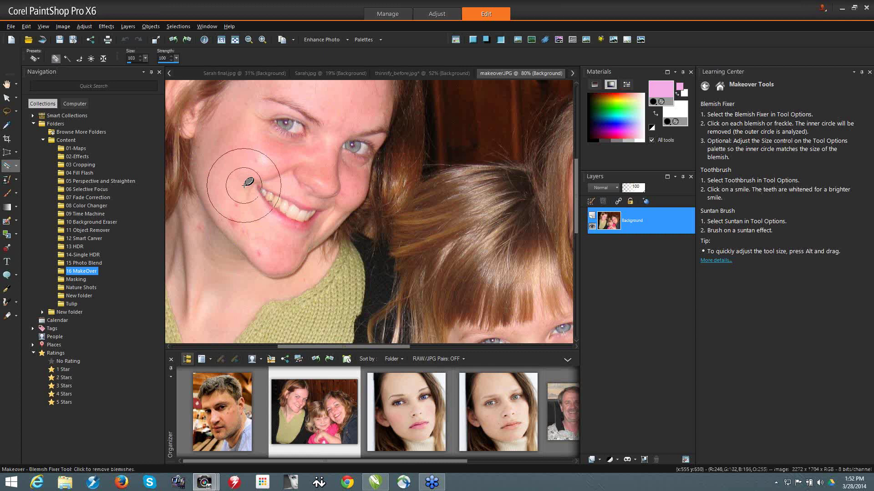
mouse_move(234, 185)
left_mouse_down()
mouse_move(238, 242)
mouse_move(235, 204)
left_mouse_up()
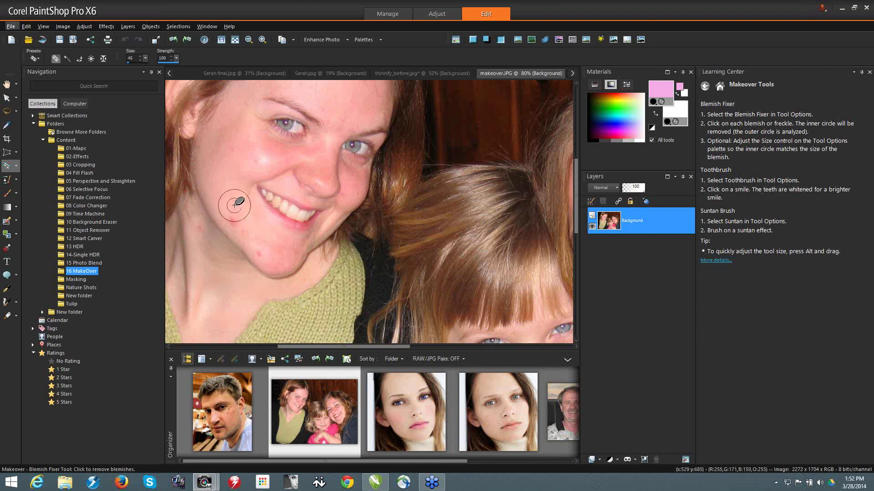
left_click(235, 203)
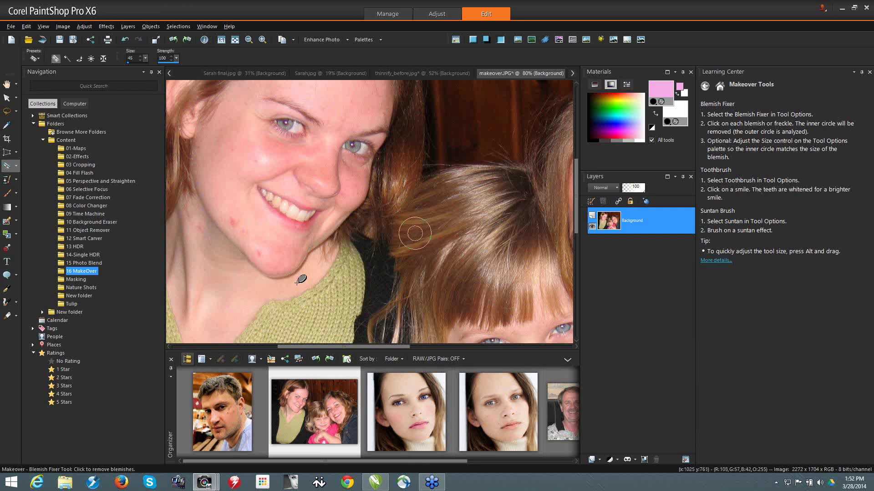
left_click(233, 221)
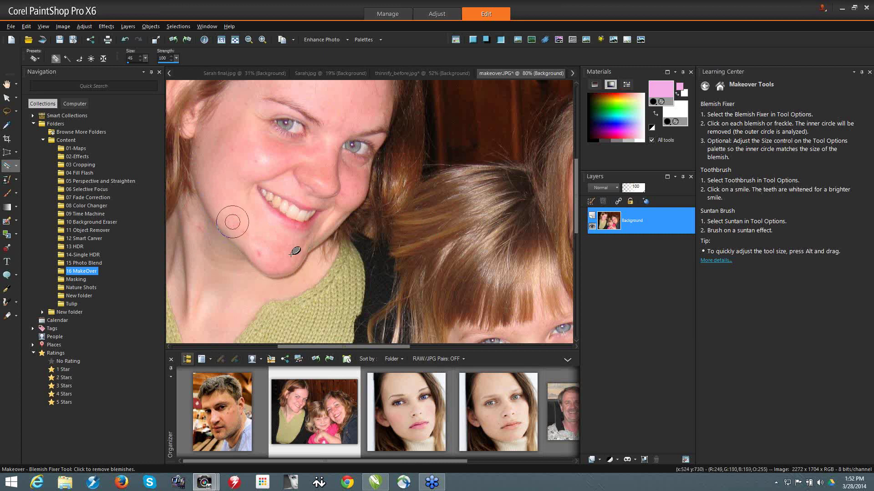
left_click(259, 254)
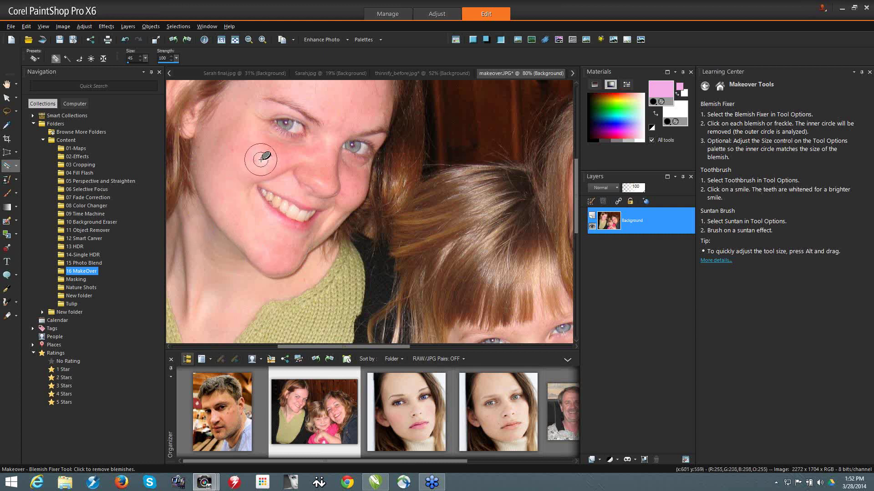
left_click(245, 179)
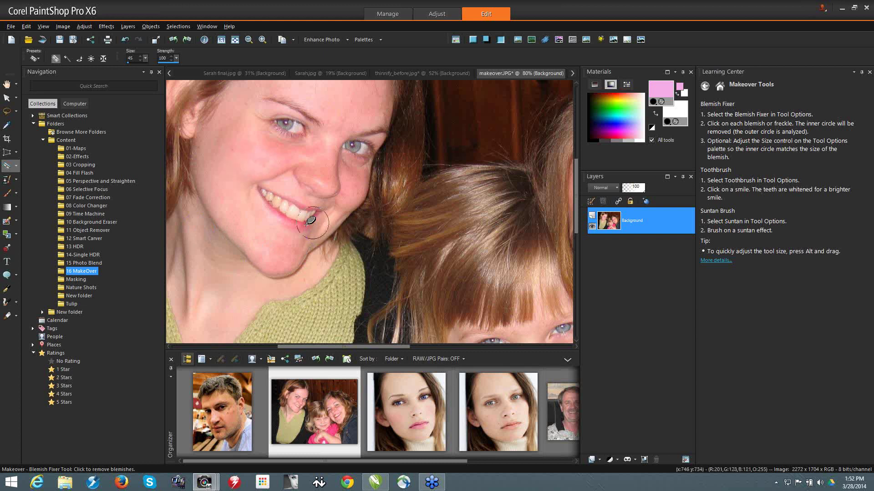
left_click(266, 193)
scroll(283, 192, "down", 3)
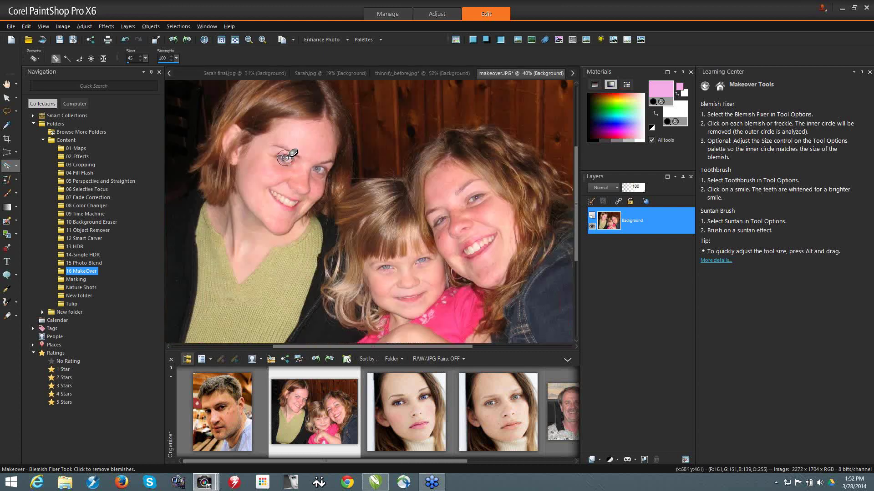
scroll(291, 151, "up", 3)
scroll(341, 158, "up", 1)
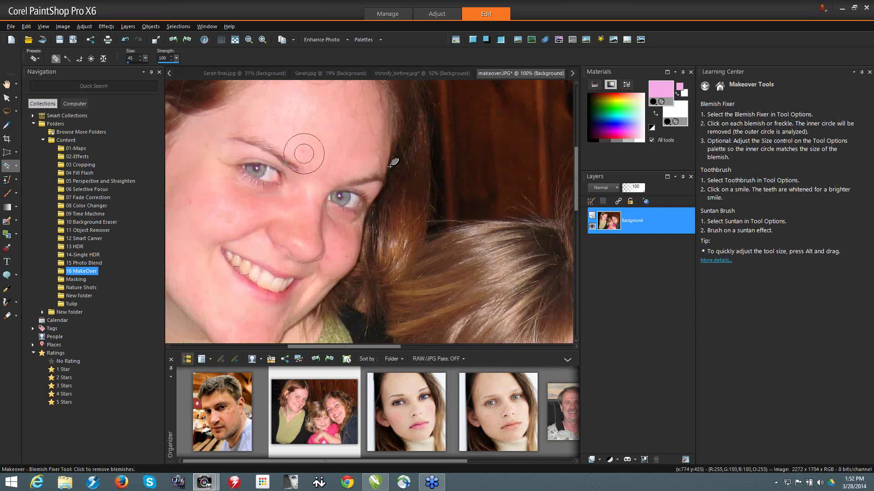
left_click(181, 146)
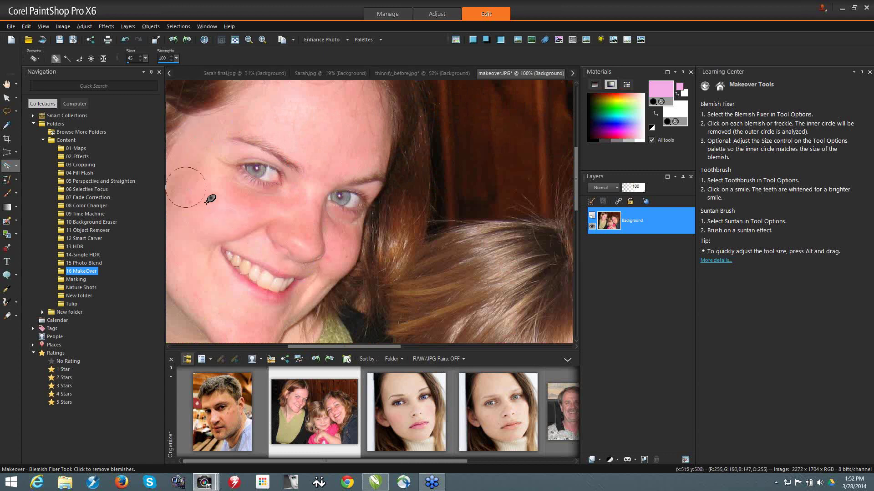
Whiten the teeth of the woman in the green sweater with the Toothbrush at strength 50
left_click(67, 58)
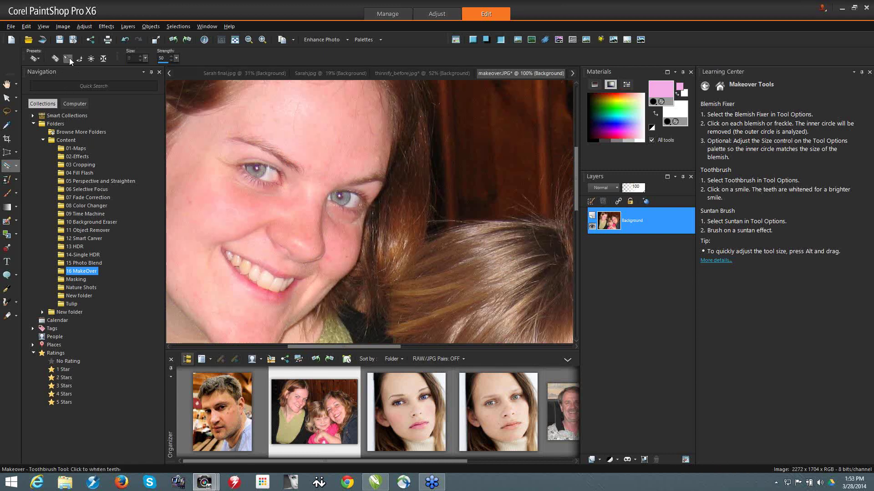
left_click(245, 268)
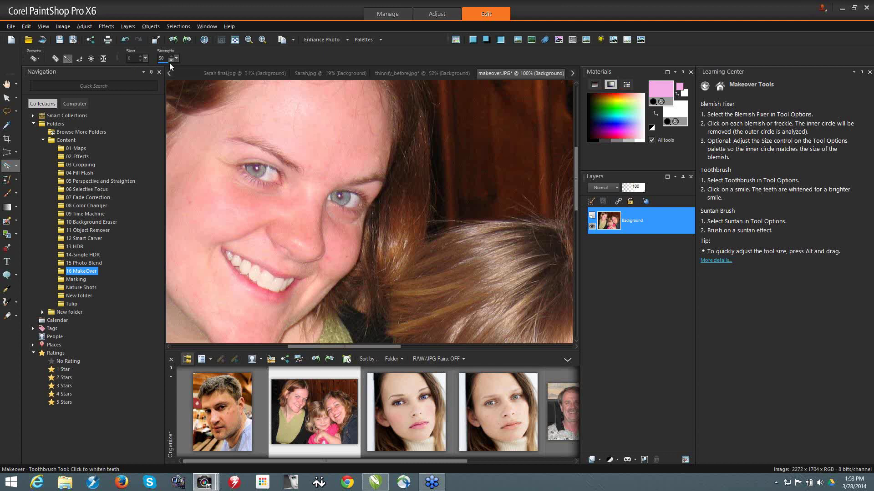
Try the Toothbrush at strength 65 on the skin above the woman's mouth, and undo the whitening
left_click_drag(165, 63, 171, 64)
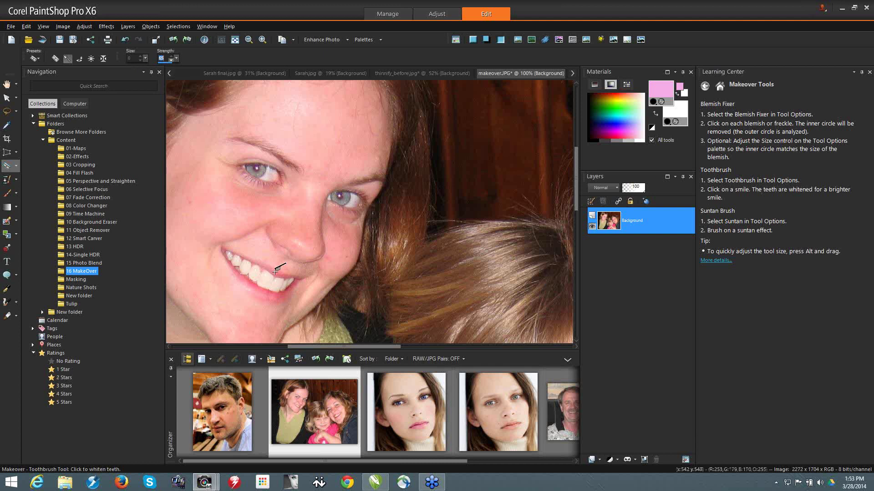
left_click(293, 260)
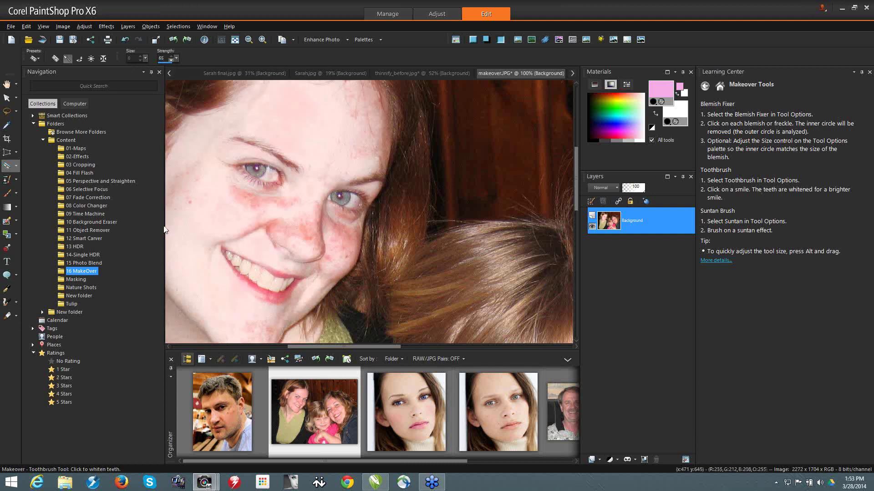
key("ctrl+z")
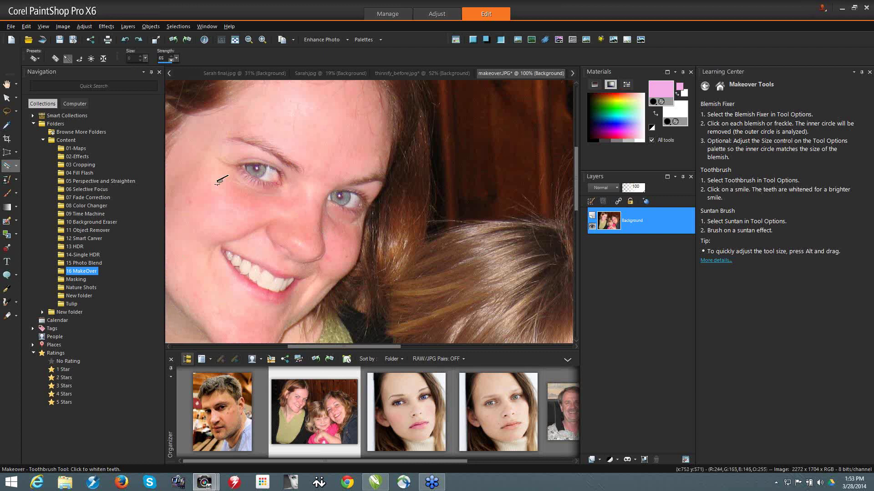
Switch to the Red Eye tool and back to the Makeover tool, choosing its Eye Drop mode
left_click(18, 167)
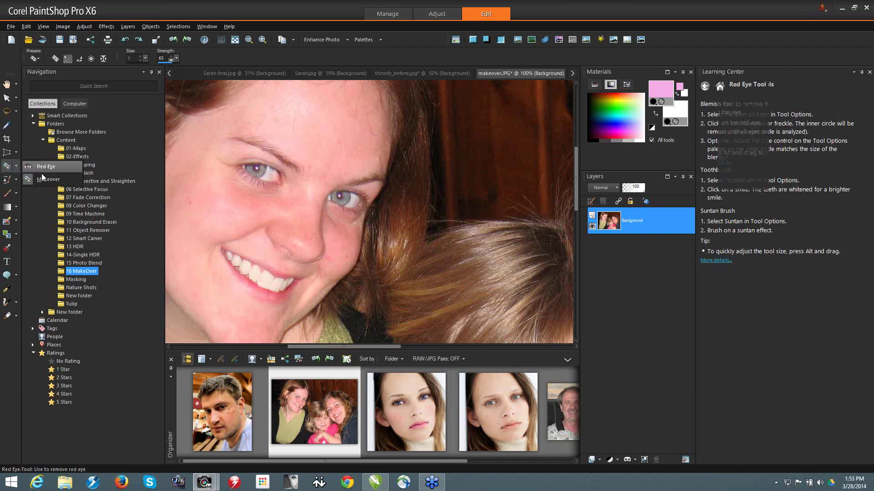
left_click(43, 167)
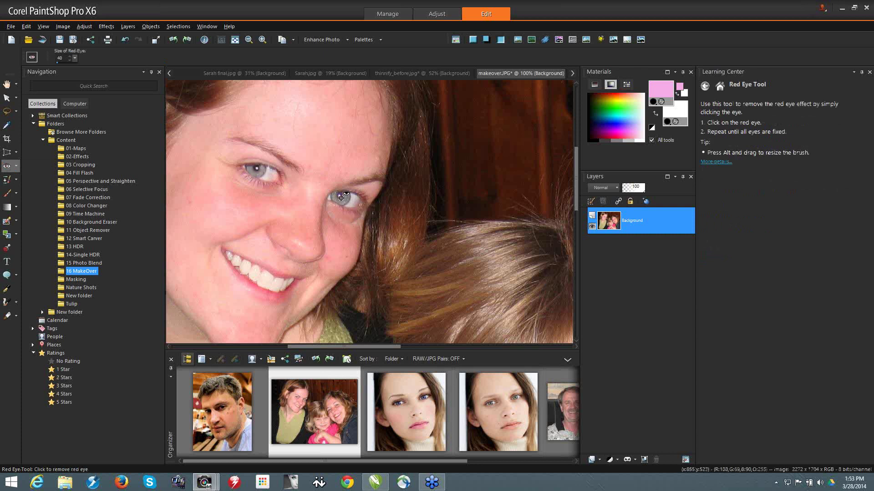
left_click(17, 166)
left_click(51, 179)
left_click(79, 59)
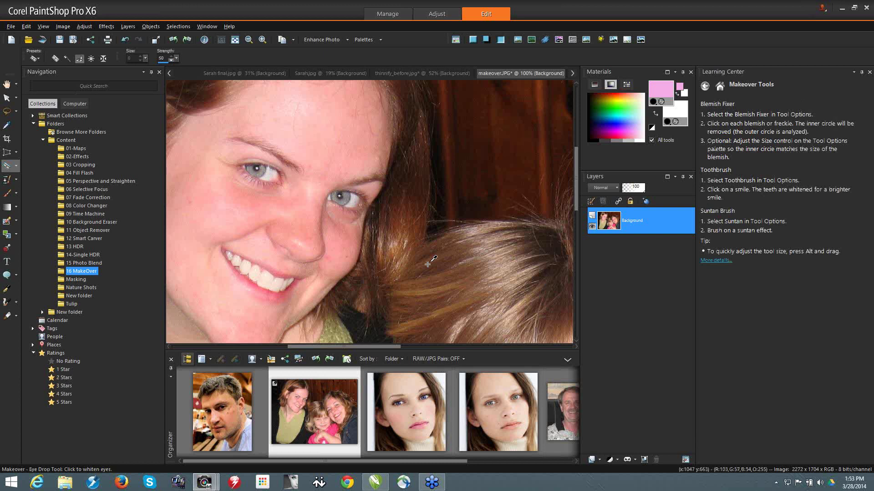
Show the unretouched close-up portrait of the woman and extend a Crop area over nearly the whole photo, about 3154 × 3149 pixels
double_click(504, 417)
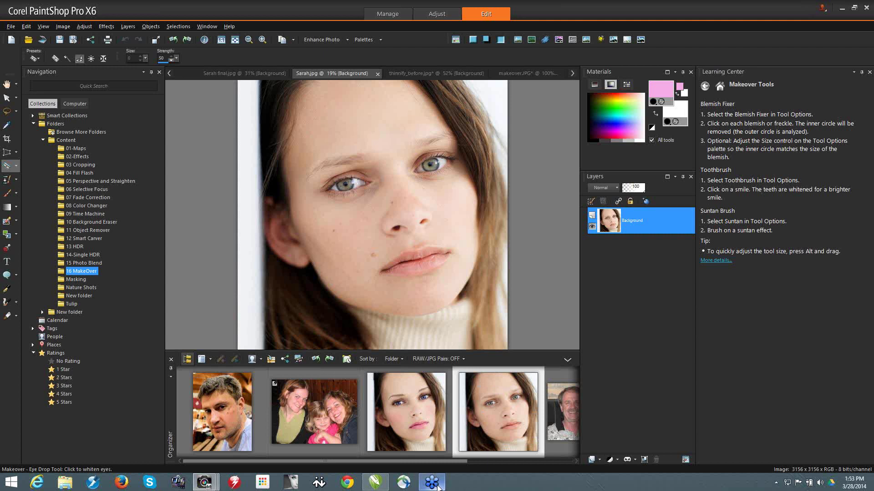
mouse_move(438, 484)
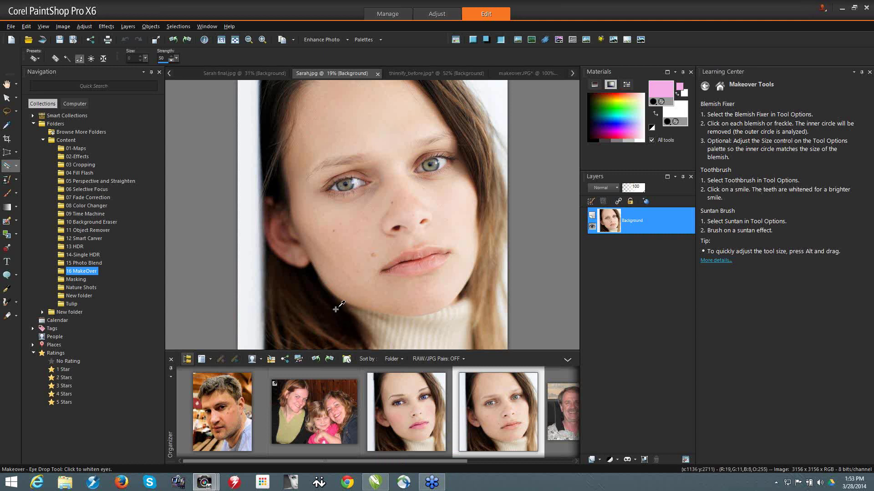
left_click(8, 139)
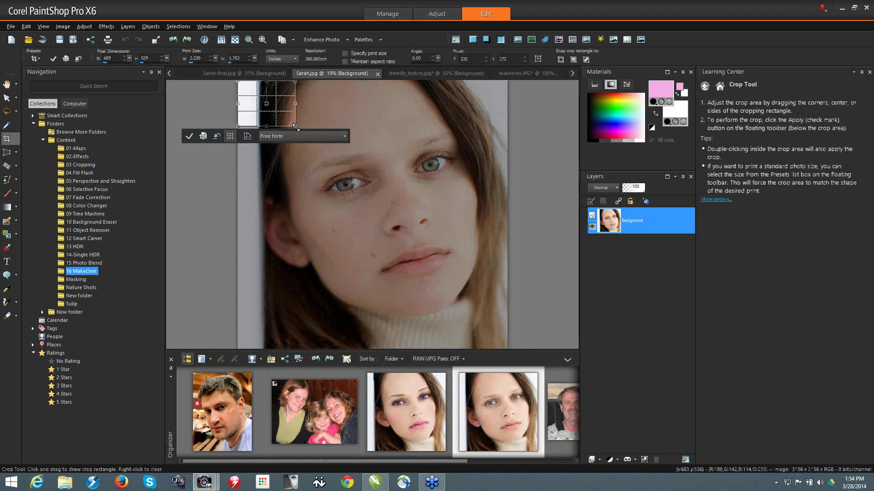
left_click_drag(294, 127, 506, 370)
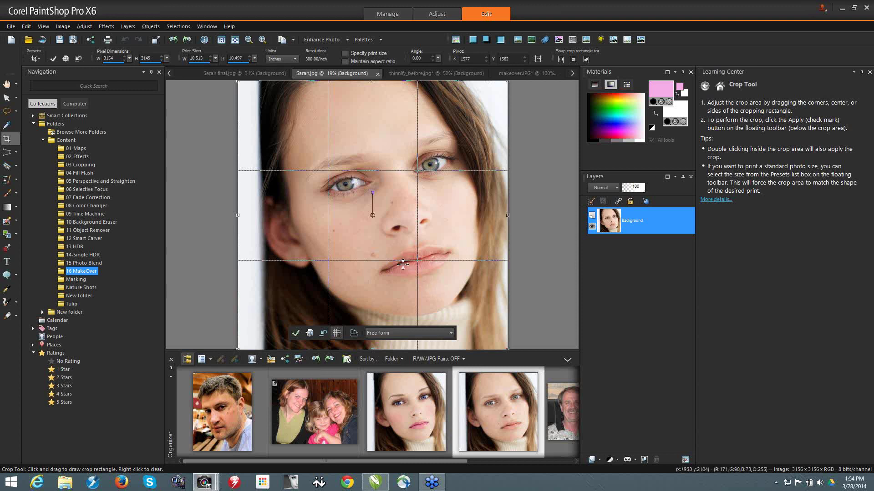
Reduce the crop area to about 3089 × 3089 pixels from its upper-left corner and toggle the Rule of Thirds grid off and on
left_click_drag(403, 264, 418, 272)
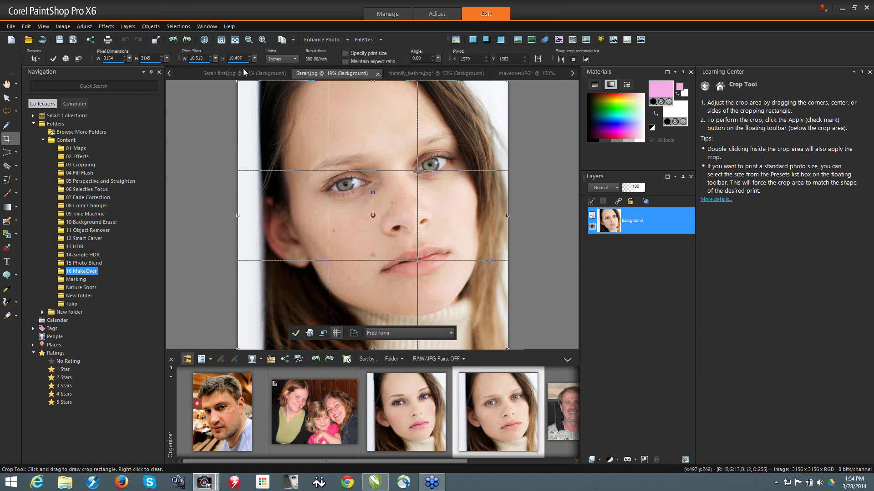
left_click_drag(237, 82, 243, 86)
left_click(339, 333)
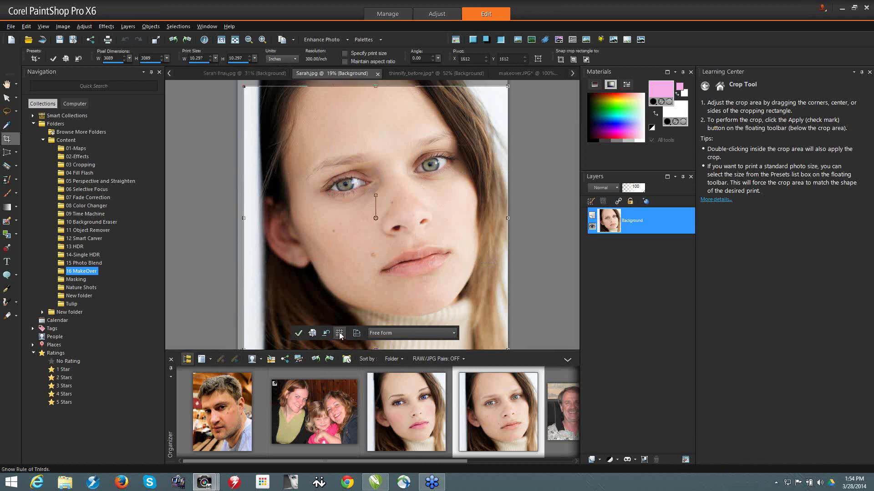
left_click(339, 333)
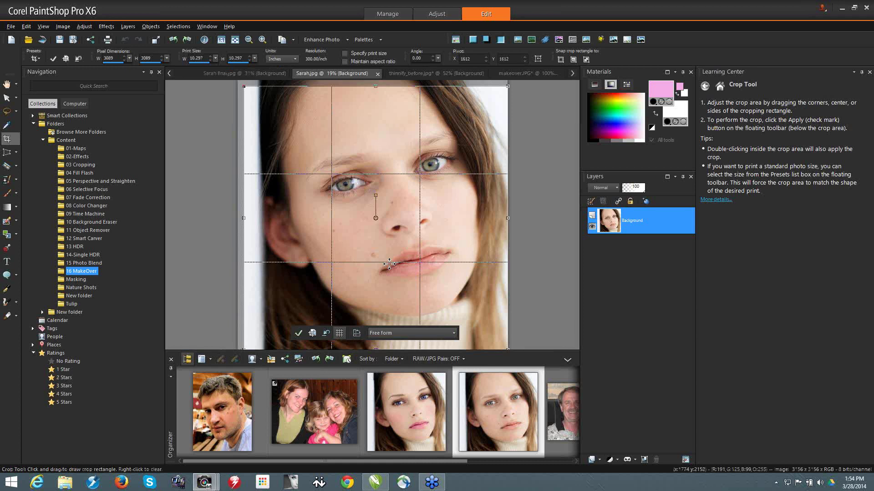
Tighten the crop area around the face to about 2945 × 2979 pixels and apply the crop
left_click_drag(389, 264, 378, 222)
left_click_drag(324, 170, 312, 156)
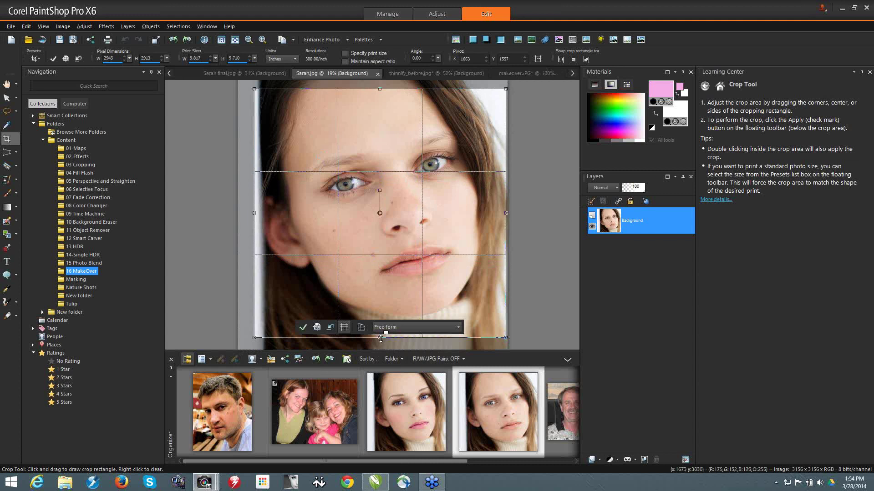
left_click_drag(380, 338, 381, 344)
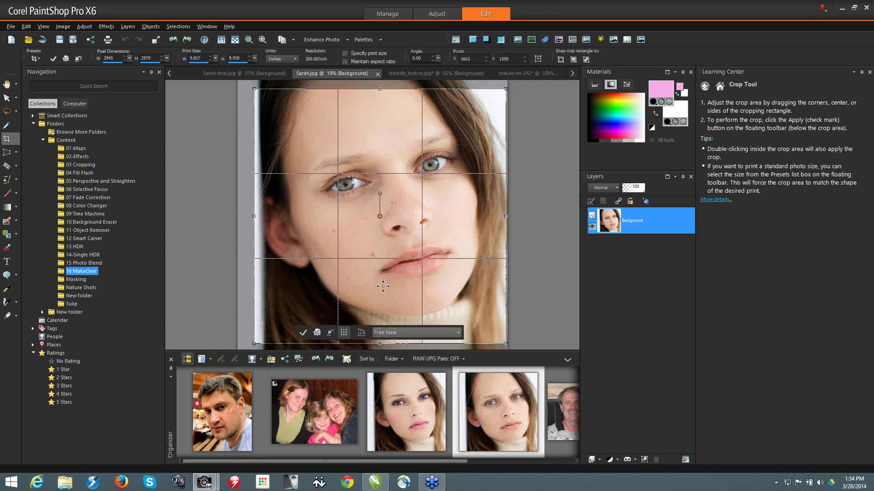
left_click(303, 332)
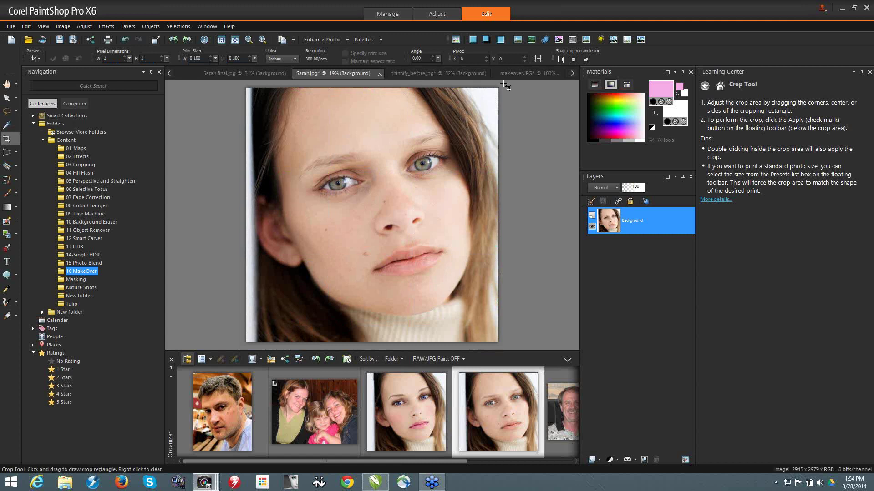
Crop a narrow strip off the portrait's left edge, leaving about 2751 × 2979 pixels
left_click_drag(263, 342, 498, 88)
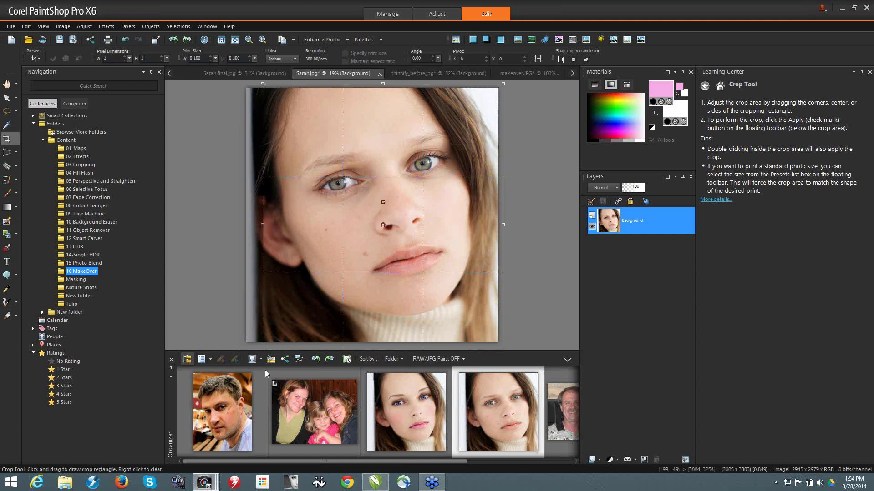
left_click(303, 333)
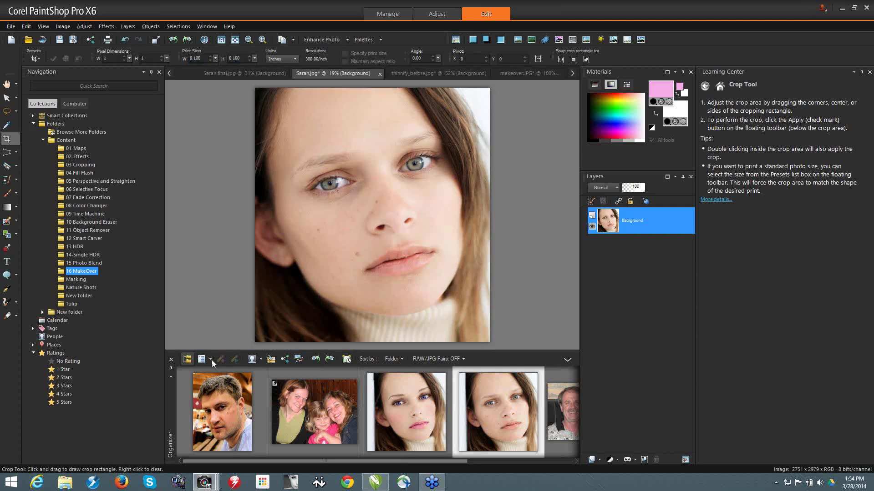
Remove the dark spots on the woman's cheek, beside her mouth and by her nose with the Blemish Fixer at about size 129
left_click(7, 166)
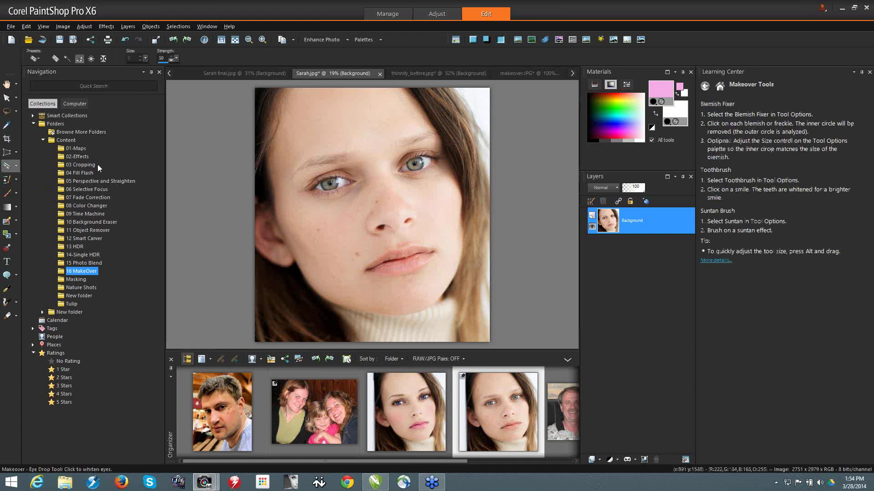
left_click(55, 59)
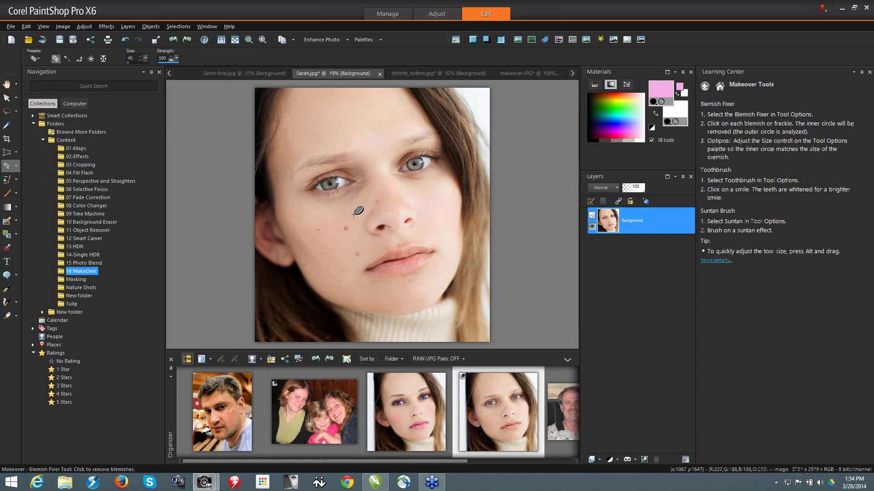
scroll(358, 212, "up", 1)
mouse_move(314, 232)
left_mouse_down()
mouse_move(330, 226)
mouse_move(306, 236)
left_mouse_up()
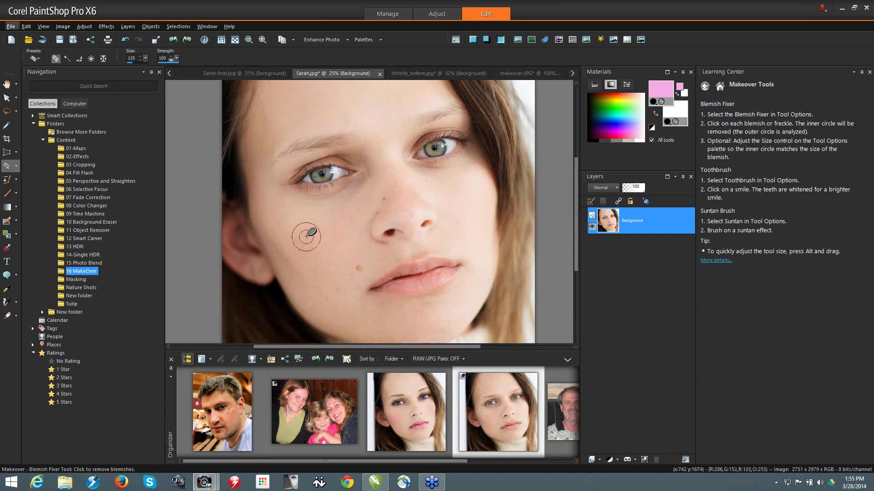
left_click(359, 268)
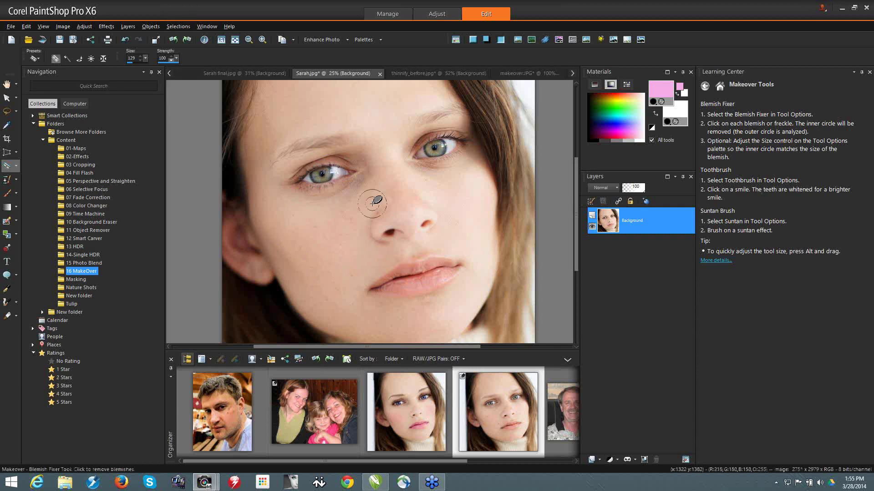
scroll(374, 201, "down", 1)
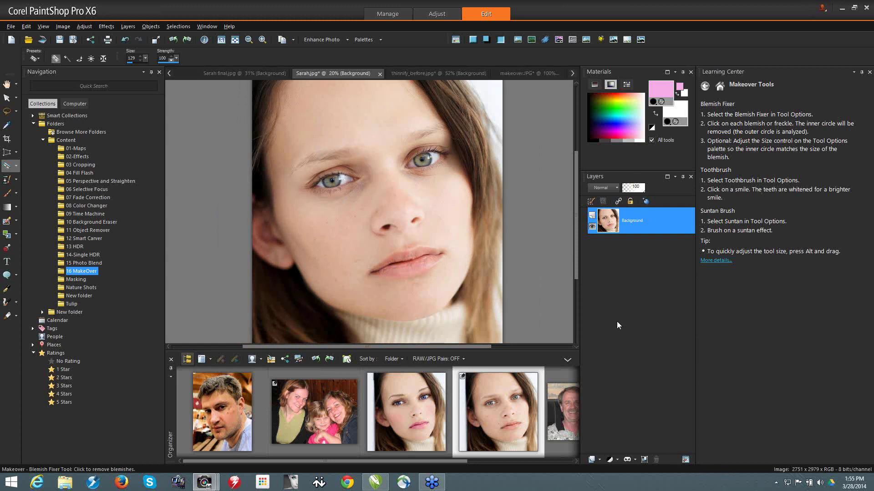
Add a new raster layer with the default settings above the portrait background
left_click(598, 460)
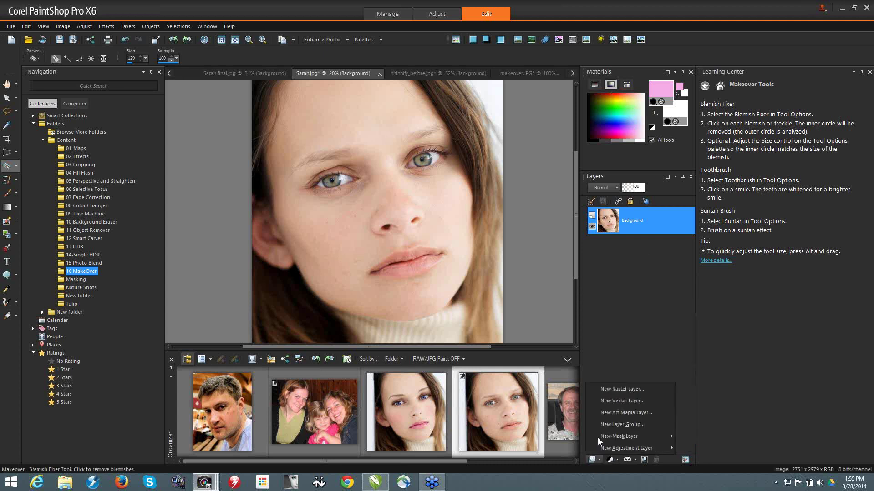
left_click(610, 388)
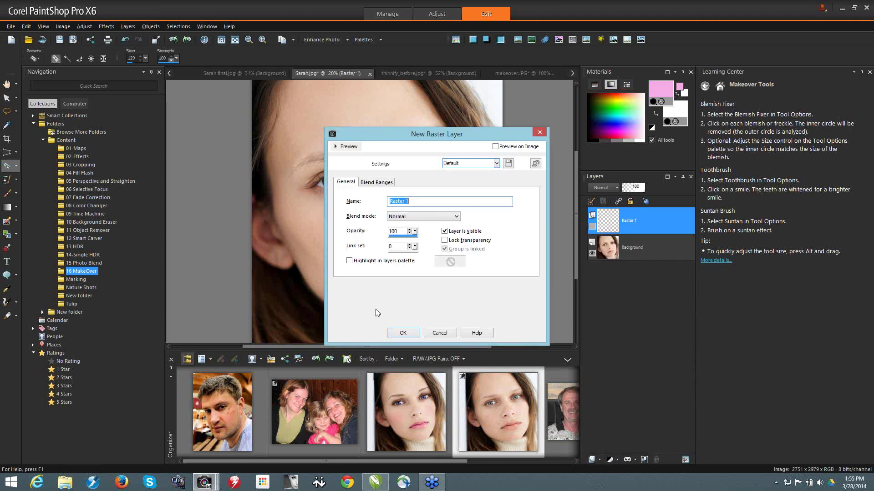
left_click(403, 333)
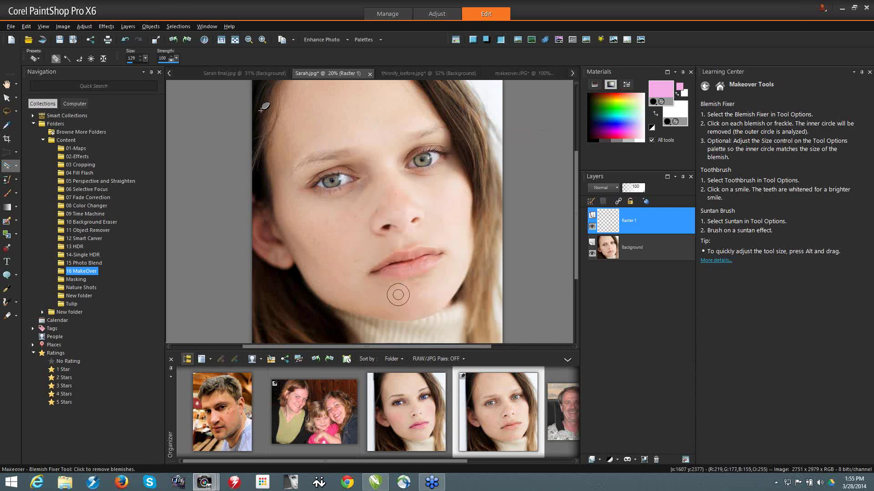
Paint pink over both irises on the new layer with the Paint Brush at size 56, leaving the pupils uncovered
scroll(337, 180, "up", 2)
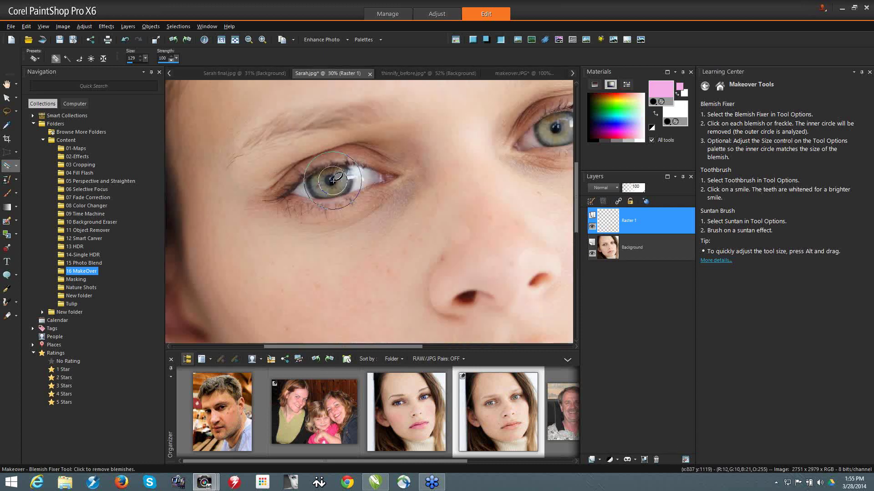
left_click(8, 194)
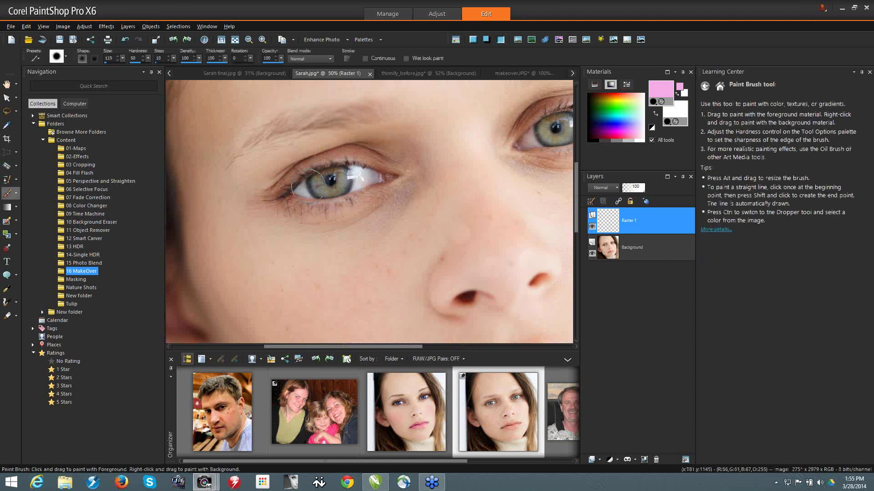
mouse_move(311, 184)
left_mouse_down()
mouse_move(334, 193)
mouse_move(344, 182)
mouse_move(332, 170)
mouse_move(321, 178)
left_mouse_up()
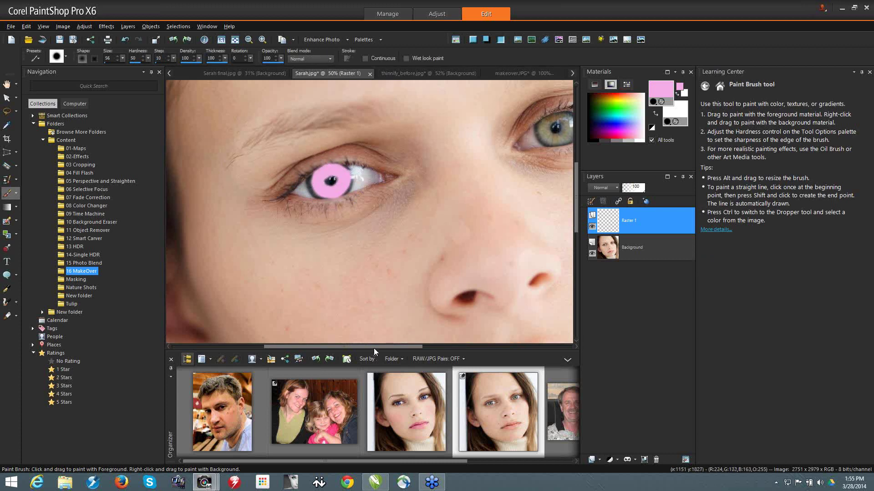
left_click_drag(420, 347, 467, 347)
mouse_move(421, 121)
left_mouse_down()
mouse_move(430, 129)
mouse_move(421, 139)
mouse_move(449, 122)
mouse_move(417, 130)
left_mouse_up()
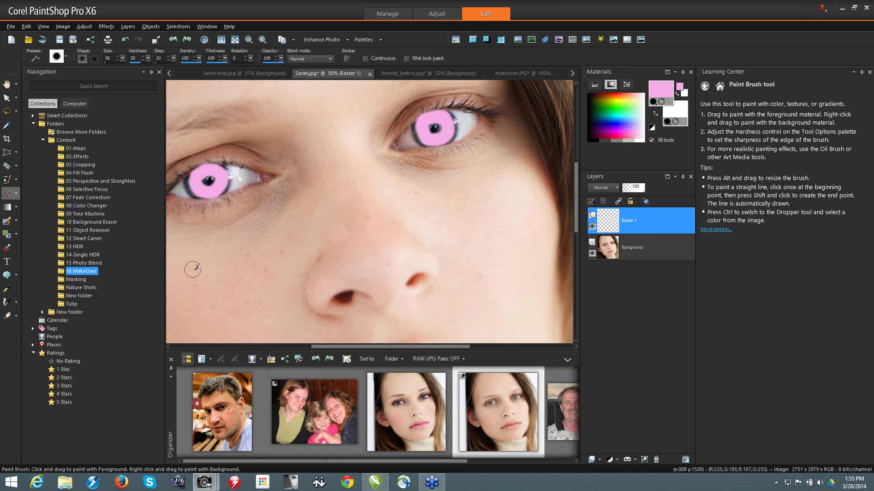
Set the eye layer's blend mode to Color and its opacity to 53
left_click(605, 187)
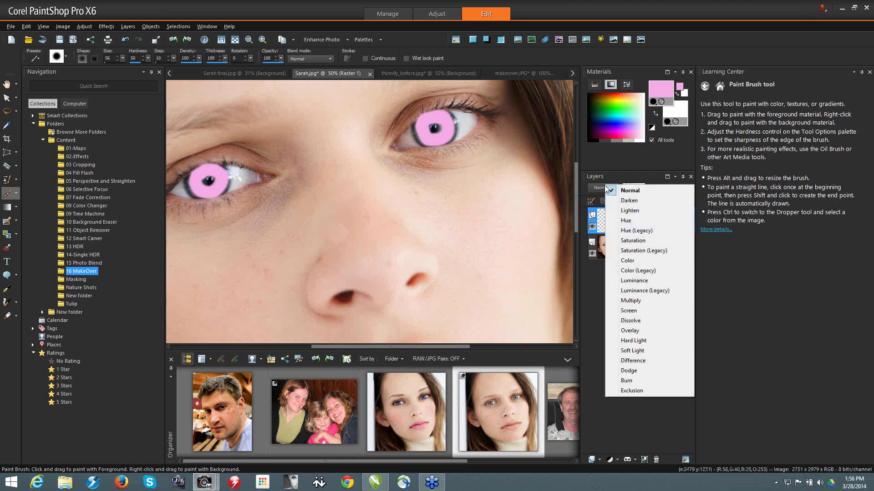
left_click(632, 261)
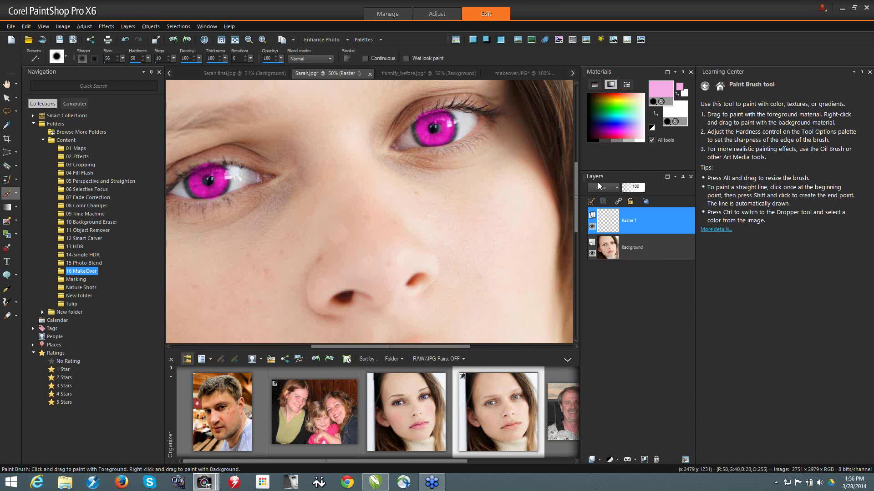
left_click_drag(643, 191, 633, 192)
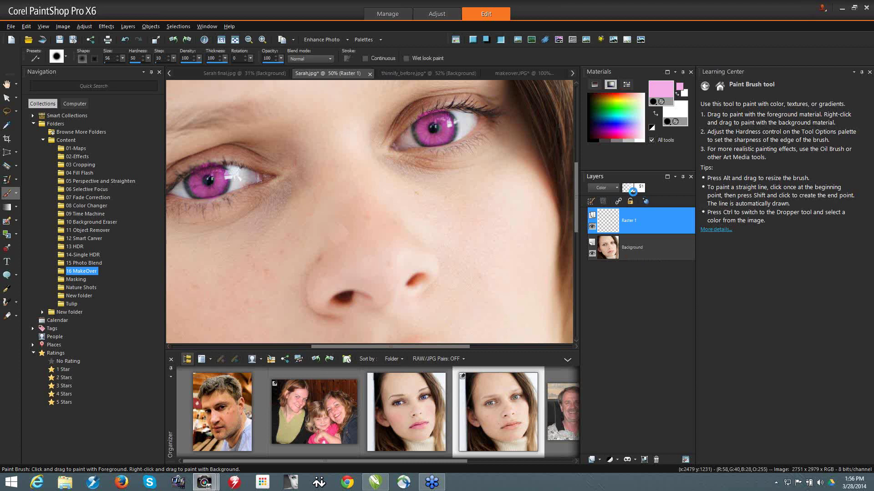
left_click_drag(638, 193, 639, 192)
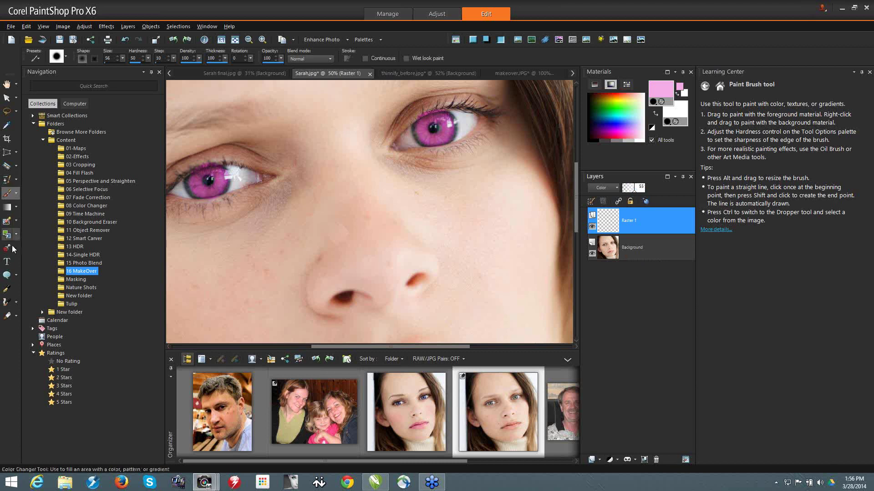
left_click(16, 221)
left_click(44, 223)
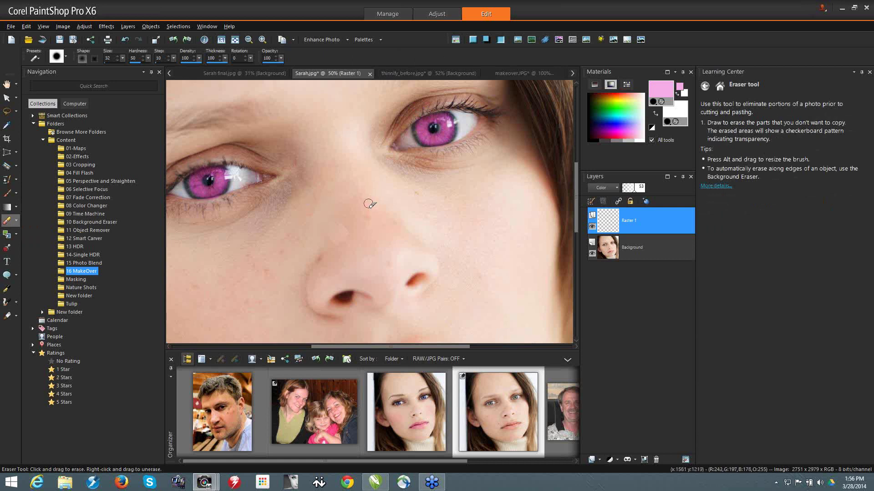
scroll(370, 204, "down", 2)
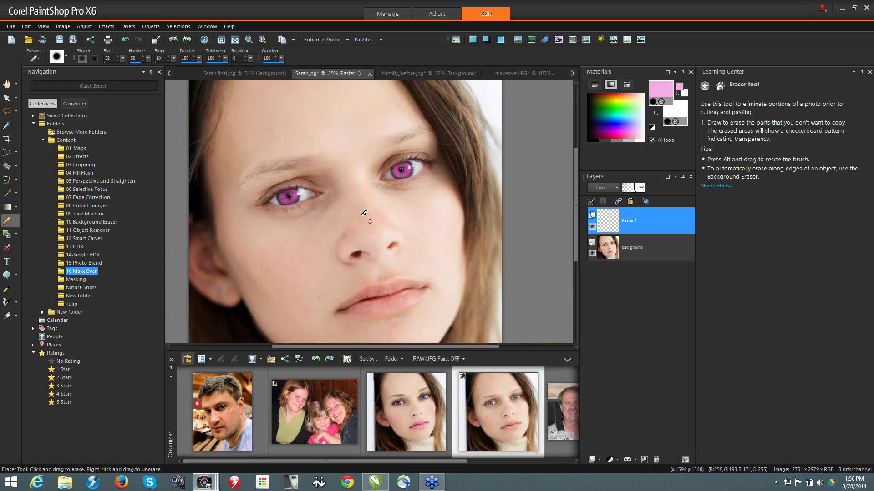
Recolor the irises with the Color Changer, trying green before blue (RGB 61, 28, 254), and lower the eye layer's opacity to 22
left_click(6, 236)
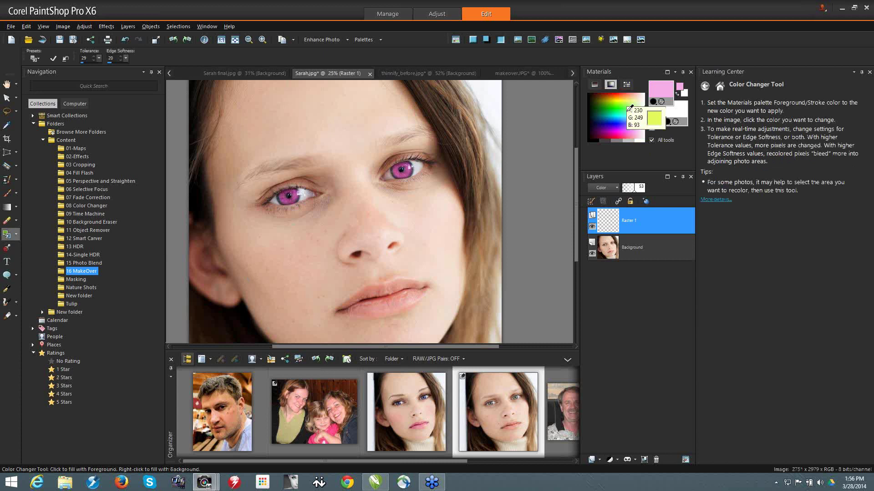
left_click(631, 107)
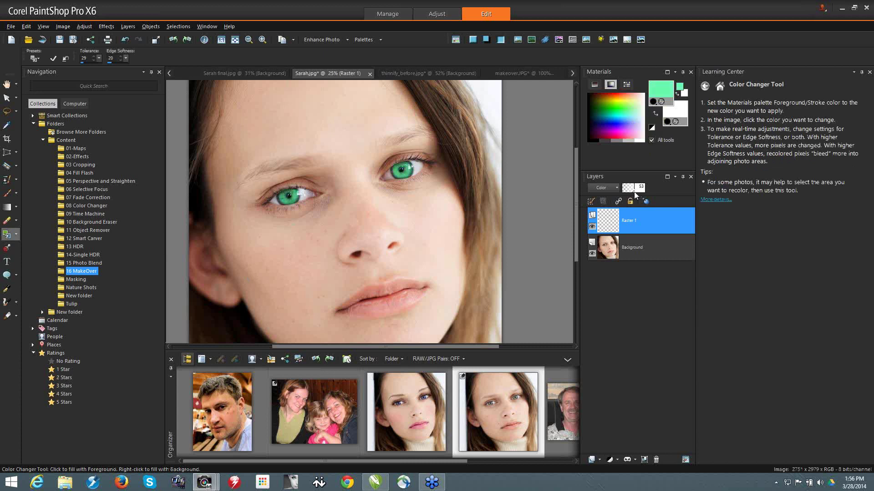
left_click_drag(635, 193, 626, 191)
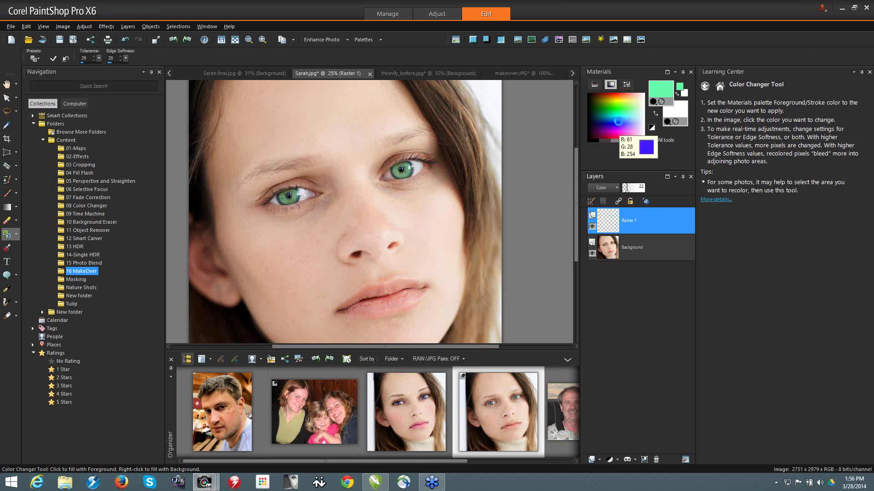
left_click(618, 122)
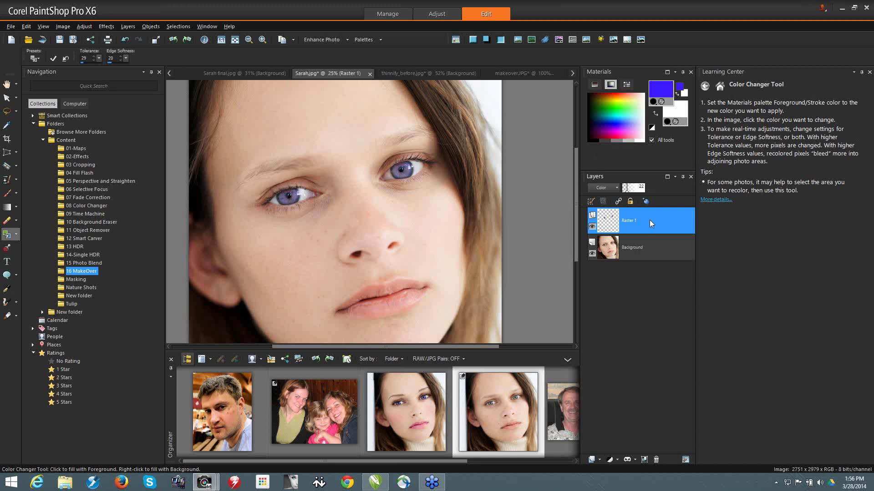
Add a second raster layer with the default settings above the eye color layer
left_click(616, 460)
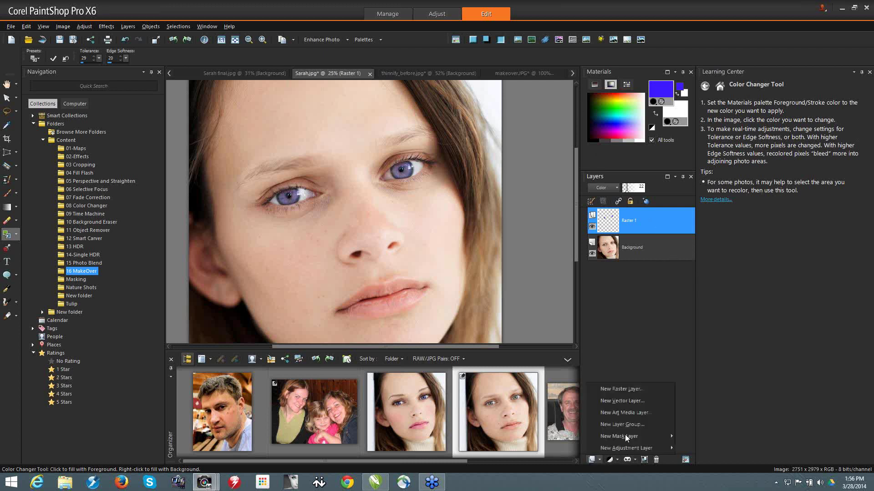
left_click(592, 459)
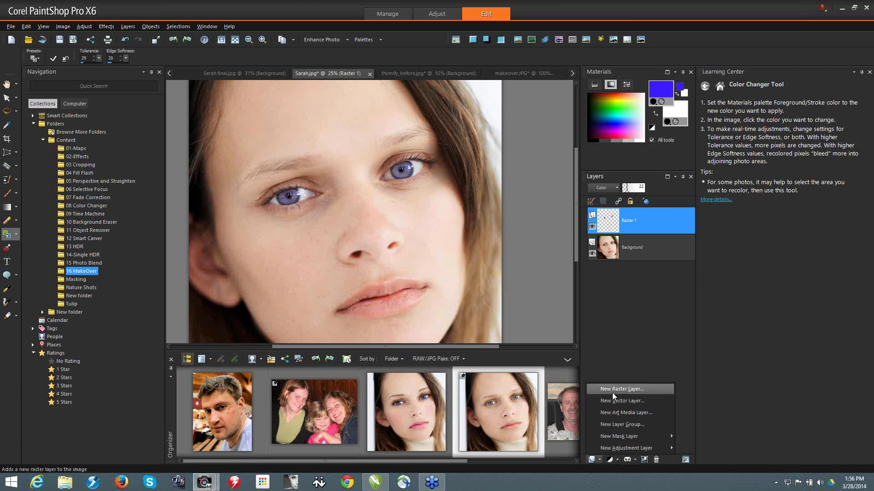
left_click(610, 389)
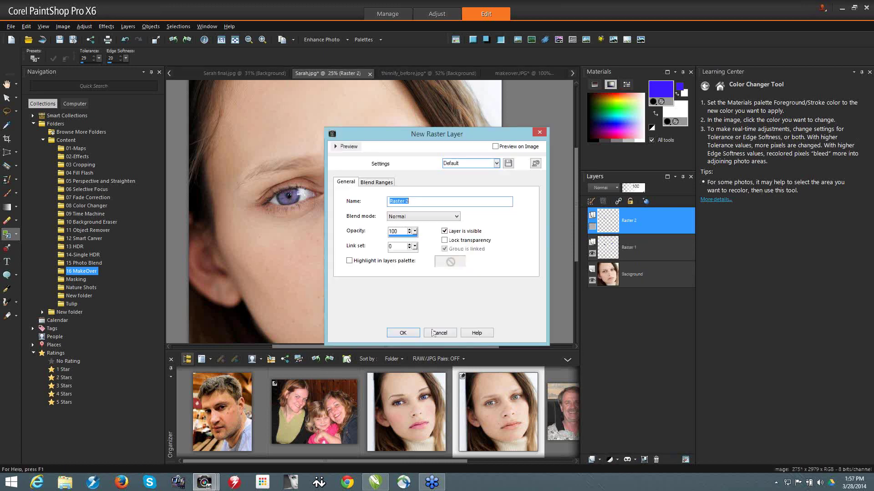
left_click(401, 331)
Paint the woman's lips solid blue on the second raster layer with the Paint Brush at size 56
scroll(372, 317, "up", 2)
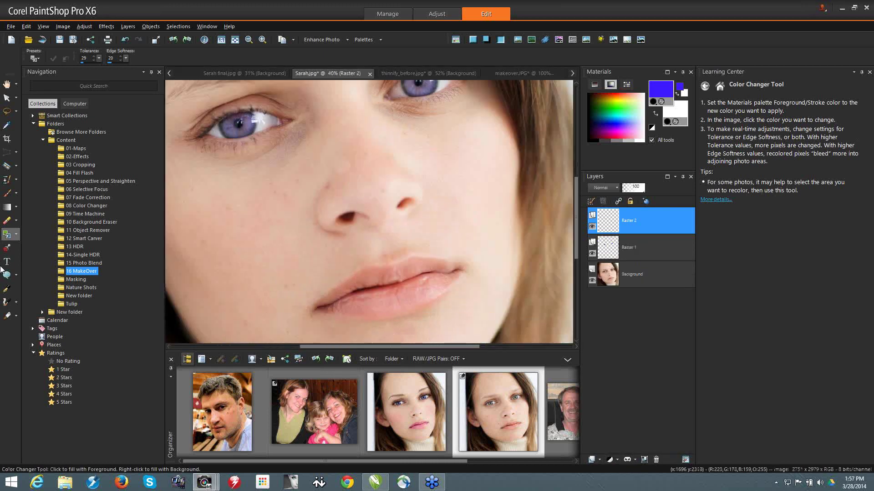
left_click(5, 197)
mouse_move(324, 308)
left_mouse_down()
mouse_move(370, 272)
mouse_move(427, 262)
mouse_move(466, 268)
mouse_move(395, 311)
mouse_move(324, 313)
mouse_move(343, 294)
mouse_move(429, 272)
mouse_move(389, 272)
mouse_move(333, 310)
mouse_move(425, 293)
mouse_move(450, 272)
mouse_move(390, 281)
mouse_move(354, 301)
mouse_move(444, 280)
mouse_move(380, 306)
mouse_move(395, 298)
mouse_move(379, 290)
mouse_move(418, 285)
left_mouse_up()
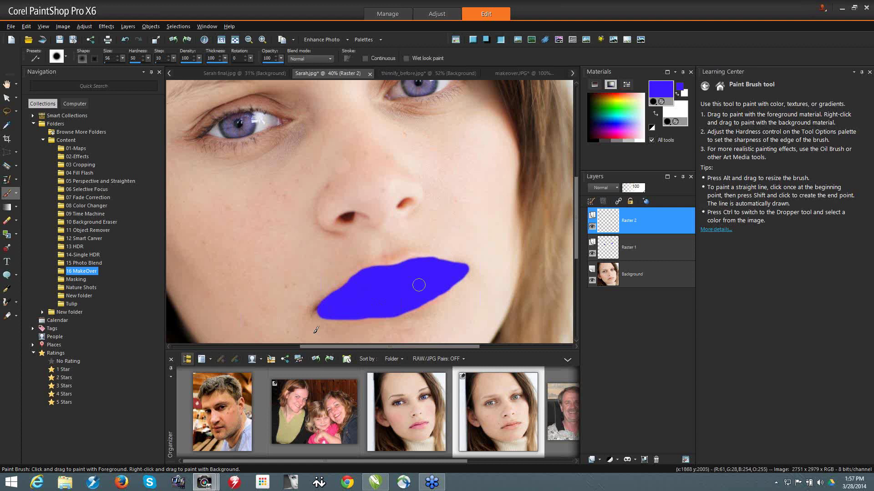
Set the lip layer's blend mode to Color and reduce its opacity to 38
left_click(616, 188)
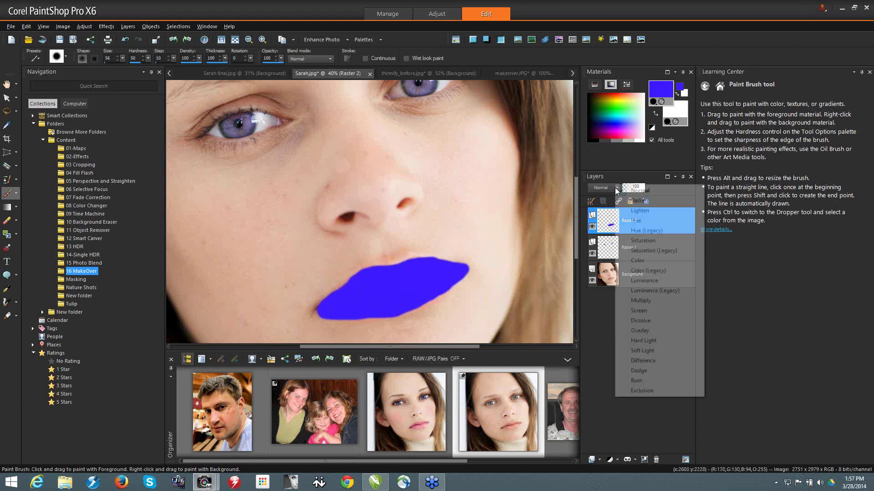
left_click(645, 263)
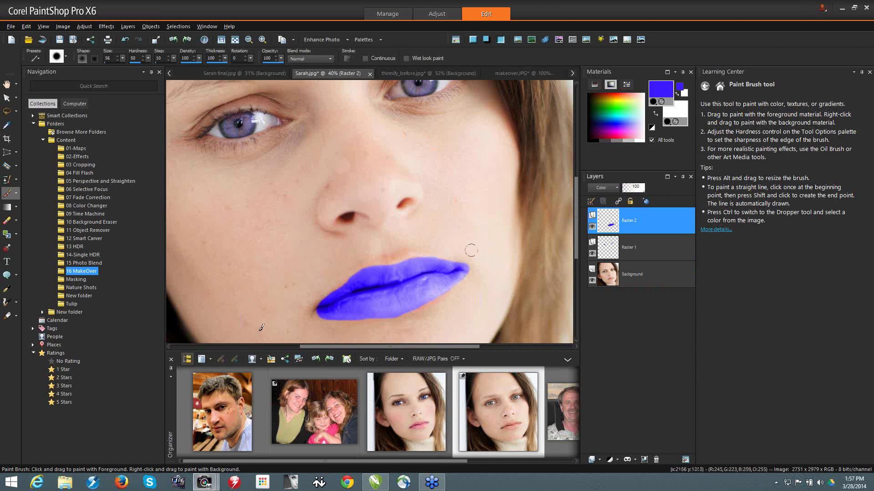
left_click_drag(643, 192, 630, 191)
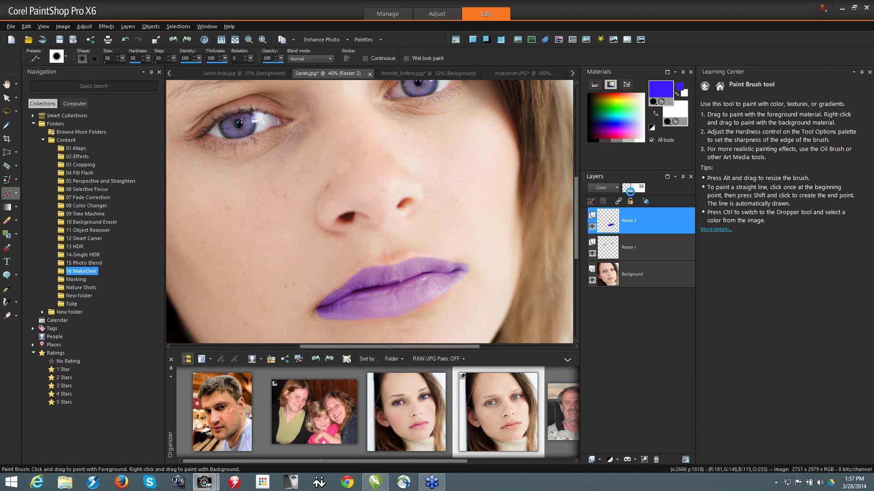
Recolor the painted lips pink (RGB 249, 89, 225) with the Color Changer
left_click(7, 235)
left_click(628, 128)
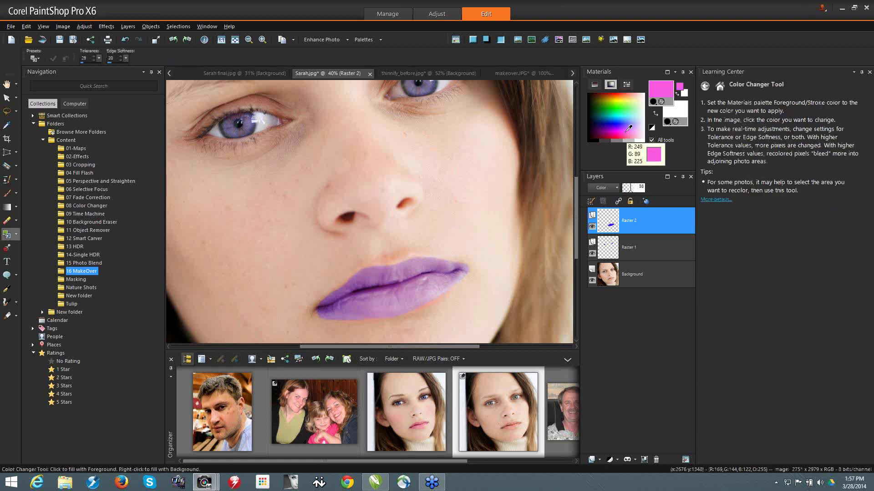
left_click(390, 298)
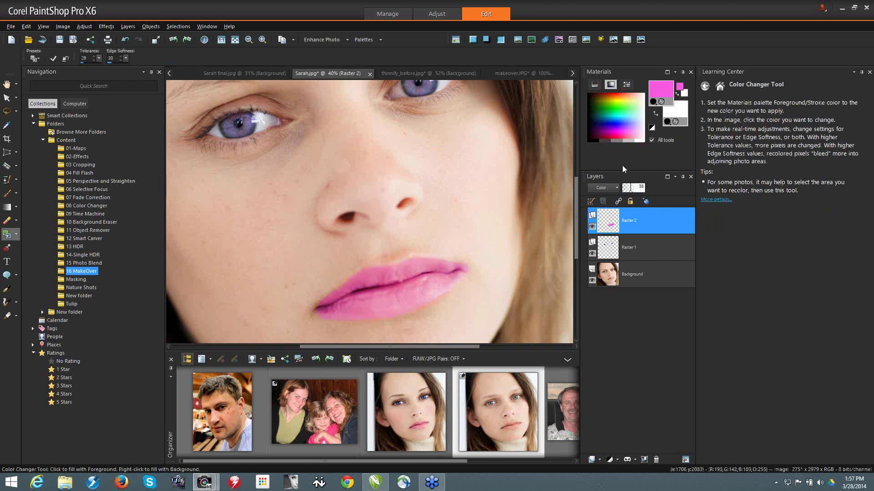
Recolor the lips, trying gray before red (RGB 231, 1, 49), and adjust the lip layer's opacity to 28 and finally to 51
left_click_drag(631, 194, 625, 203)
left_click(640, 138)
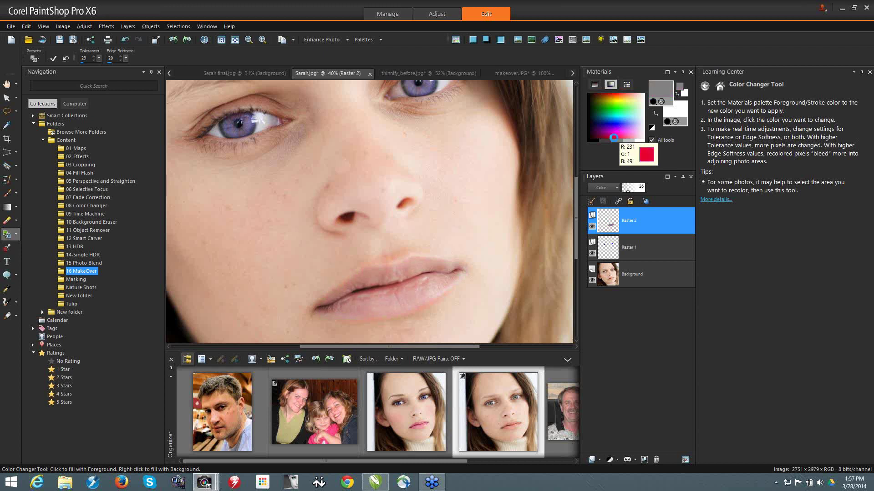
left_click(614, 137)
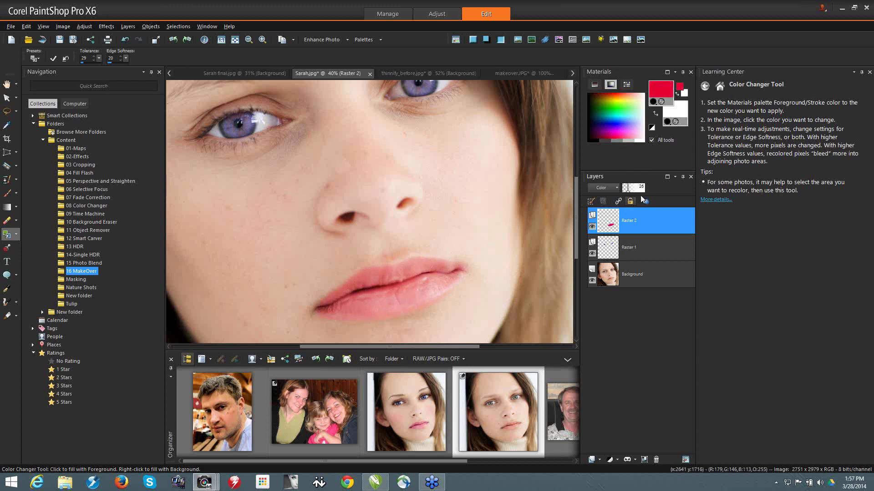
left_click_drag(630, 194, 632, 191)
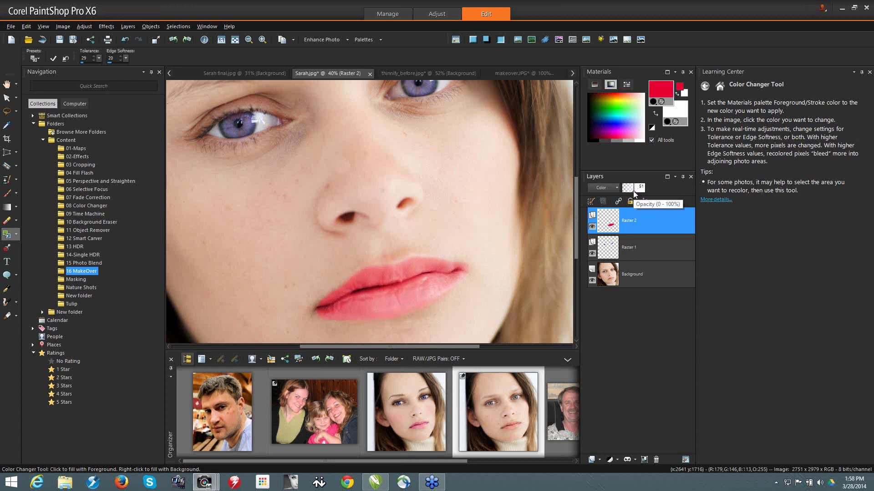
Recolor the lips dark red (RGB 180, 4, 49) after trying orange-red (RGB 240, 45, 0), and raise the lip layer's opacity to 87
left_click_drag(634, 194, 634, 194)
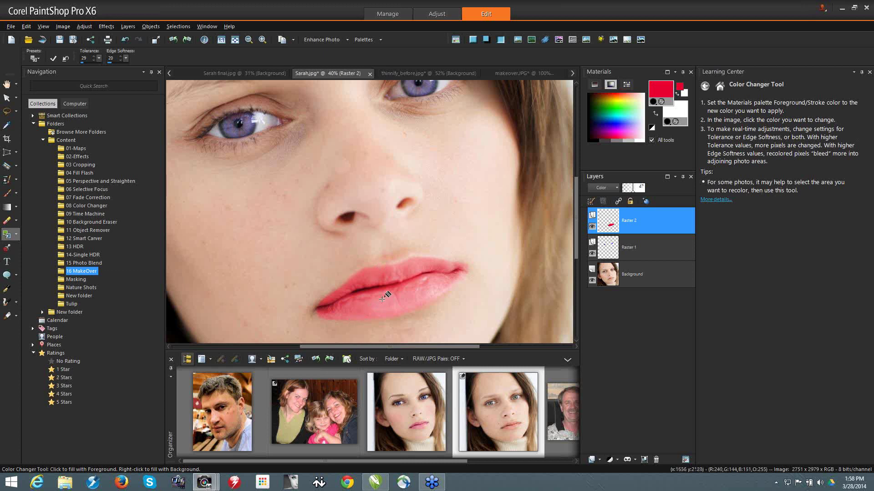
left_click_drag(633, 191, 636, 190)
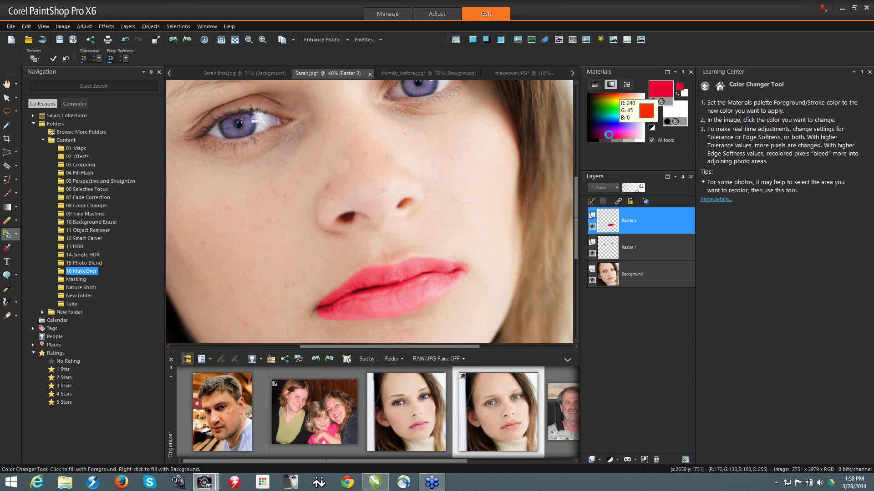
left_click(608, 135)
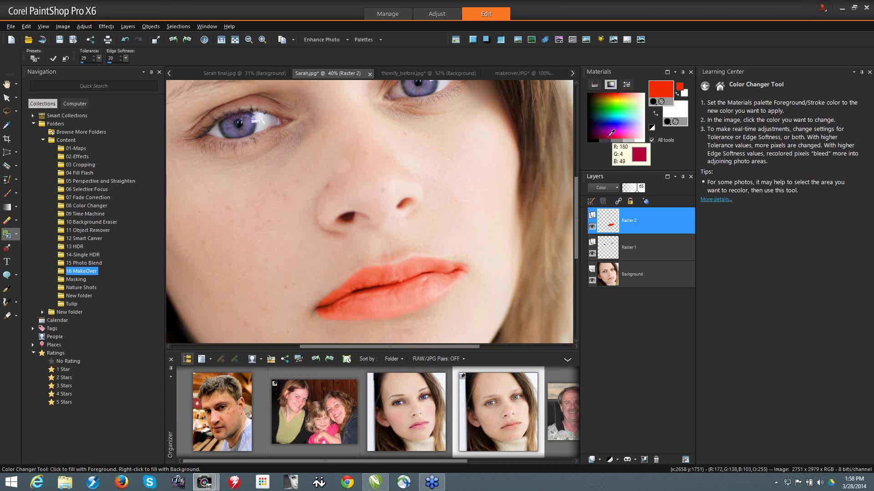
left_click(611, 133)
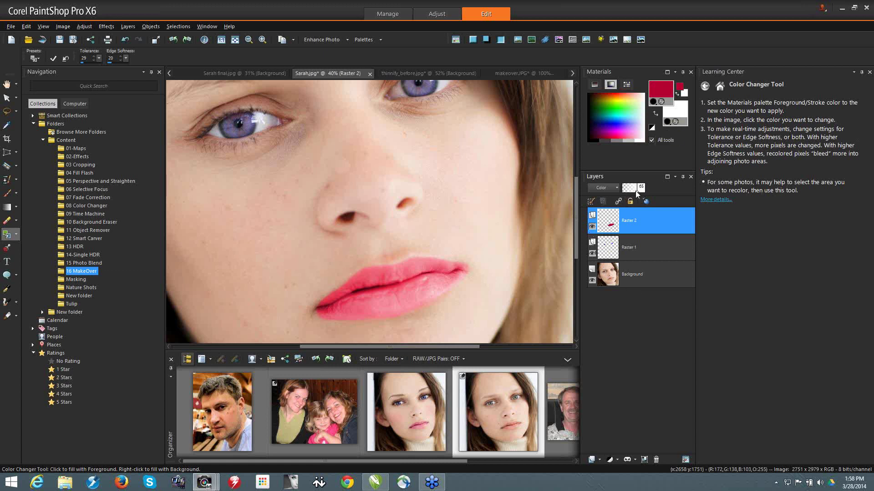
left_click_drag(638, 191, 646, 192)
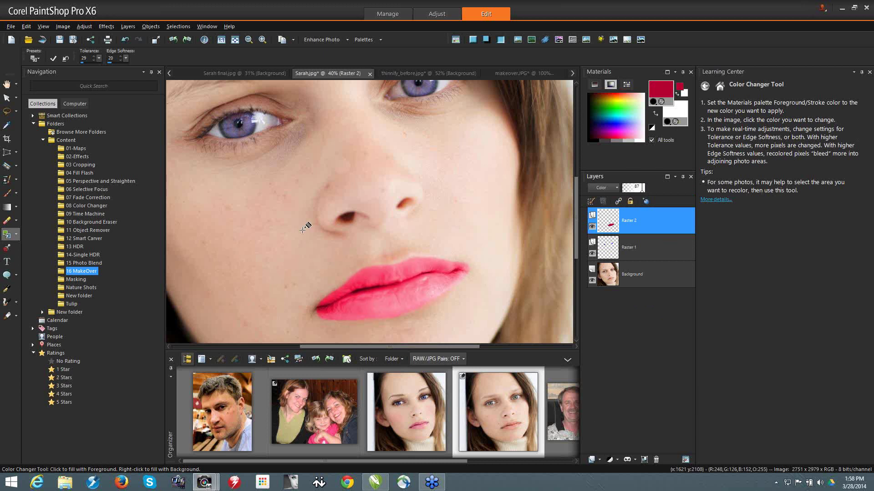
Switch to the Pick tool, select the Background layer and start the Film and Filters photo effect
left_click(6, 98)
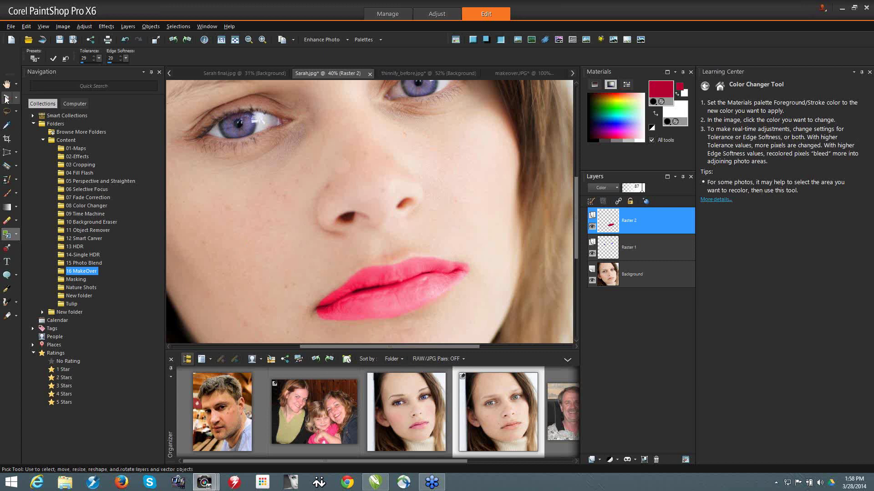
scroll(389, 230, "down", 3)
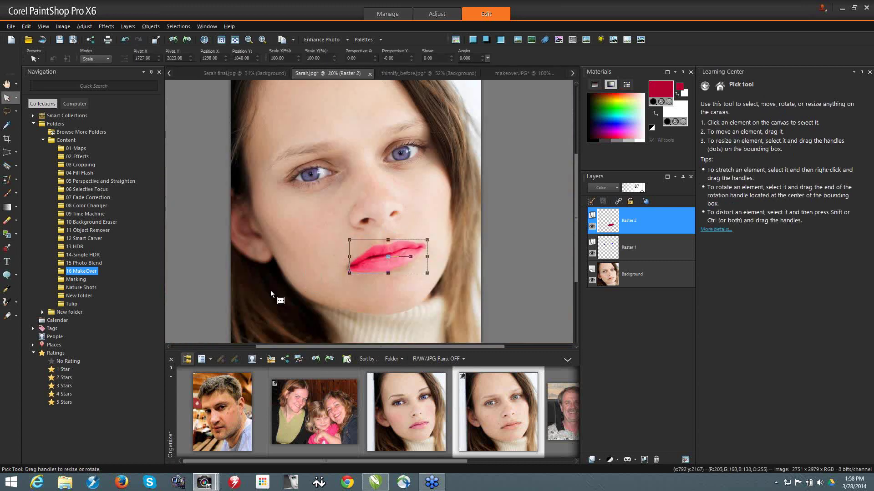
scroll(274, 278, "down", 2)
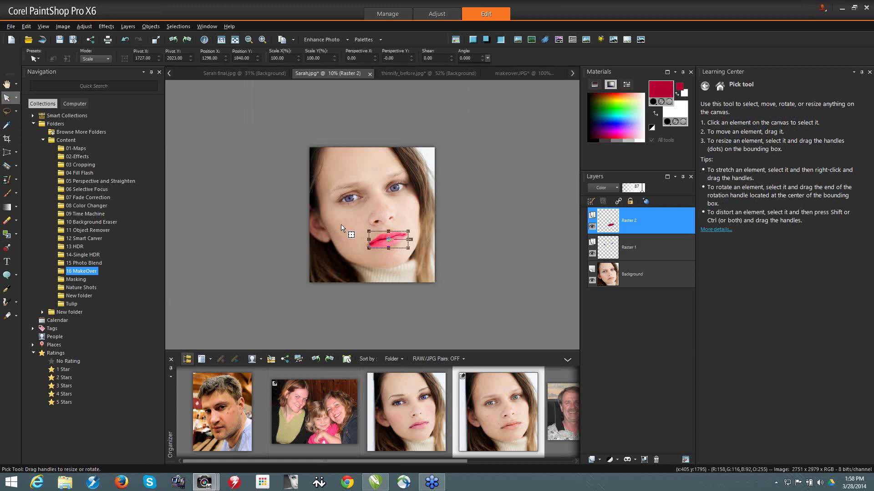
scroll(504, 241, "up", 1)
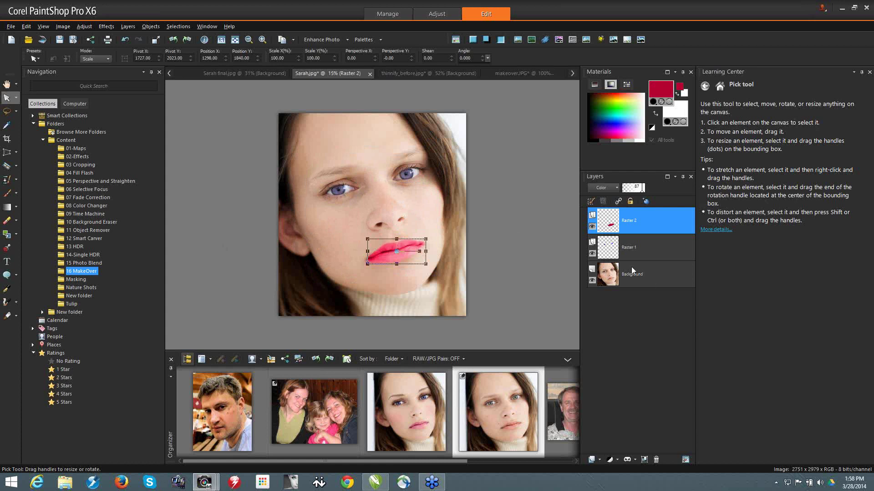
left_click(640, 278)
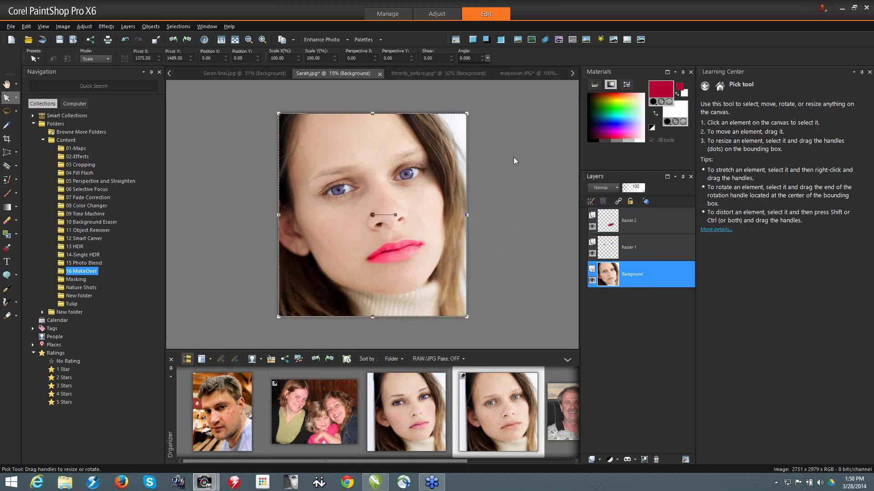
left_click(108, 28)
mouse_move(149, 53)
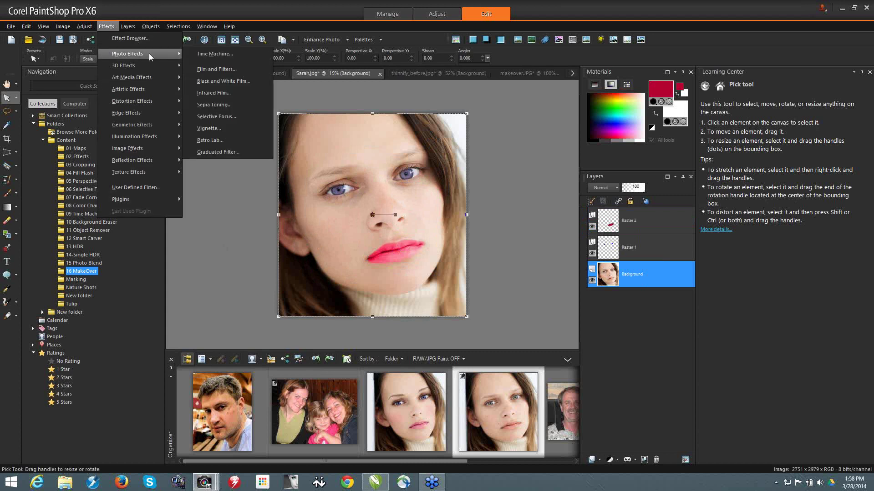
left_click(226, 73)
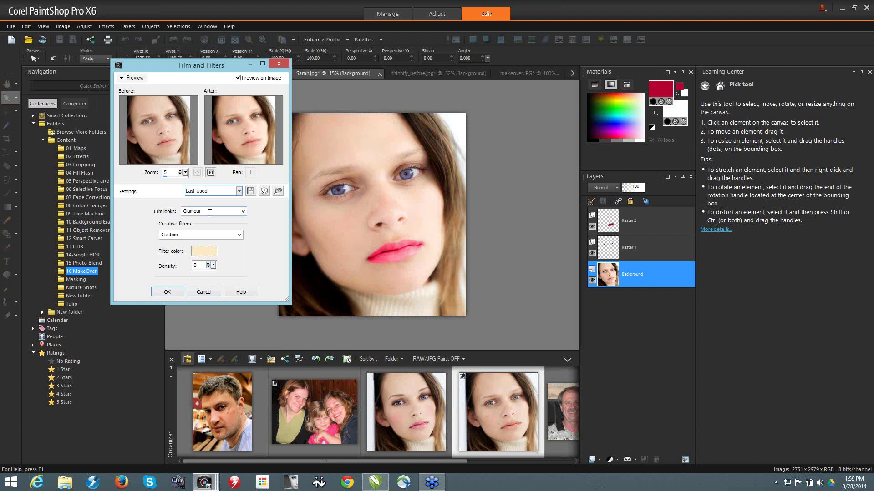
Set the custom filter color to #b69924, adjust its density and apply the Glamour film look to the Background layer
left_click(204, 251)
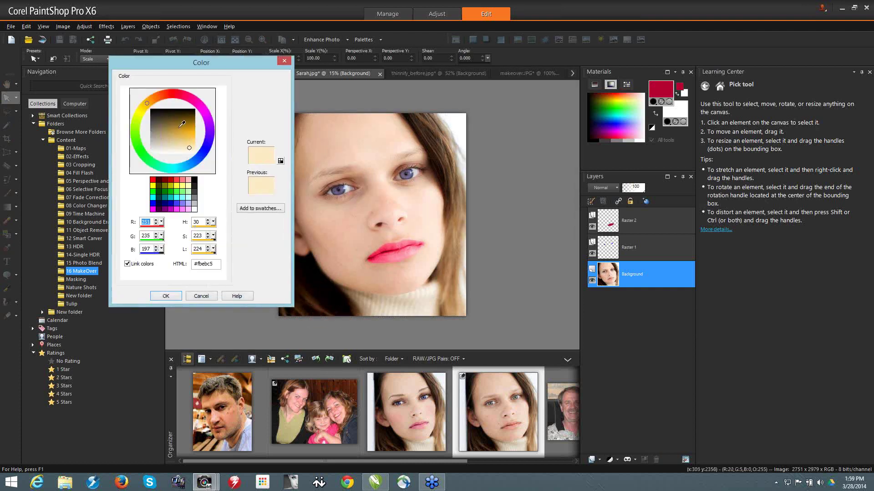
left_click(181, 128)
left_click(144, 106)
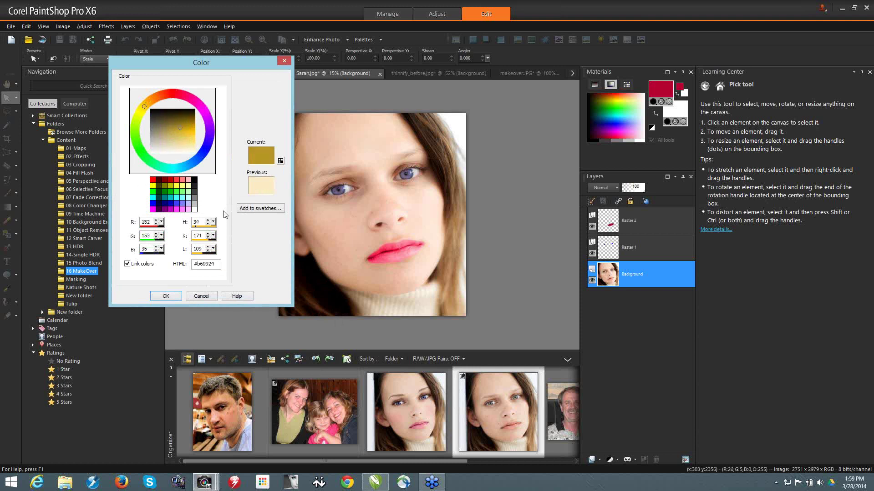
left_click(165, 296)
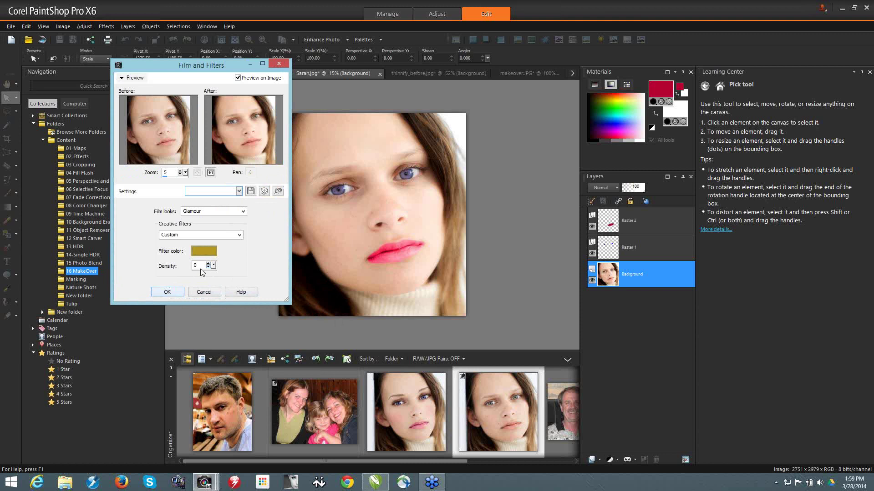
left_click_drag(214, 267, 217, 271)
left_click(168, 292)
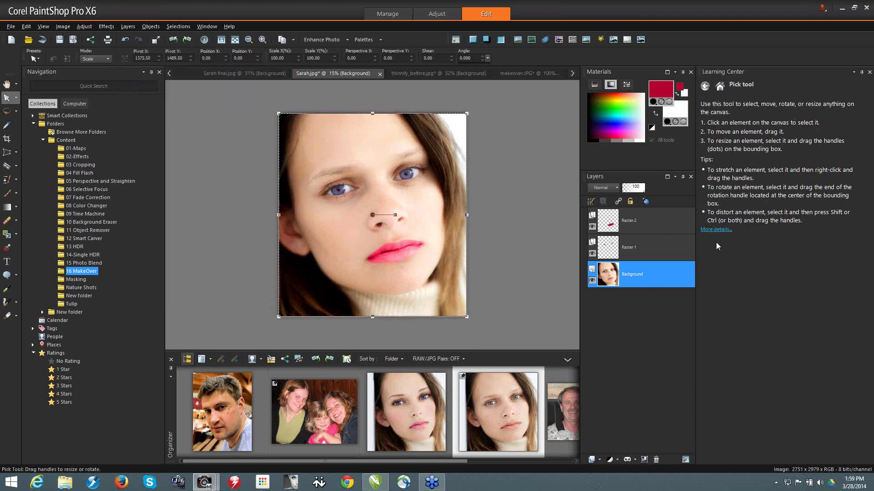
Apply Selective Focus to the Background layer, with the focus area rotated, enlarged and positioned over the woman's face
left_click(108, 27)
mouse_move(130, 54)
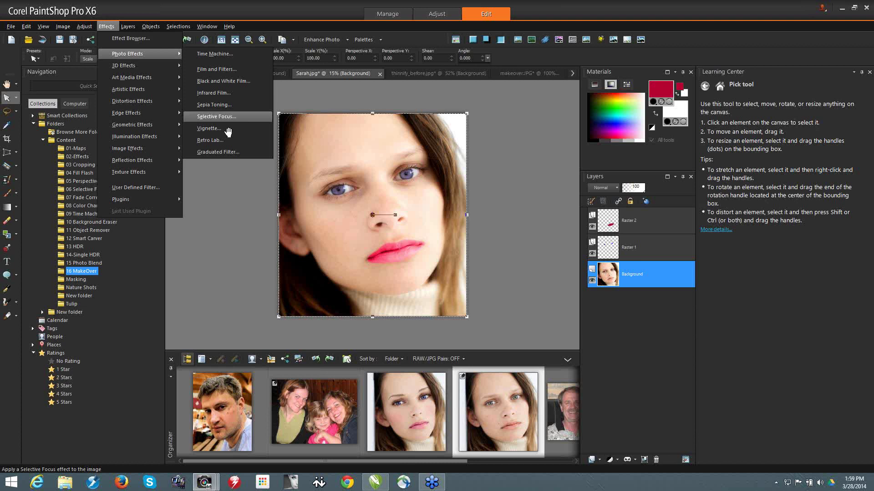
left_click(217, 117)
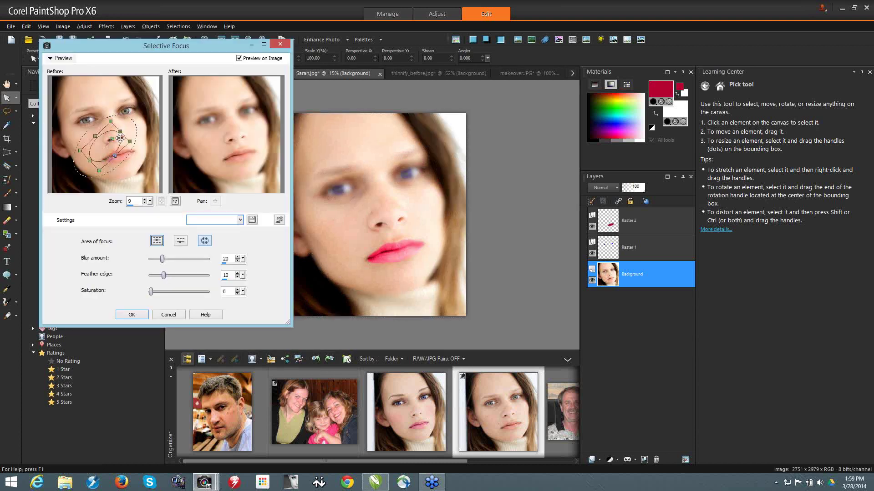
left_click_drag(110, 140, 103, 129)
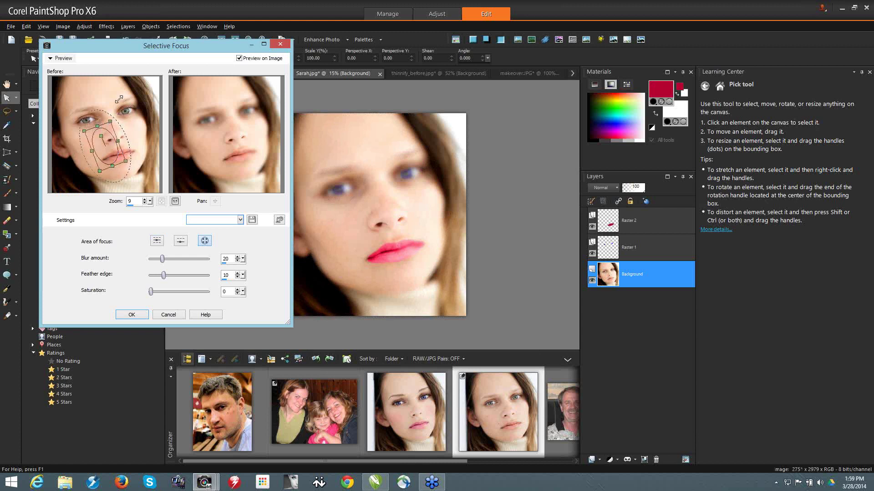
left_click_drag(119, 99, 137, 83)
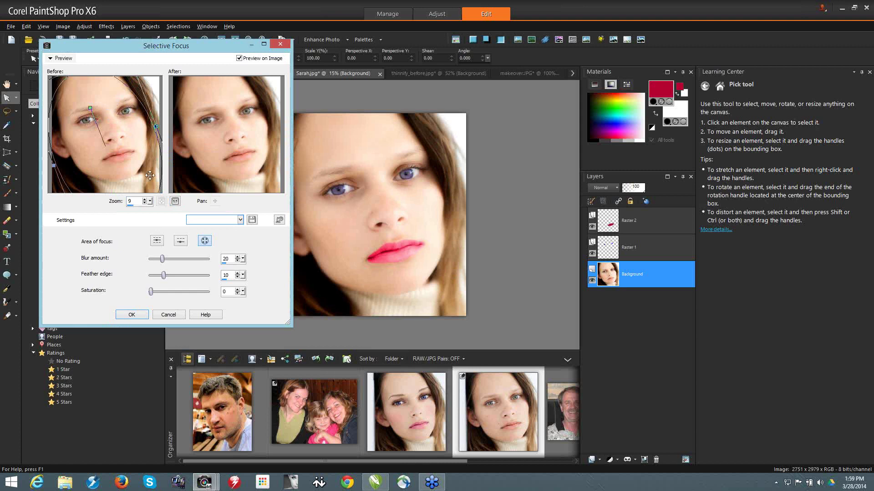
left_click_drag(149, 175, 135, 89)
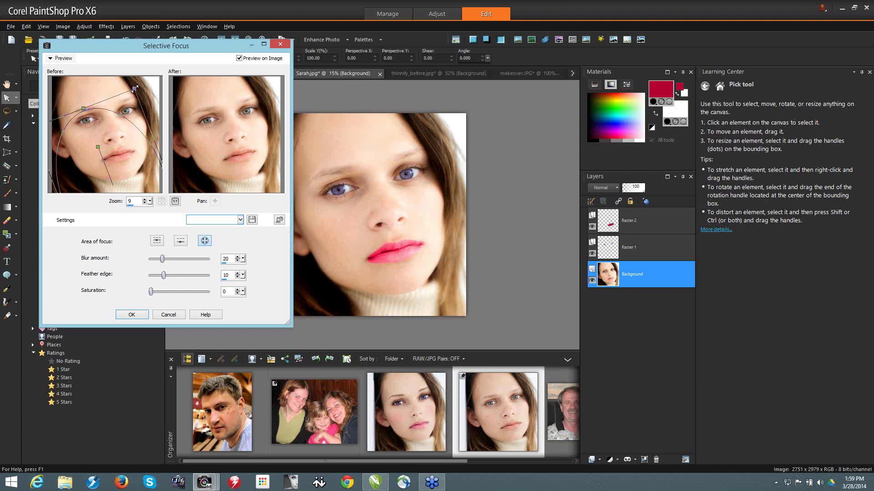
left_click_drag(126, 152, 137, 129)
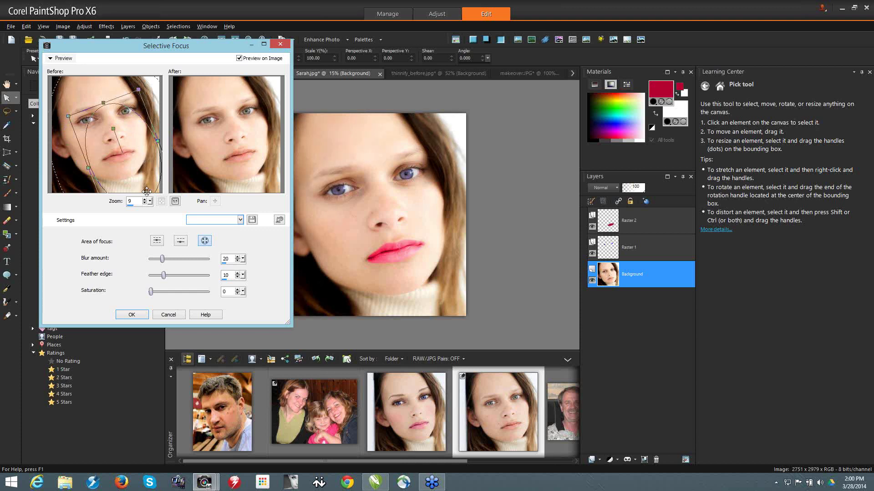
left_click_drag(112, 146, 107, 139)
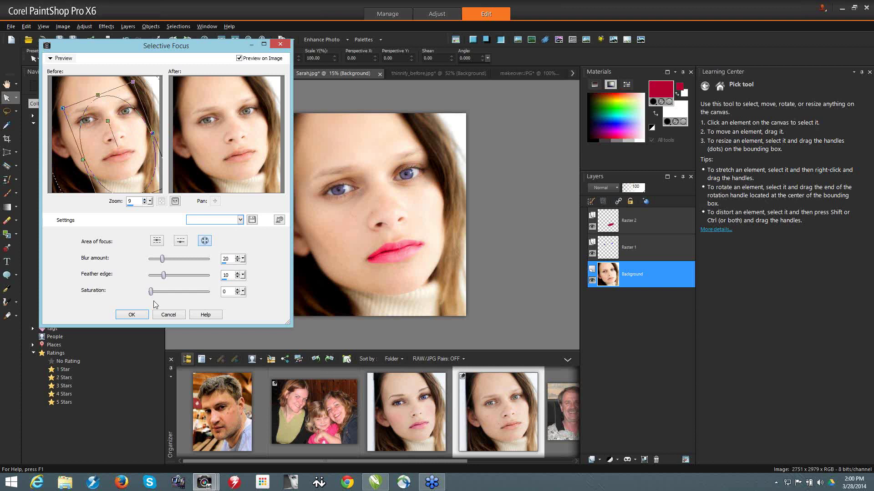
left_click(132, 315)
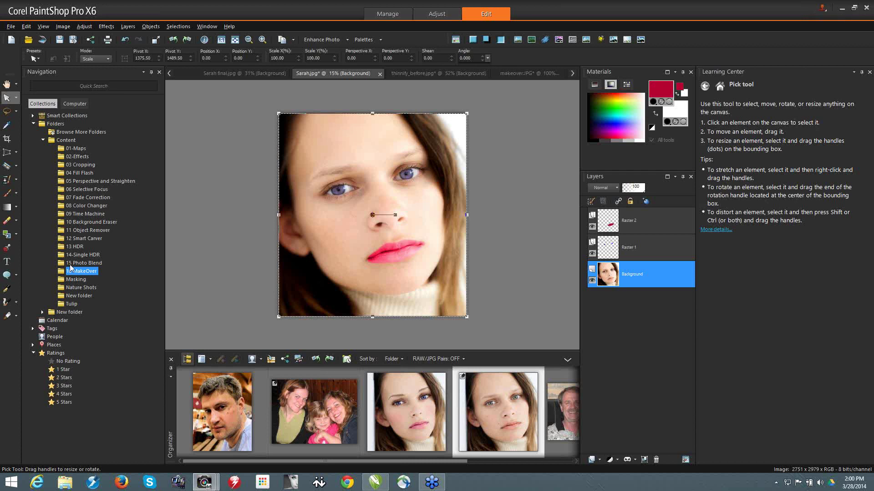
Browse the Masking folder's photos, then view the portrait's print placement settings and leave without printing
left_click(77, 280)
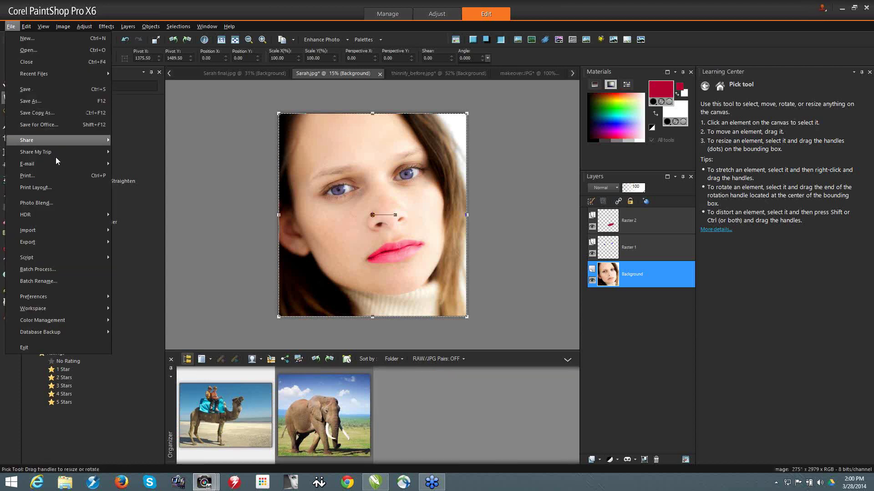
mouse_move(48, 175)
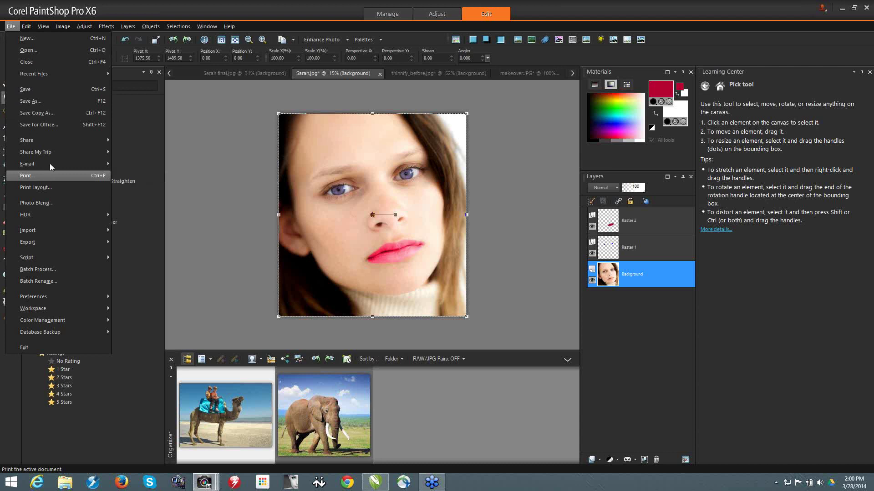
left_click(53, 175)
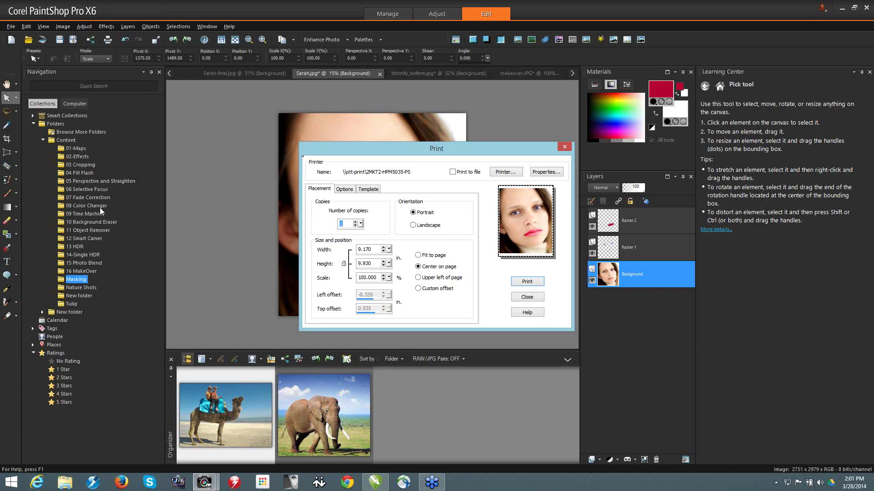
left_click(565, 148)
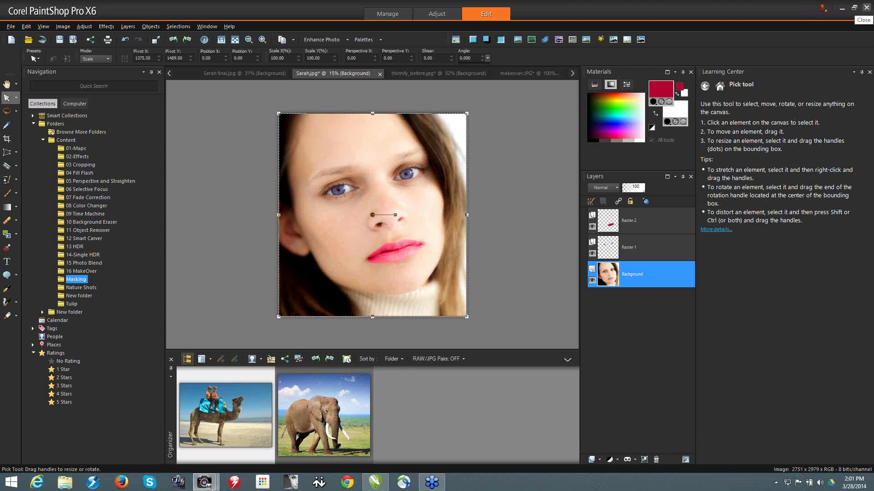
Close PaintShop Pro and, in CorelDRAW, open Page 1 of TMS2014.cdr through the Page Sorter View
left_click(868, 14)
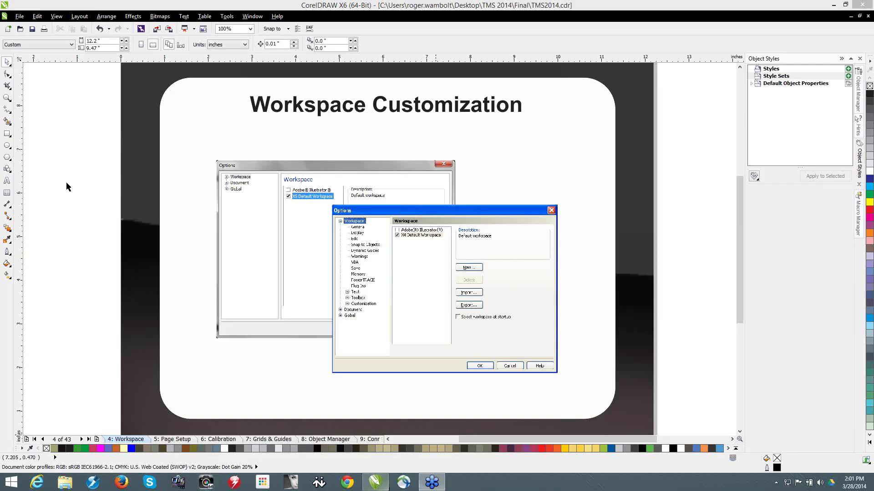
left_click(38, 16)
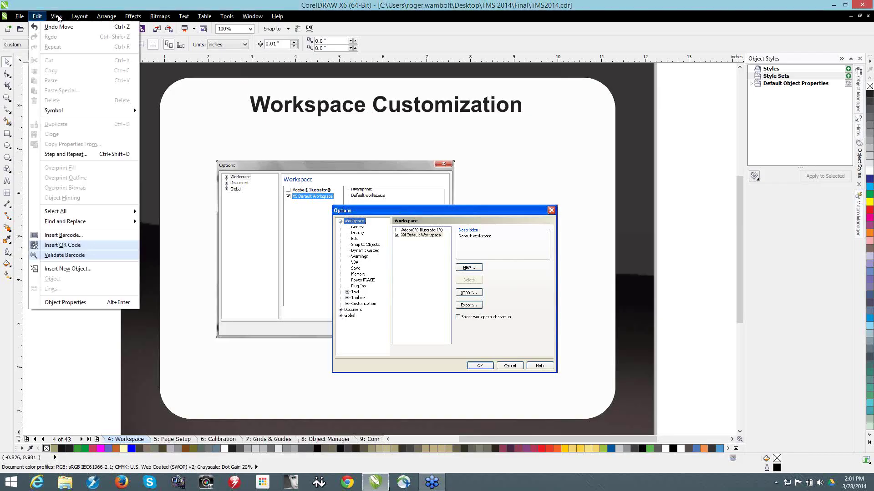
mouse_move(59, 17)
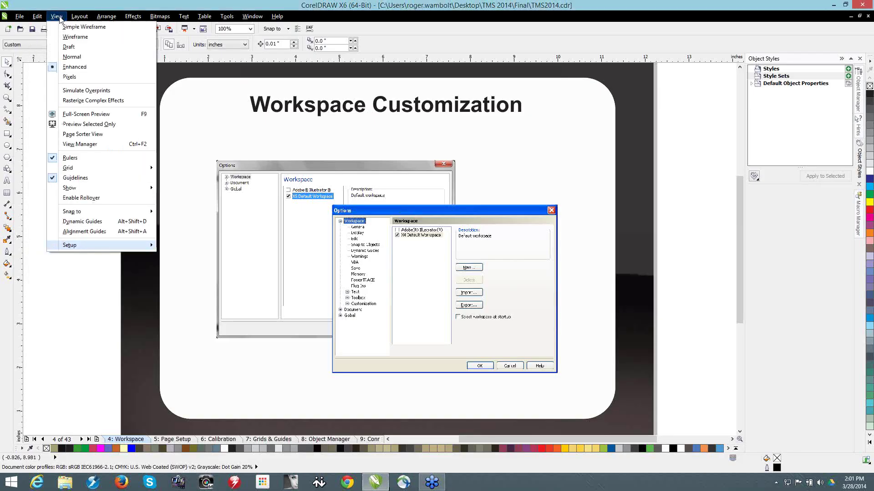
left_click(87, 137)
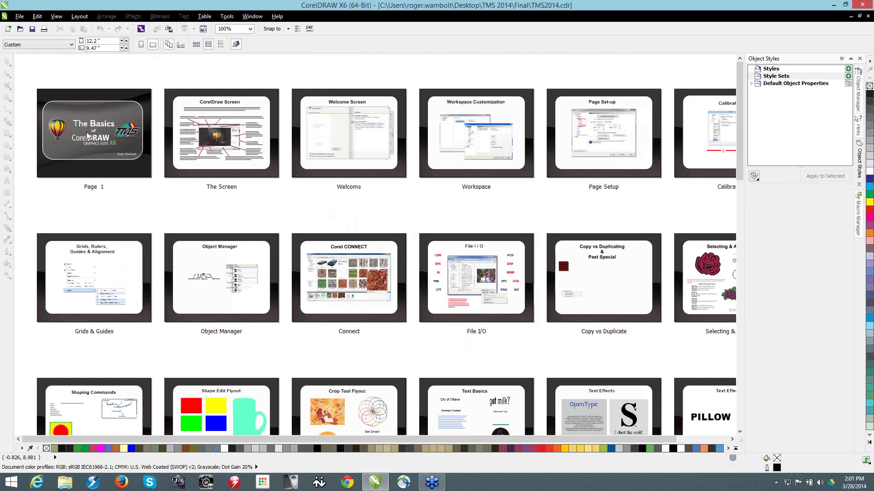
double_click(86, 132)
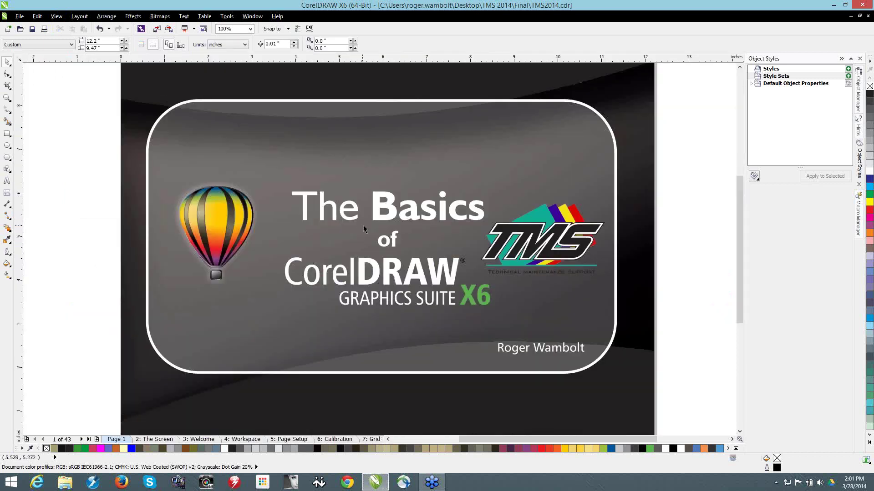
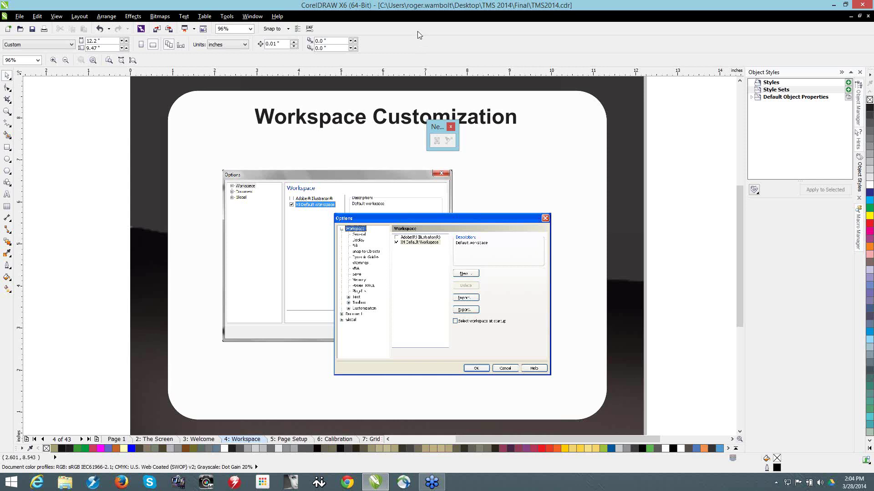
Display the Text toolbar and close it again
right_click(408, 40)
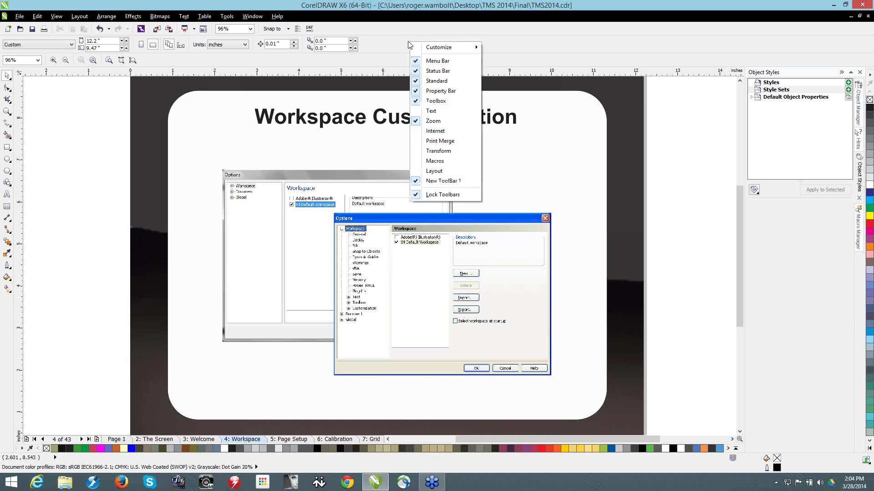
left_click(438, 112)
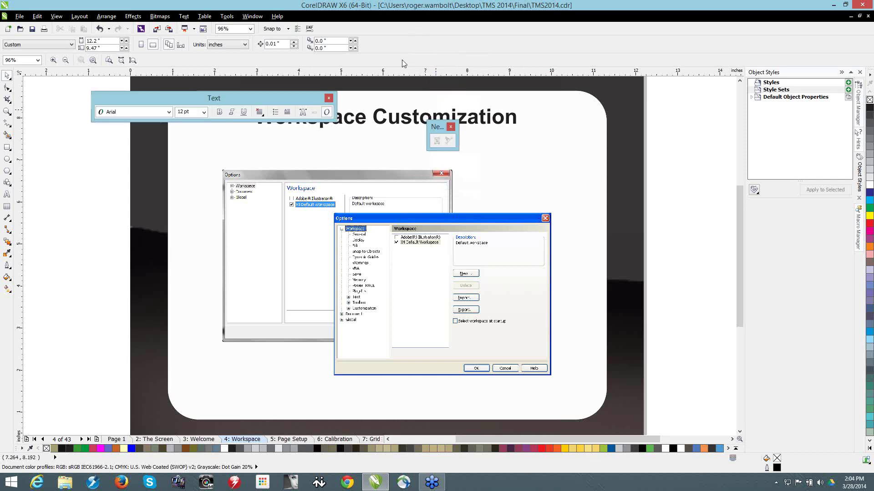
right_click(405, 60)
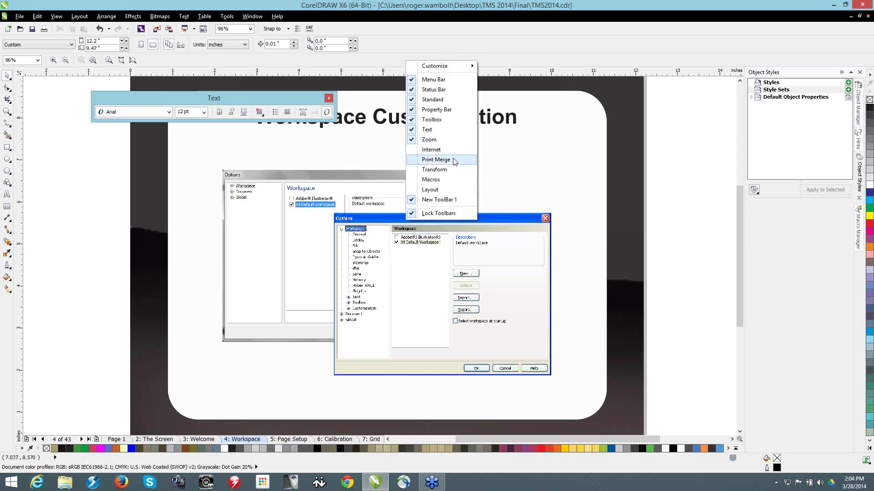
left_click(330, 98)
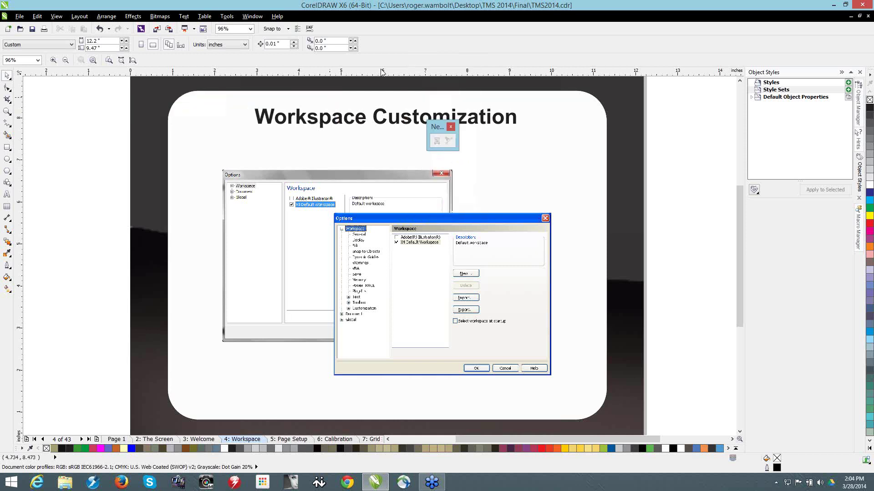
Unlock the toolbars, float the Property Bar over the page and dock it back below the Standard toolbar
right_click(463, 39)
left_click(492, 191)
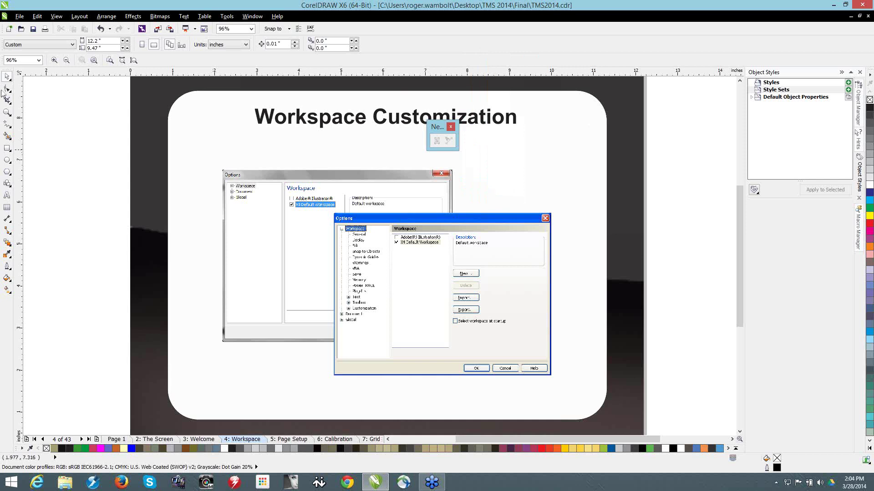
left_click_drag(3, 44, 242, 125)
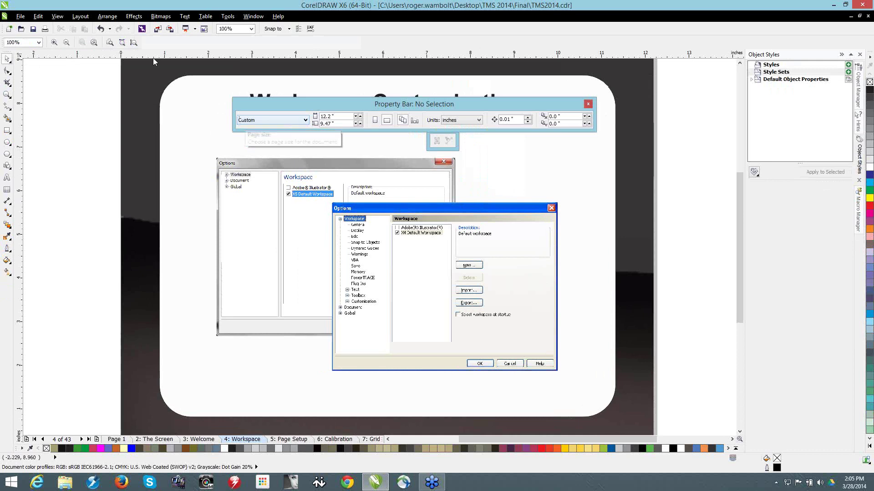
double_click(340, 103)
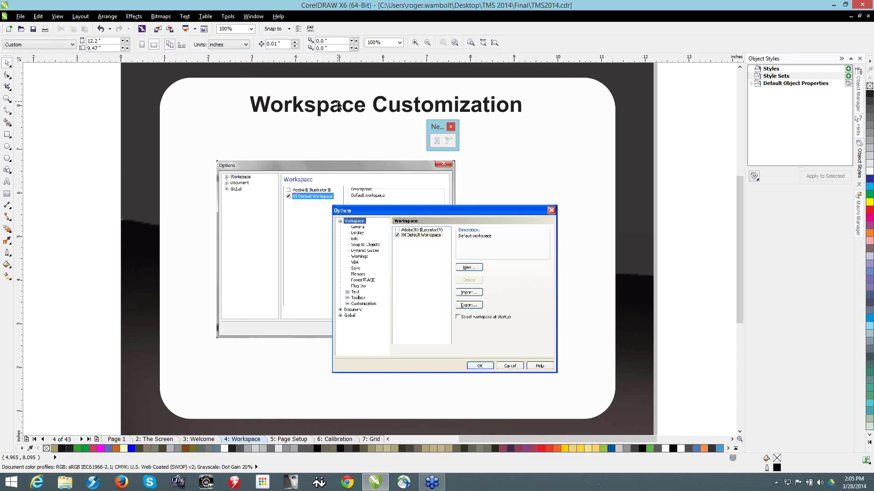
Add the Contour tool from the interactive effects tools to the custom New ToolBar 1
left_click(7, 228)
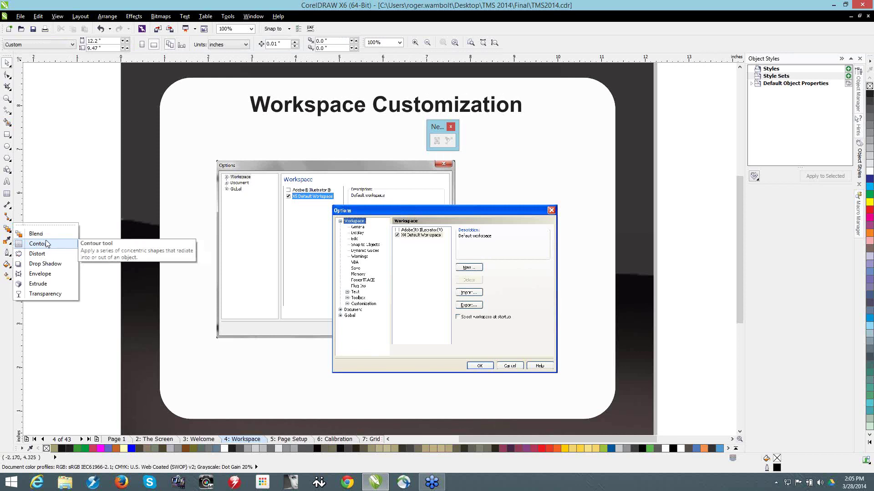
left_click_drag(47, 245, 446, 148)
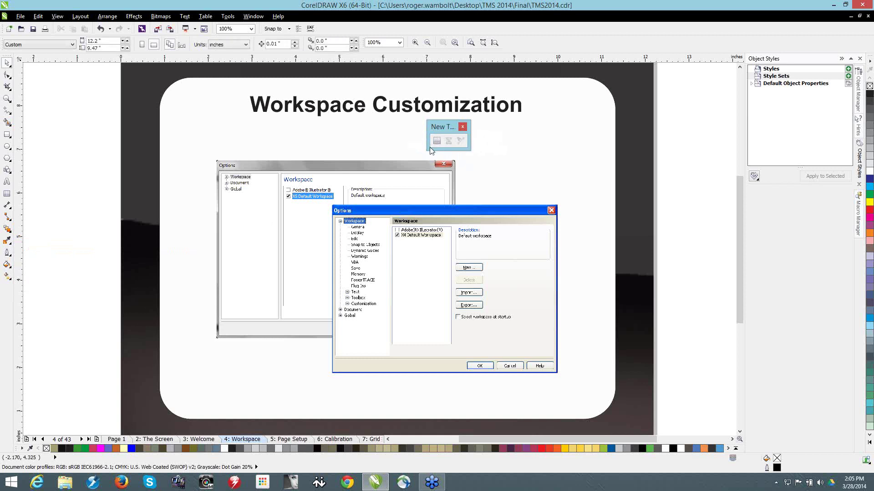
In the workspace customization for commands, assign the shortcut key W to the View category's Wireframe command
left_click(227, 17)
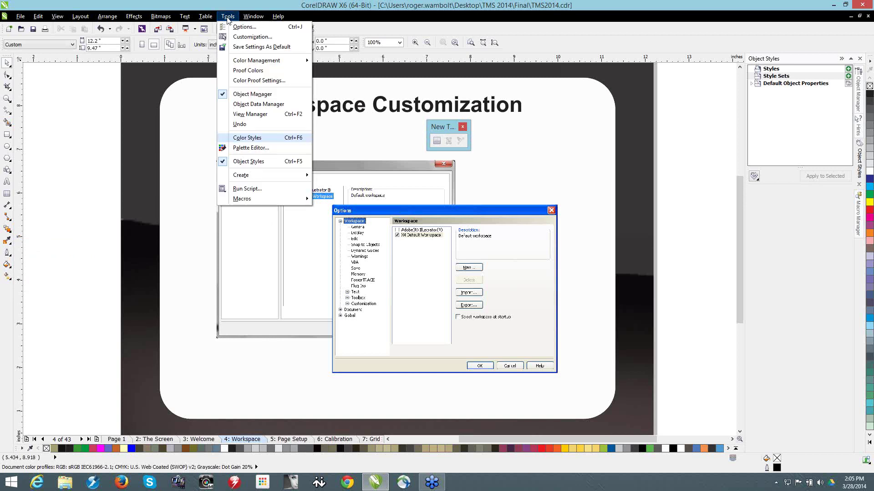
left_click(252, 37)
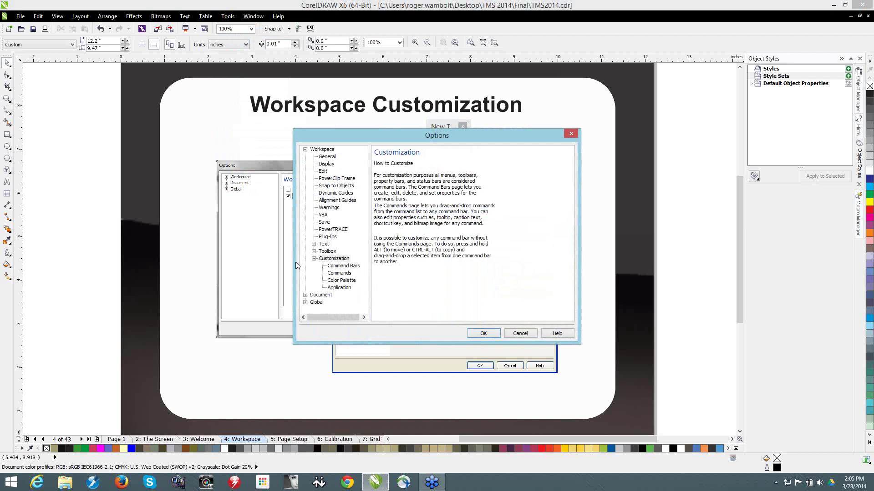
left_click(344, 267)
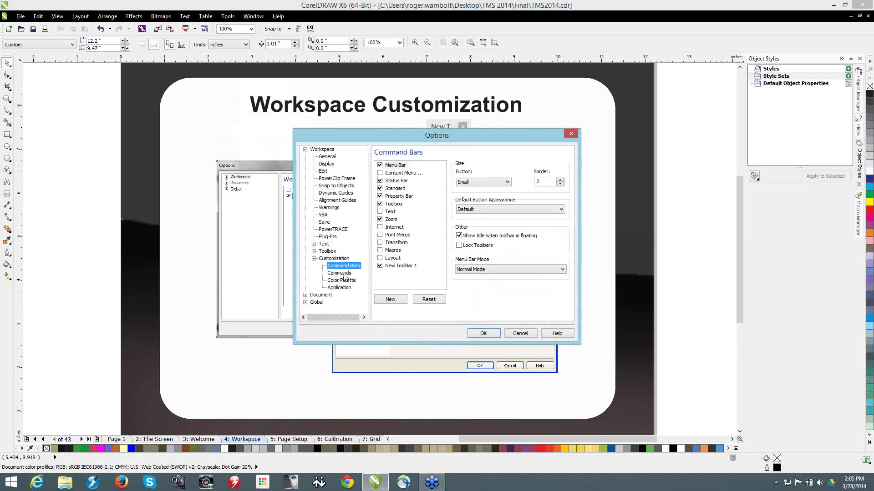
left_click(342, 273)
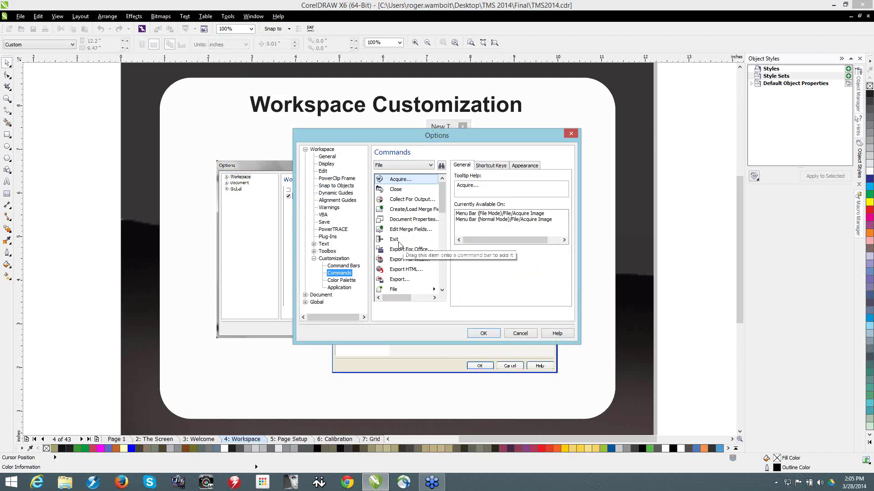
left_click(58, 18)
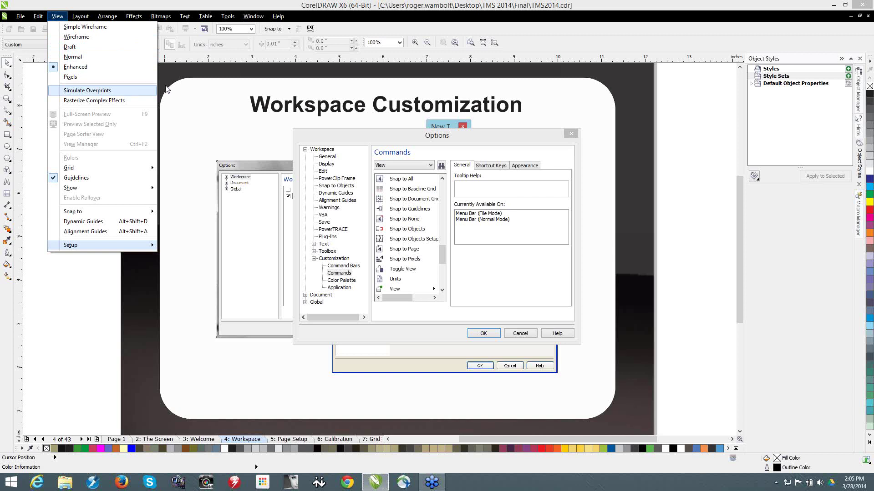
left_click(83, 37)
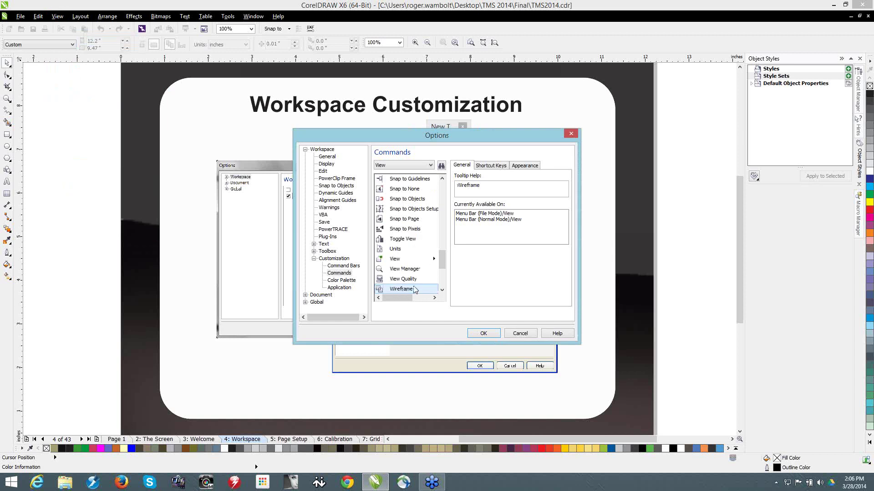
left_click(491, 165)
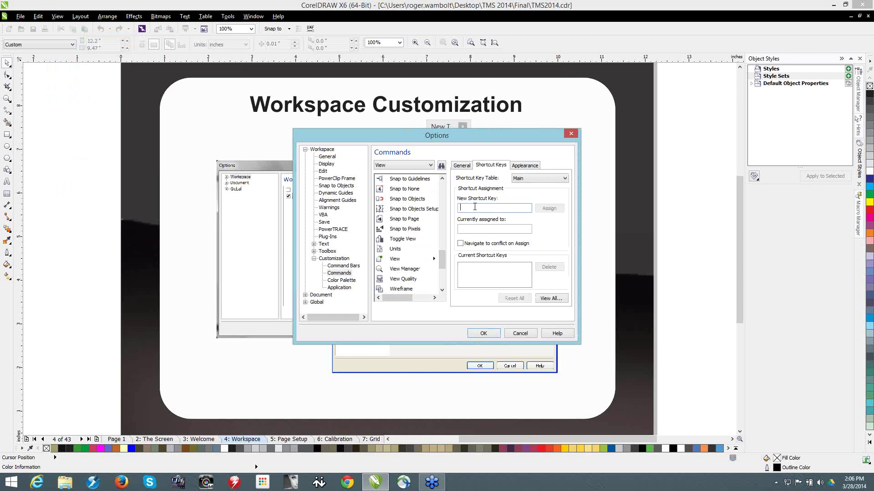
left_click(475, 206)
key("w")
left_click(553, 211)
Assign the shortcut key Q to the Enhanced view command
scroll(447, 207, "up", 10)
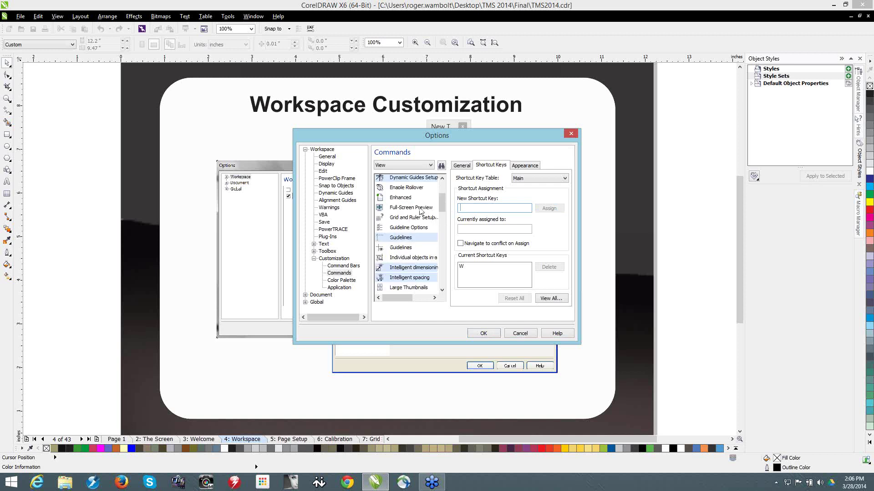
left_click(407, 198)
left_click(466, 207)
left_click(405, 197)
left_click(466, 207)
key("q")
left_click(549, 209)
Assign the shortcut key S to the Page Sorter View command
mouse_move(440, 212)
left_mouse_down()
mouse_move(447, 232)
mouse_move(441, 220)
left_mouse_up()
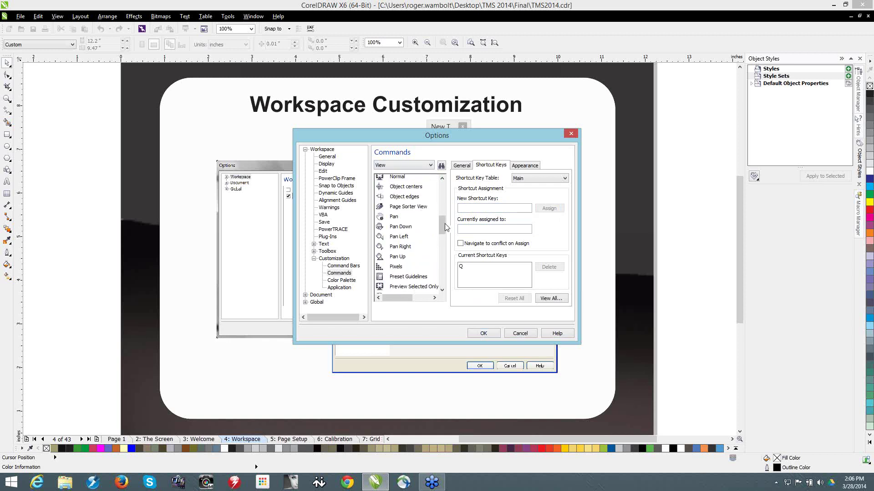
left_click(408, 207)
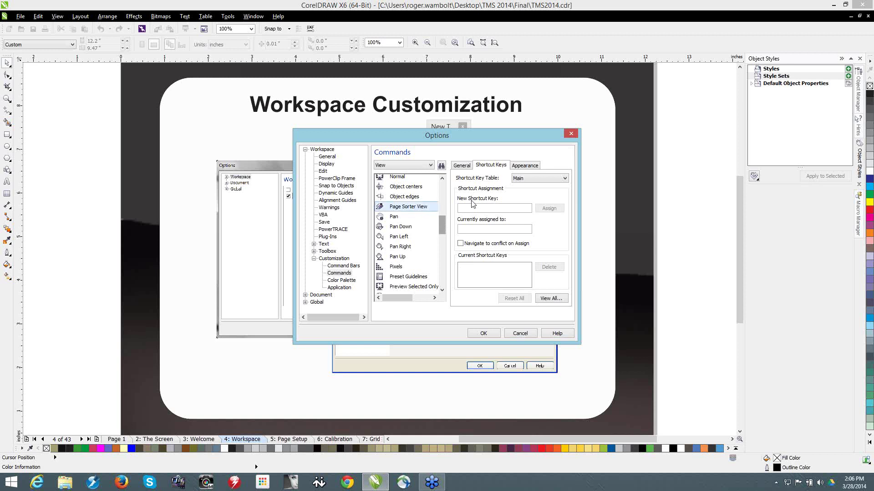
left_click(473, 207)
key("s")
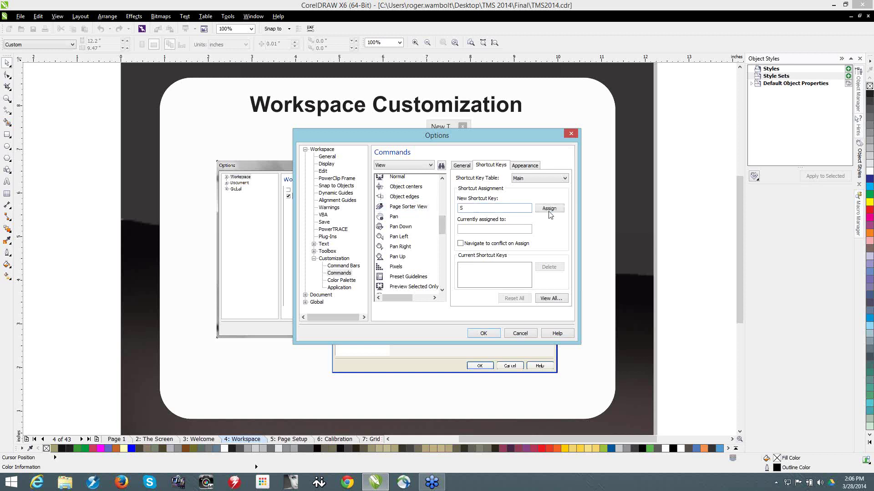
left_click(549, 208)
Add K as an additional shortcut key for the Arrange category's Break Apart command
left_click(394, 170)
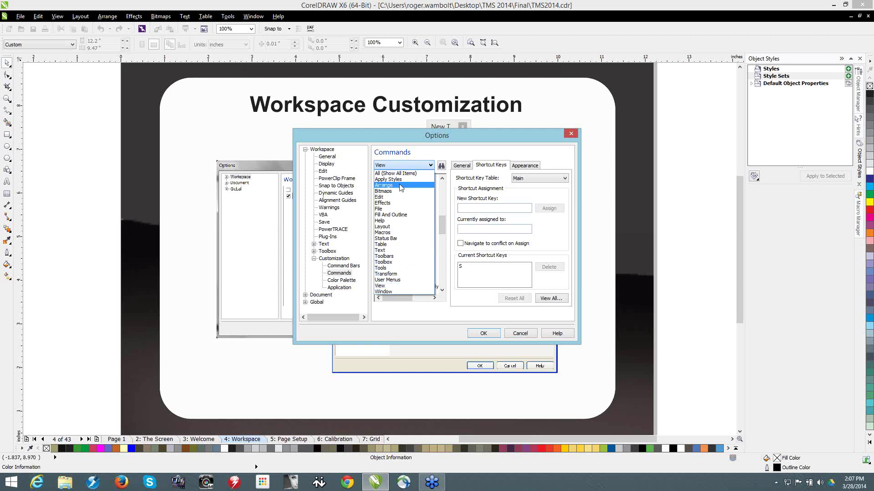
left_click(400, 186)
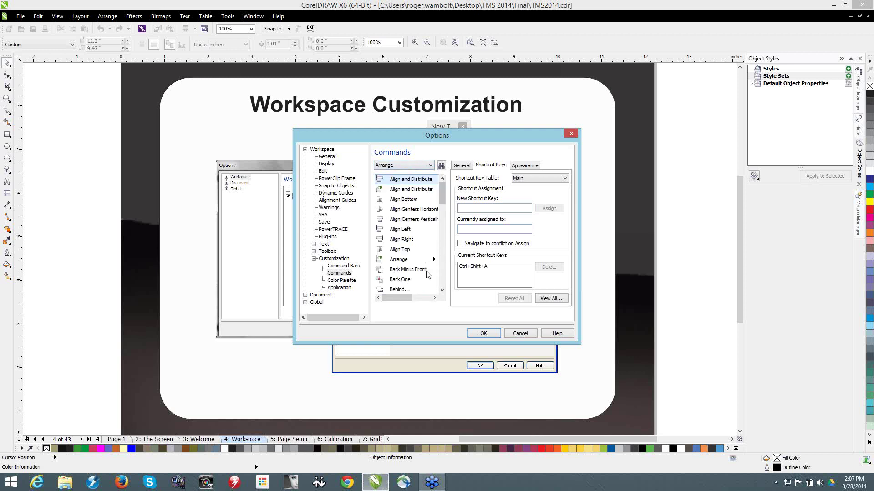
scroll(445, 279, "down", 4)
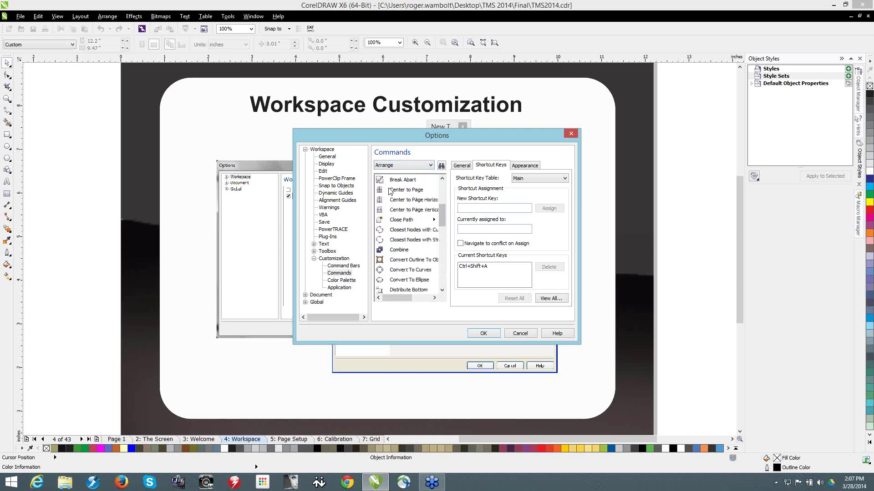
left_click(412, 180)
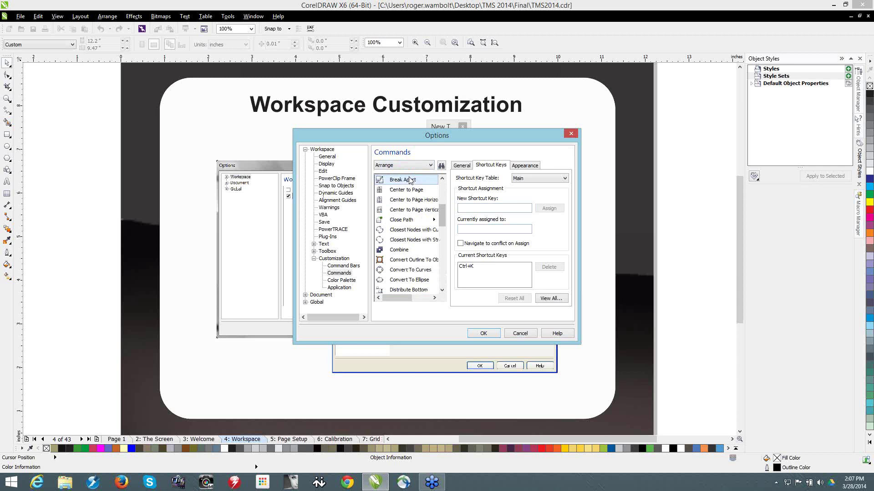
left_click(484, 209)
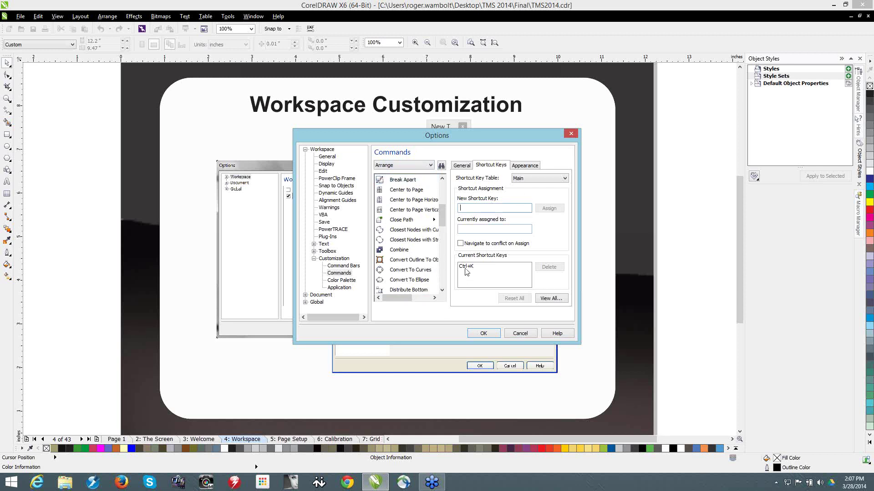
key("k")
left_click(547, 209)
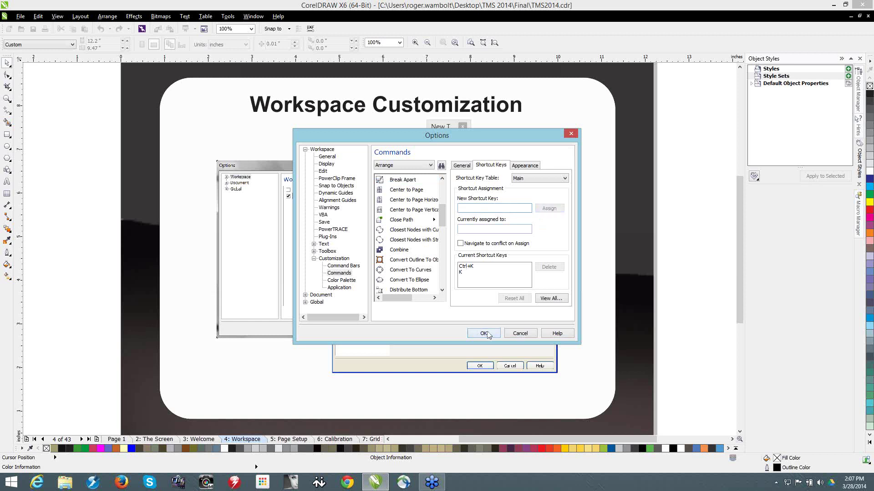
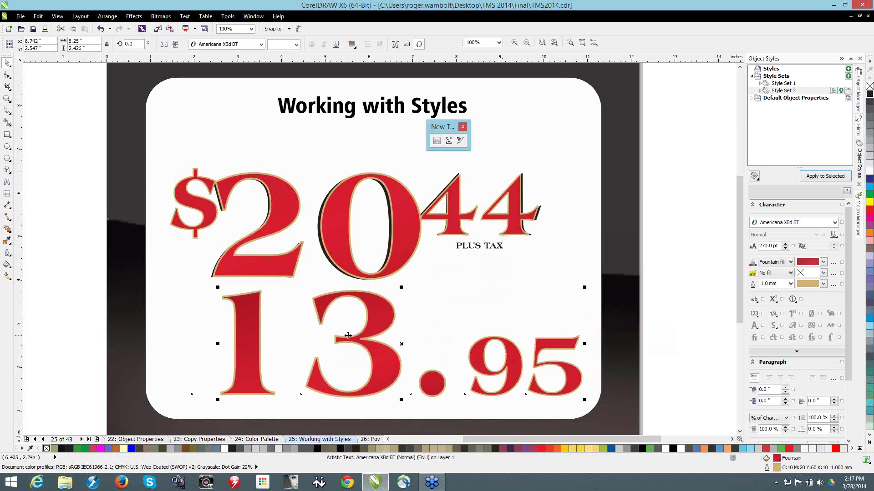
Open the PowerTRACE page of the document through the Page Sorter View
key("ctrl+shift+p")
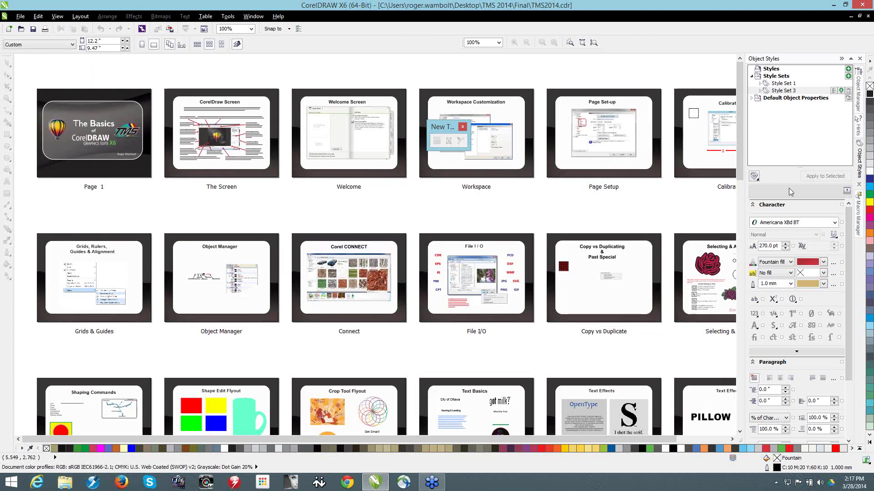
left_click(741, 349)
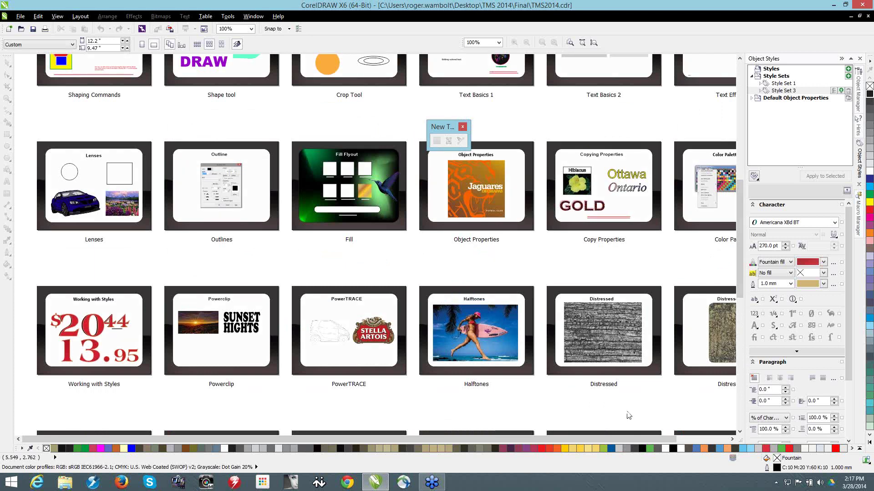
left_click(357, 338)
double_click(356, 338)
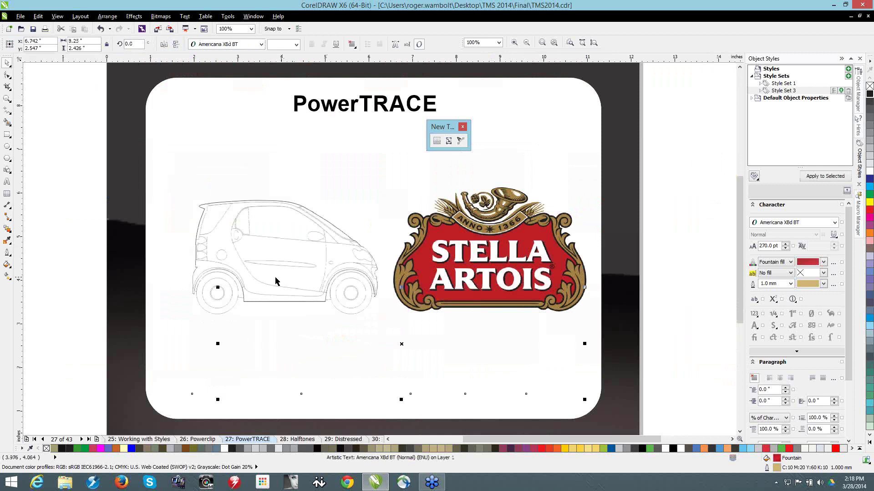
Start an Outline Trace of the Stella Artois logo bitmap with Clipart as the image type
left_click_drag(447, 223, 450, 223)
left_click(449, 223)
left_click(291, 44)
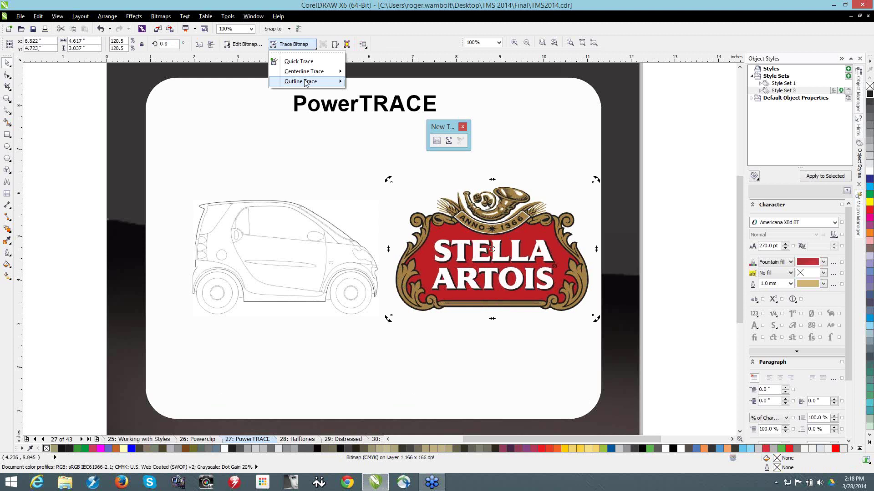
mouse_move(305, 83)
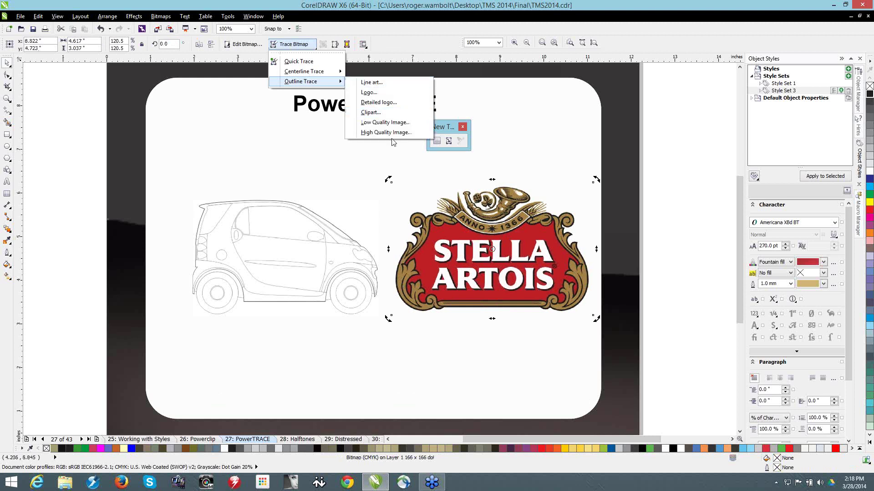
left_click(370, 112)
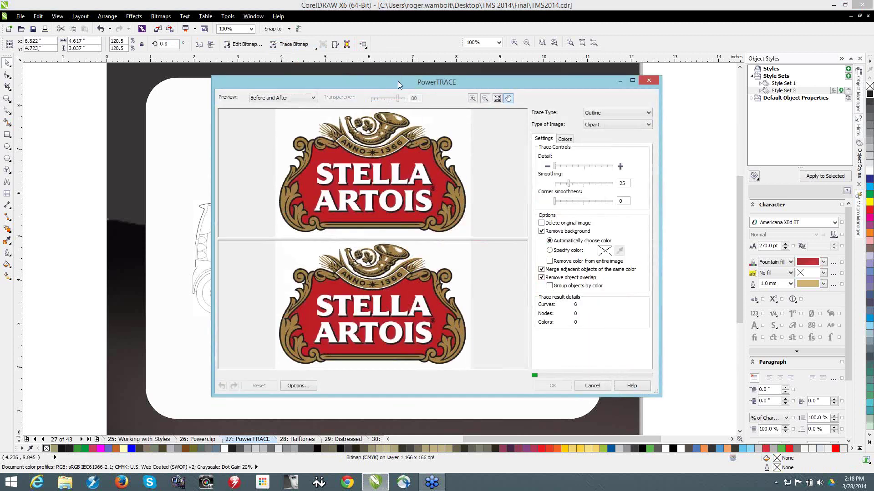
Merge the three brown and tan trace colors, C33 M46 Y85 K11 through C18 M20 Y35 K0, into one color
left_click_drag(367, 77, 277, 41)
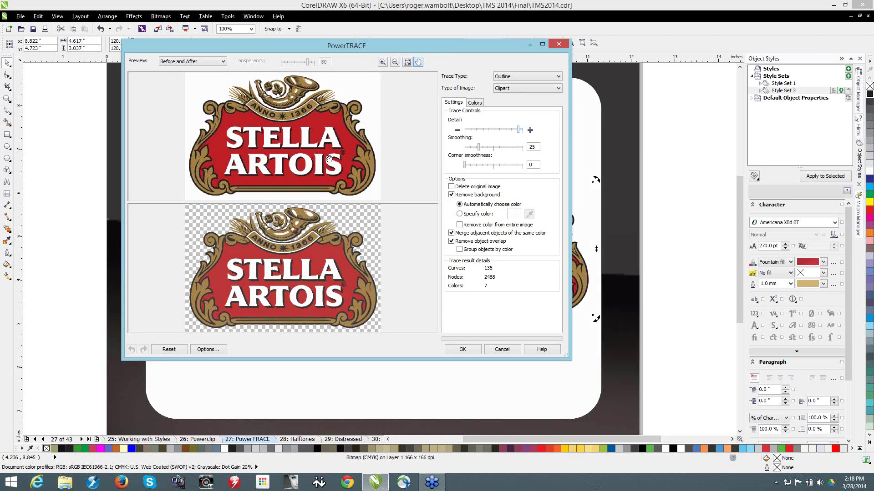
left_click(478, 104)
left_click(492, 197)
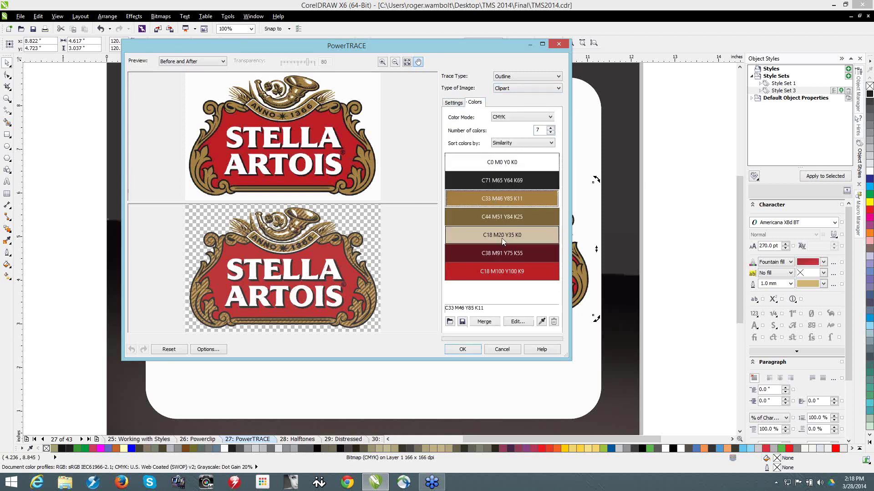
left_click(515, 219, "ctrl")
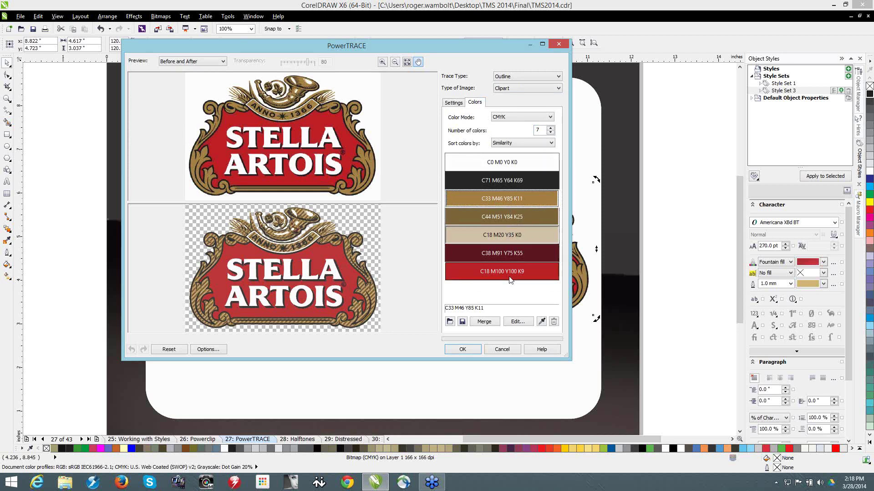
left_click(489, 325)
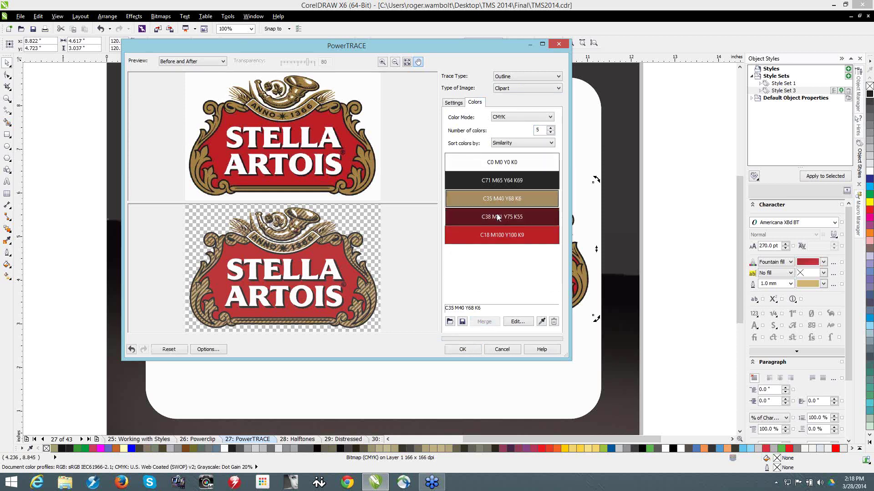
Merge the trace colors C38 M91 Y75 K55 and C18 M100 Y100 K9 into a single red
left_click(499, 216)
left_click(490, 235, "ctrl")
left_click(485, 321)
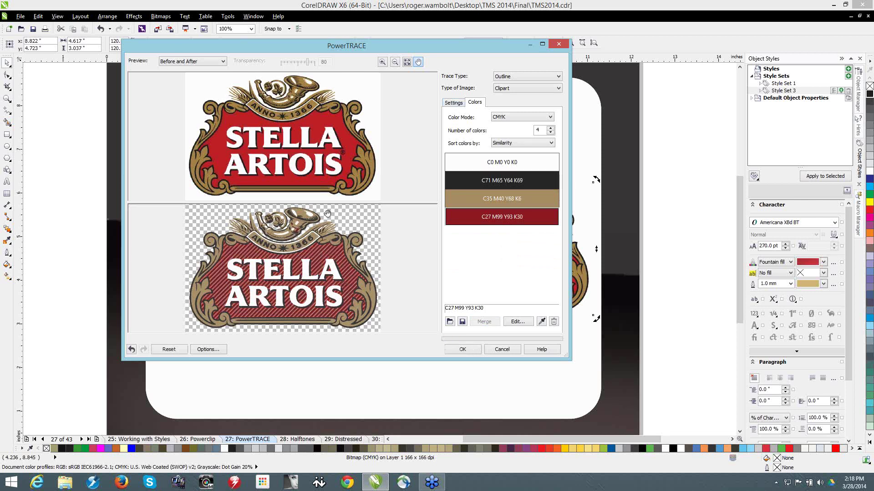
Enable grouping of objects by color and accept the logo trace
left_click(453, 103)
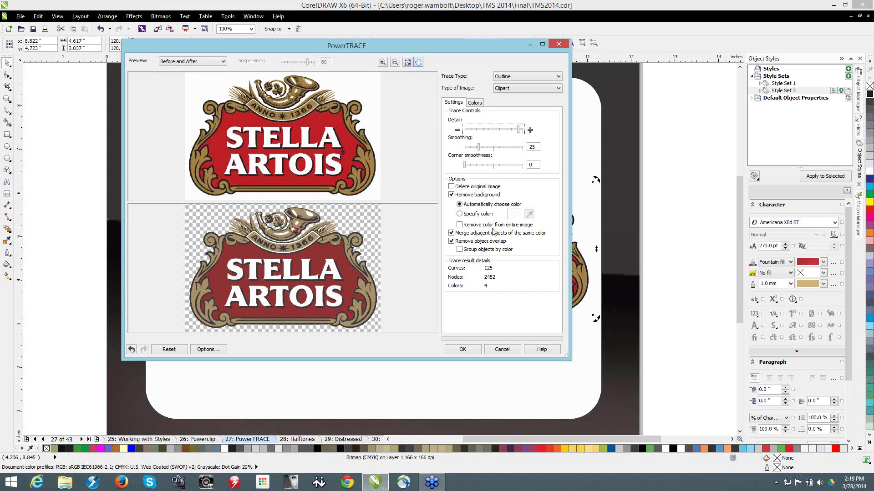
left_click(460, 250)
key("Return")
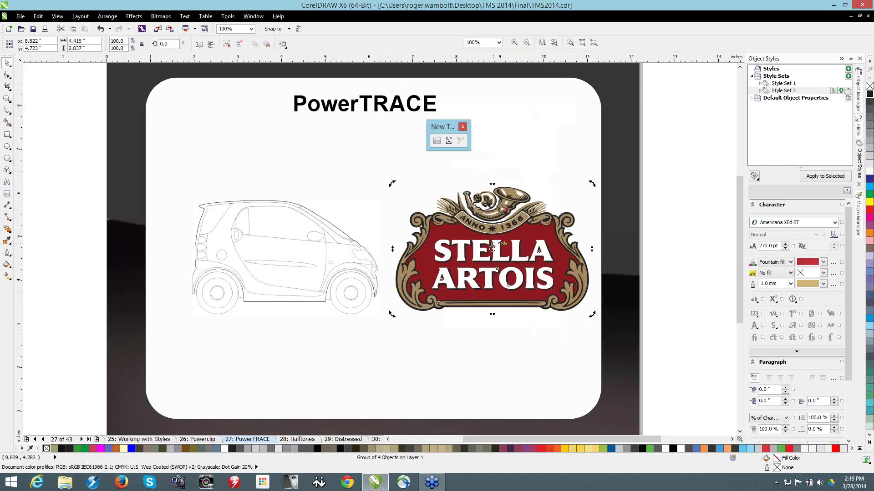
Move the traced logo off the original bitmap to about X 7.7", Y 3.0" and ungroup it into its color groups
left_click(476, 263)
left_click_drag(476, 263, 430, 337)
right_click(428, 336)
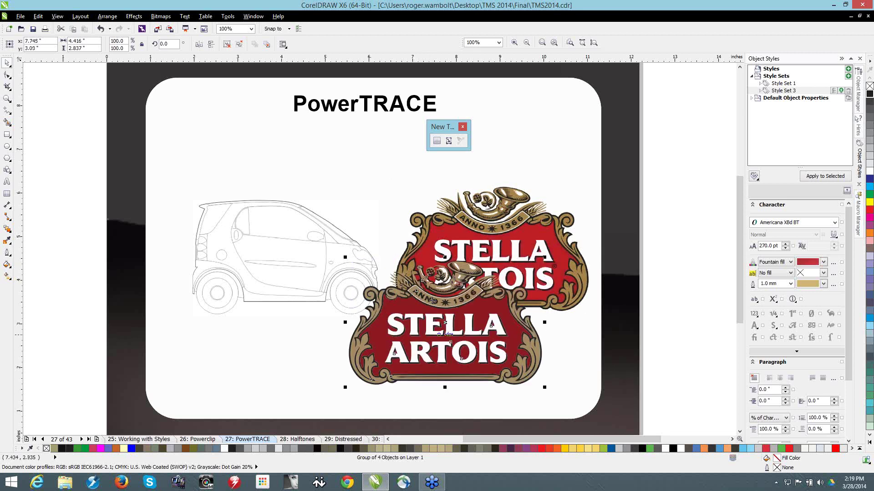
left_click(228, 48)
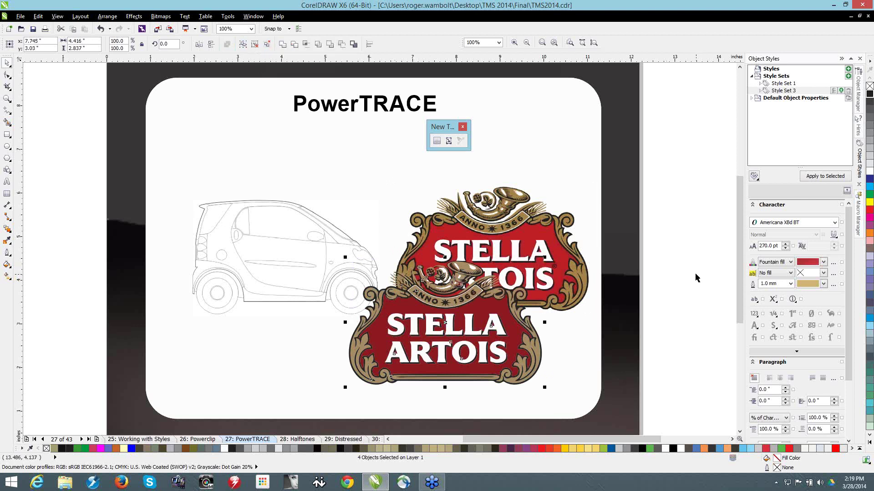
Pull the dark red color group out of the traced logo, and undo the move
left_click(490, 336)
left_click(497, 318)
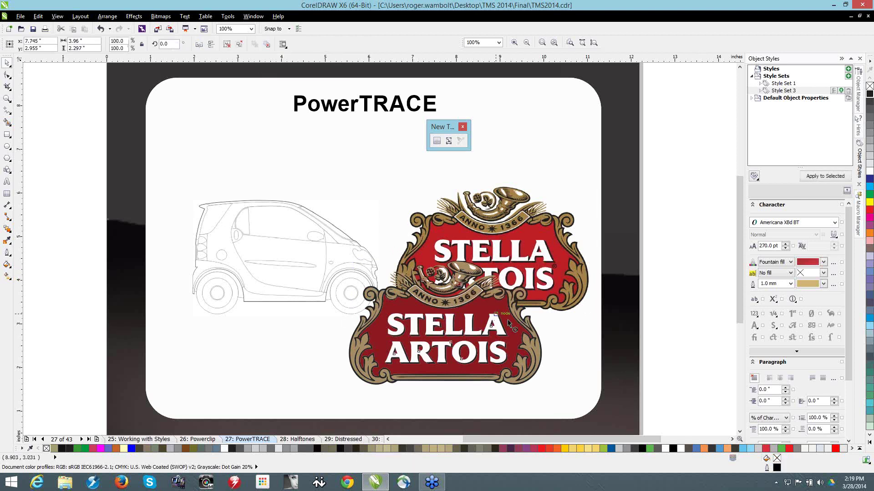
left_click_drag(508, 323, 648, 322)
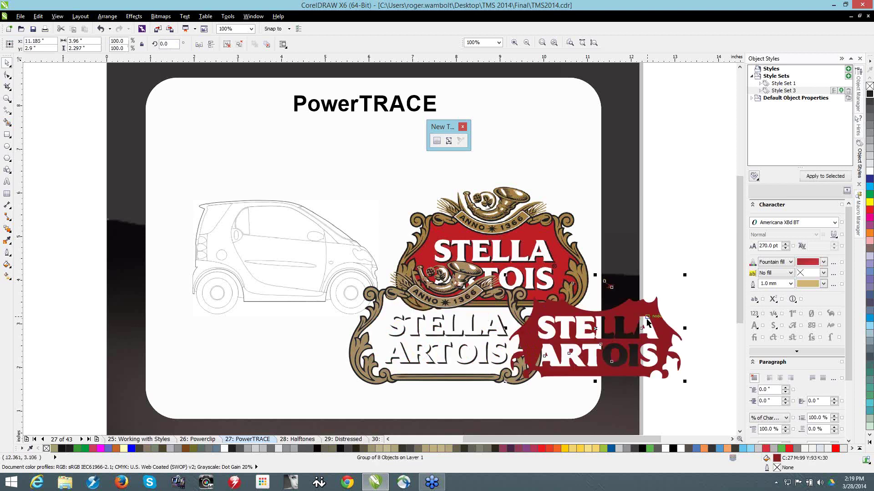
key("ctrl+z")
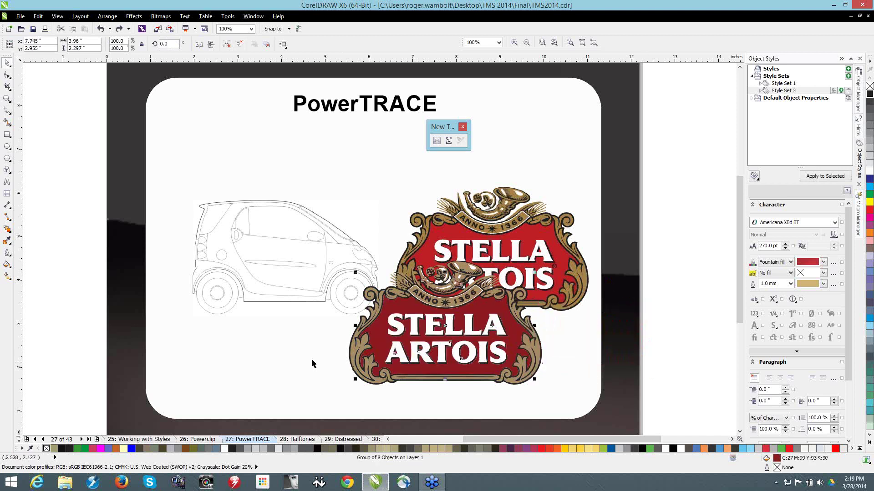
Pull the tan color group out over the car drawing, and return it to its place in the traced logo
left_click(353, 353)
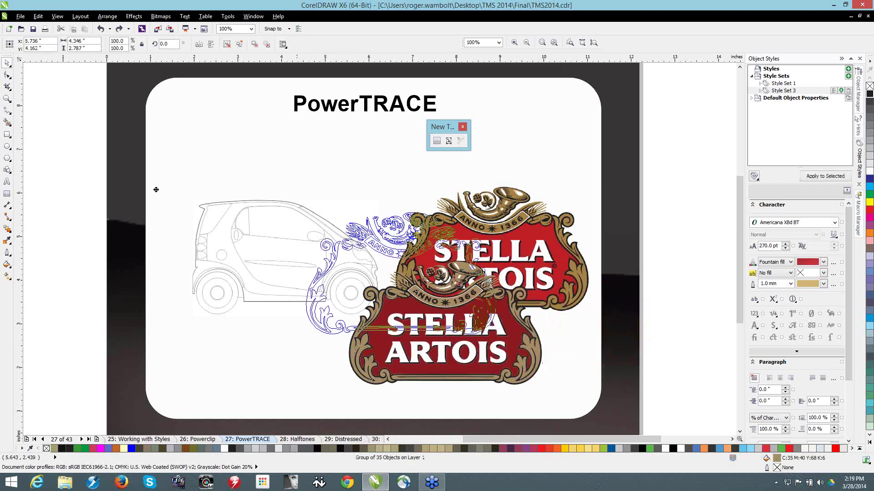
left_click_drag(156, 203, 164, 213)
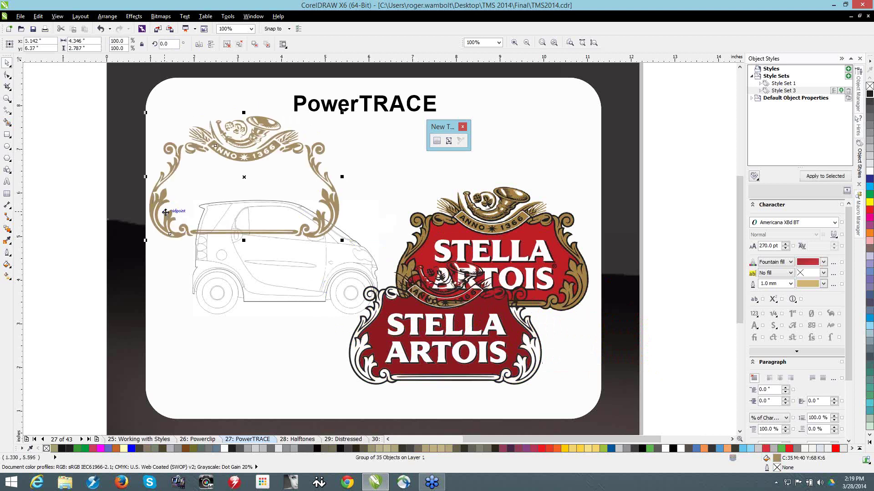
key("Escape")
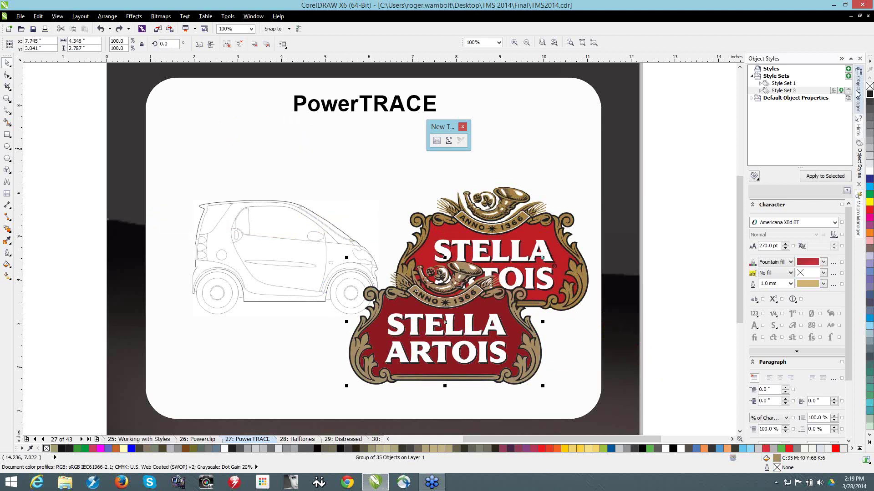
Change the uniform fill of the traced logo's tan color group to C38 M60 Y100 K28, hex #866137
left_click(859, 91)
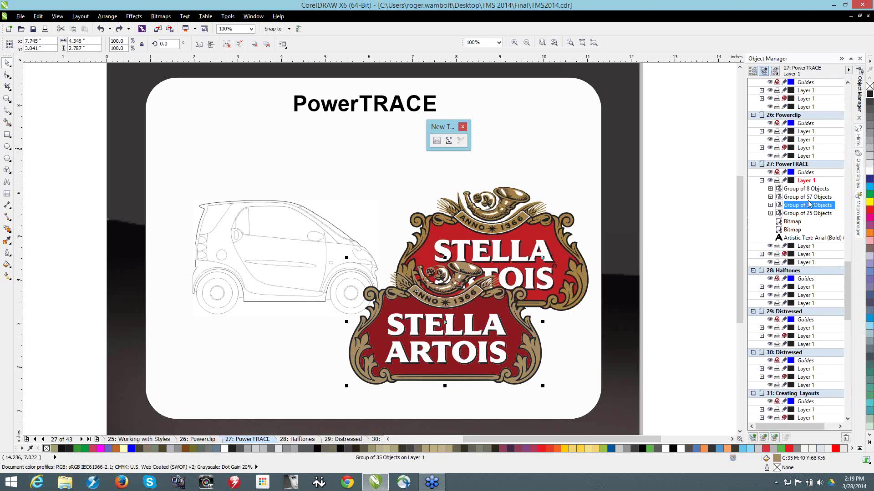
double_click(775, 459)
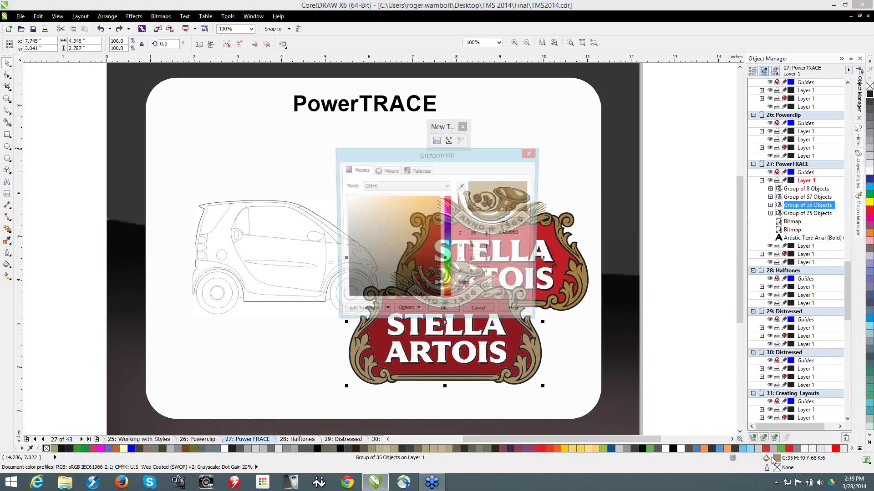
left_click(416, 246)
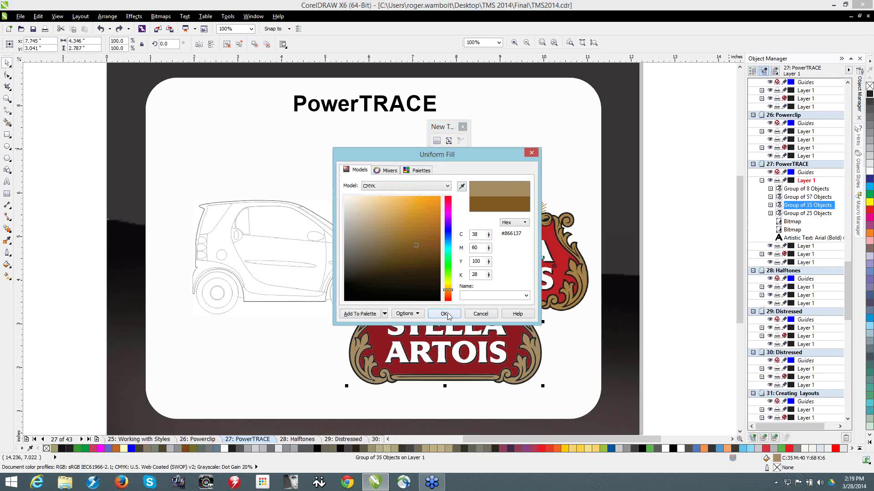
left_click(444, 314)
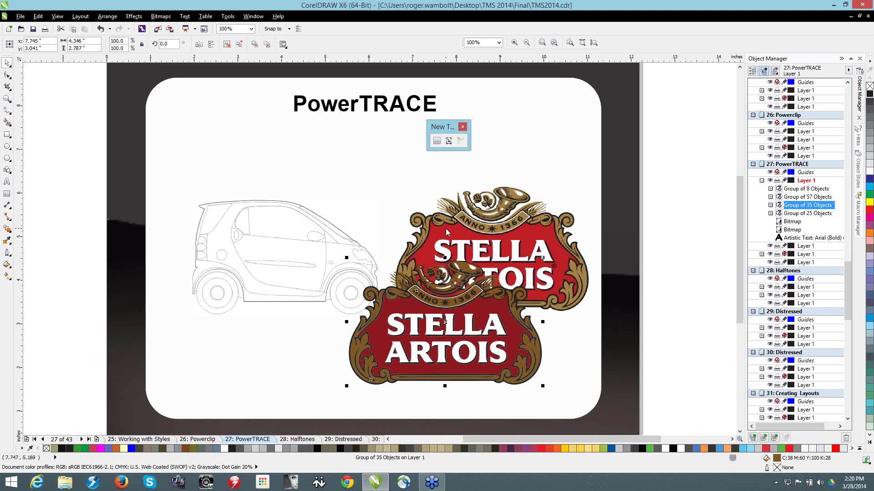
Collapse the Object Manager docker and reopen the PowerTRACE page from the Page Sorter View
key("ctrl+F9")
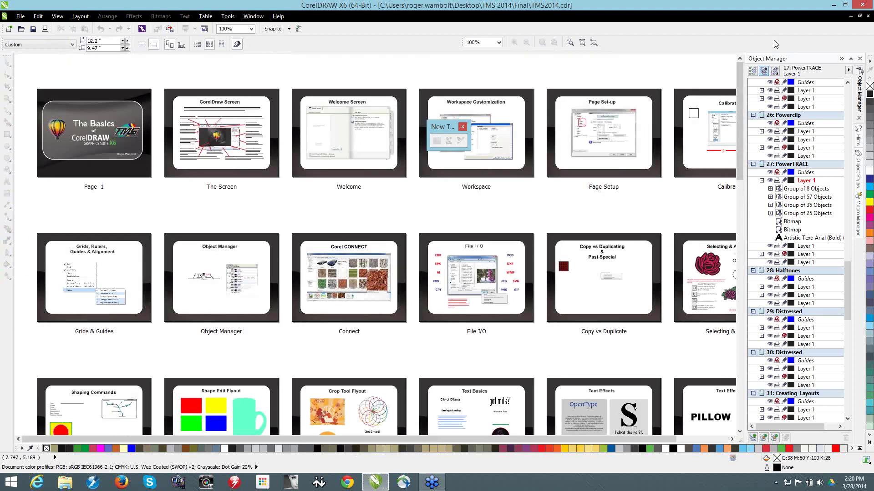
left_click(841, 60)
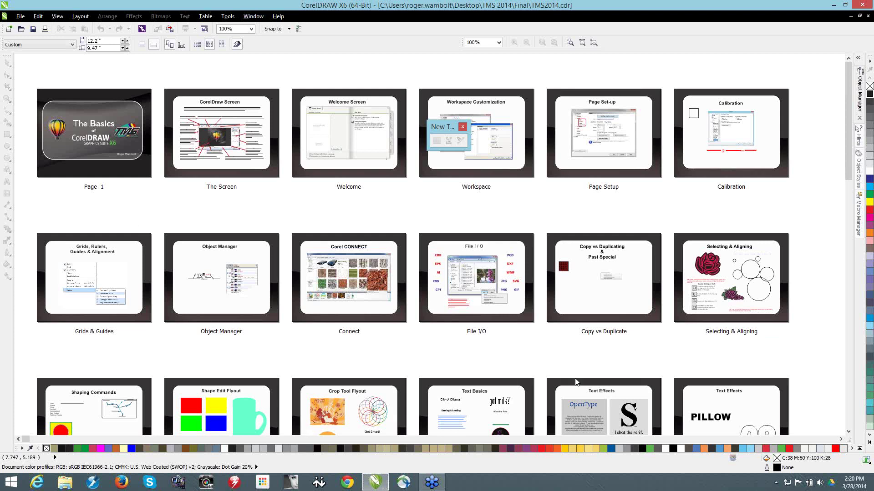
left_click(849, 195)
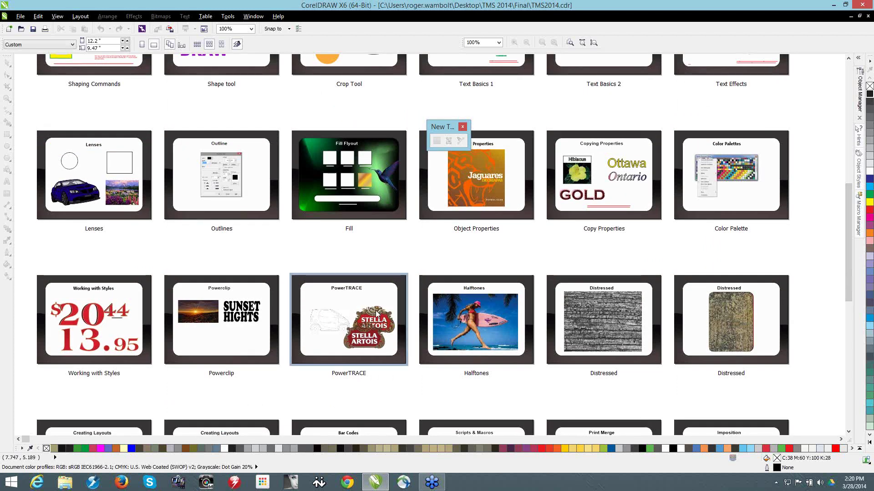
double_click(378, 317)
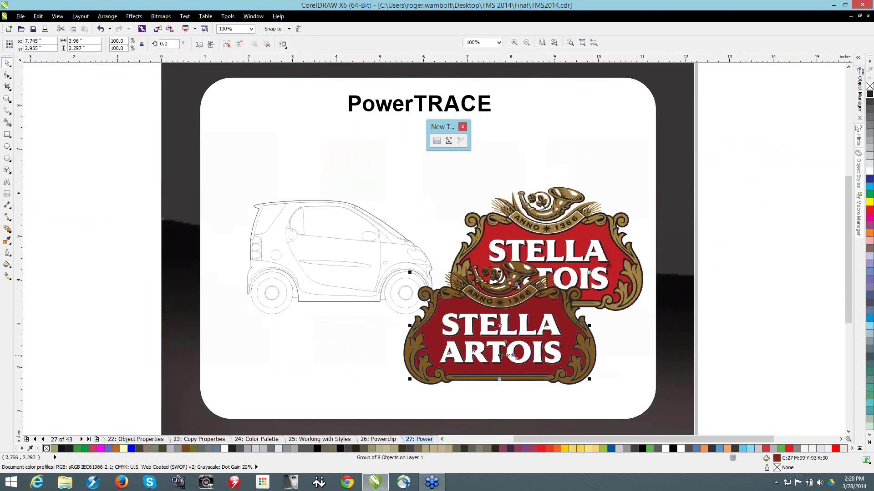
Delete all color groups of the traced logo copy from the page
left_click(500, 355)
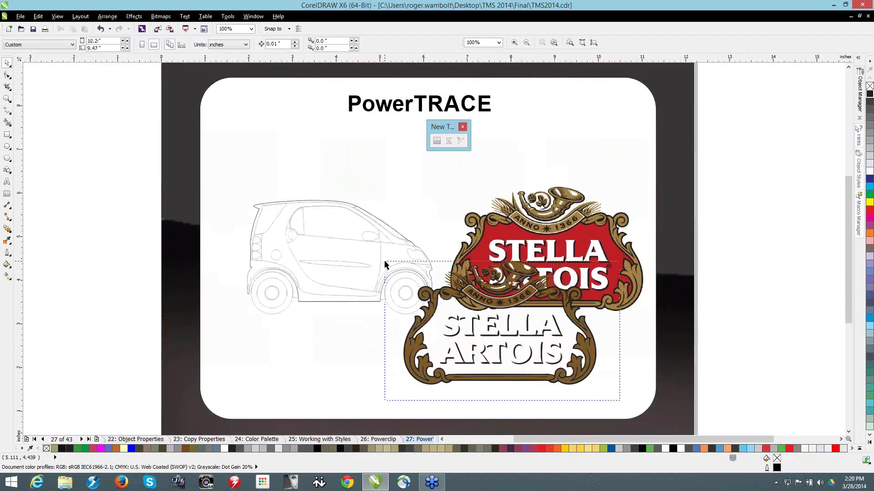
key("Delete")
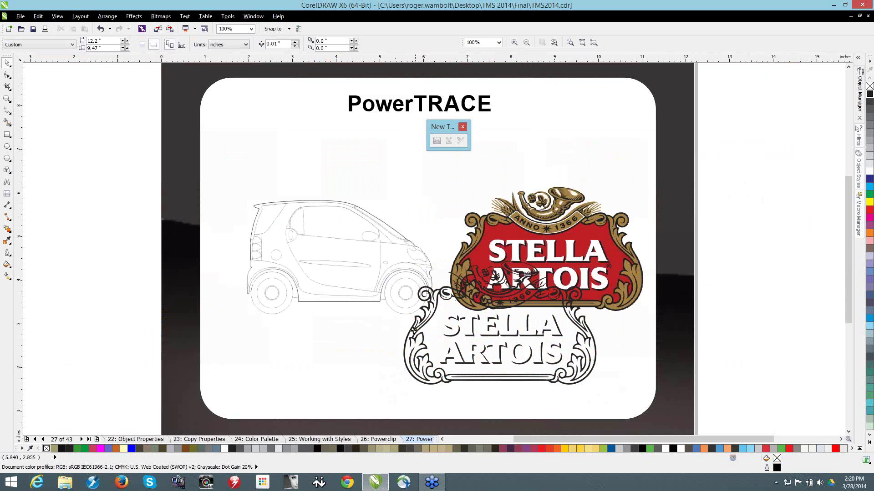
key("Delete")
left_click(414, 334)
Delete the car bitmap and move the Stella Artois bitmap to about the horizontal center of the page
left_click(350, 247)
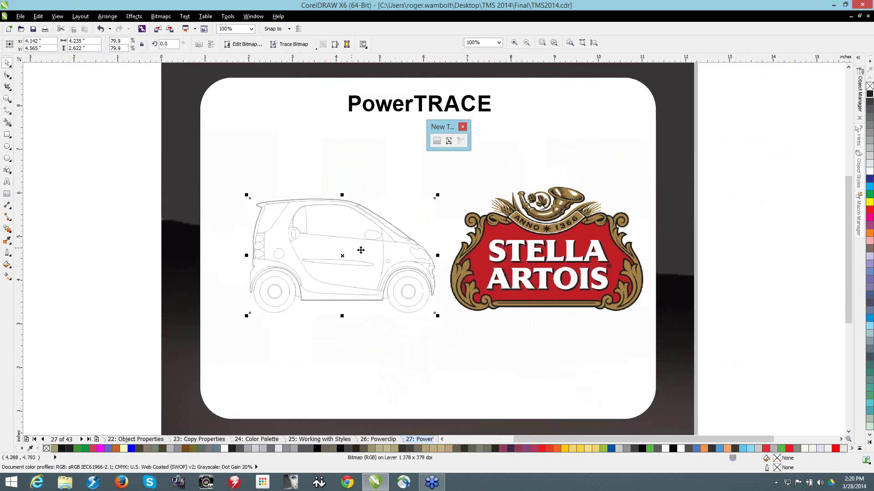
key("Delete")
left_click(521, 224)
left_click_drag(520, 224, 402, 225)
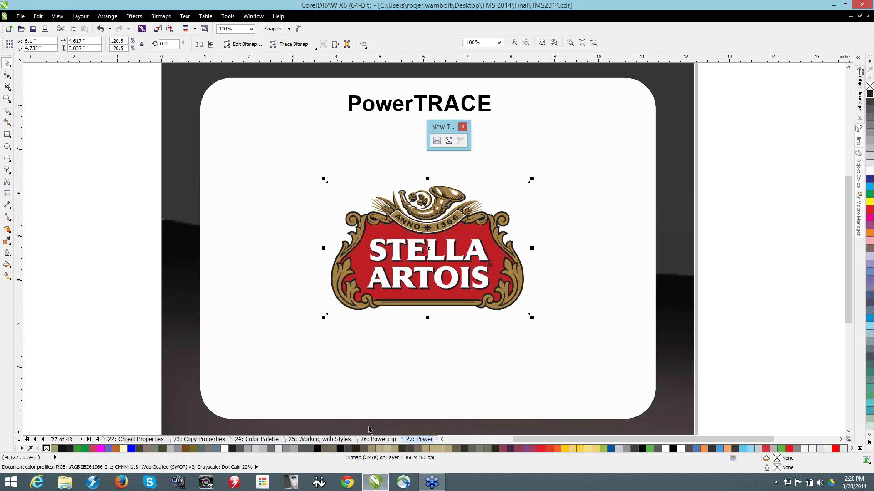
Add the Clipart Outline Trace command to the floating custom toolbar and place that toolbar clear of the PowerTRACE title
left_click(298, 46)
mouse_move(299, 85)
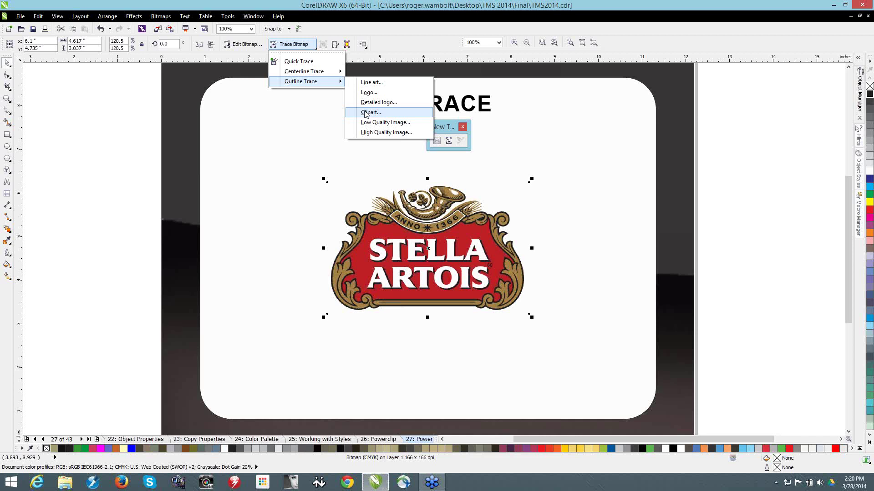
left_click_drag(368, 114, 457, 143)
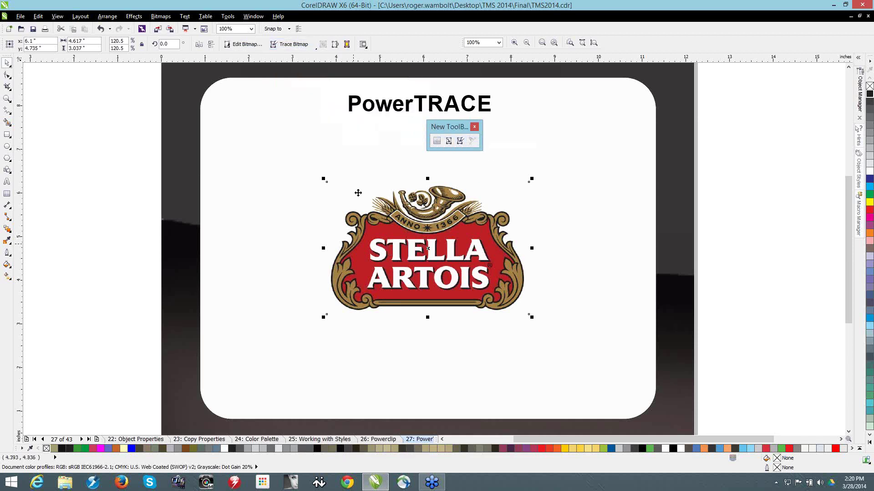
left_click_drag(462, 127, 591, 109)
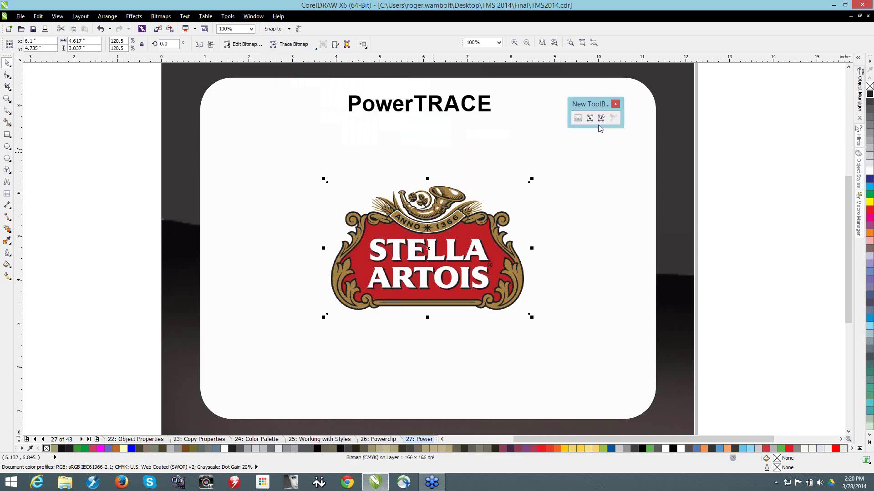
Start a Clipart trace of the logo from the custom toolbar, keeping background removal on and enabling deletion of the original image
left_click(601, 118)
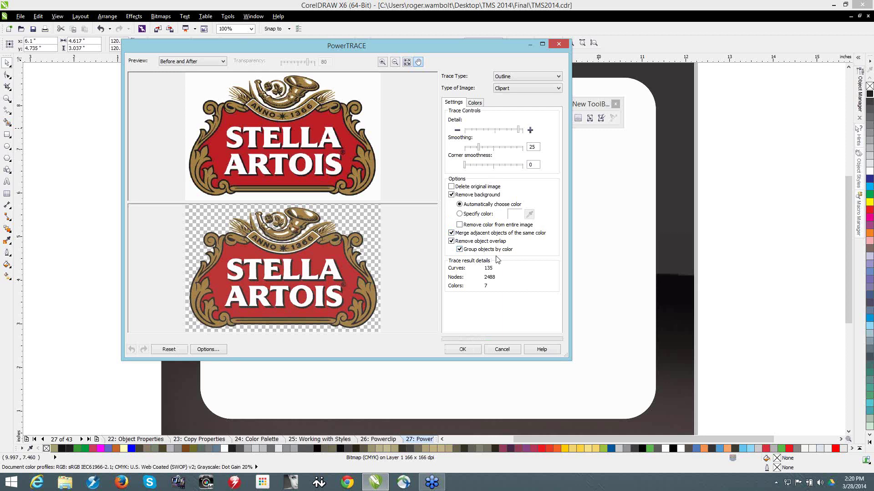
left_click(451, 195)
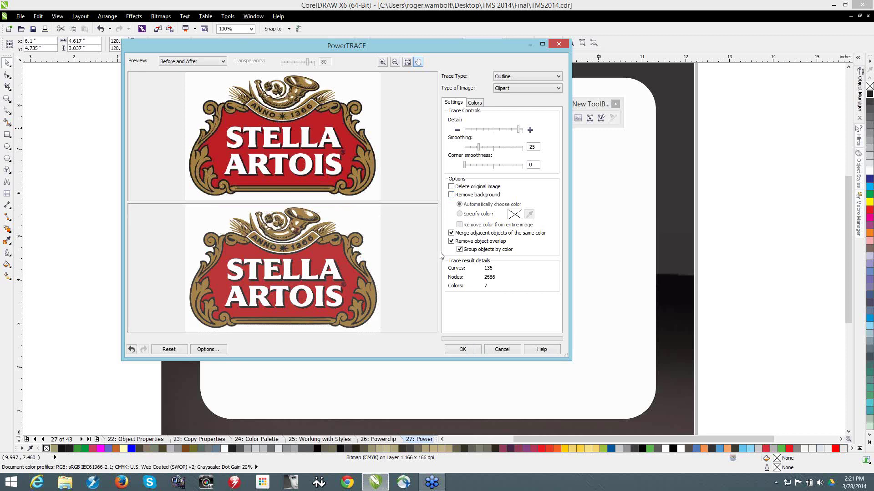
left_click(451, 195)
left_click(452, 187)
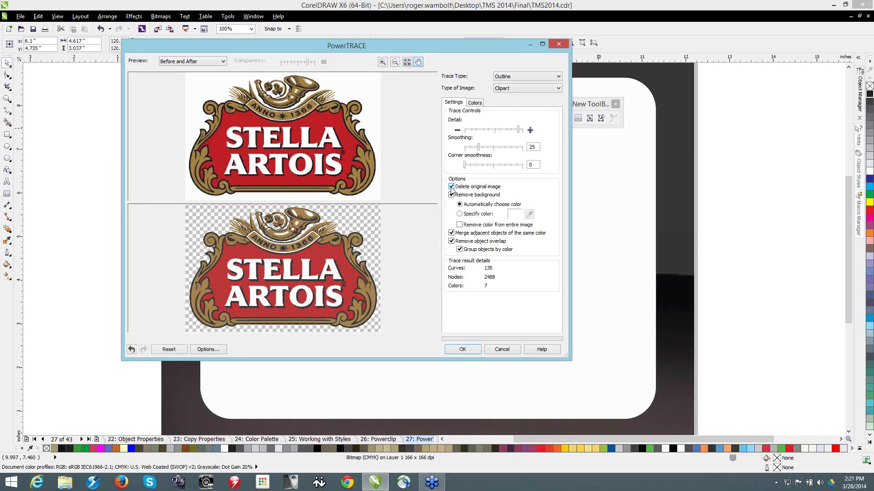
Merge the trace colors C33 M46 Y85 K11, C44 M51 Y84 K25 and C18 M20 Y35 K0 into a single tan
left_click(476, 104)
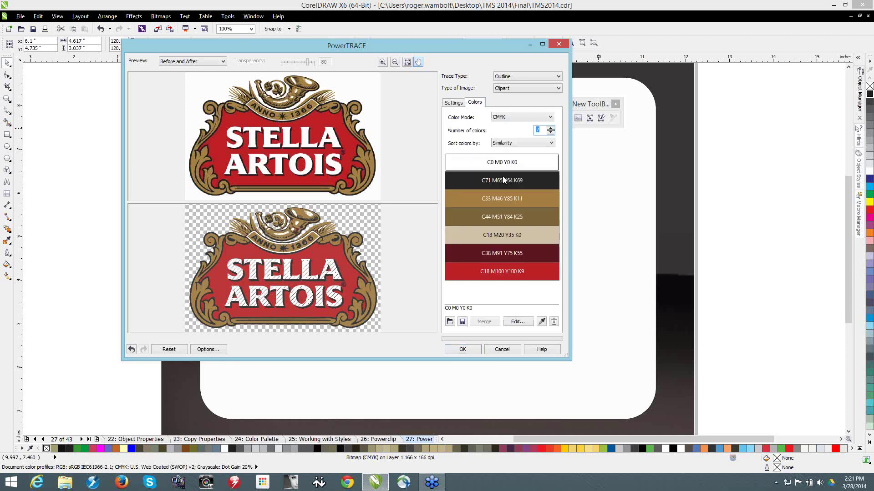
left_click(478, 199)
left_click(489, 237, "shift")
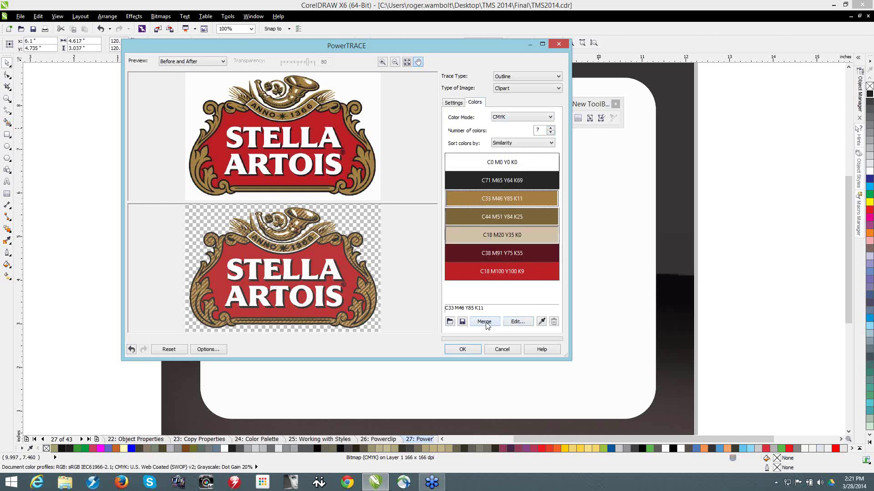
left_click(484, 322)
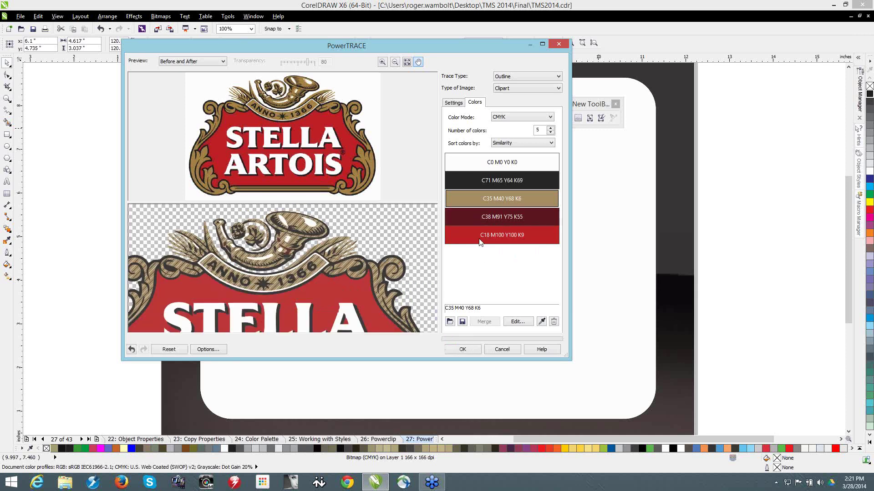
Try to merge the tan trace color with the dark maroon C38 M91 Y75 K55
left_click(464, 212, "ctrl")
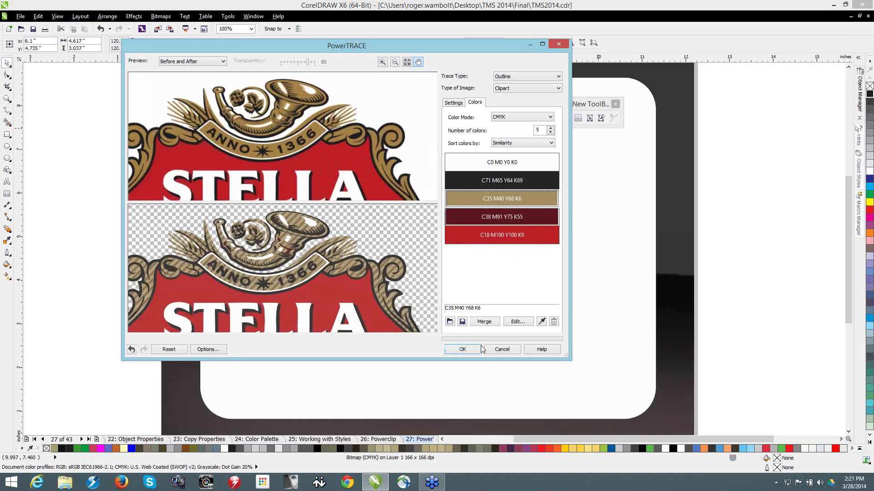
left_click(484, 322)
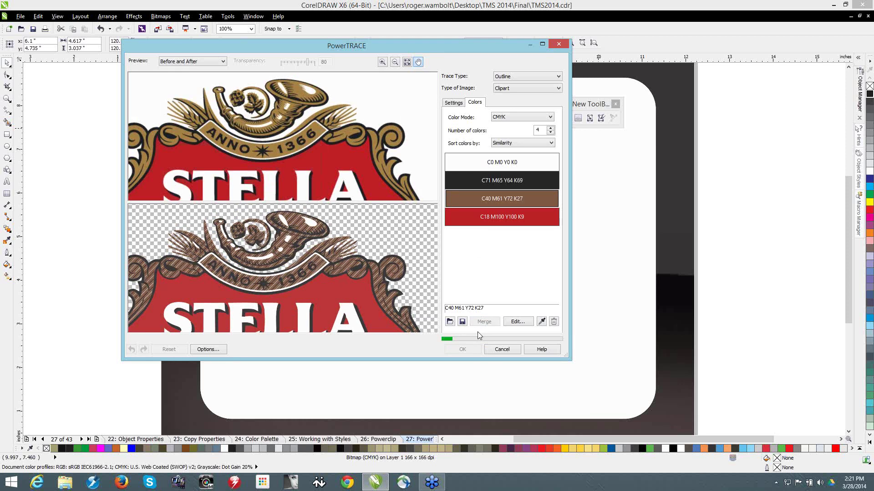
Merge the dark maroon C38 M91 Y75 K55 with the red C18 M100 Y100 K9 and accept the trace
left_click(496, 222)
left_click(495, 235, "ctrl")
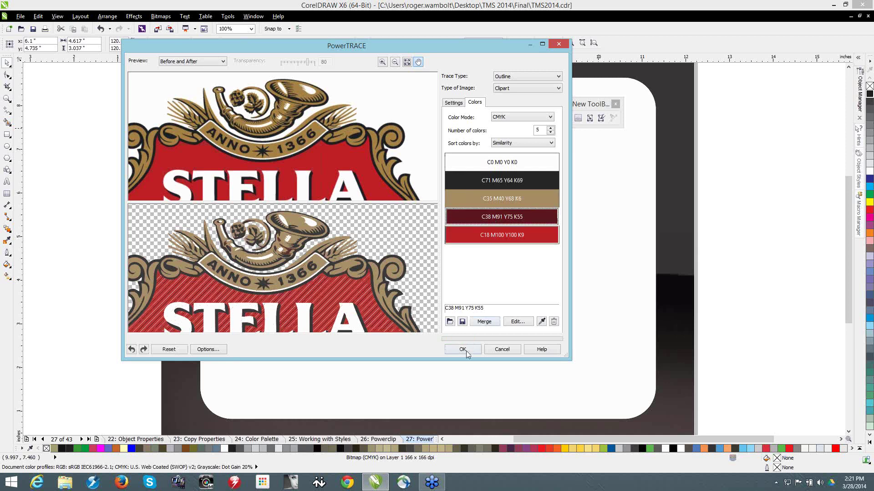
left_click(489, 324)
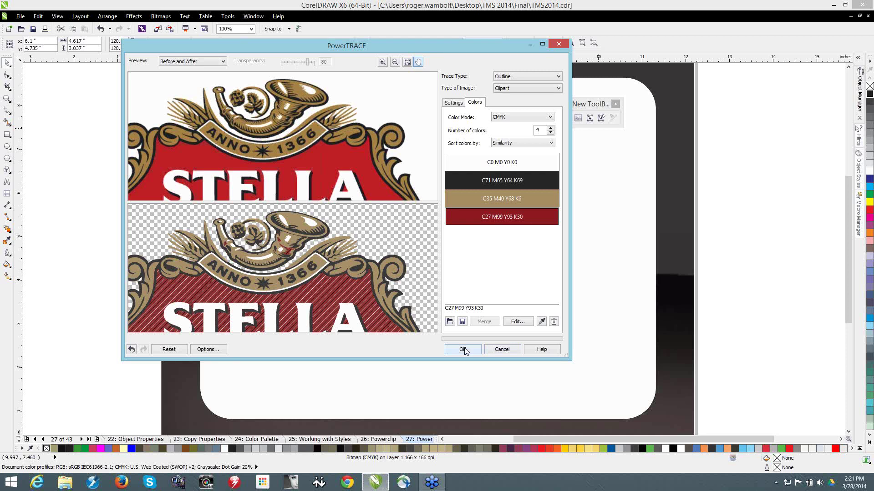
key("Return")
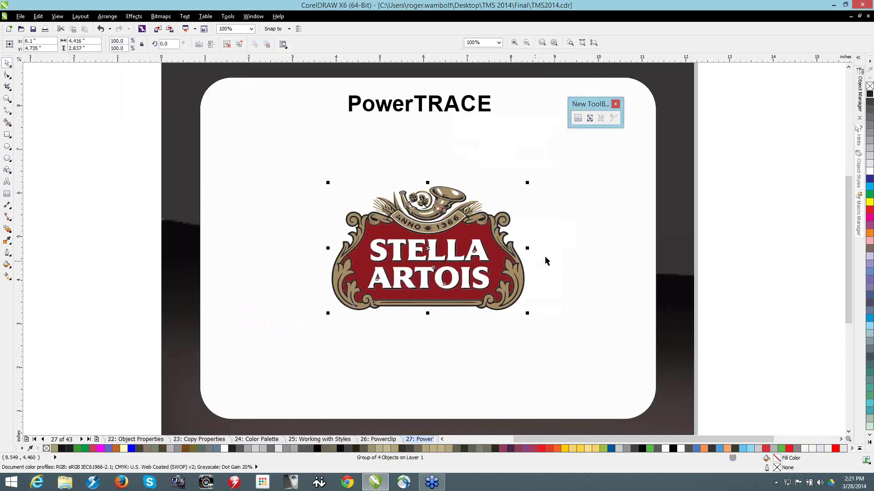
Shift the traced logo slightly left of its original position and ungroup it into its color groups in the Object Manager
left_click_drag(458, 245, 563, 228)
left_click_drag(435, 253, 323, 268)
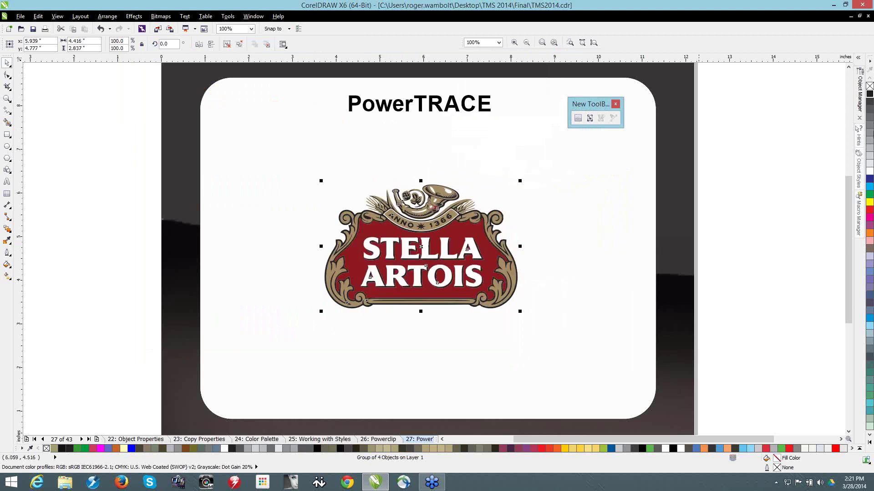
left_click(858, 93)
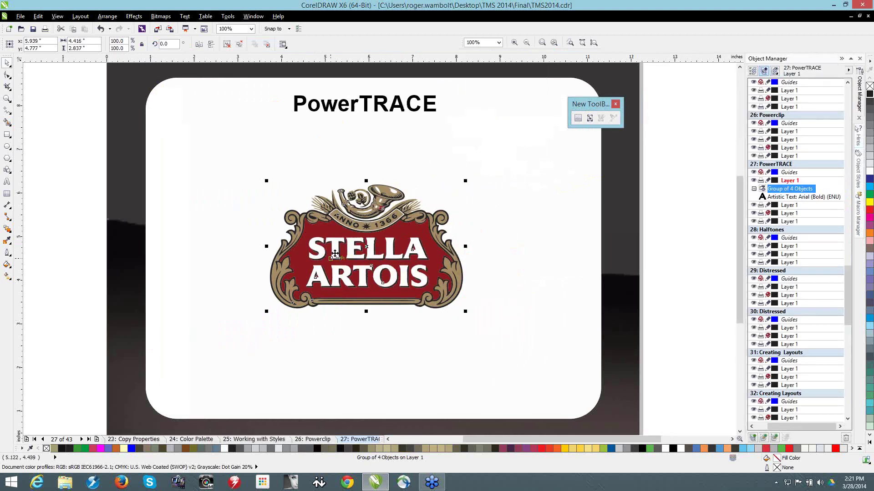
key("ctrl+u")
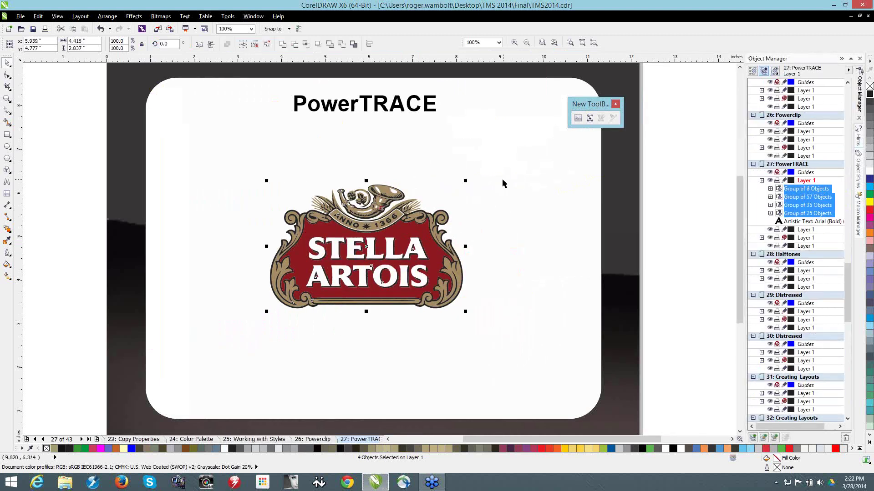
key("Escape")
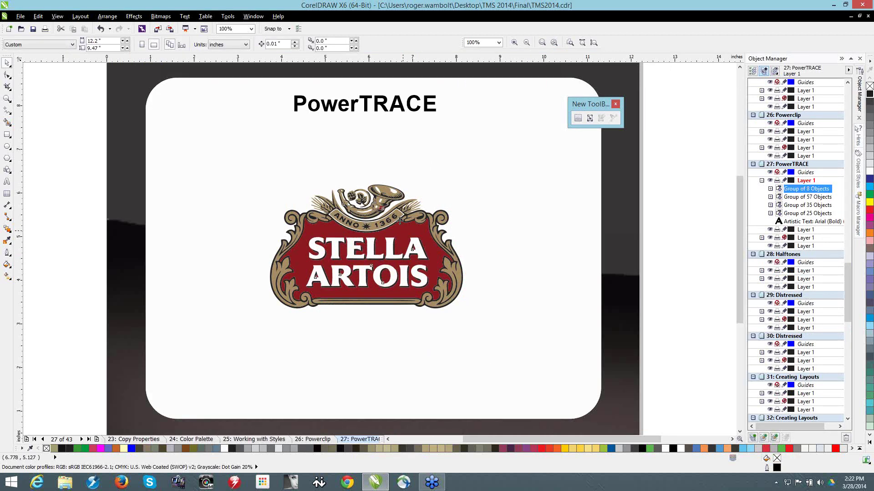
Fill the logo's dark red group with bright red and its tan group with C25 M25 Y54 K2
left_click(399, 220)
left_click(541, 448)
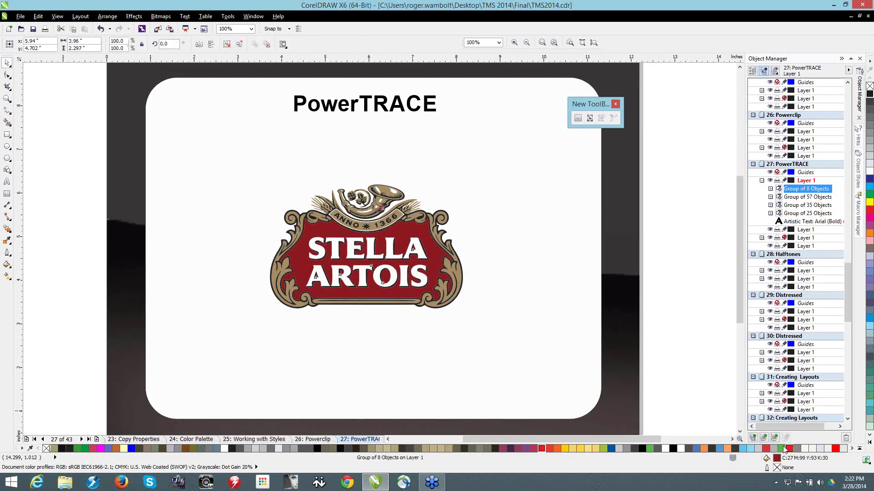
left_click(459, 278)
left_click(433, 449)
key("Escape")
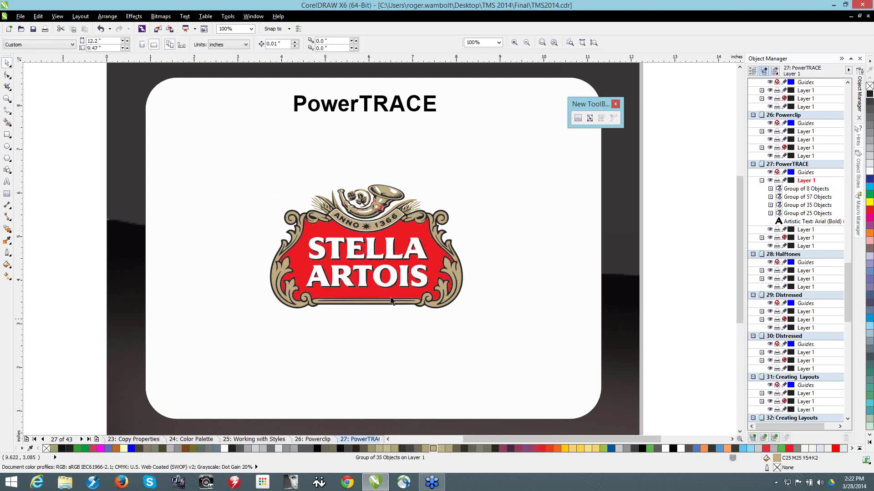
scroll(300, 241, "up", 1)
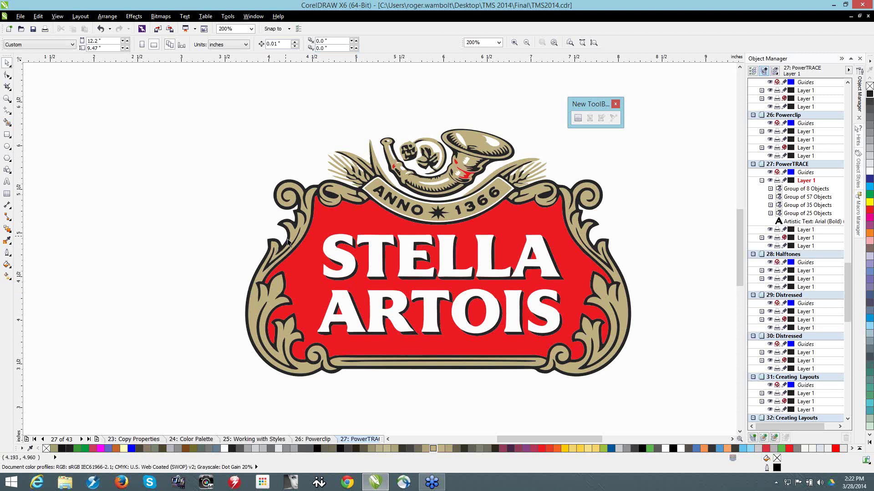
Show all pages in the Page Sorter view and open page 39, Low Quality Imagery
key("alt+v")
key("a")
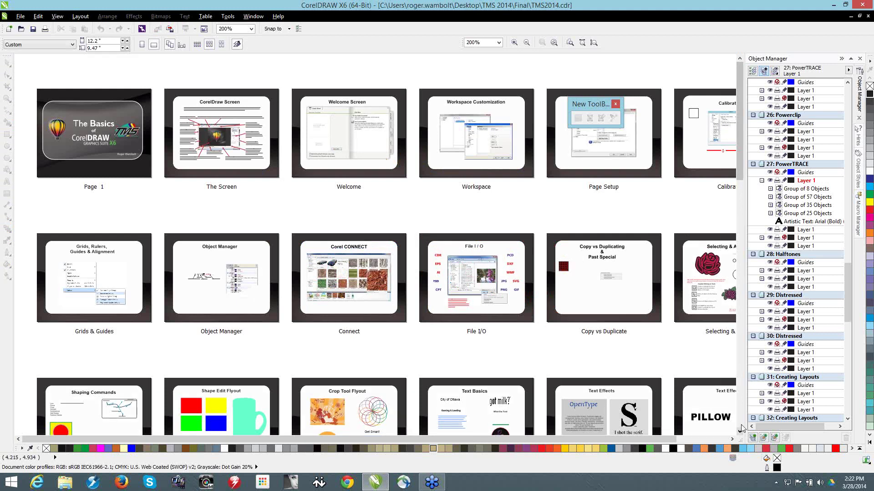
scroll(741, 418, "down", 3)
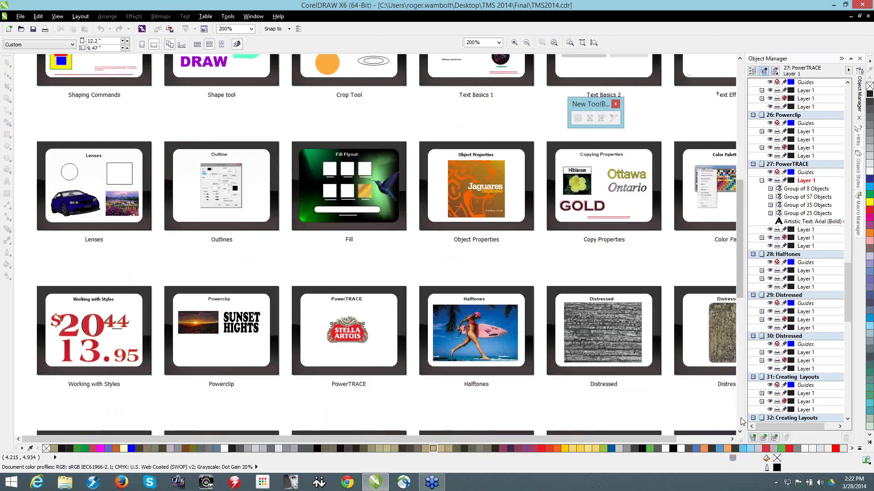
scroll(741, 417, "down", 5)
double_click(349, 246)
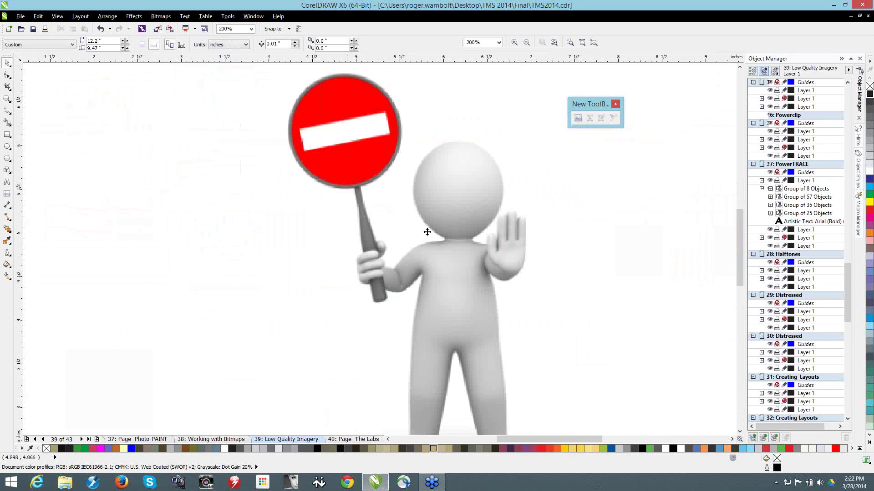
Open the stop-sign figure bitmap for editing in Corel PHOTO-PAINT and export it to the PhotoZoom Pro 2 plug-in with objects merged
left_click(427, 232)
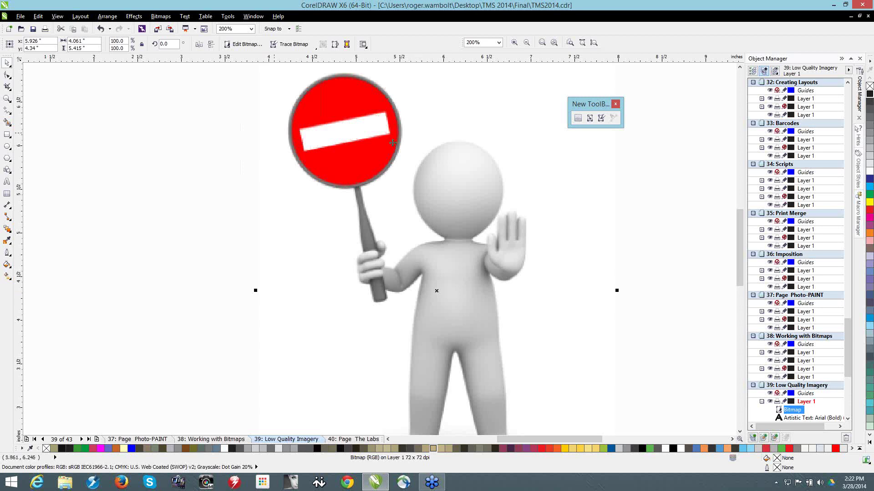
left_click(244, 47)
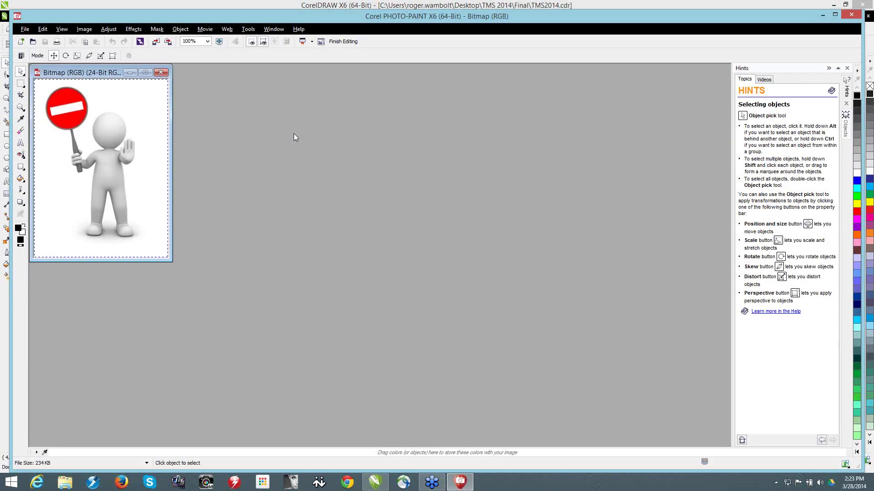
left_click(25, 28)
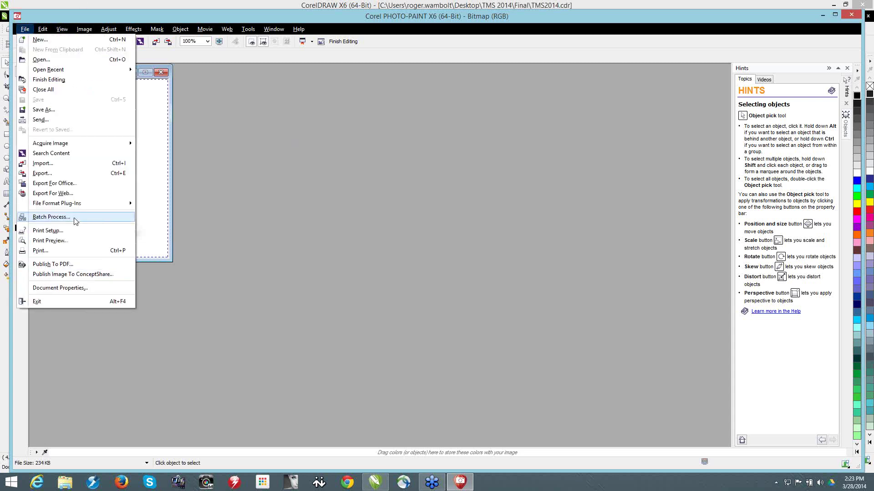
mouse_move(69, 204)
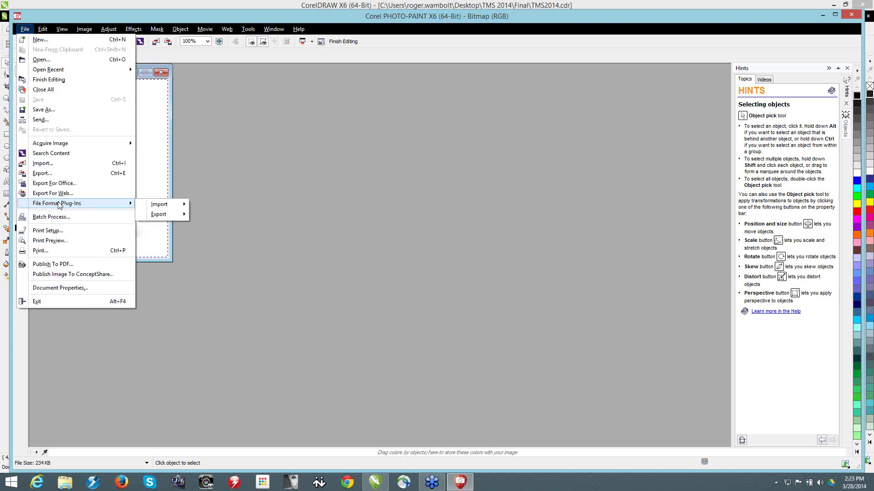
mouse_move(177, 216)
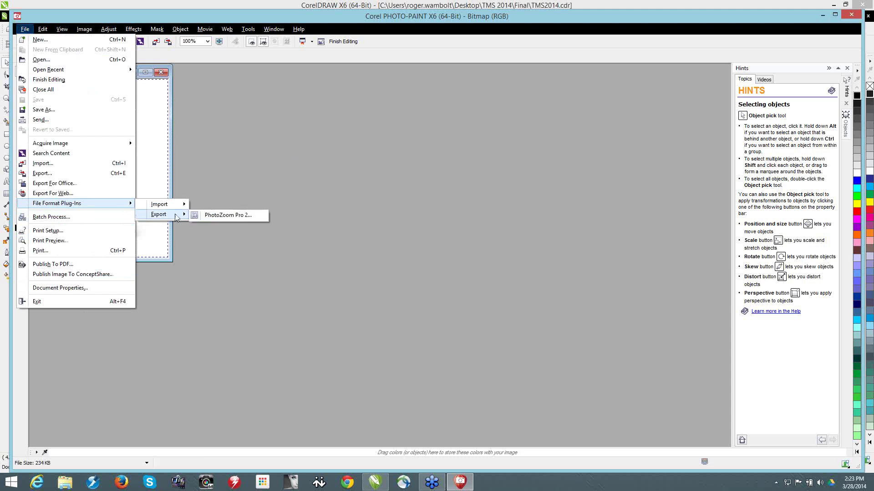
left_click(241, 216)
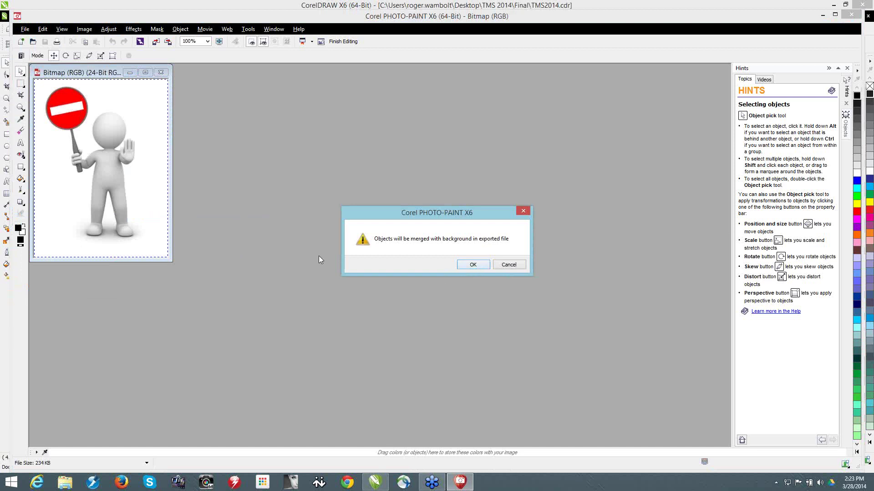
left_click(470, 269)
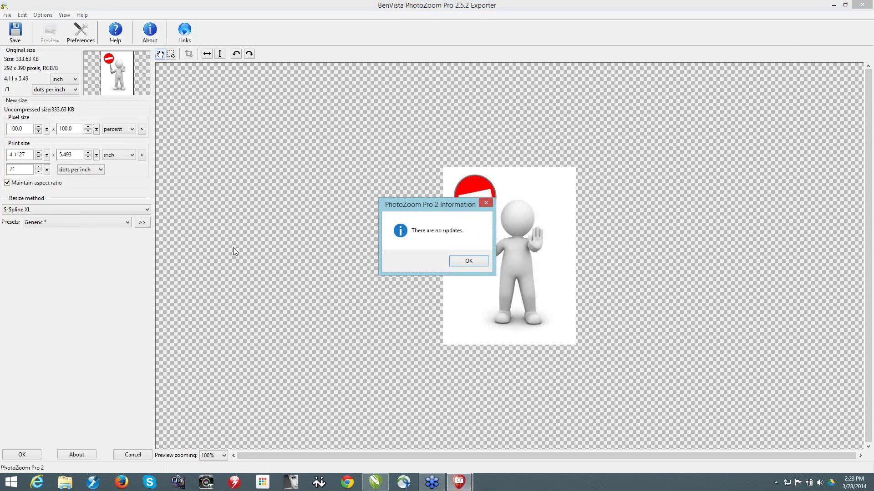
left_click(469, 261)
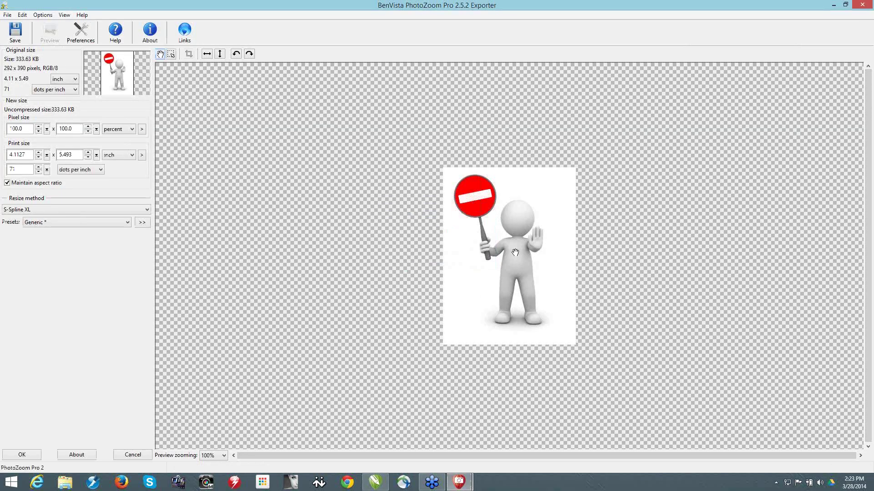
Set the preview zoom to 300% and raise the print resolution to 316.7335 dpi with the aspect ratio maintained
left_click(223, 458)
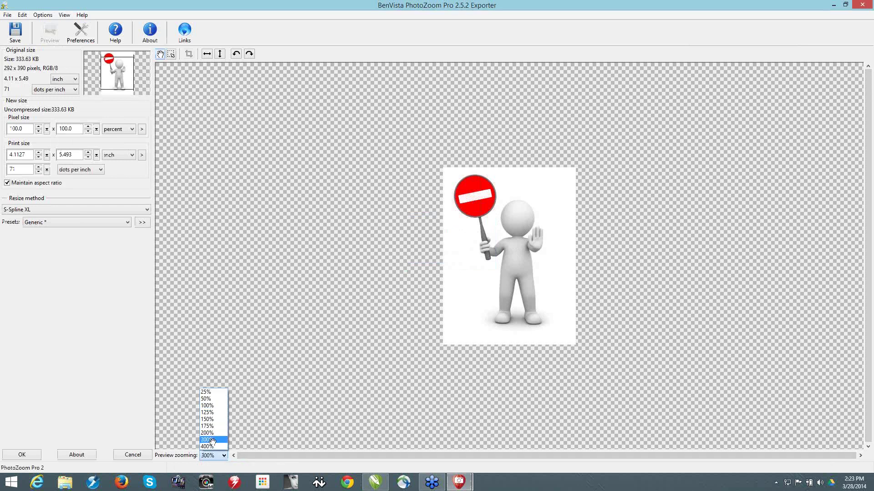
left_click(211, 440)
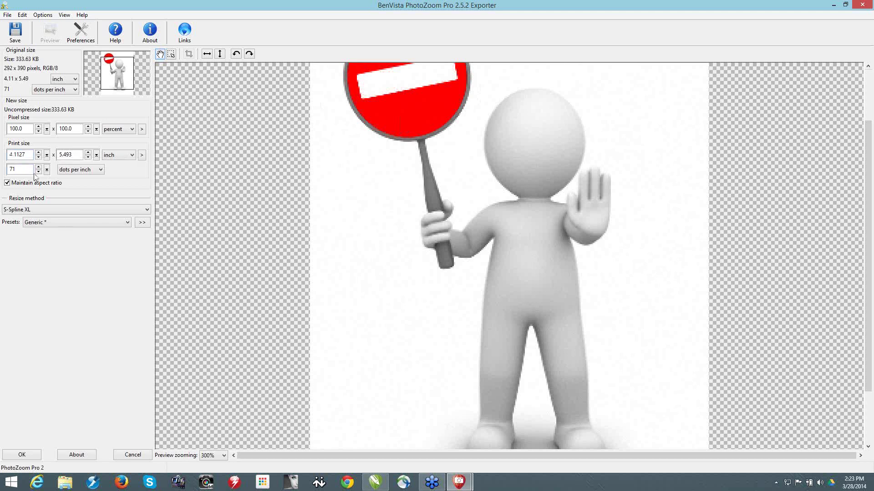
left_click_drag(47, 170, 64, 177)
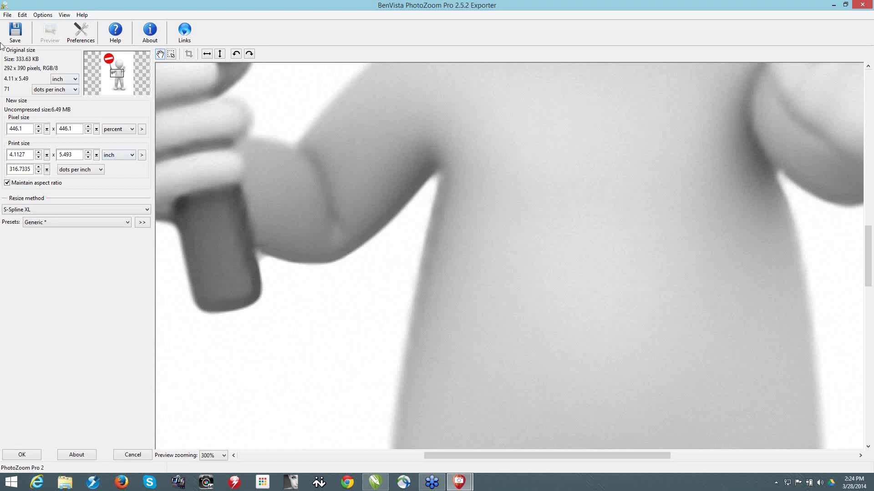
Save the enlarged image to the Desktop as Untitled.tif in TIFF format, with no compression and IBM PC byte order
left_click(15, 30)
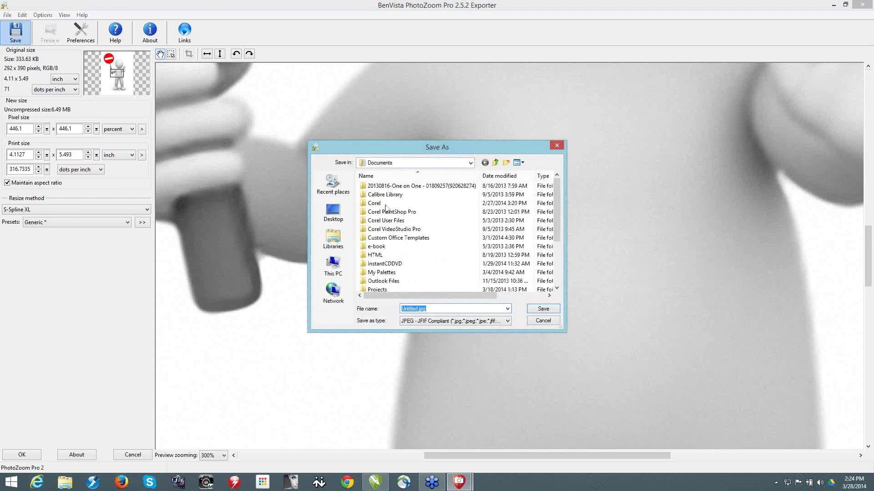
left_click(457, 324)
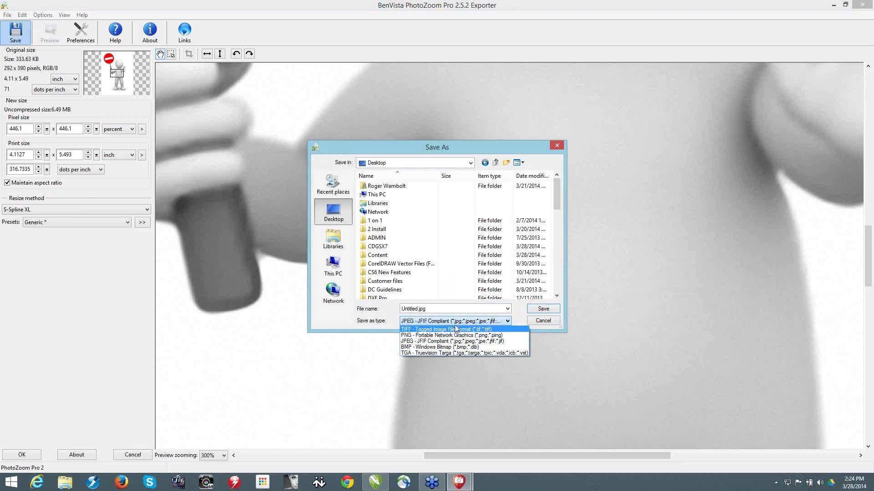
left_click(453, 329)
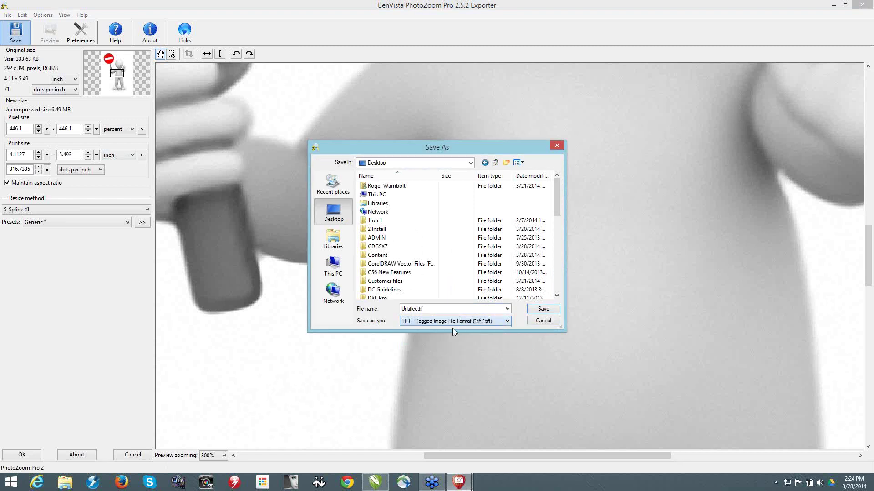
left_click(544, 310)
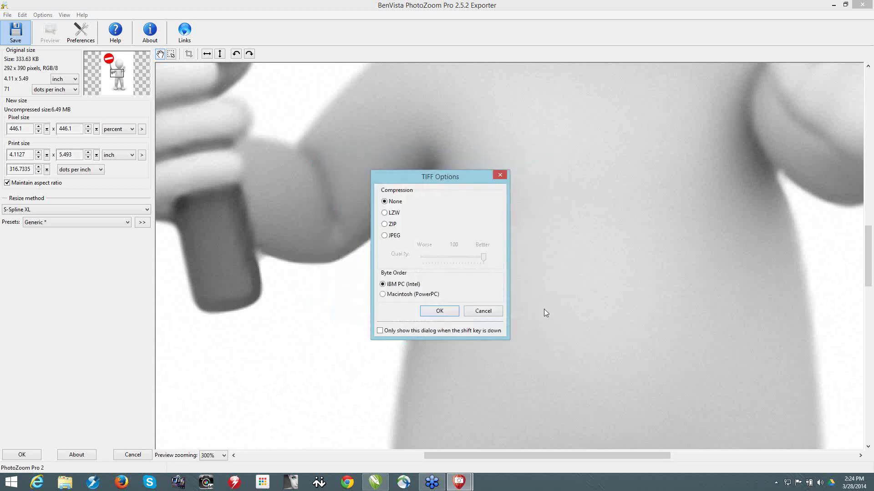
left_click(436, 313)
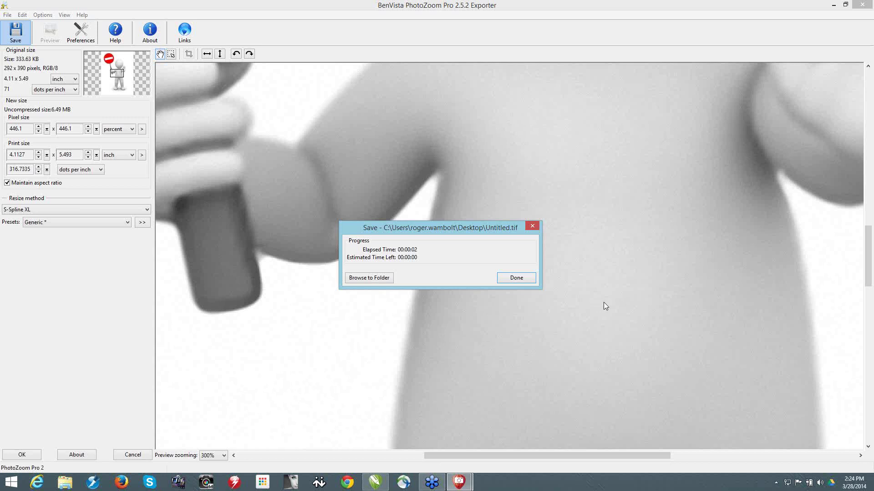
left_click(516, 278)
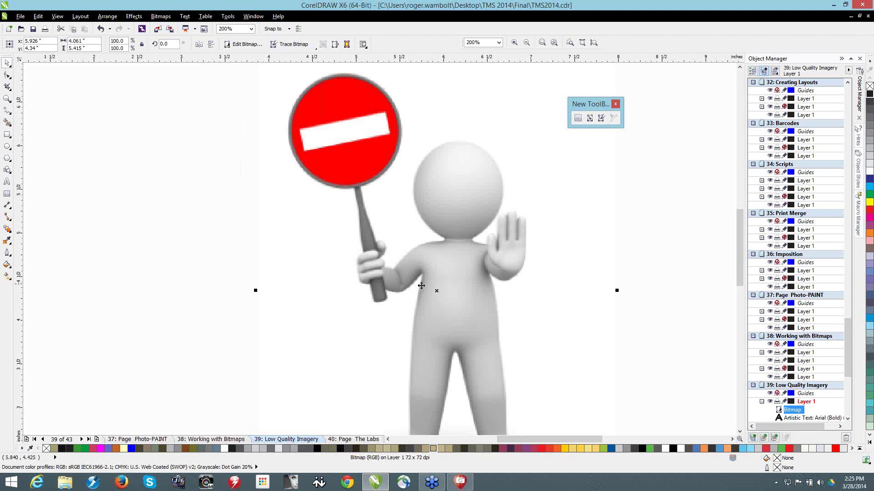
Import the enlarged image Untitled.tif from the Desktop folder into the Low Quality Imagery page
left_click(158, 29)
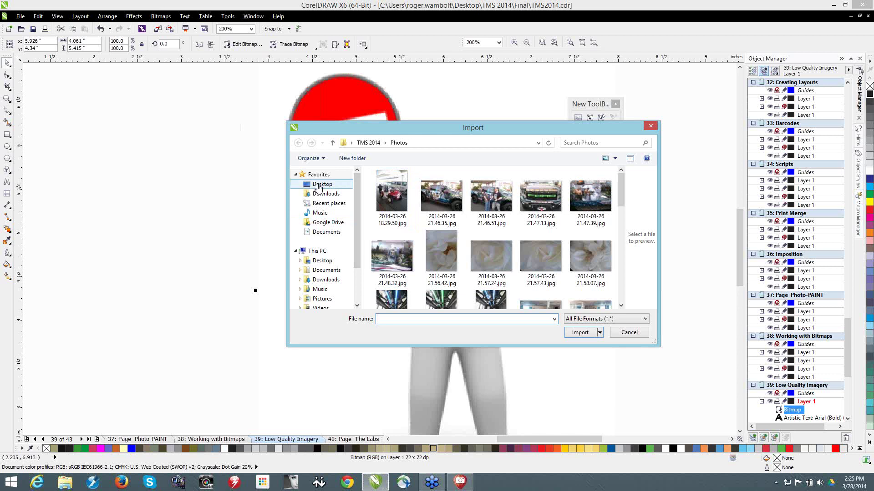
left_click(318, 187)
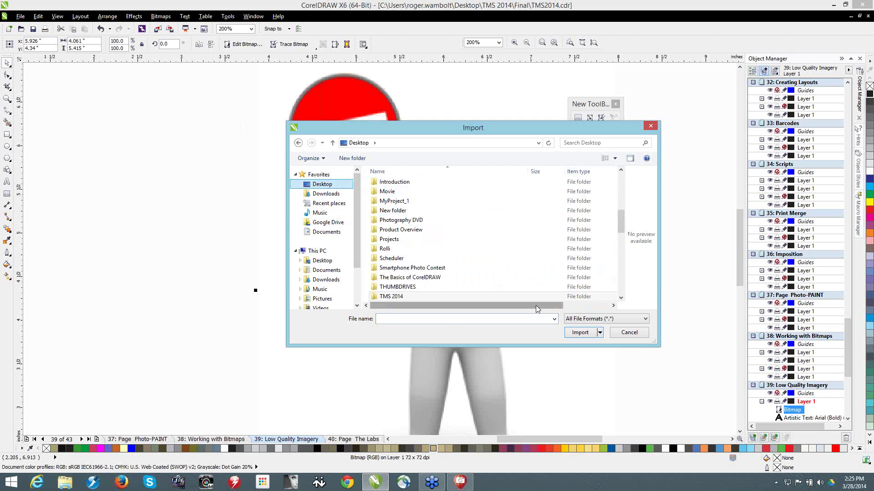
left_click_drag(457, 309, 505, 308)
scroll(579, 176, "left", 3)
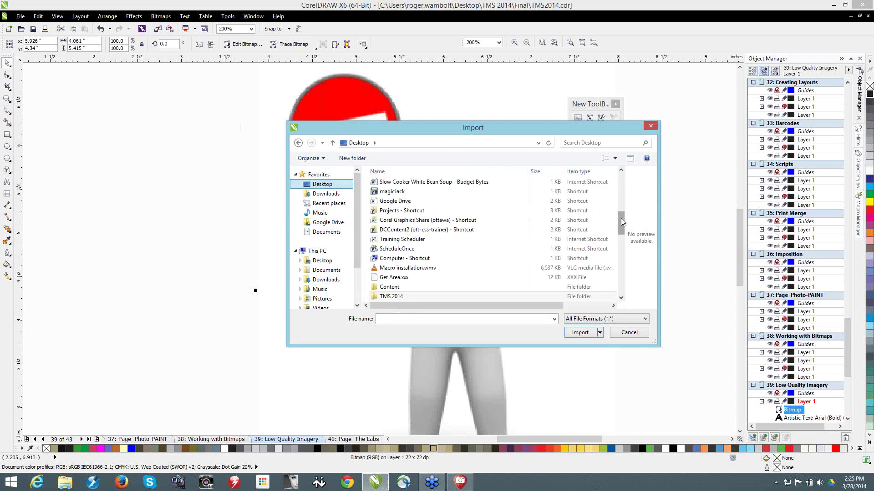
scroll(403, 192, "up", 7)
left_click(401, 185)
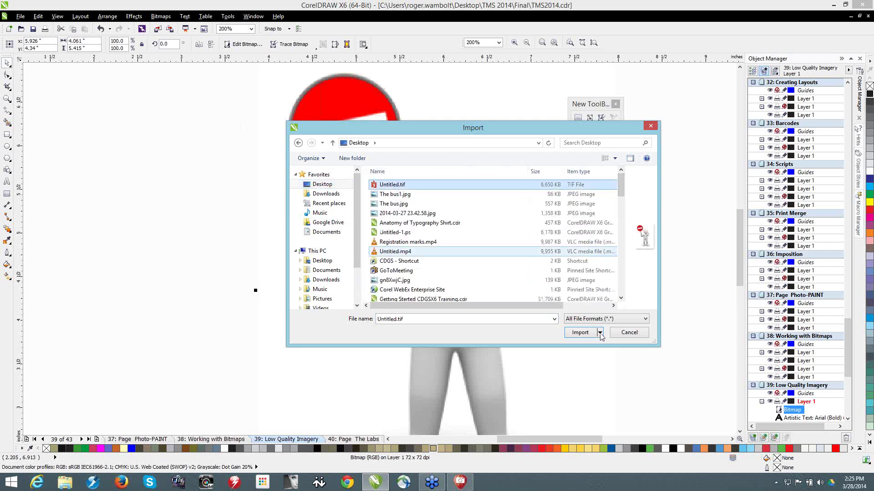
left_click(579, 332)
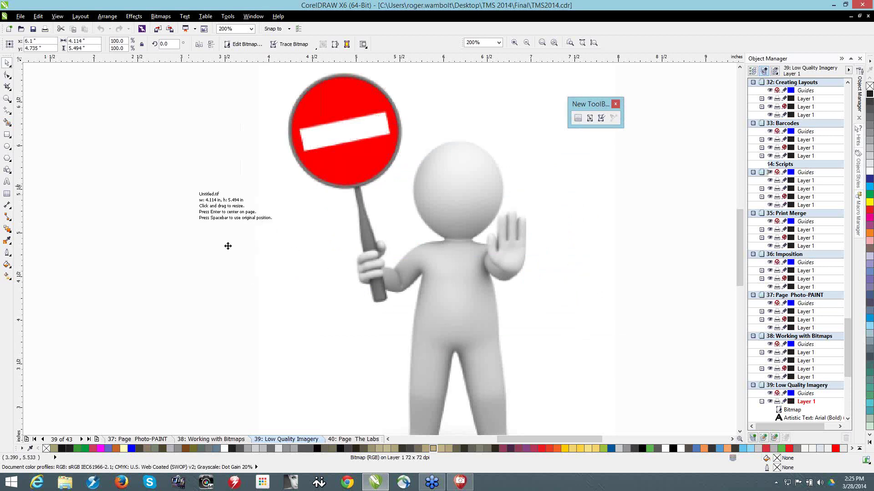
Place the imported image partly over the original, centred at about x 7.392, y 4.52 inches, and compare both stop signs up close
left_click(184, 182)
scroll(223, 243, "down", 3)
left_click_drag(281, 291, 330, 254)
scroll(264, 223, "up", 3)
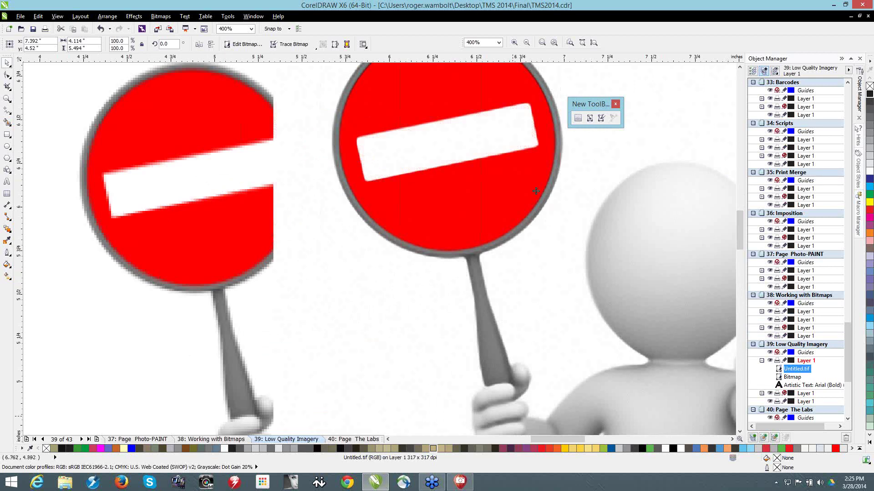
left_click(163, 159)
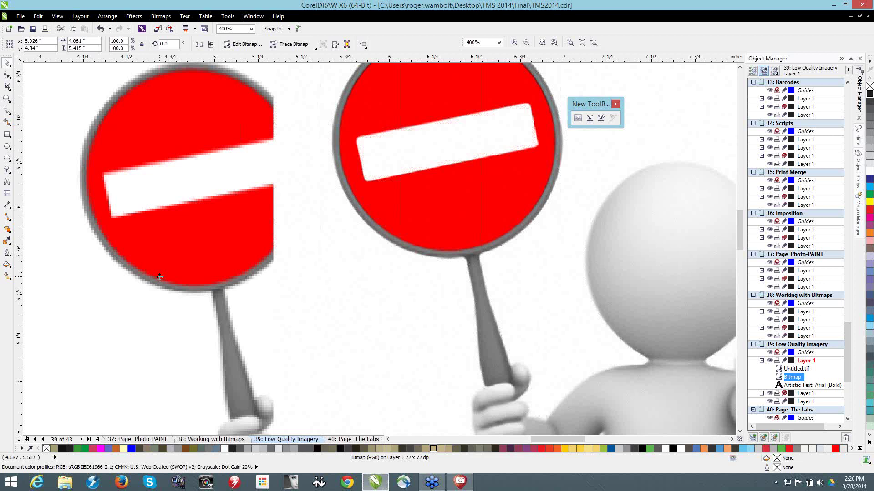
left_click(252, 16)
key("Right")
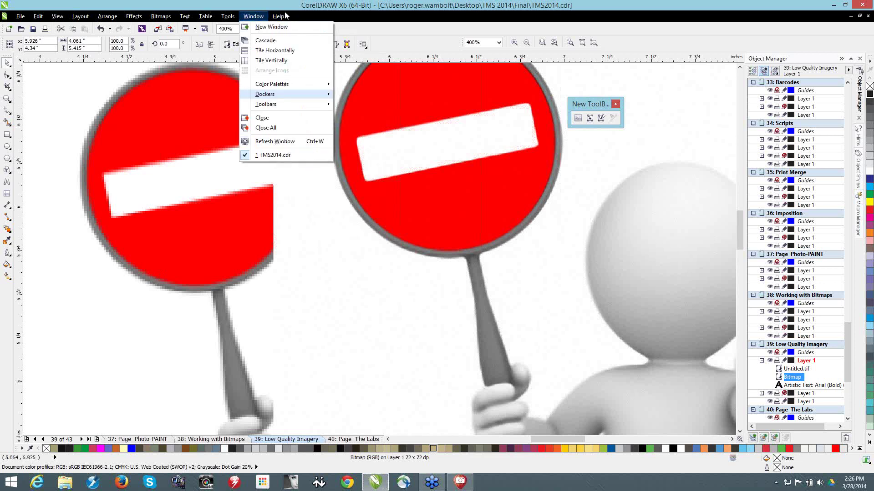
key("Escape")
key("Escape")
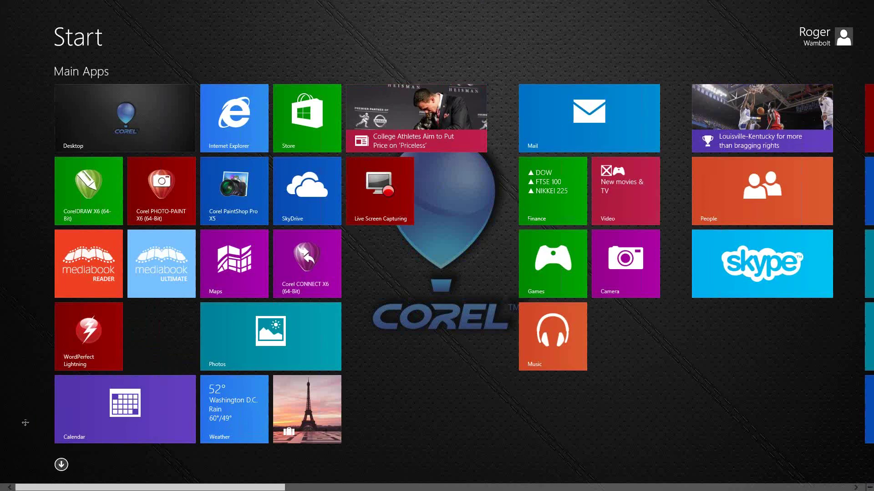
Return from the Windows Start screen to the desktop and open the Control Panel
left_click(6, 485)
right_click(6, 484)
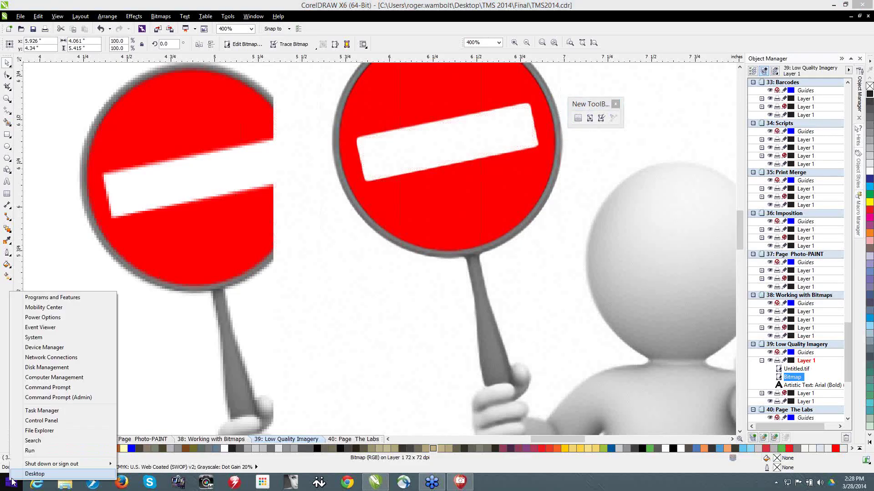
left_click(64, 420)
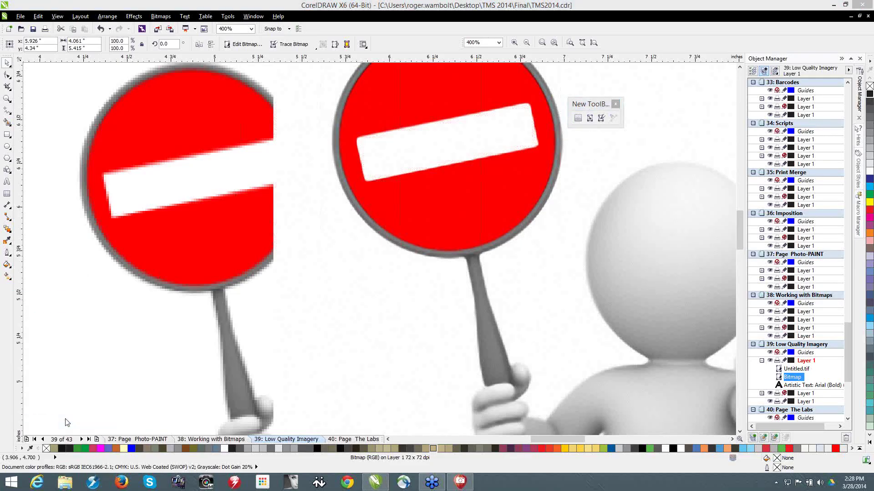